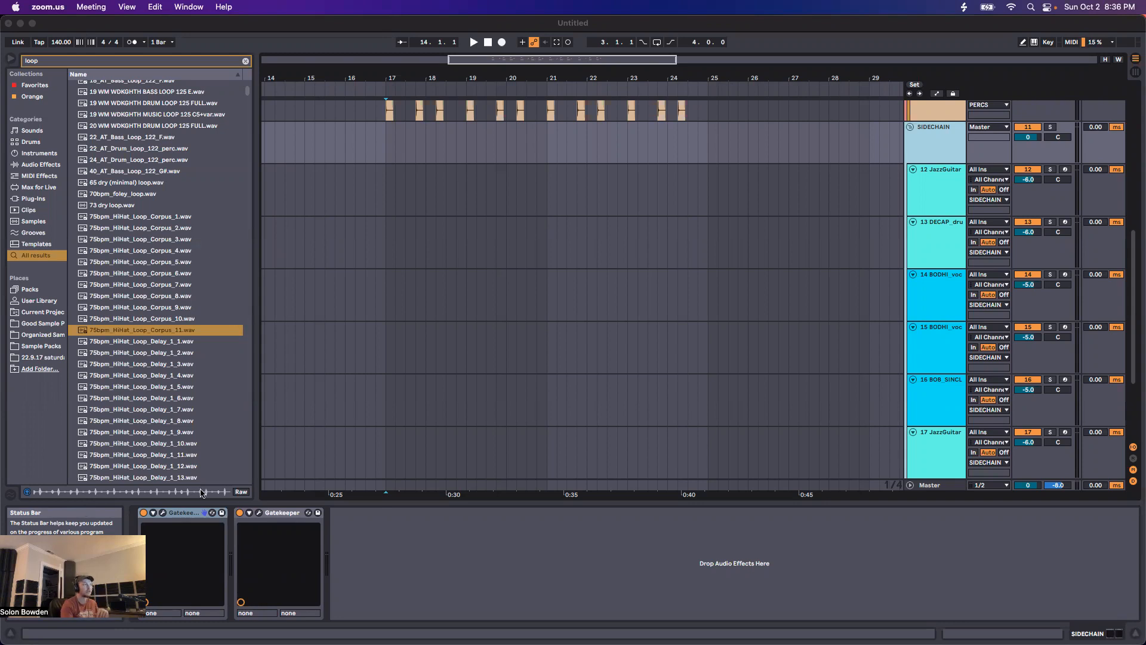
Step: Select track 12 JazzGuitar in the SIDECHAIN group and arm it for recording
scroll(442, 327, up, 6)
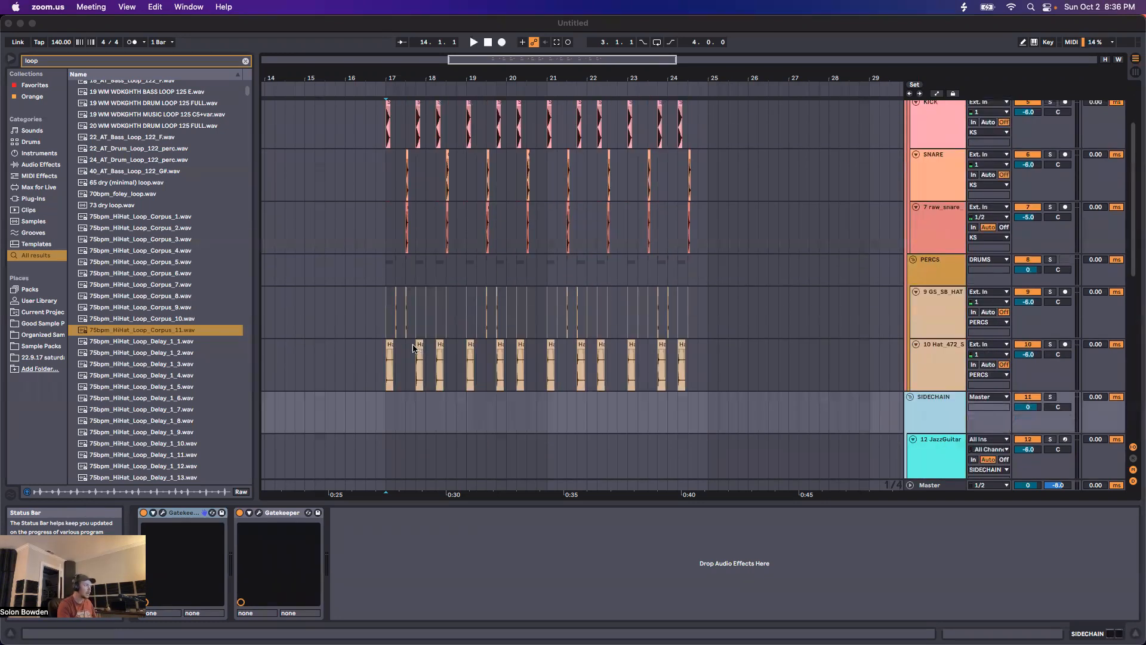
scroll(717, 354, down, 3)
click(933, 314)
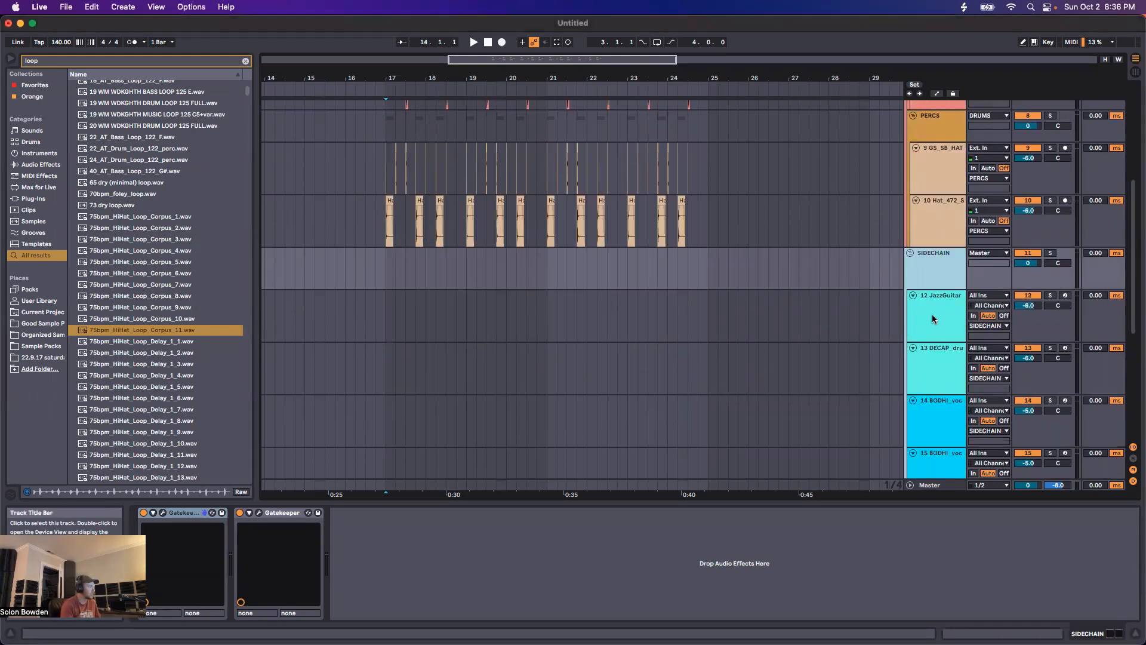
click(933, 319)
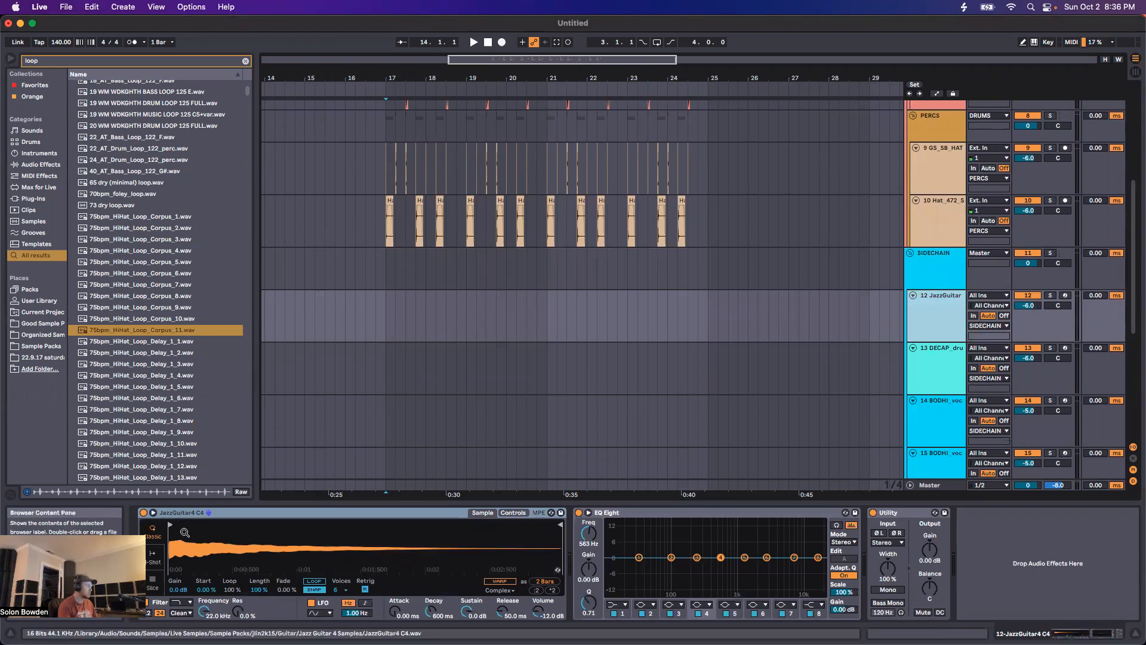
click(1065, 295)
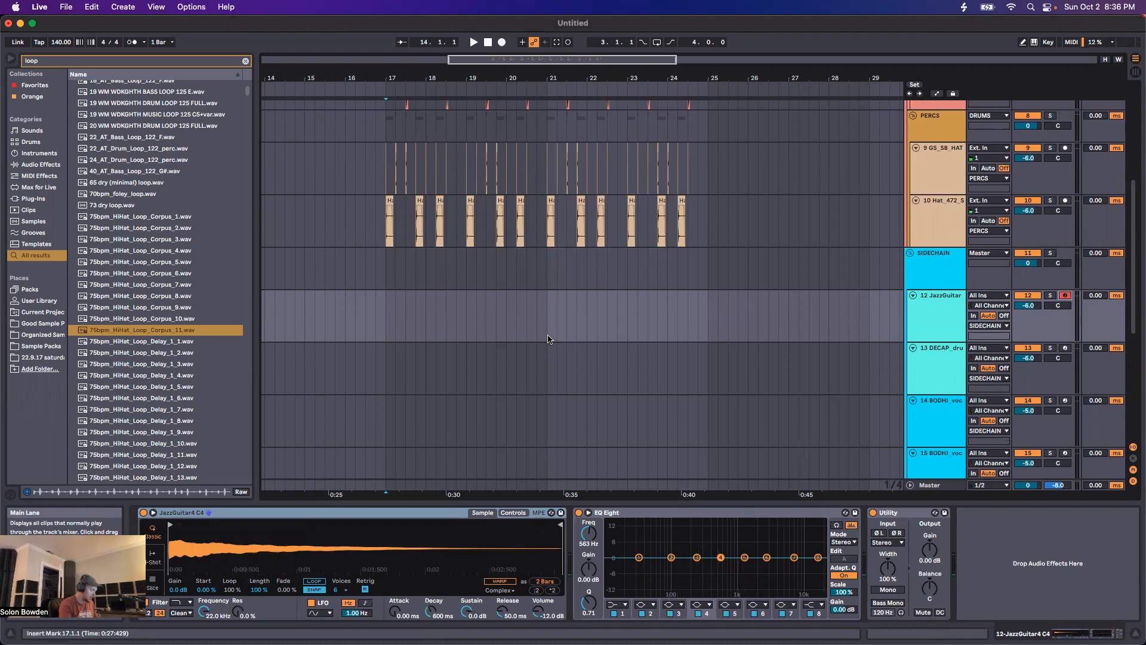
Step: Search the browser for "guitar" and find the JazzGuitar2 samples
key(super+f)
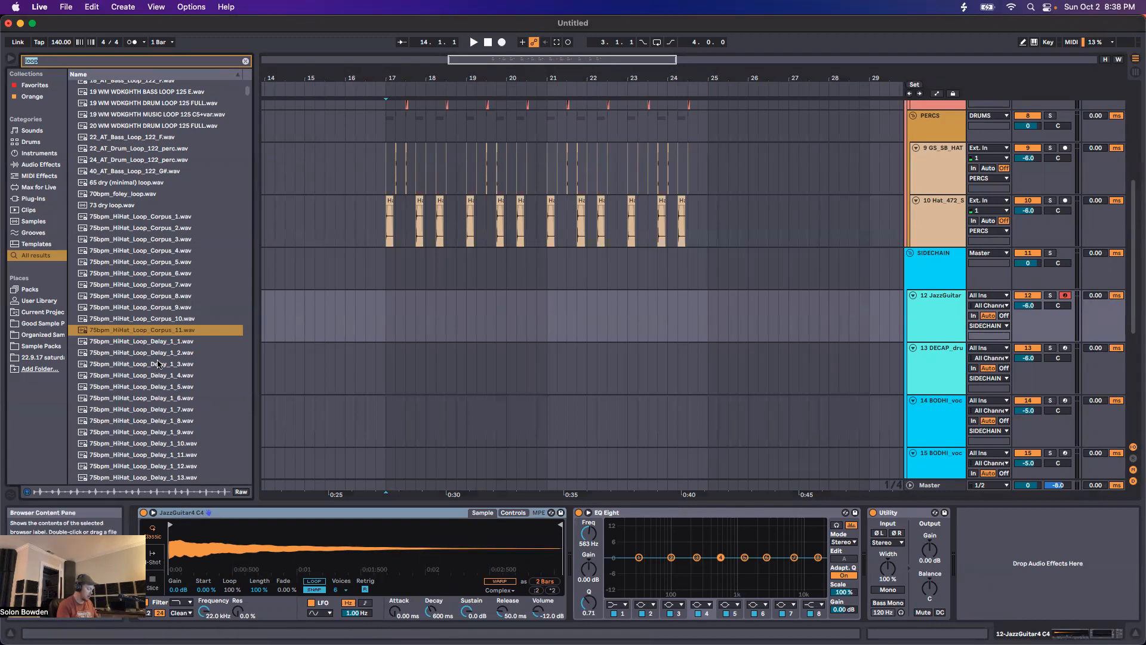
text(guitar)
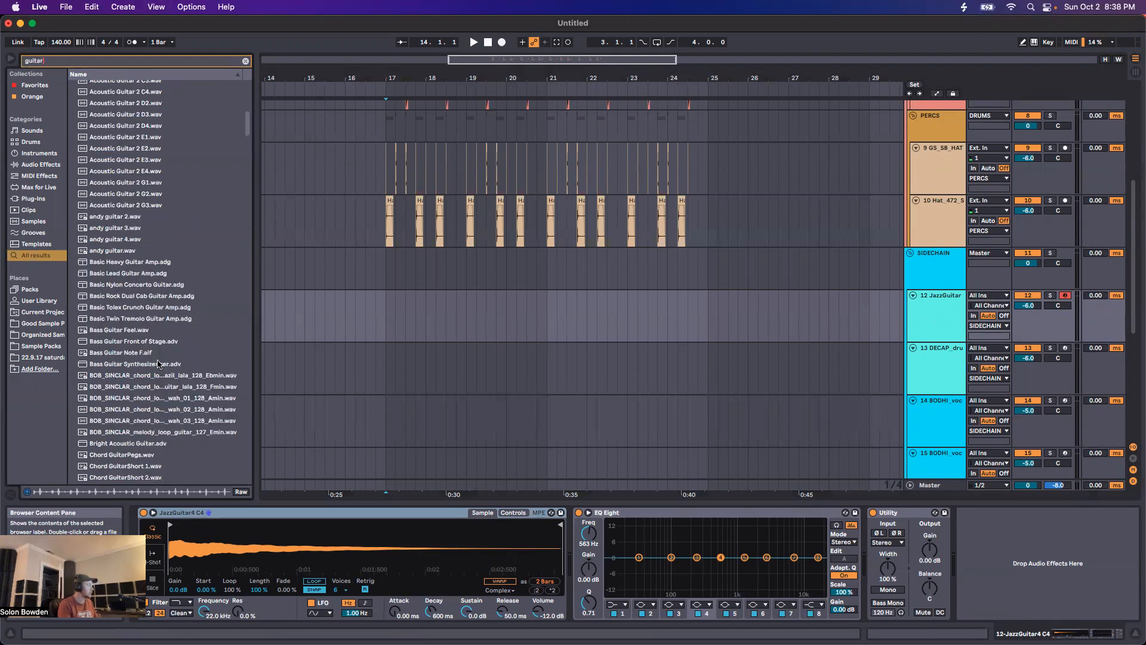
scroll(132, 388, down, 15)
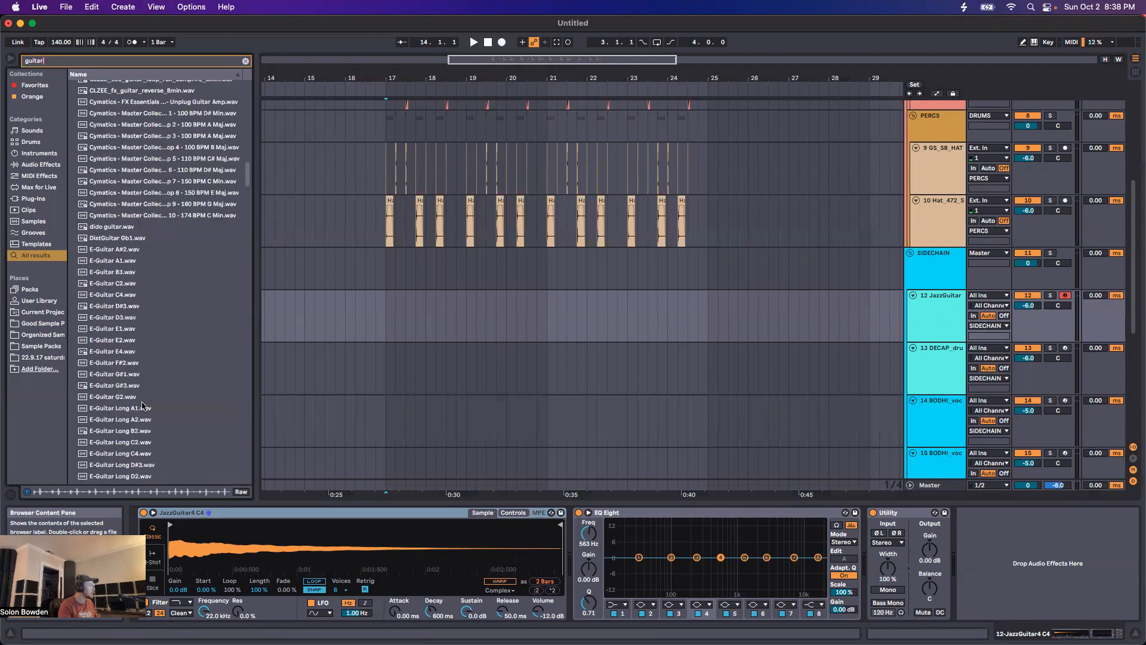
scroll(142, 408, down, 20)
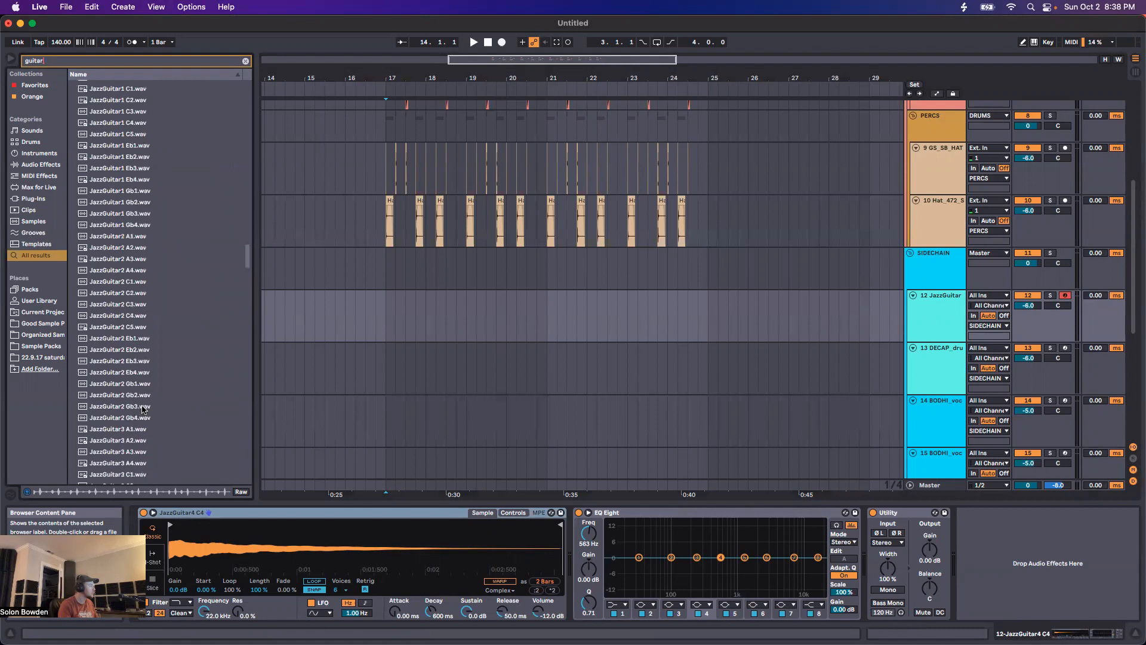
scroll(142, 408, up, 1)
Step: Audition several JazzGuitar2 samples and load JazzGuitar2 Eb2.wav into the sampler on track 12 JazzGuitar
click(120, 359)
click(114, 338)
click(115, 428)
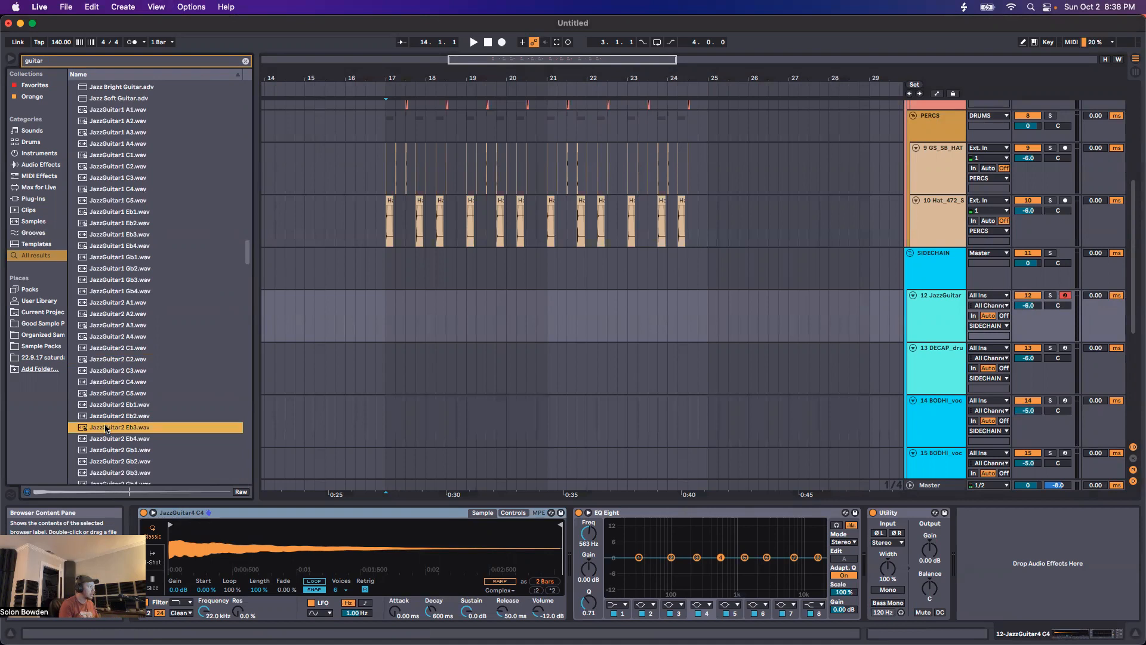
click(100, 416)
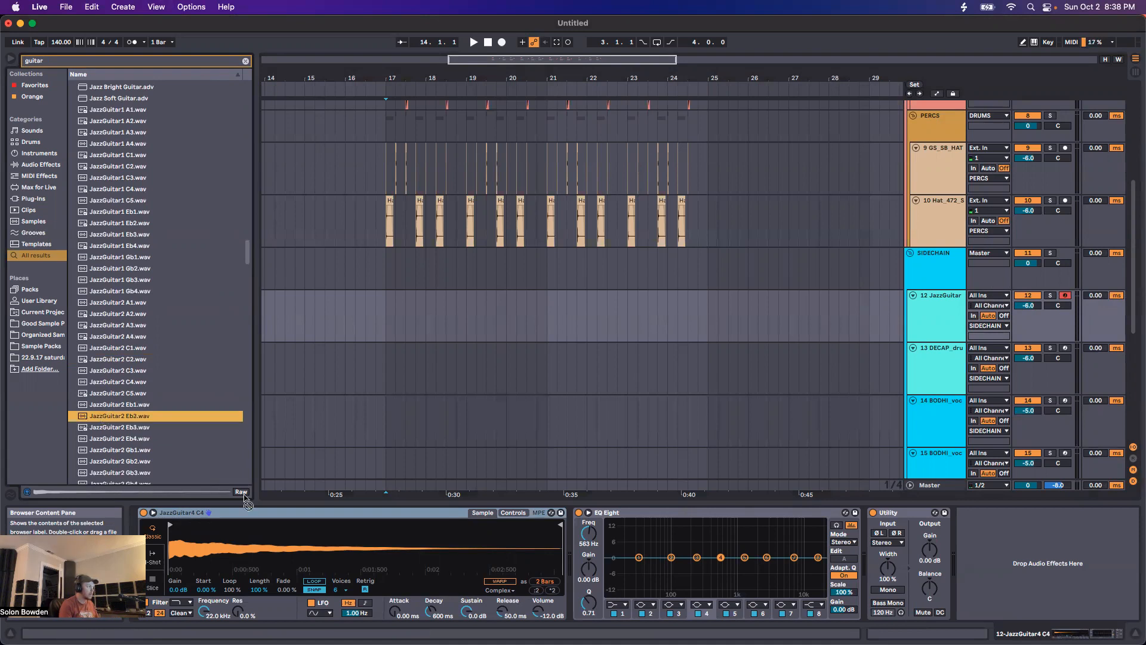
mouse_move(286, 543)
mouse_down()
mouse_move(308, 539)
mouse_move(295, 542)
mouse_up()
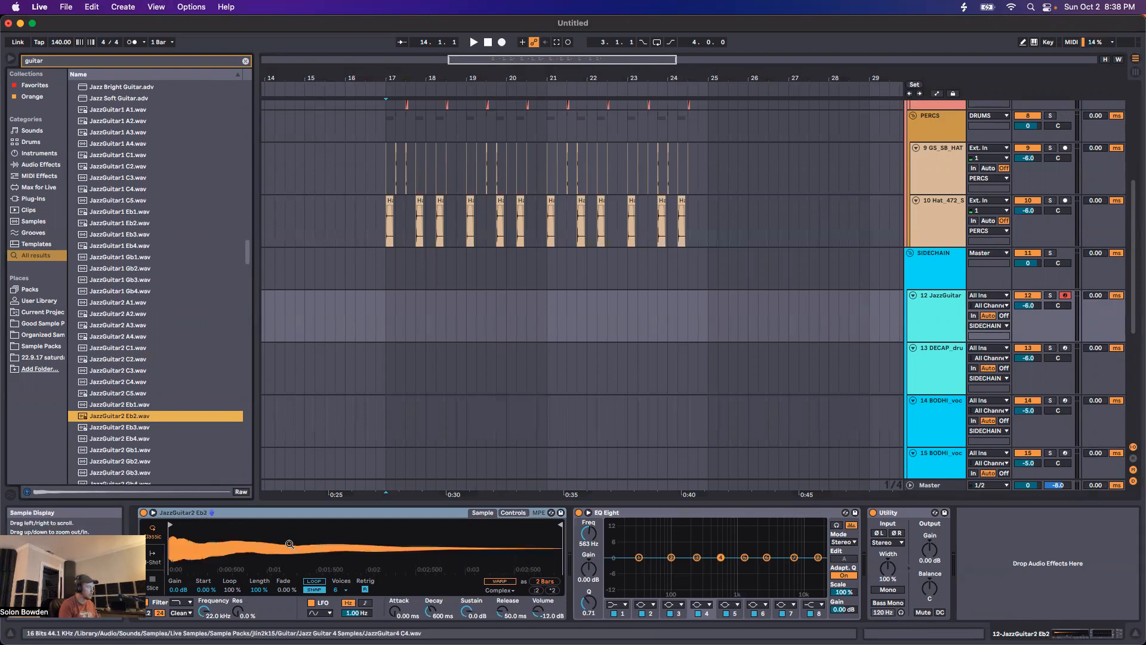
Step: Duplicate the JazzGuitar track and try JazzGuitar2 Eb1, C3 and Eb3 in the copy's sampler, ending with Eb3
click(940, 318)
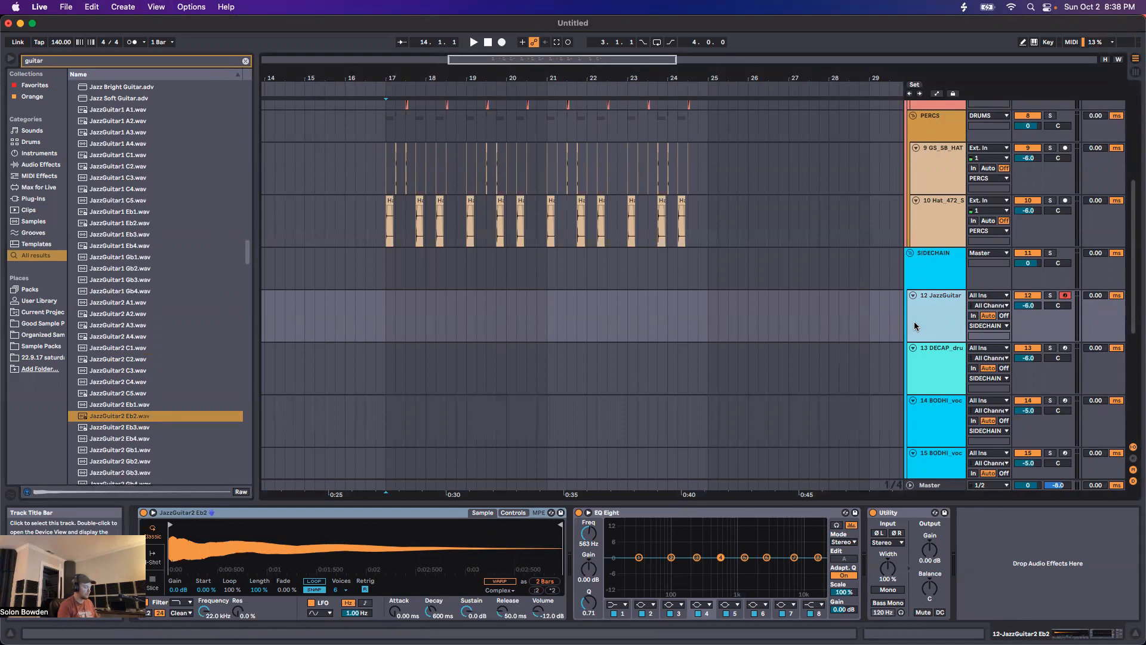
key(super+d)
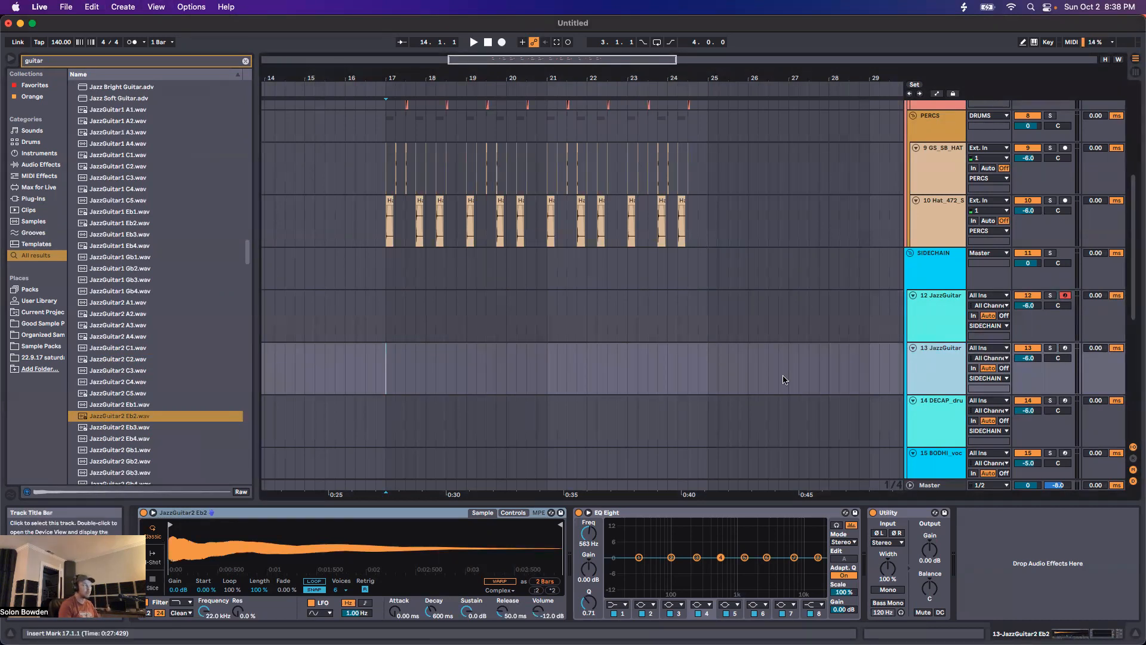
double_click(118, 404)
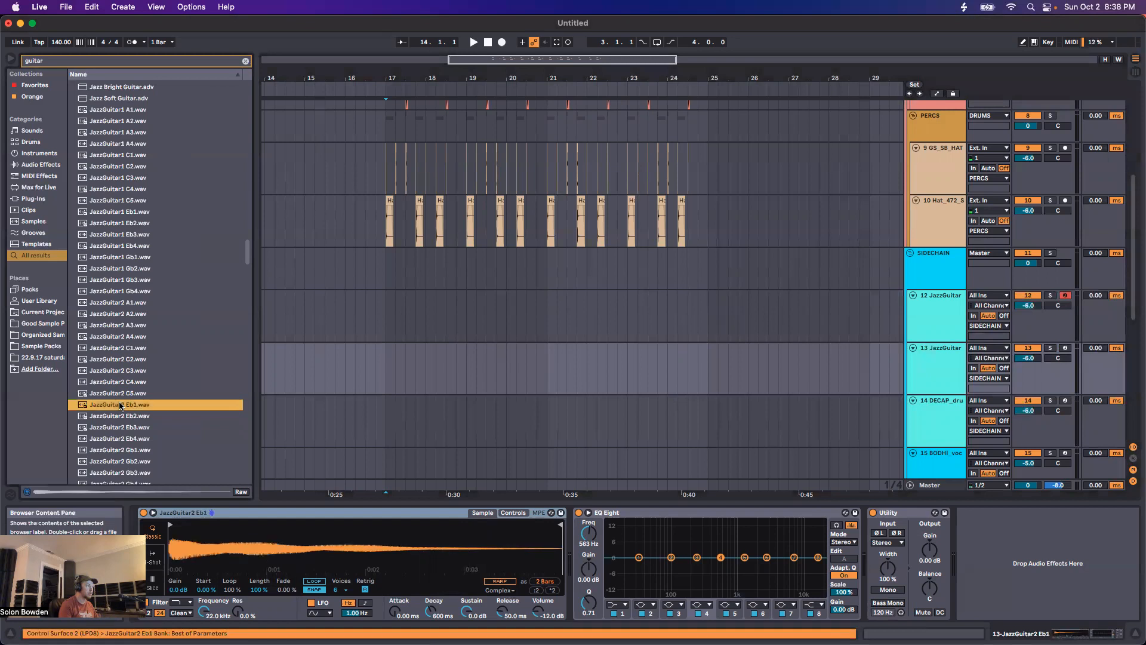
click(123, 375)
double_click(123, 379)
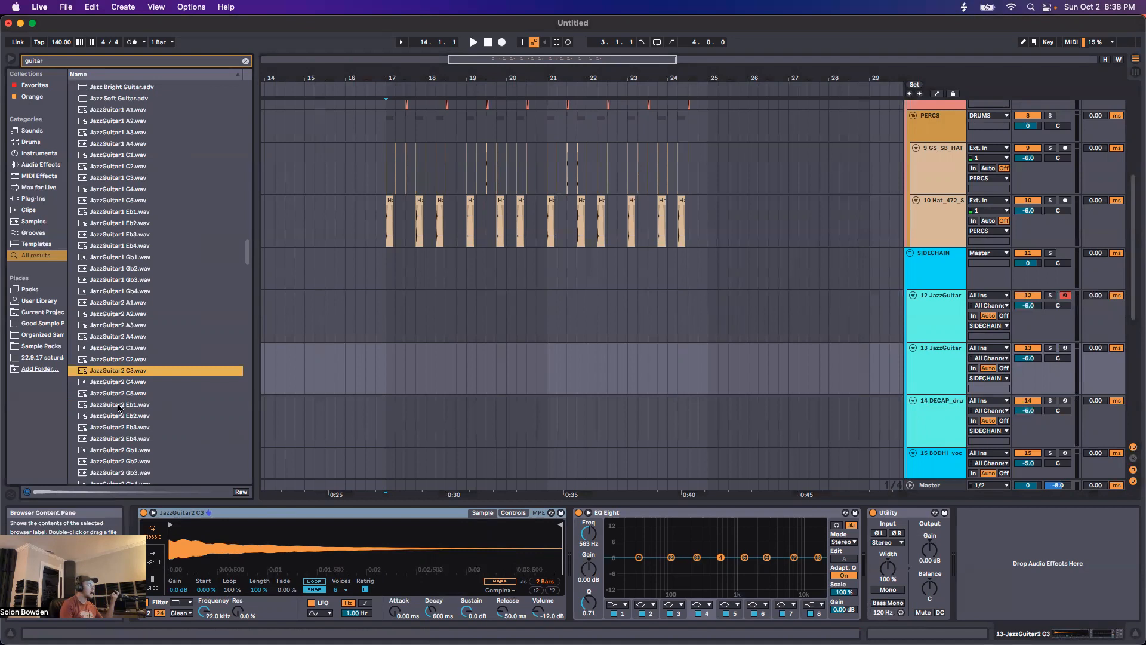
double_click(106, 427)
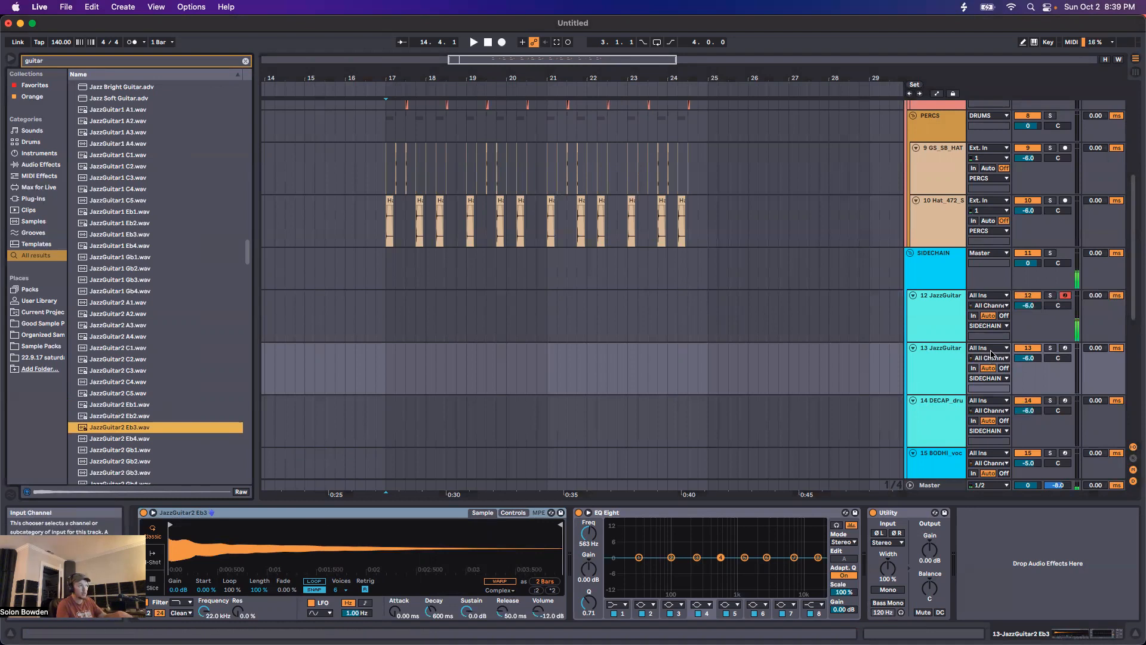
Step: Replace the sample in the original track 12 JazzGuitar's sampler with JazzGuitar2 Eb3.wav
click(933, 327)
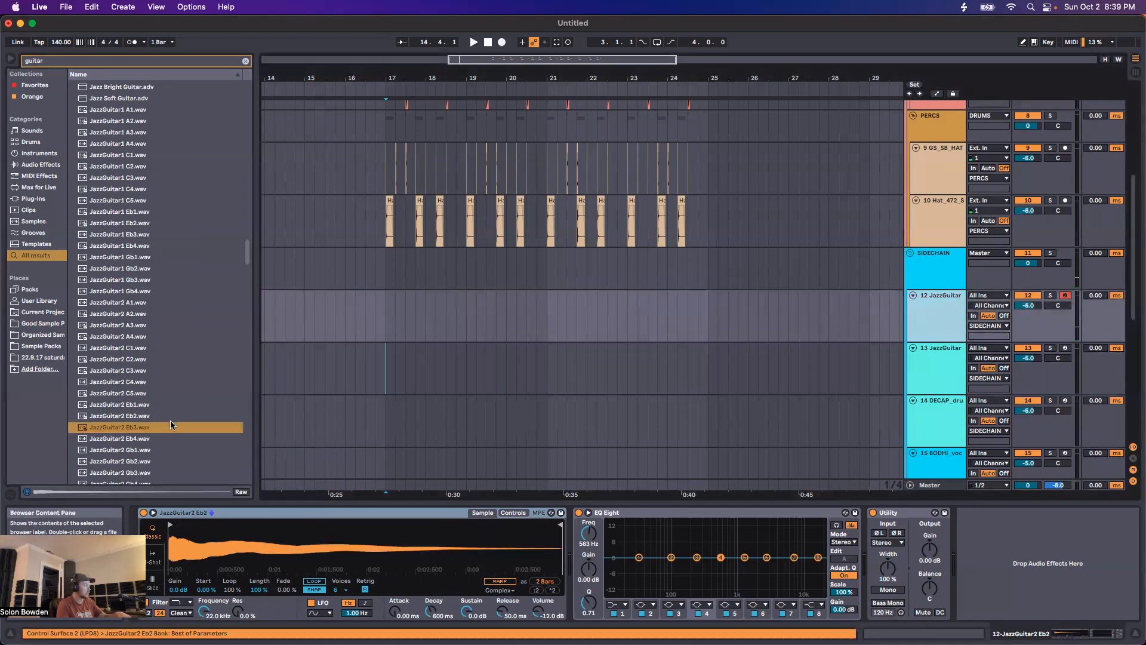
click(108, 429)
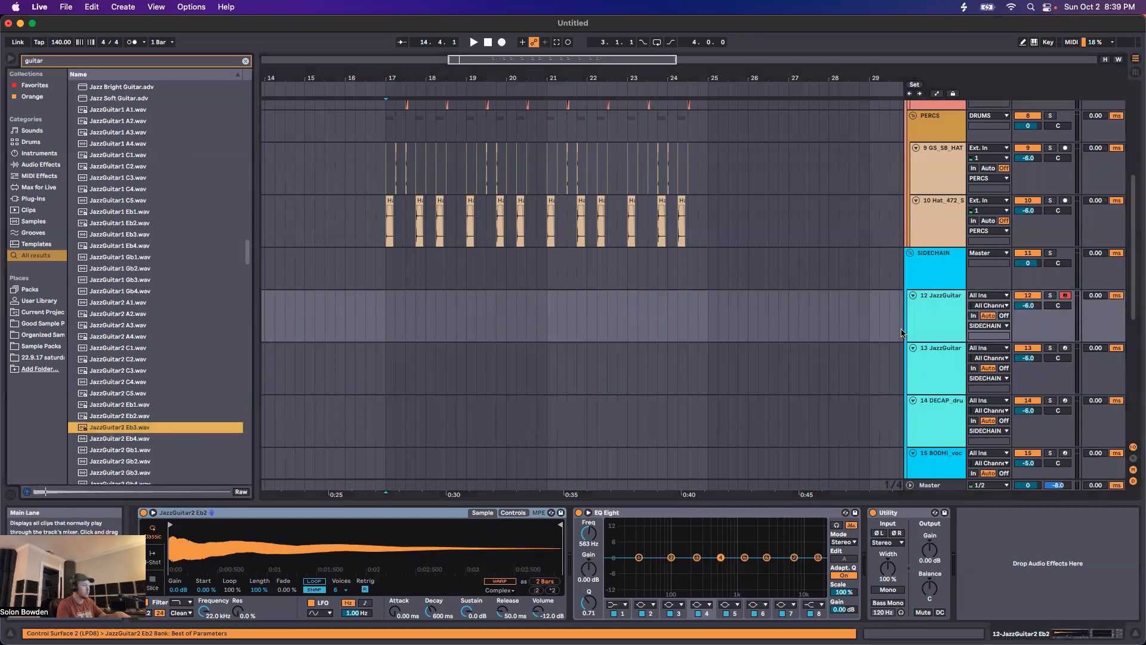
drag(116, 428, 229, 549)
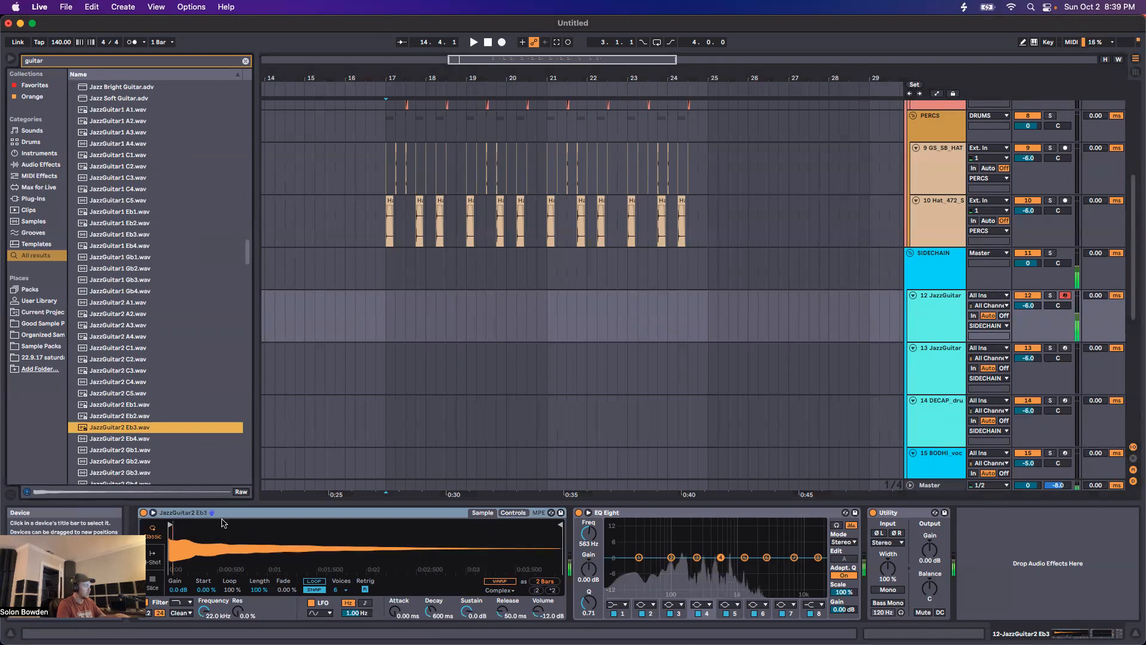
Step: Find the Tuner device in the browser and add it to the end of track 12's device chain
key(super+f)
text(tuner)
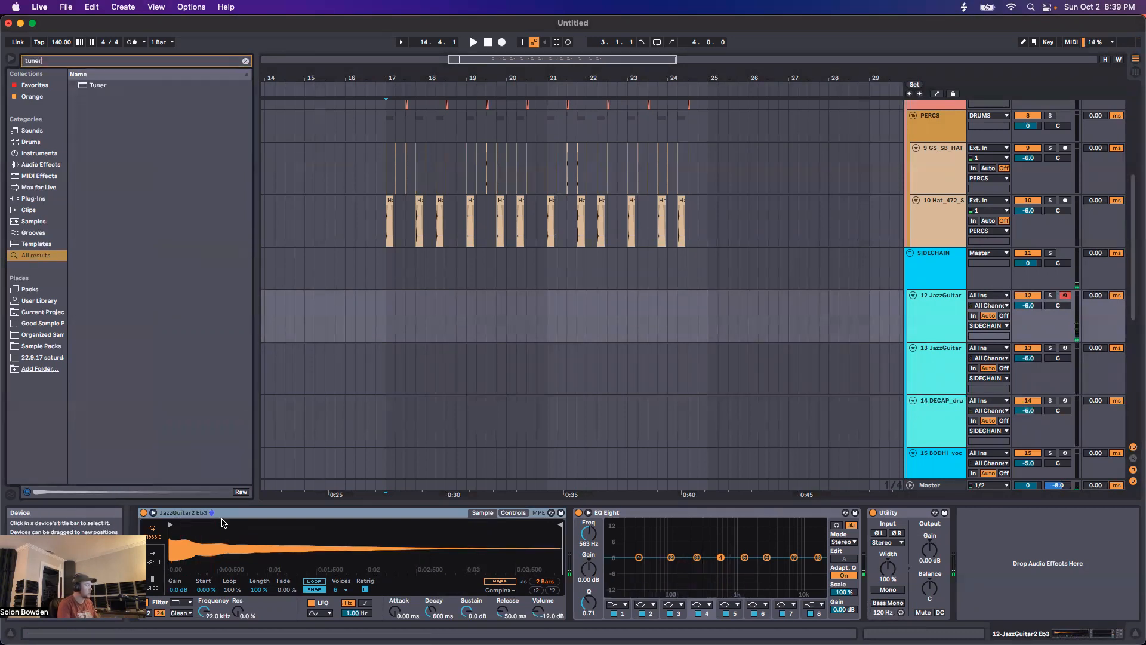
key(Down)
key(Return)
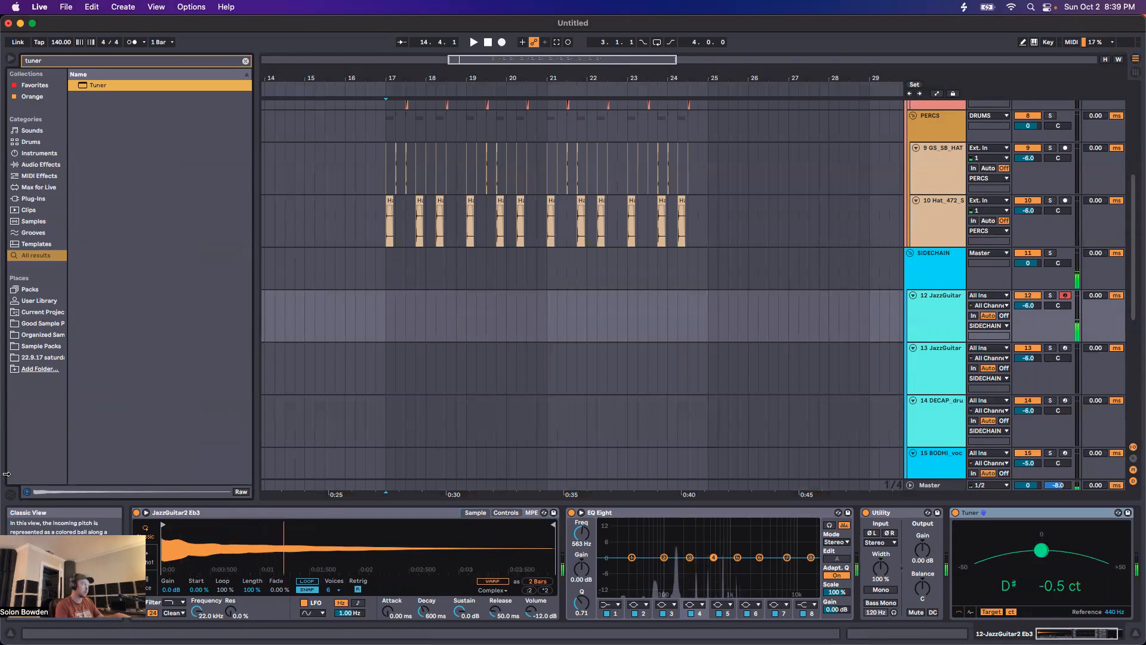
Step: Search the browser for "guitar" again and browse to the JazzGuitar2 and JazzGuitar3 samples
click(245, 61)
text(guitar)
scroll(127, 365, down, 20)
scroll(139, 403, down, 15)
scroll(142, 411, down, 2)
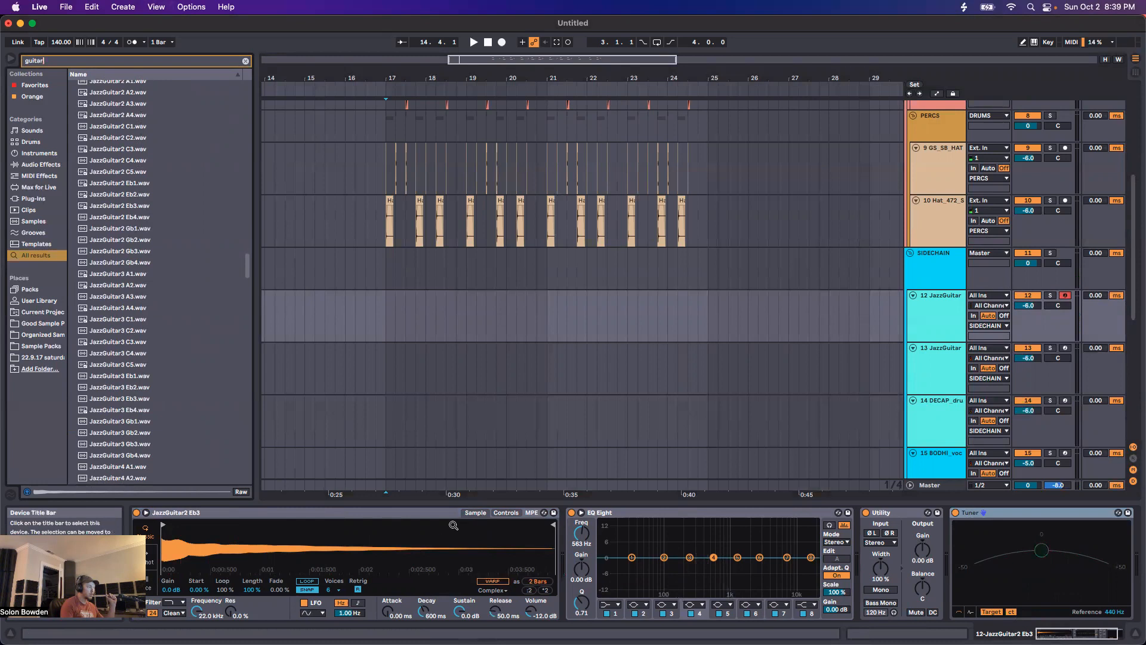
Step: View the sampler's detailed controls, try One-Shot playback mode and return to Classic mode
click(510, 513)
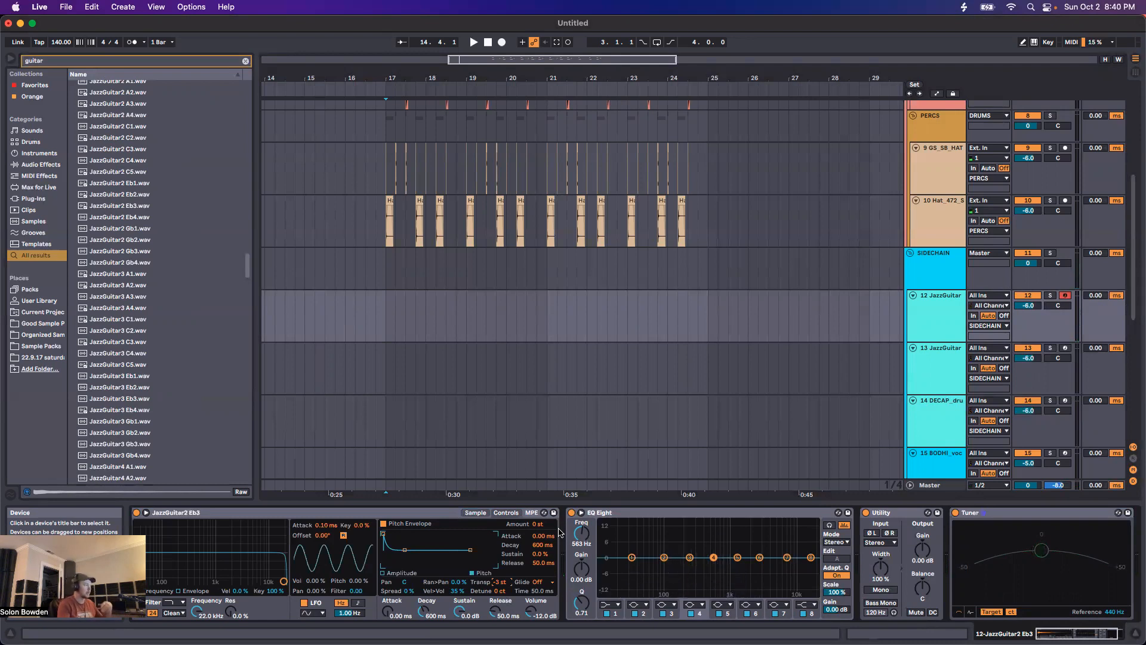
click(475, 512)
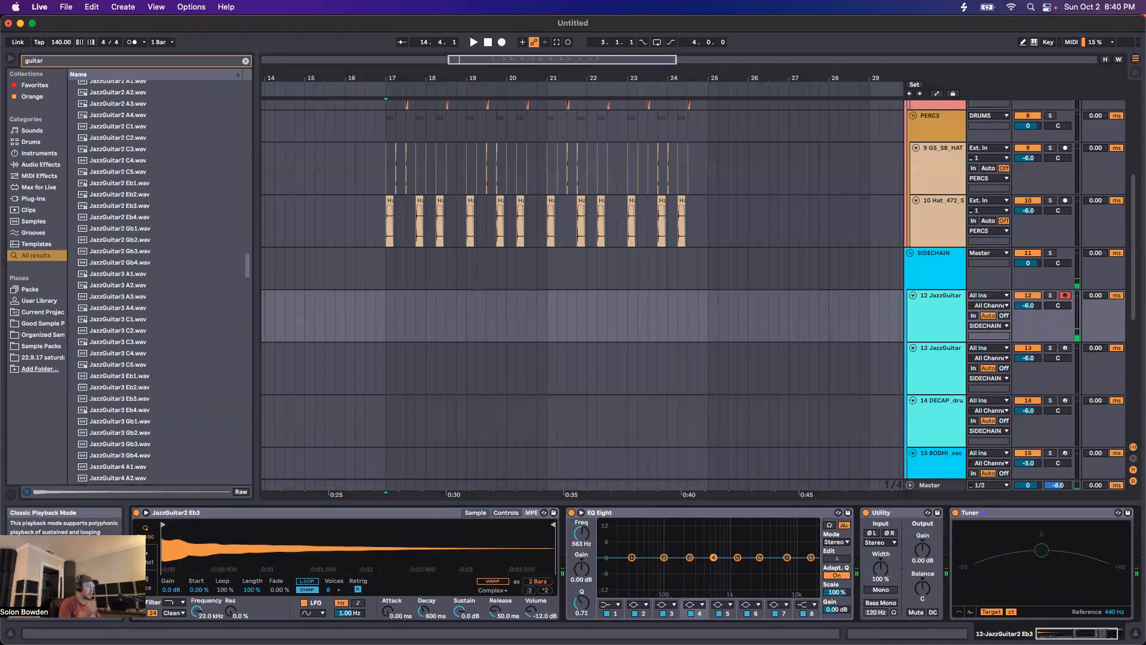
click(149, 561)
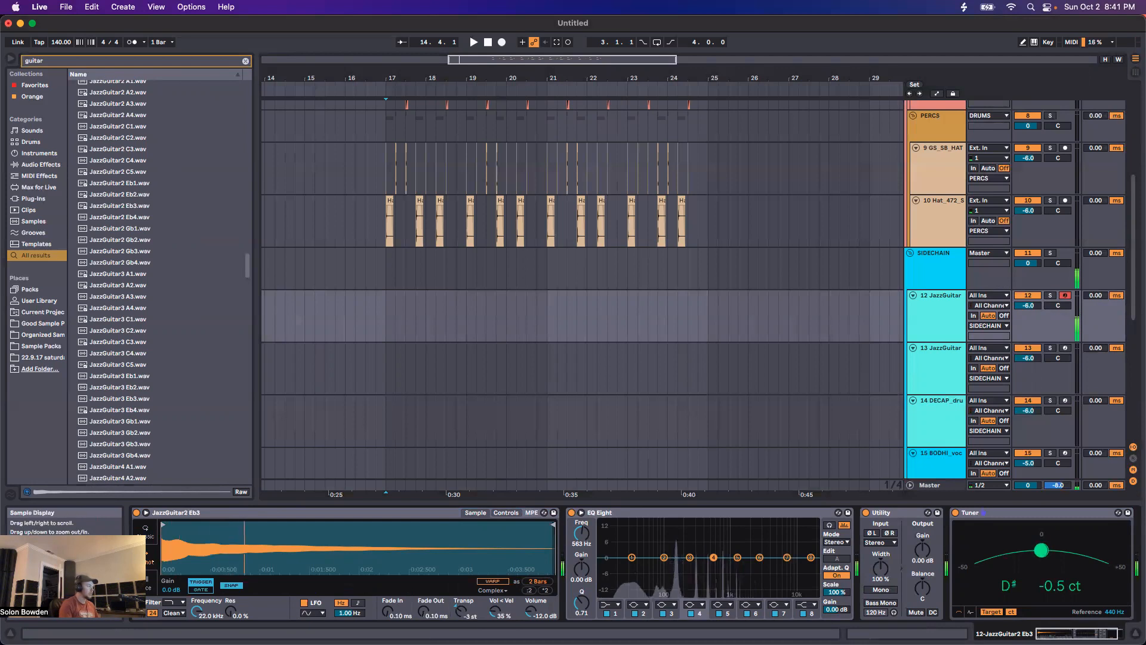
click(149, 536)
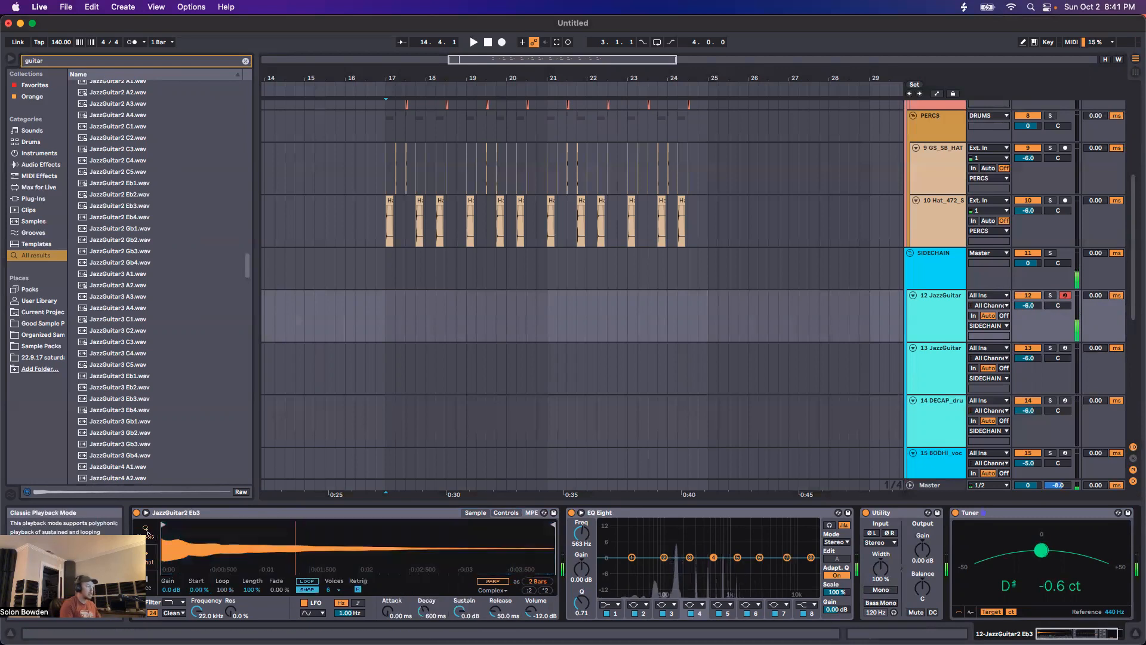
Step: Open the sampler's detailed controls and switch the envelope display from pitch to amplitude
click(505, 512)
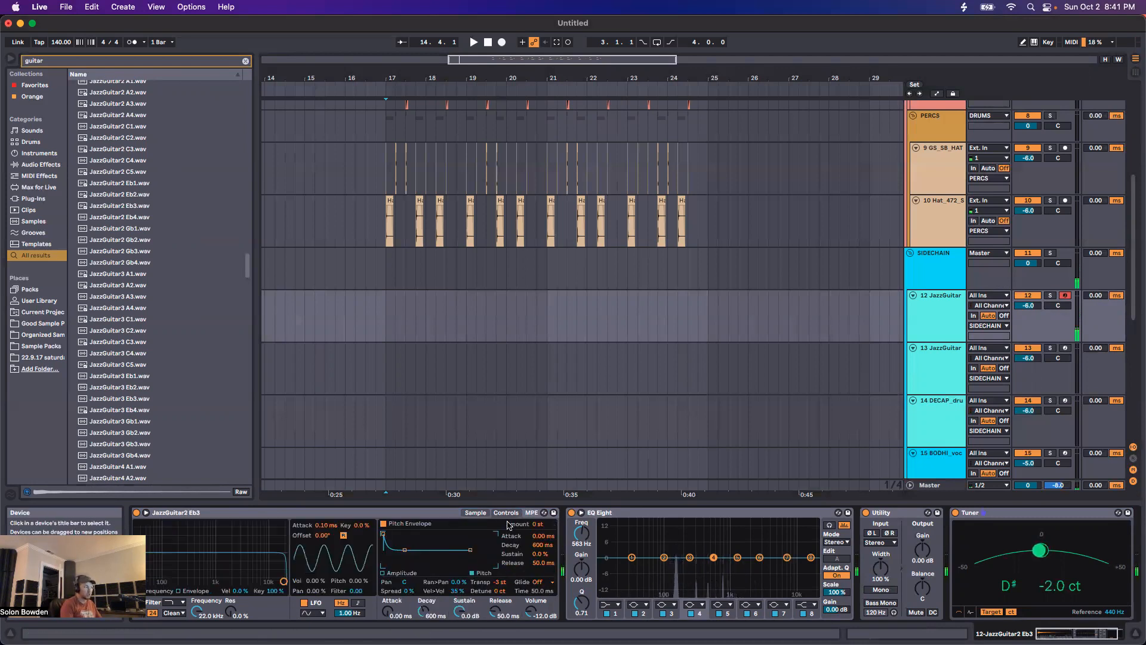
drag(542, 536, 542, 541)
click(383, 573)
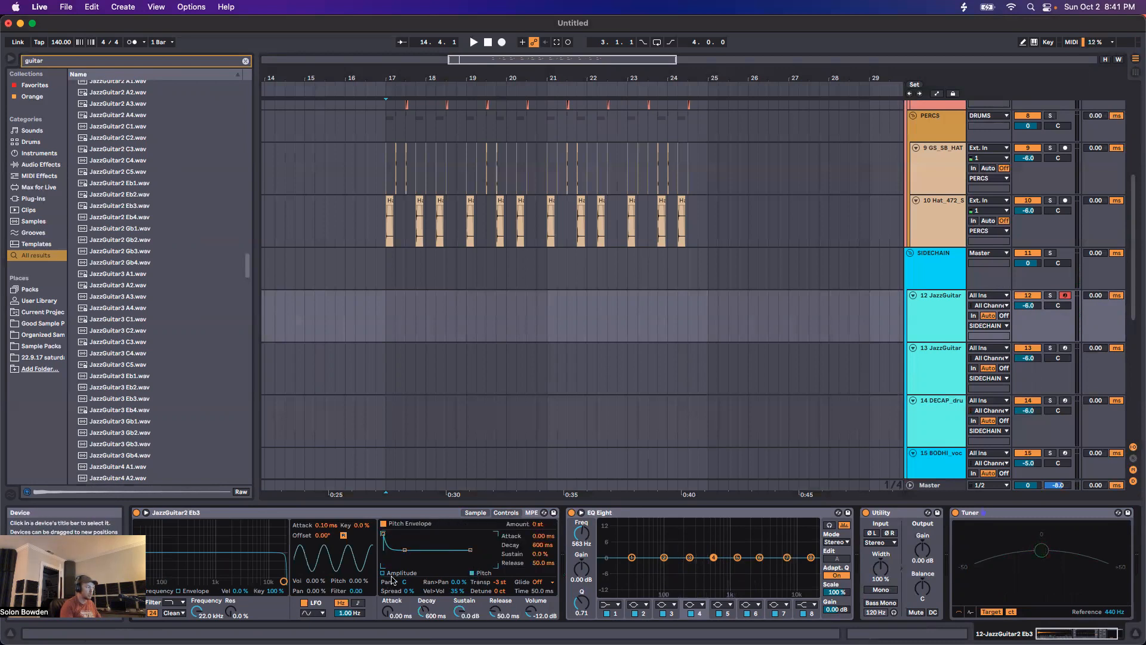
click(473, 573)
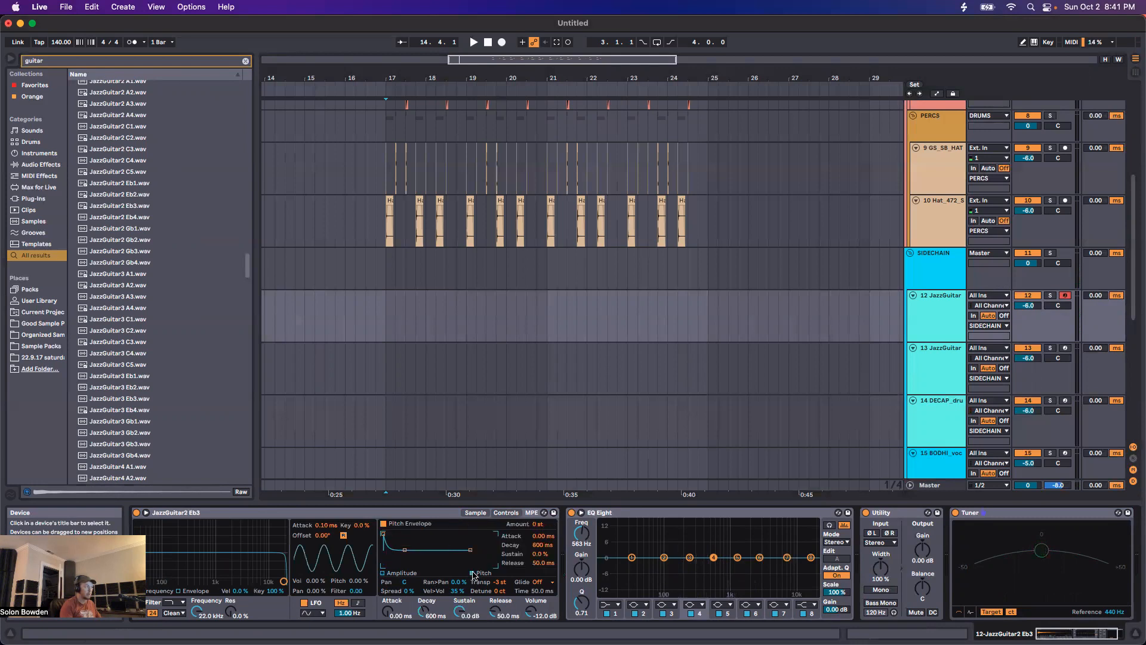
click(384, 573)
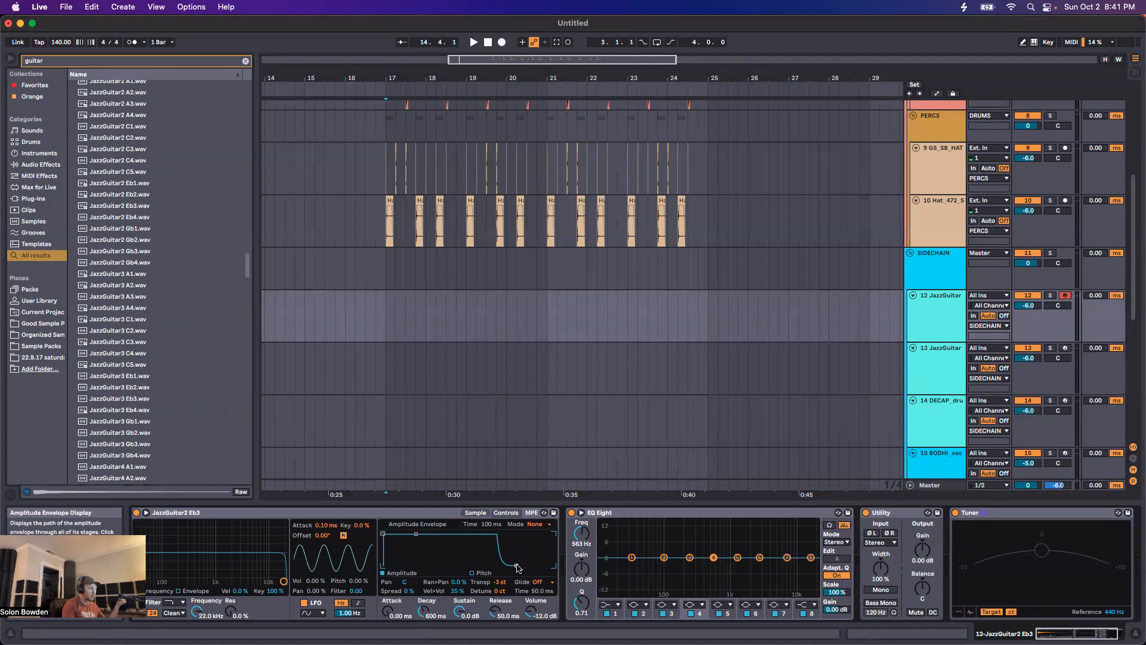
Step: Shorten the amplitude envelope's release to 45.7 ms and restore it to 50.0 ms
drag(512, 565, 516, 565)
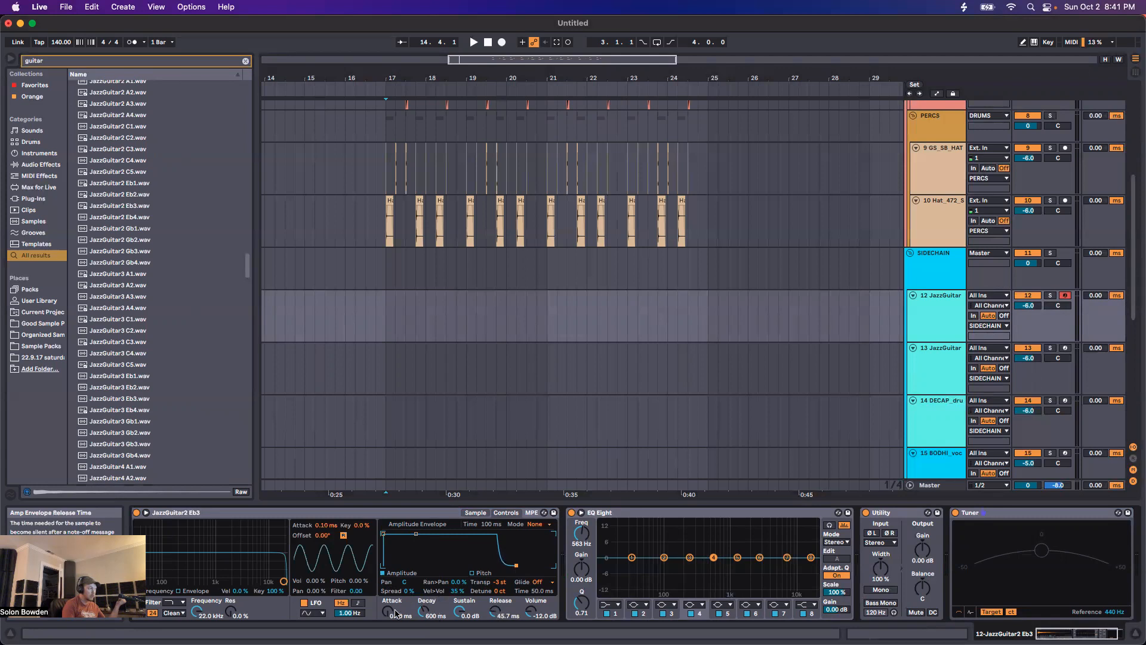
click(476, 513)
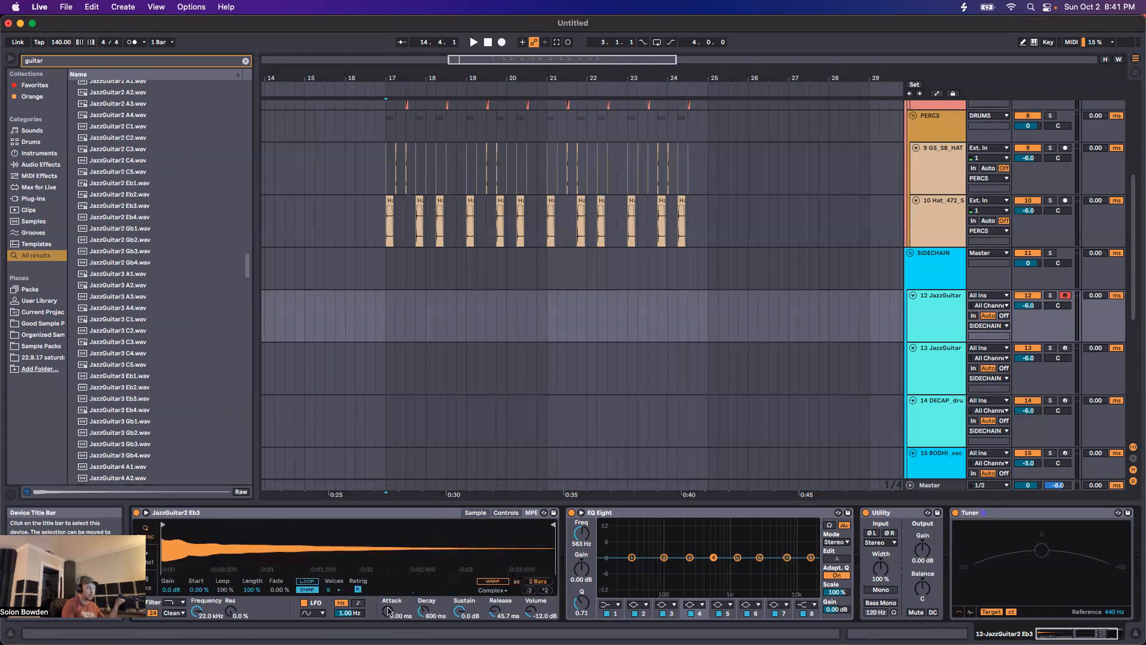
click(505, 513)
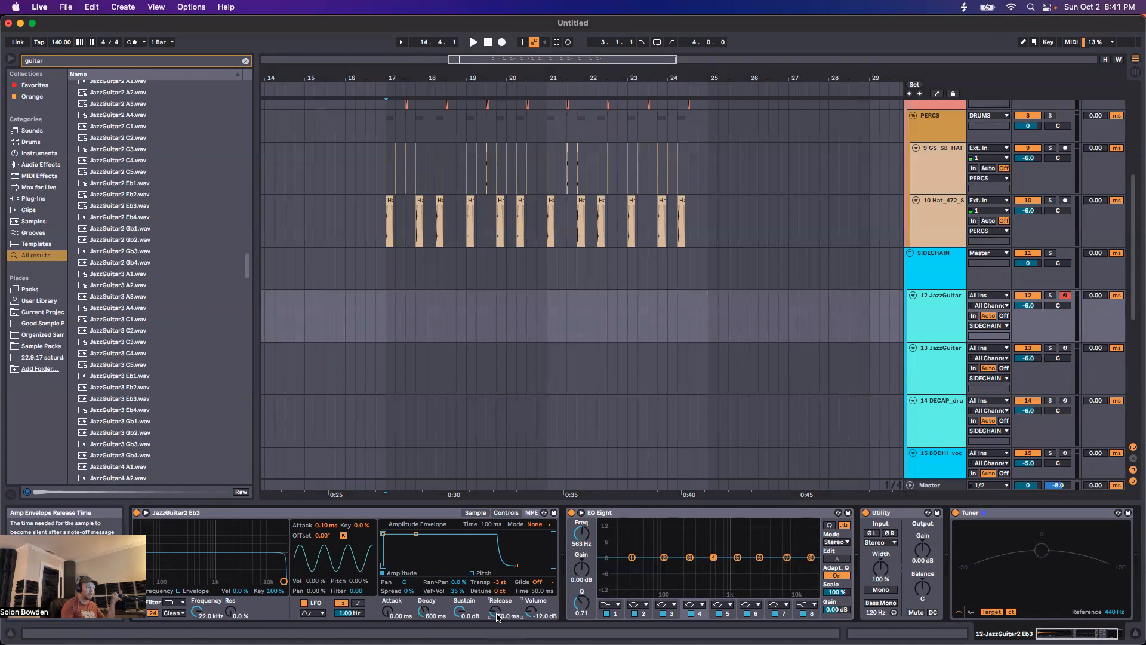
Step: Return the sampler to its sample waveform view and lengthen the amplitude envelope's release considerably
click(475, 512)
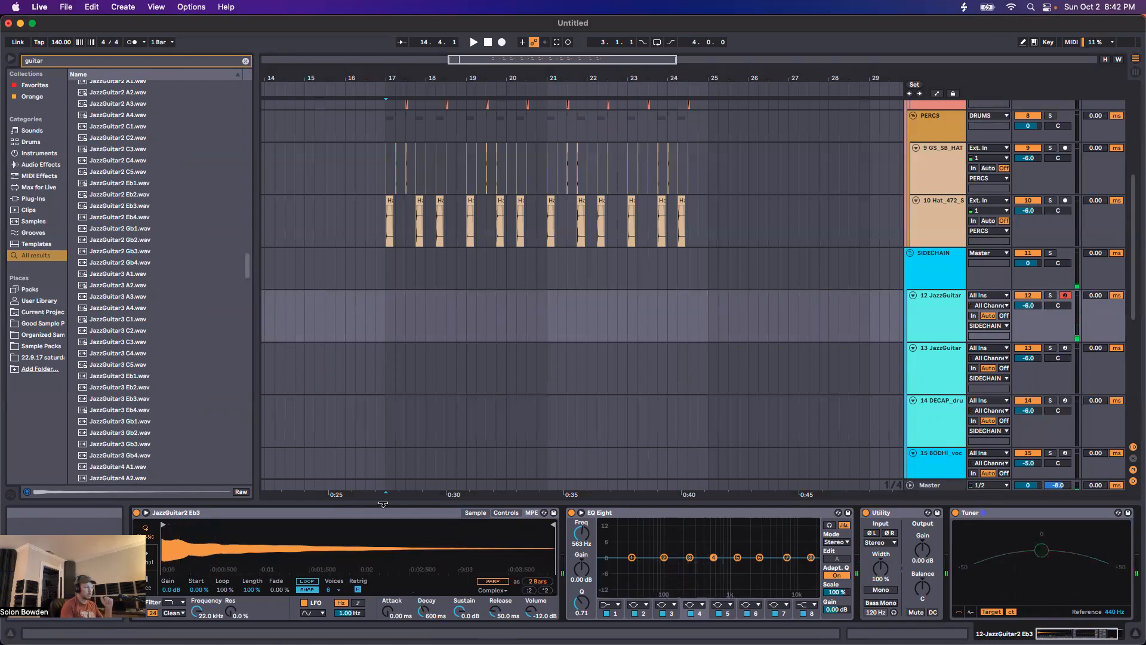
drag(495, 611, 495, 604)
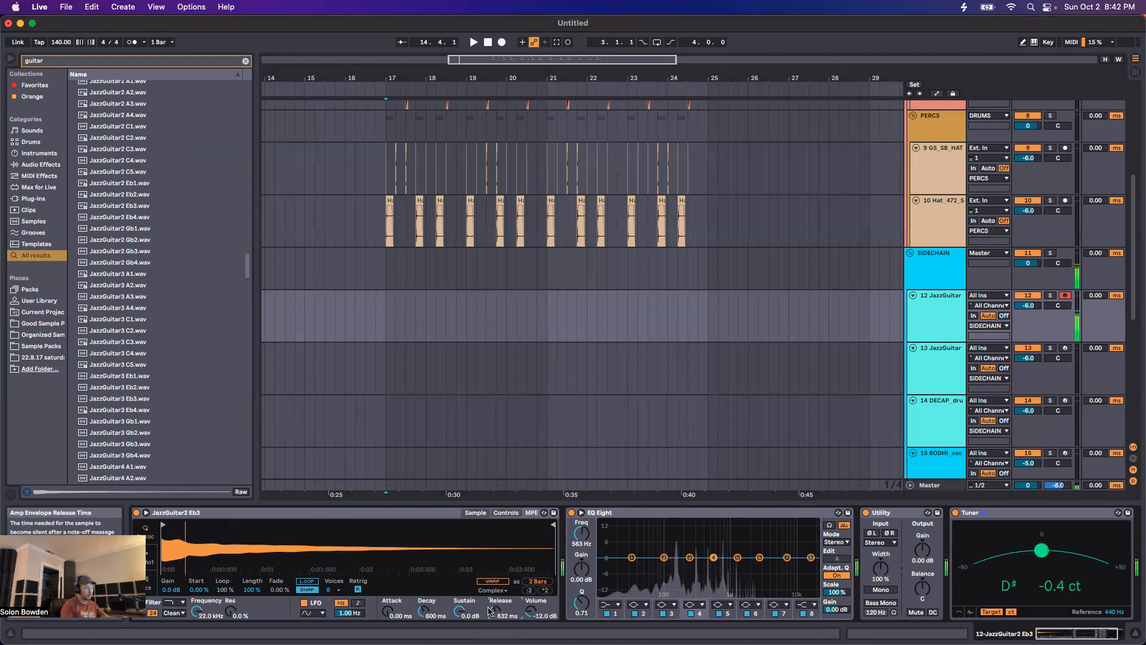
Step: Show the sampler's detailed controls and shape the amplitude envelope with a 9.49 ms attack, 1.04 s decay and -9.8 dB sustain
click(506, 512)
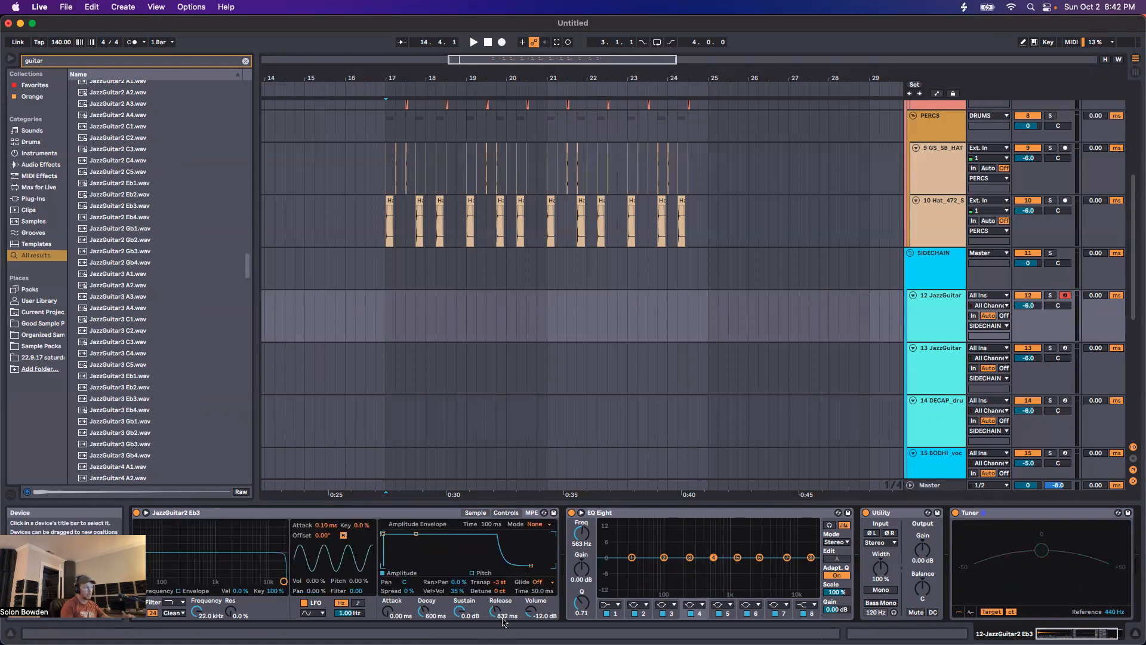
mouse_move(416, 534)
mouse_down()
mouse_move(409, 543)
mouse_move(391, 534)
mouse_move(404, 534)
mouse_up()
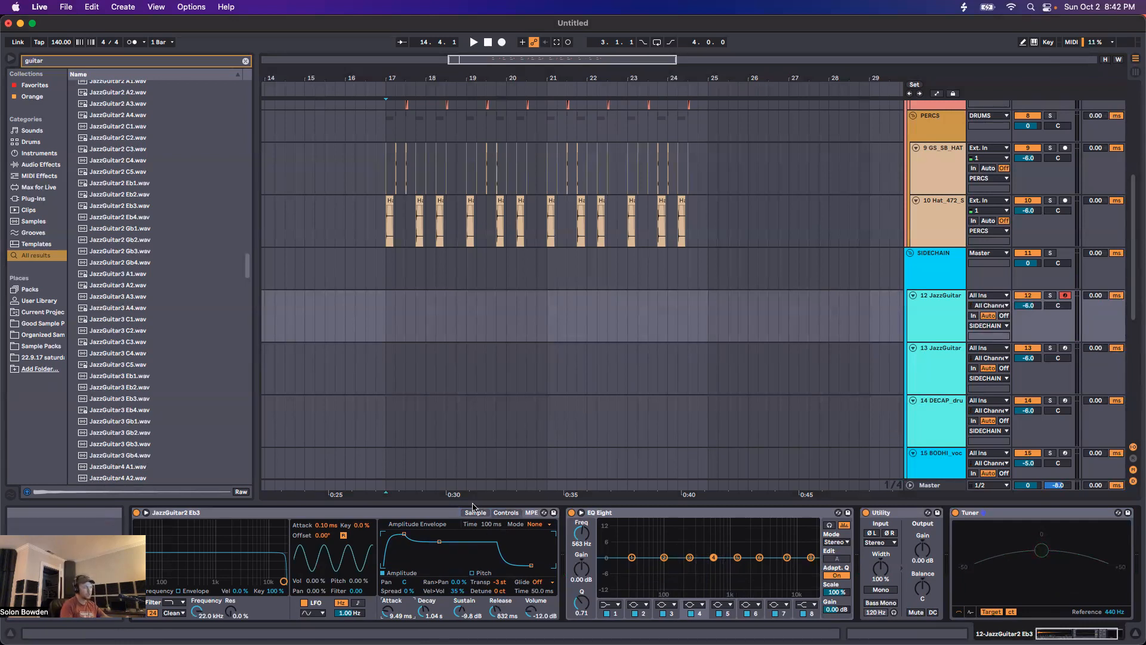
Step: Show the pitch envelope, try an amount of +12 st with a 7.13 s decay, and return the amount to 0 st
click(472, 573)
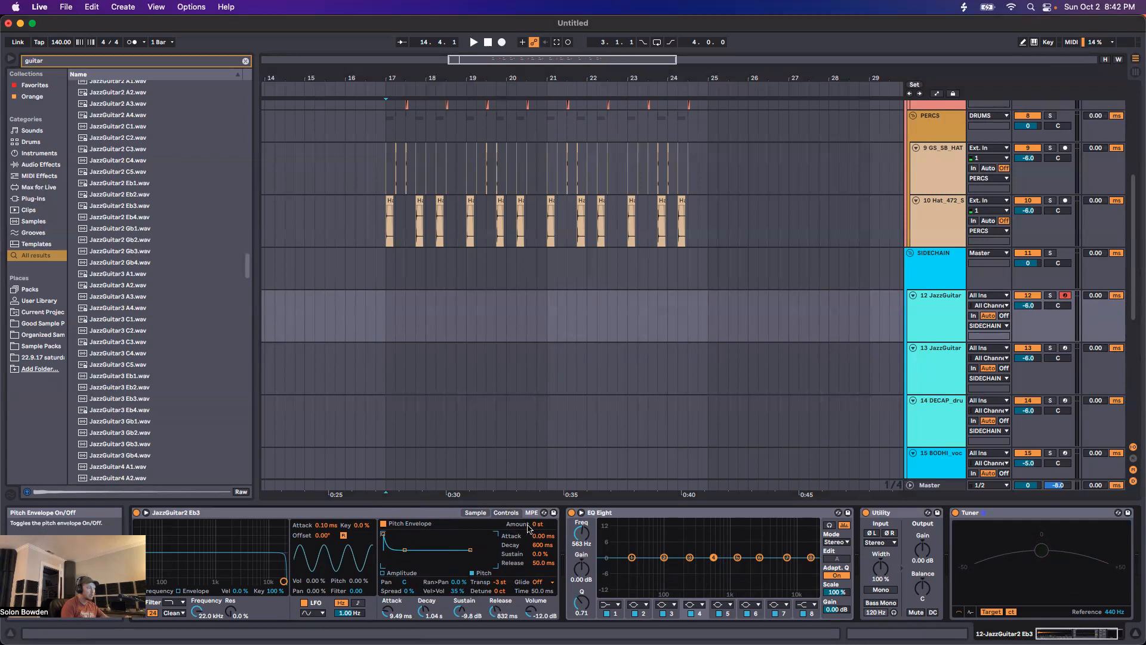
click(538, 525)
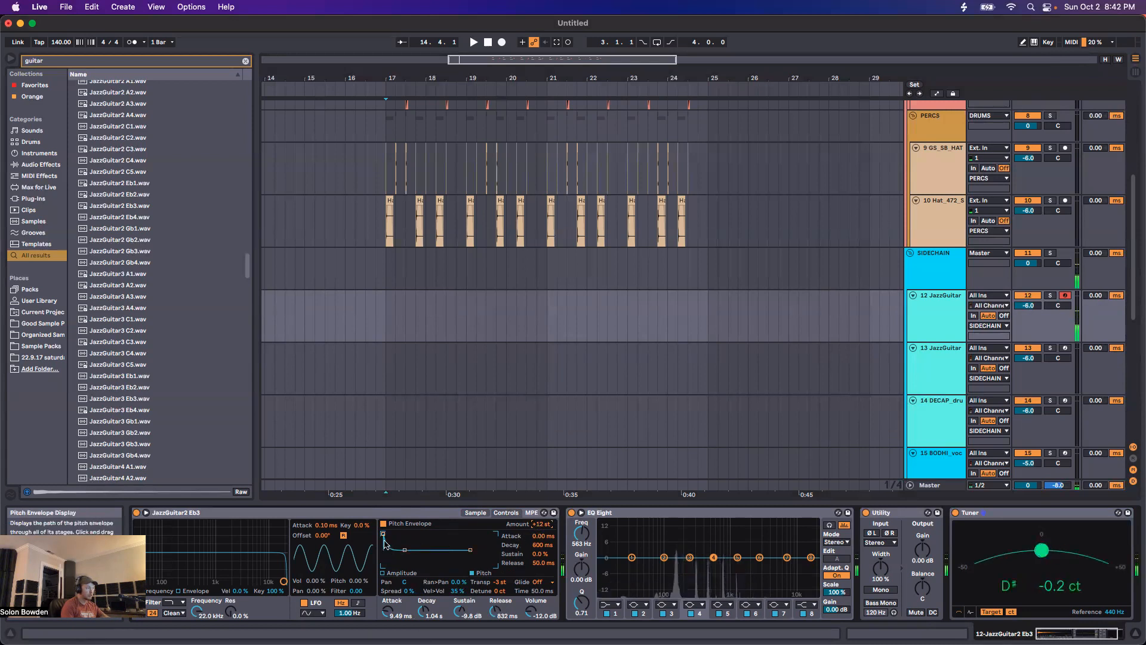
drag(383, 535, 413, 550)
double_click(543, 555)
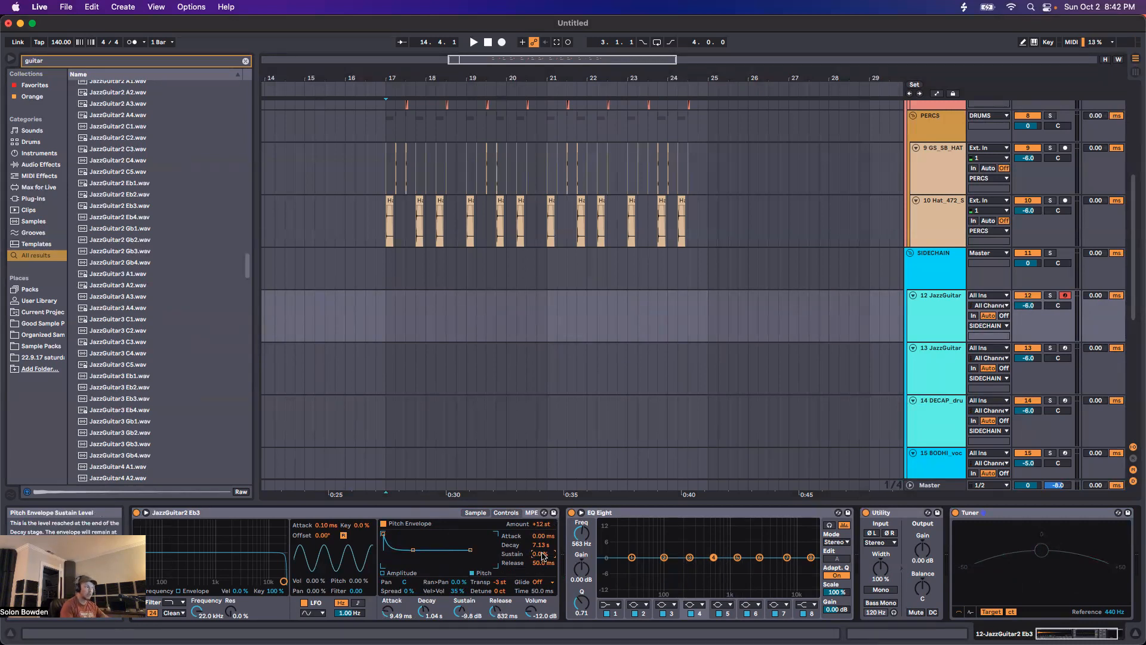
click(541, 524)
drag(542, 523, 541, 538)
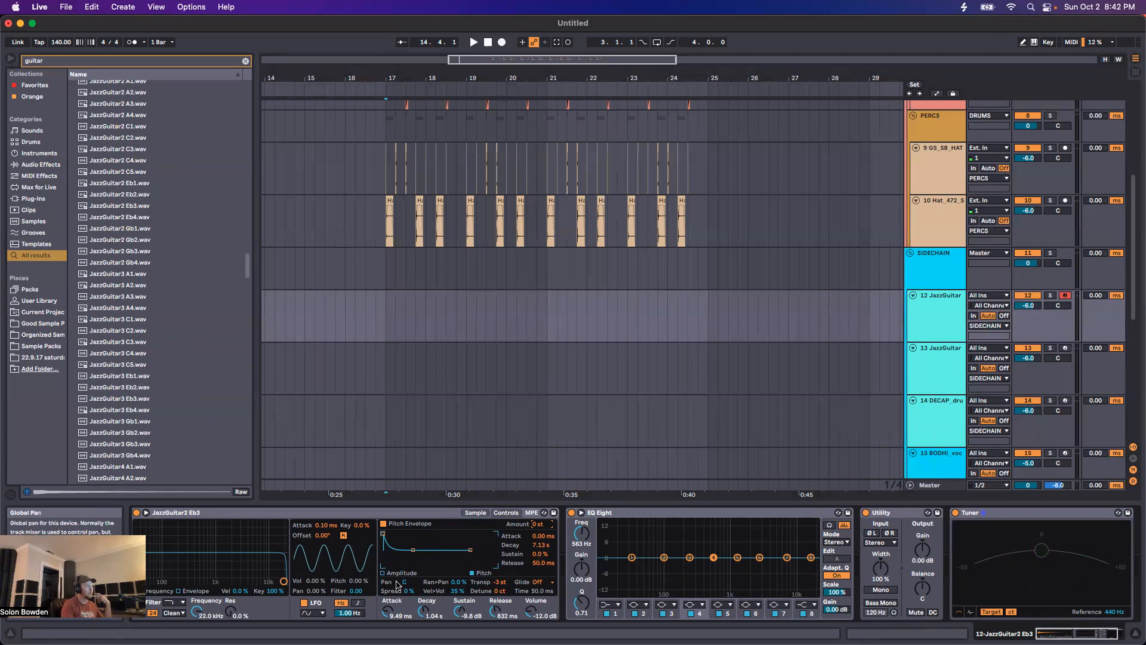
Step: Lower the sampler's filter frequency to 3.34 kHz with 34% resonance and change the filter type to Morph
click(475, 513)
click(506, 513)
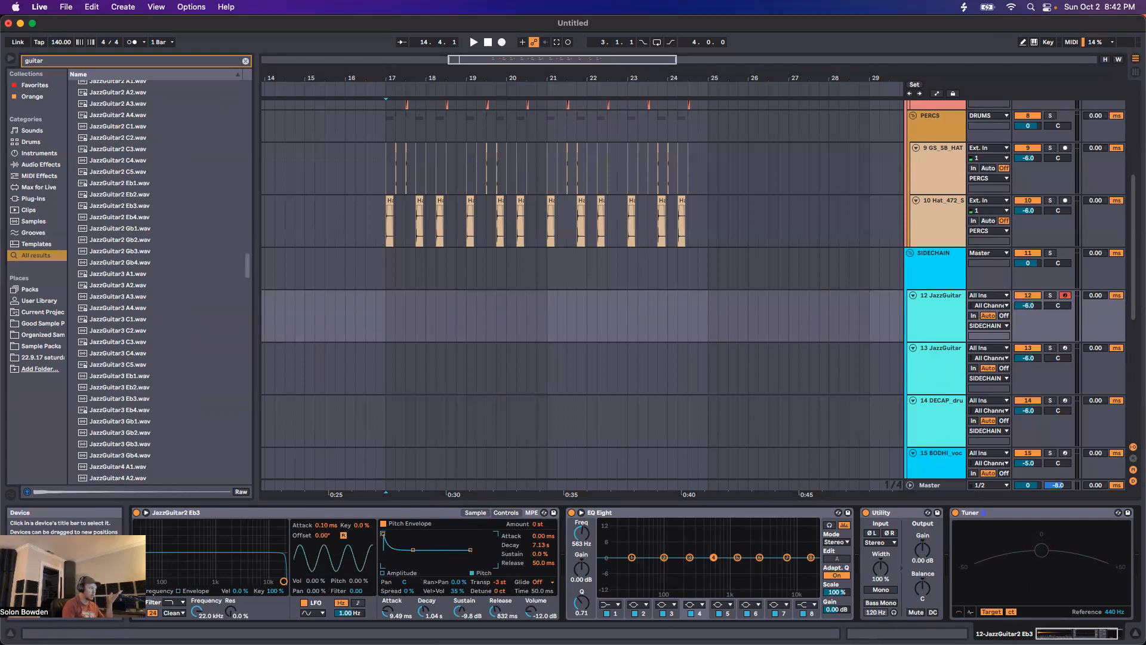
drag(284, 581, 242, 565)
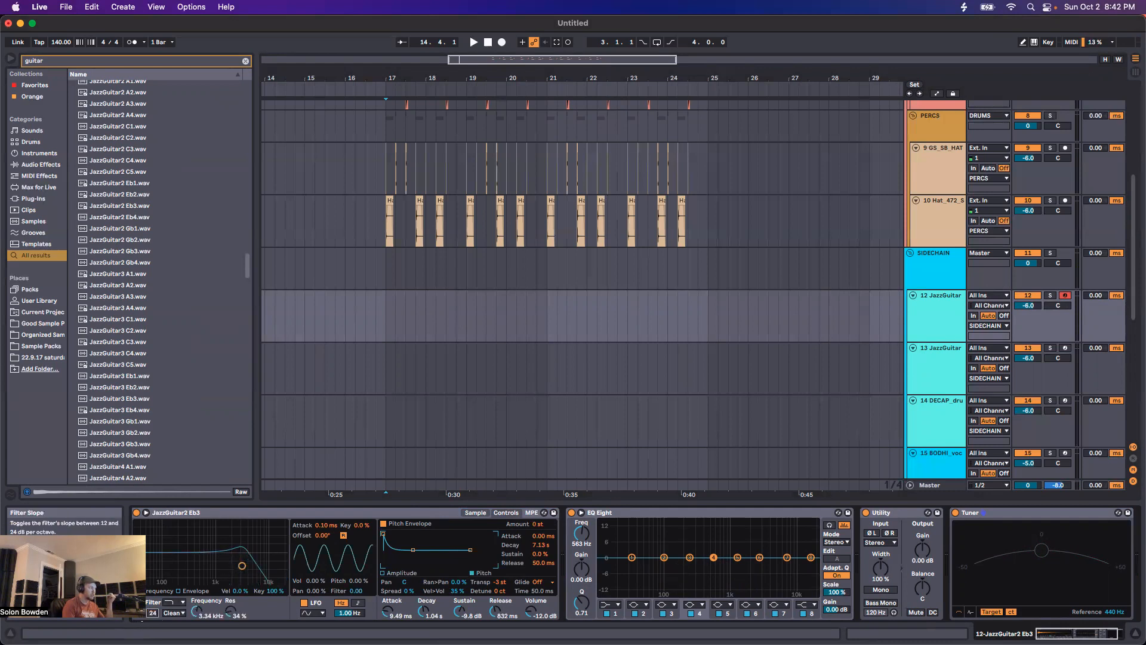
click(169, 603)
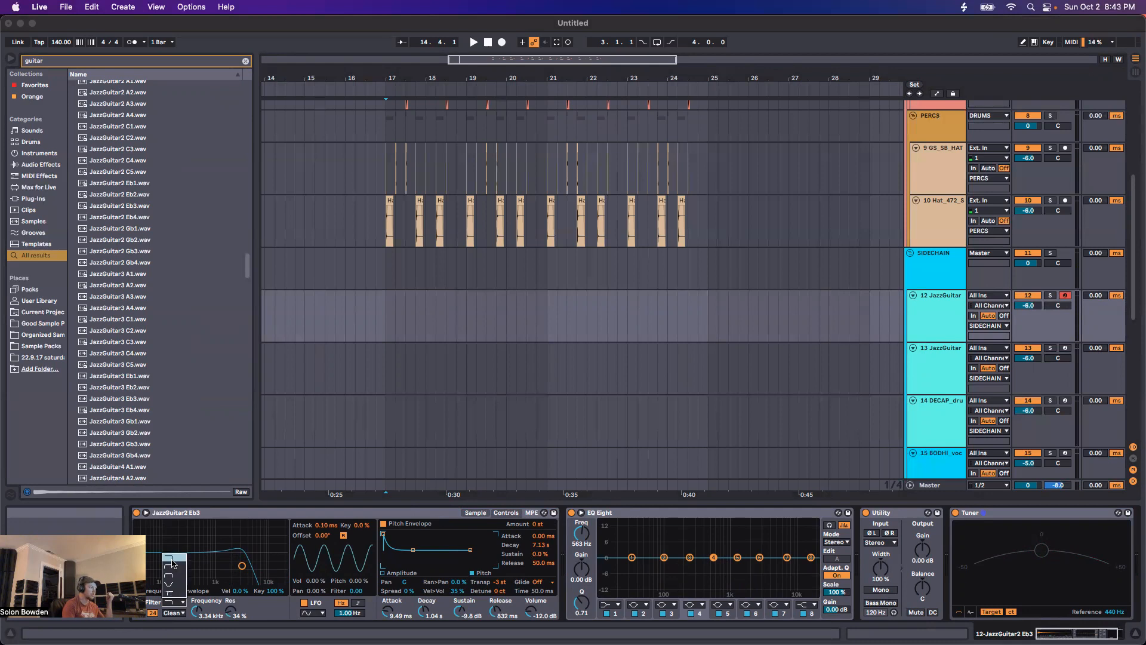
click(170, 592)
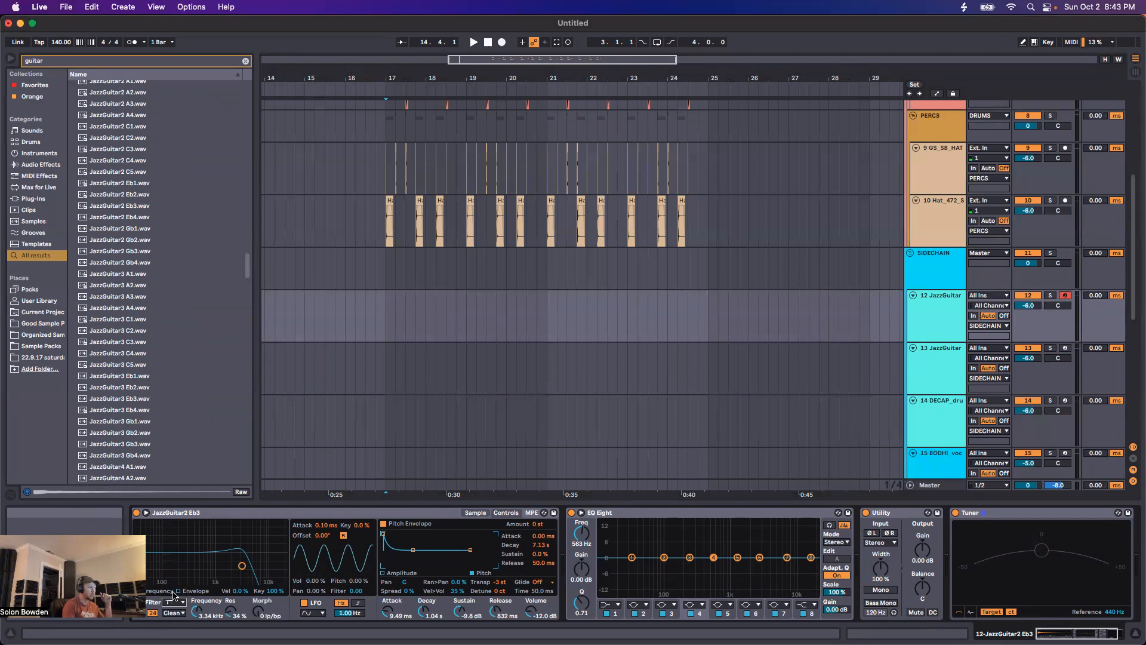
drag(258, 610, 258, 633)
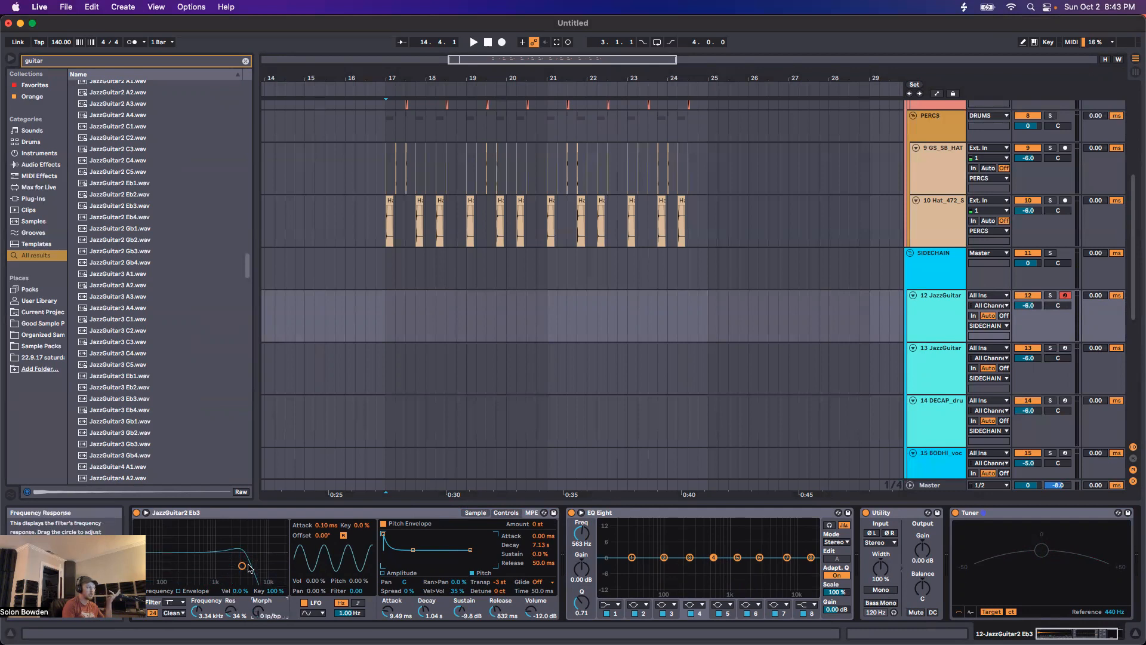
Step: Show the filter envelope, return its amount to 0 and lengthen its attack to about 240 ms
click(179, 590)
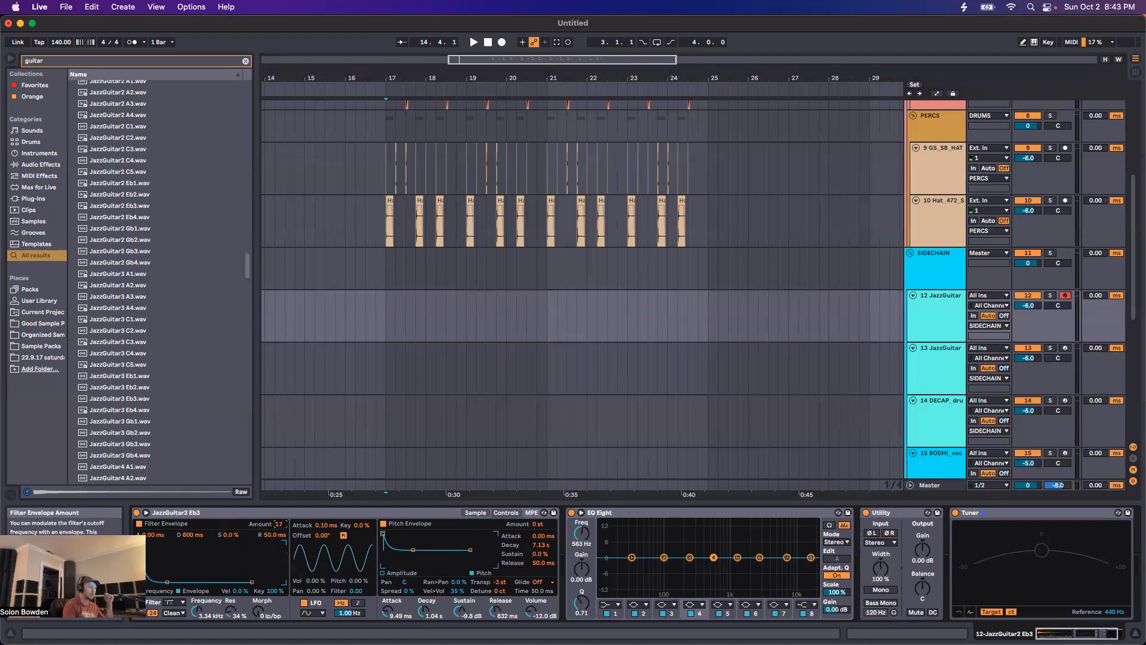
drag(280, 524, 280, 561)
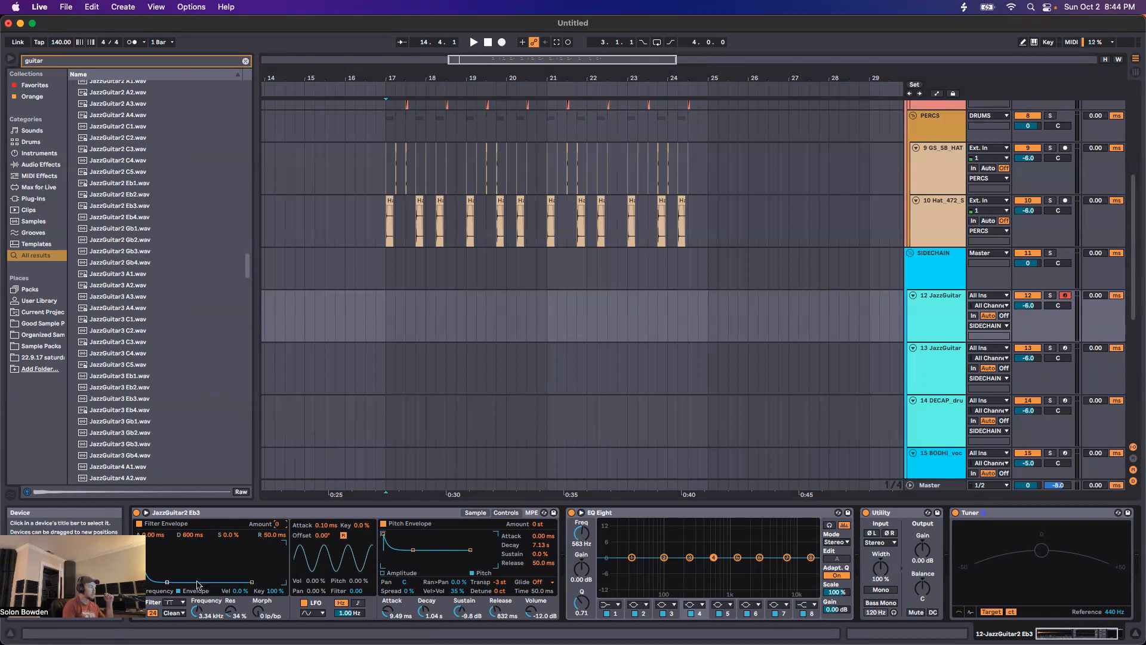
click(139, 524)
drag(147, 543, 179, 543)
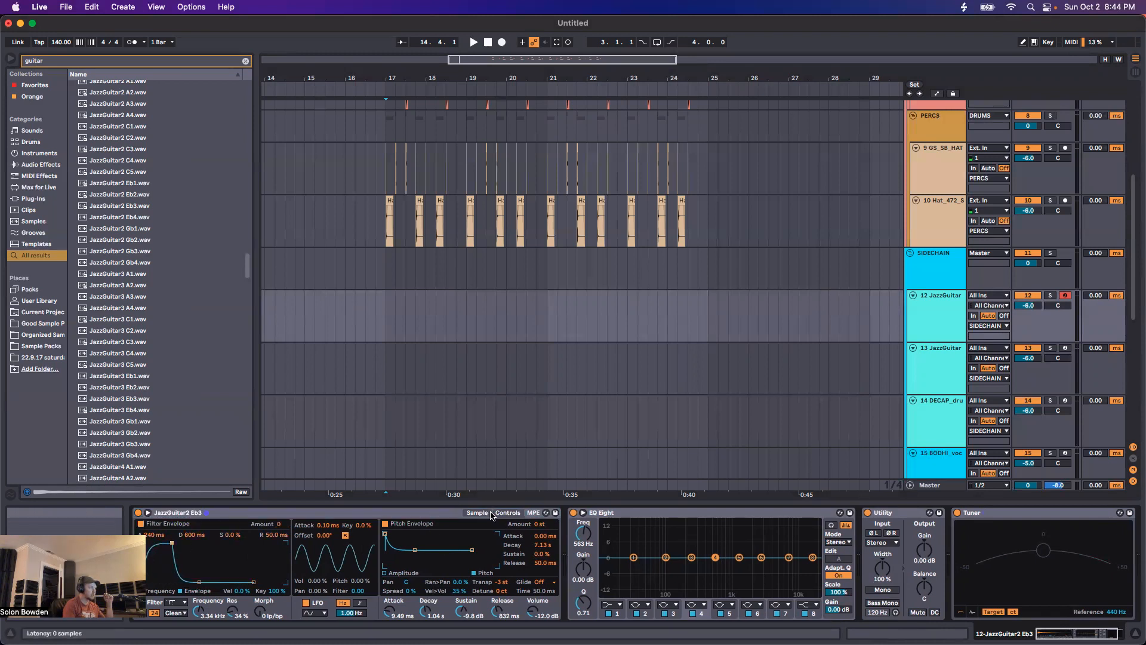
Step: Reset the amplitude envelope to 0.00 ms attack, 600 ms decay, 0.0 dB sustain and 50.0 ms release
click(402, 574)
drag(403, 536, 383, 535)
double_click(427, 610)
double_click(498, 611)
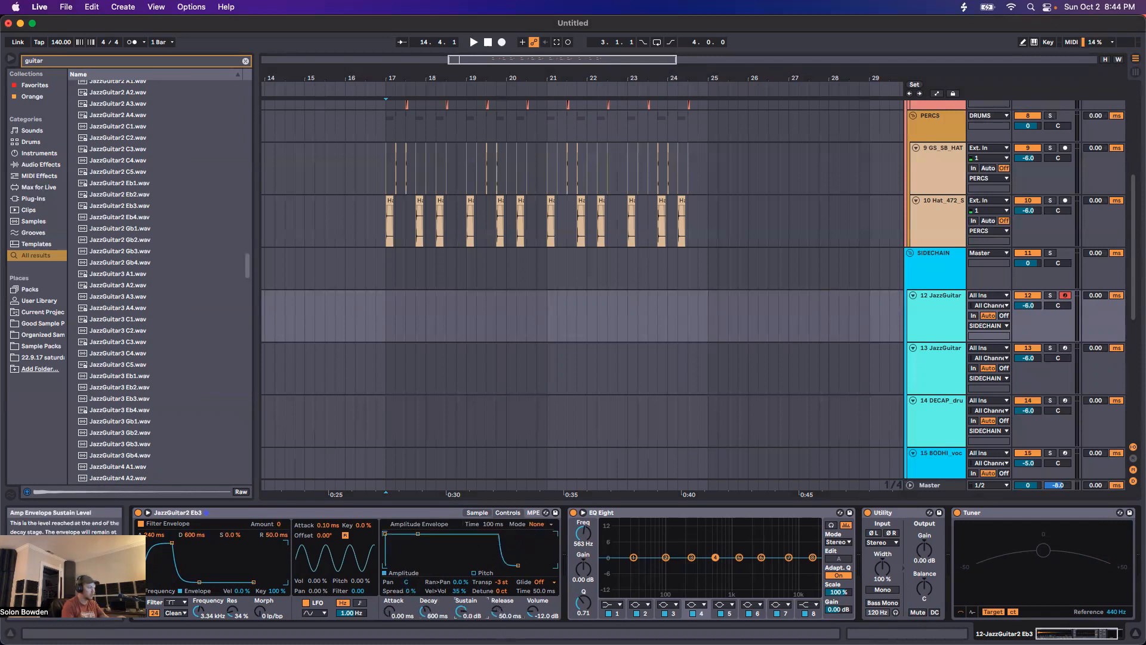
double_click(469, 615)
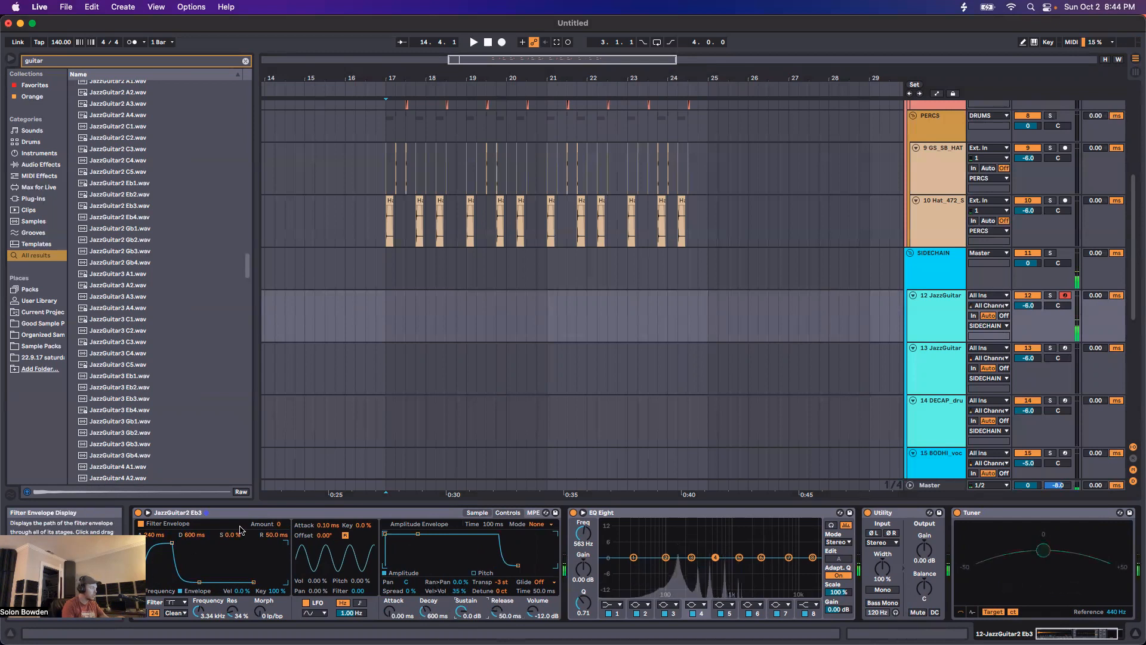
Step: Lower the filter frequency to 259 Hz with 26% resonance and shorten the filter envelope's attack to 0.00 ms
click(155, 591)
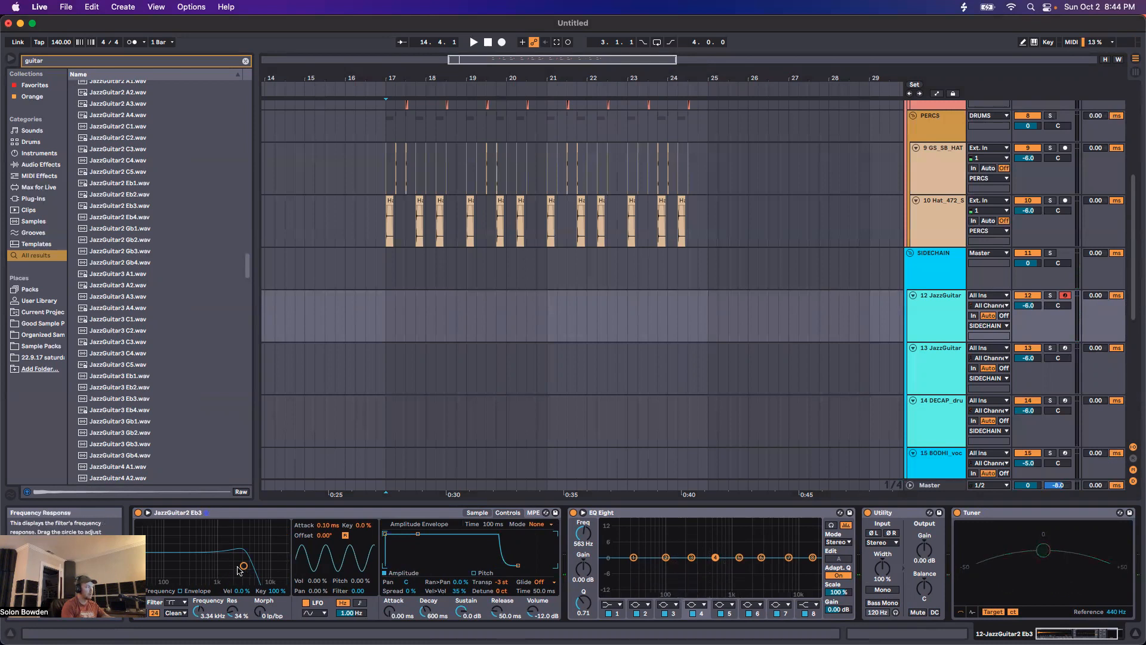
drag(243, 565, 187, 569)
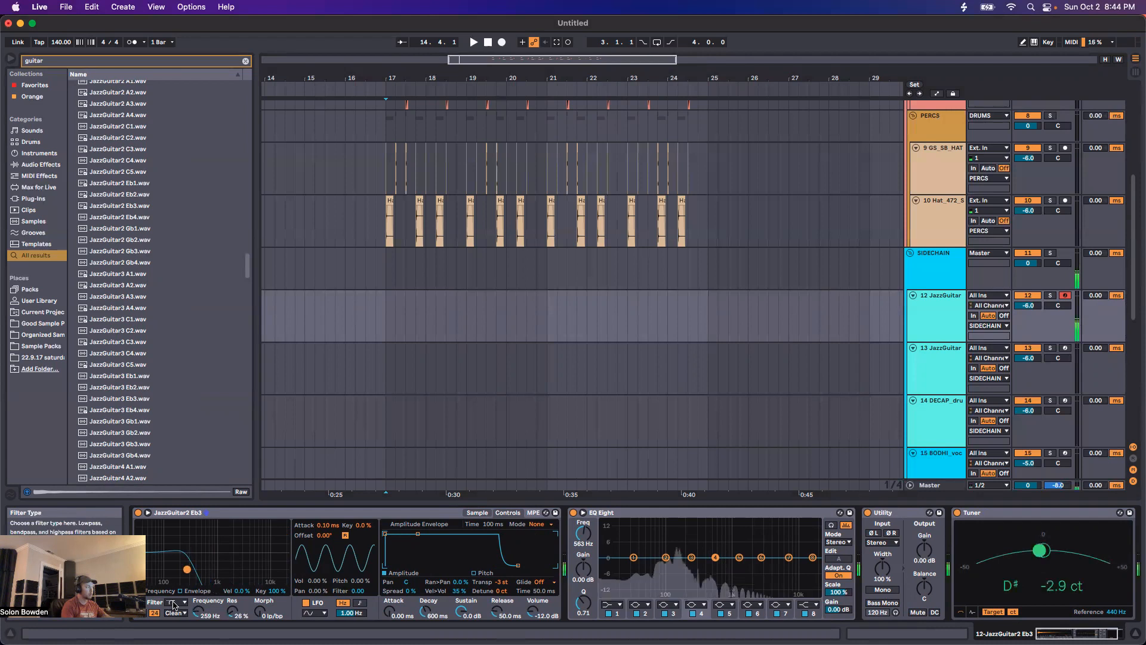
click(195, 591)
drag(172, 543, 141, 543)
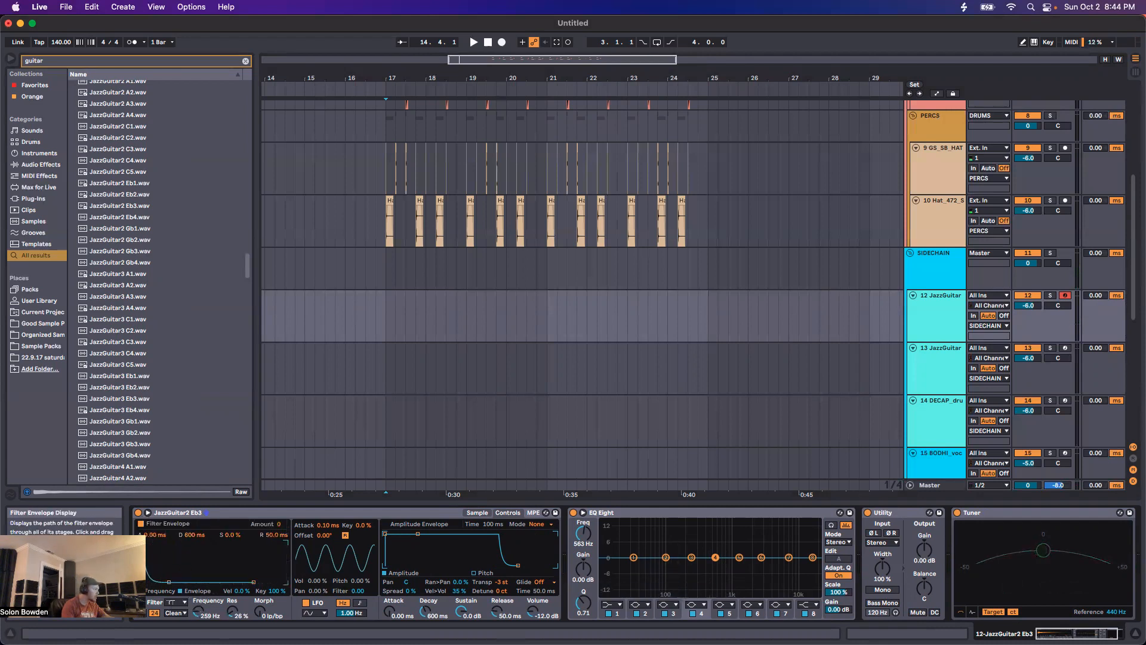
Step: Set the filter envelope's amount to 72 and decay to 2.21 s, lengthen its attack, and turn the envelope off
drag(169, 581, 176, 581)
drag(147, 543, 156, 543)
drag(280, 525, 280, 523)
drag(156, 542, 168, 542)
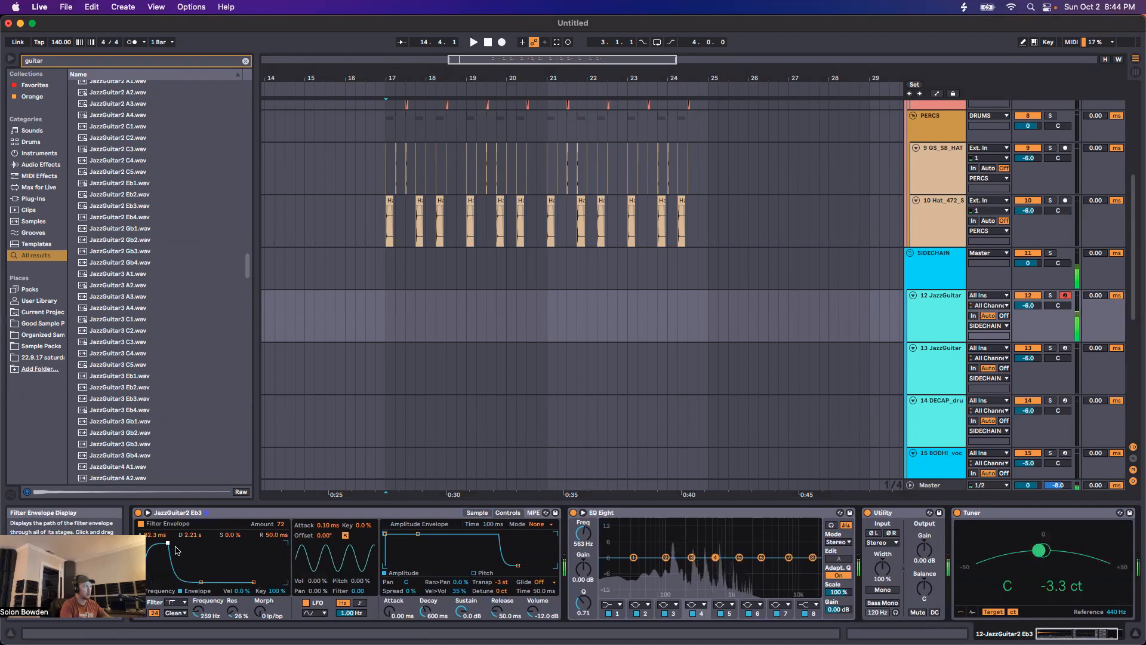
click(148, 524)
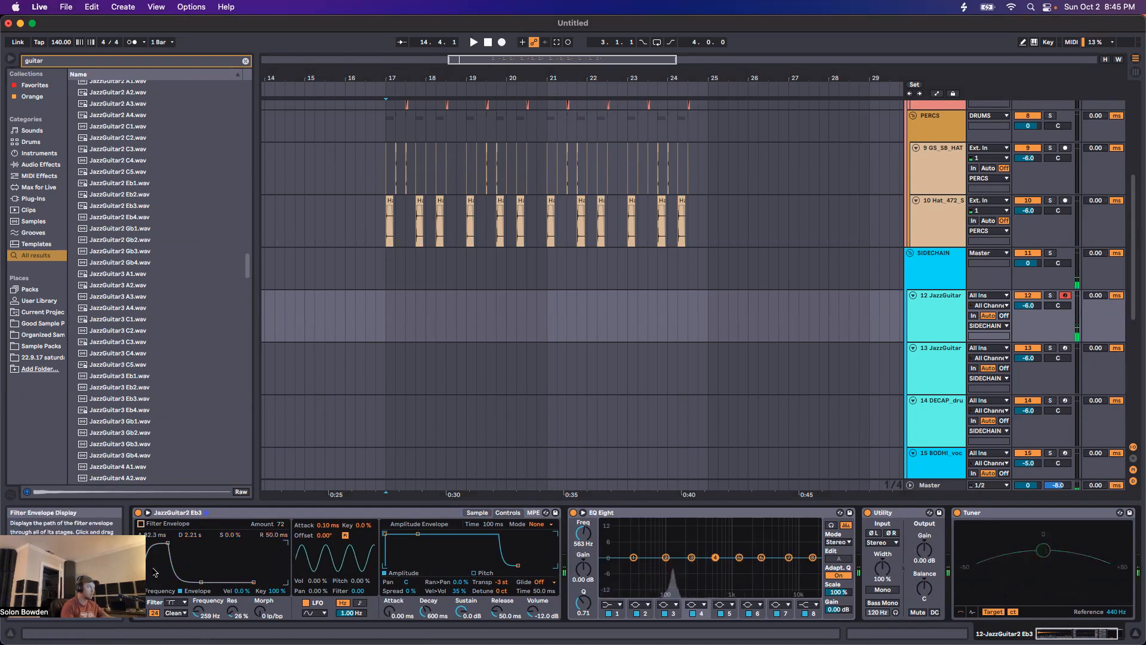
Step: Raise the filter frequency to 12.2 kHz with 43% resonance and change the filter's circuit type to OSR
click(162, 591)
drag(184, 569, 273, 561)
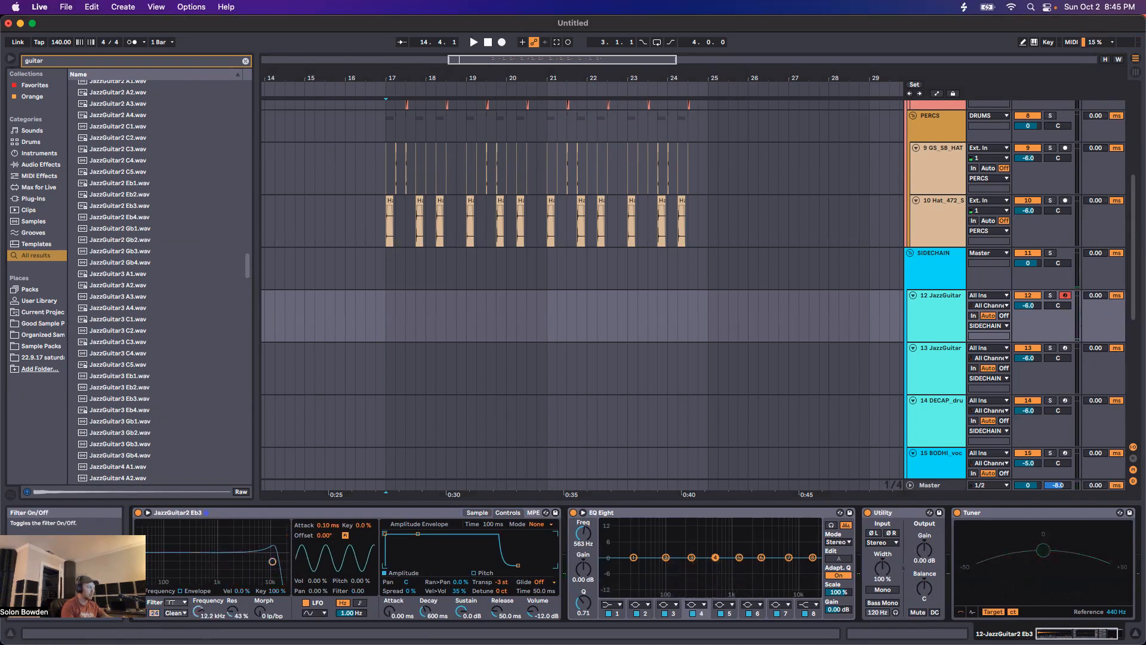
click(177, 616)
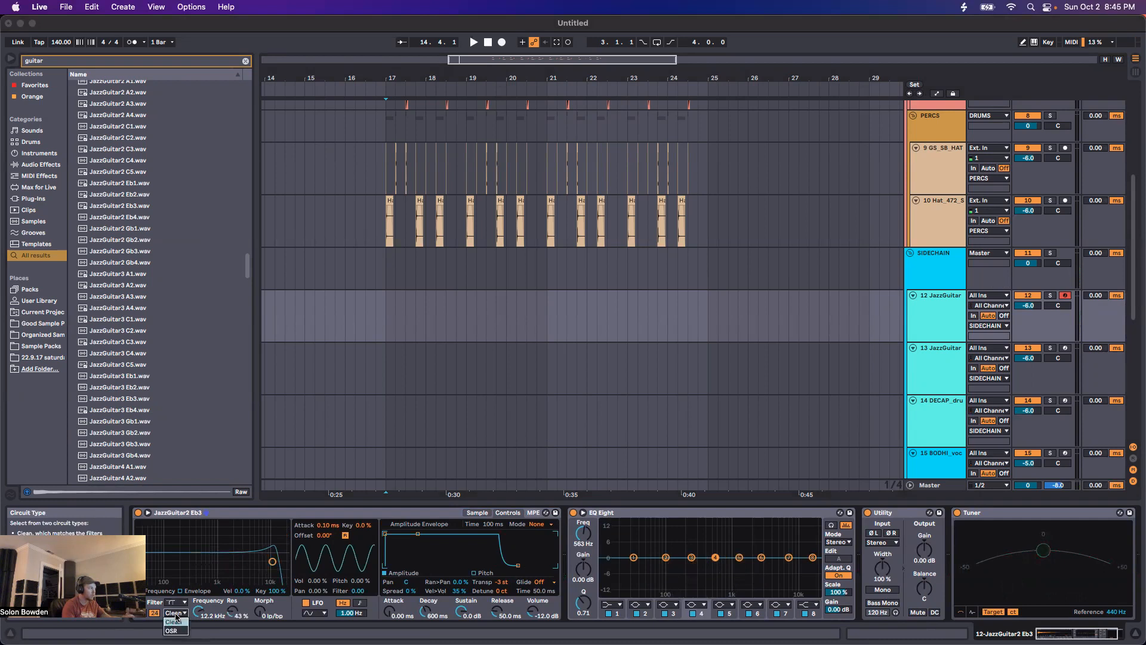
click(173, 631)
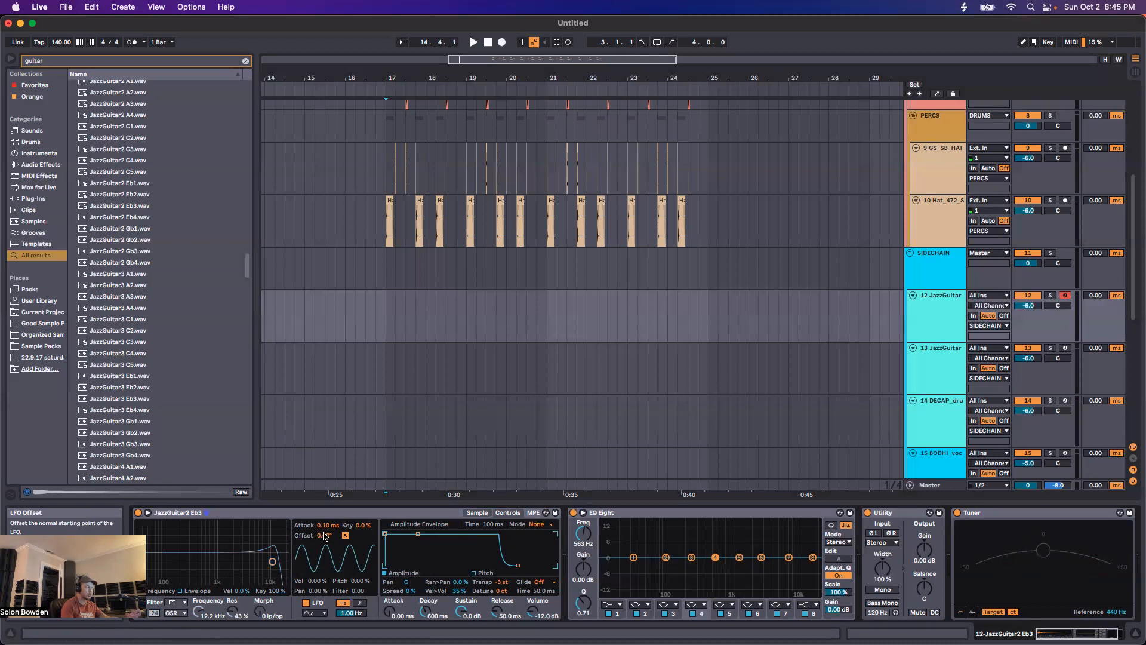
Step: Toggle the LFO off and on, set its rate to 7.58 Hz and its pitch modulation to 3.52%
click(306, 603)
click(306, 603)
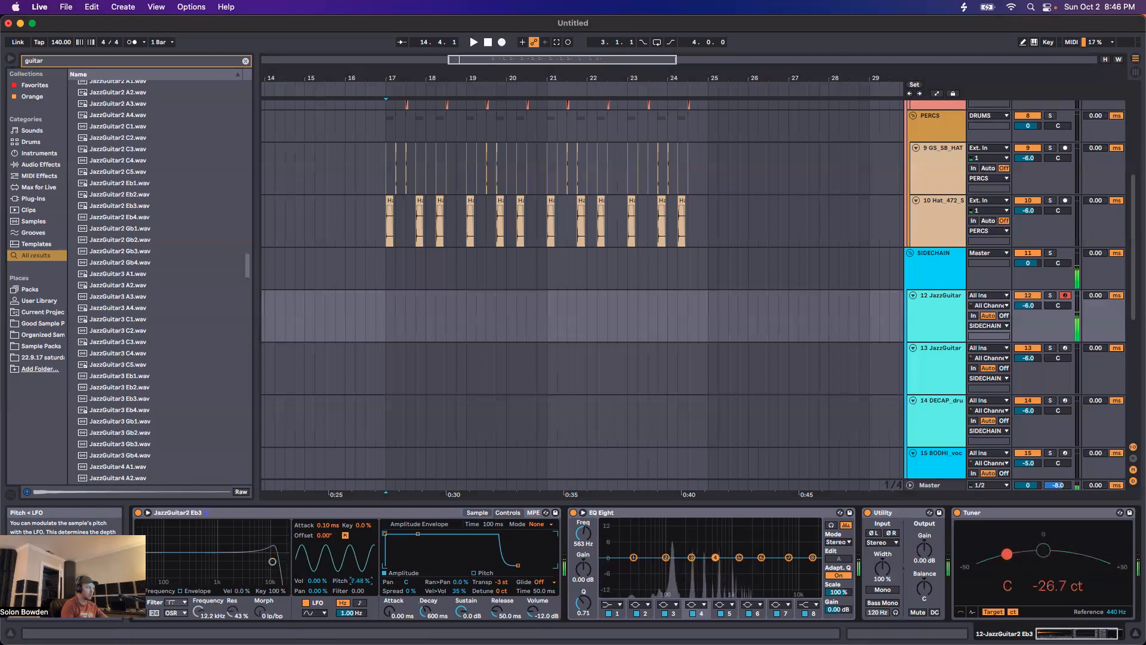
drag(351, 613, 351, 585)
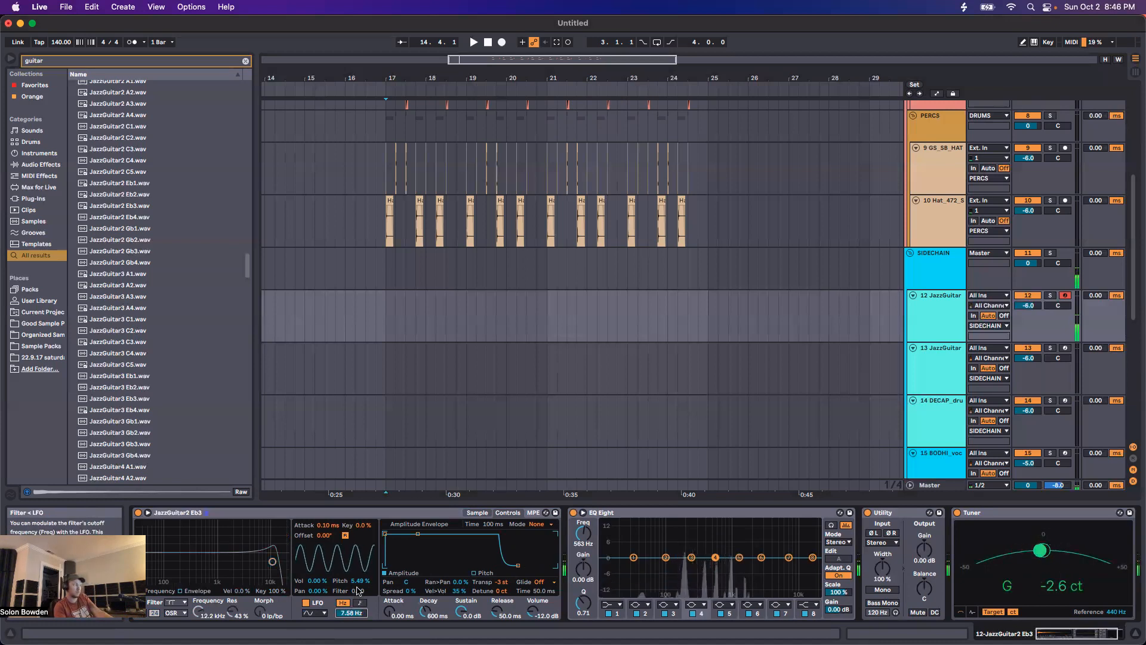
mouse_move(360, 580)
mouse_down()
mouse_move(360, 567)
mouse_move(360, 587)
mouse_up()
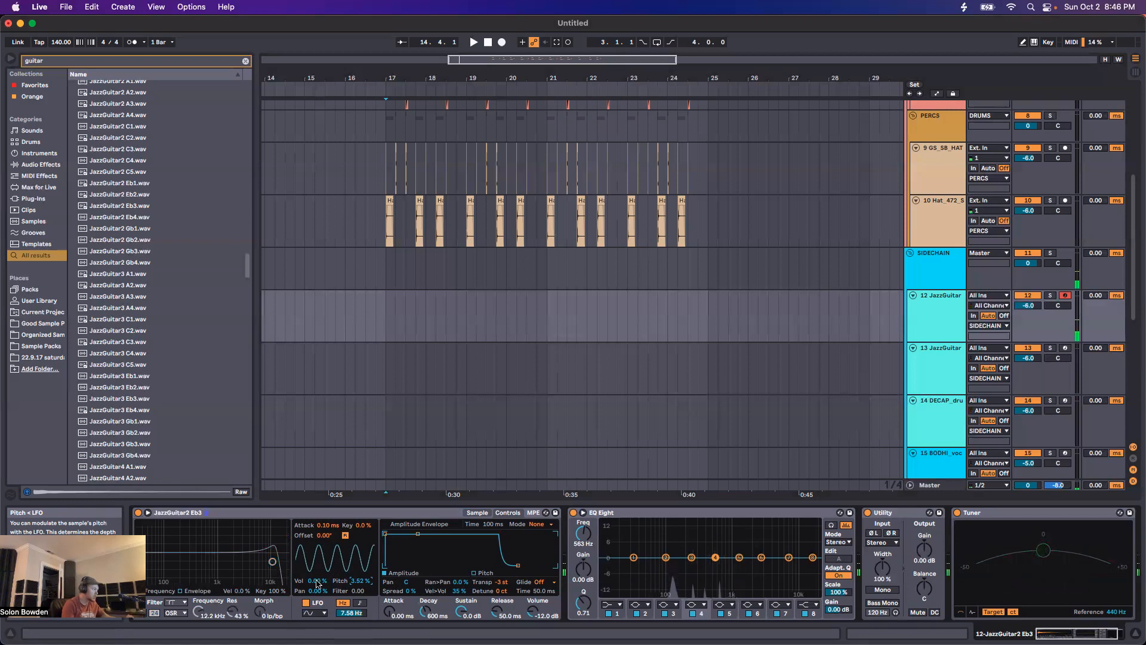
Step: Reset the LFO's pitch modulation, set its filter modulation to 9.56, and lower the filter frequency to 521 Hz with 37% resonance
click(360, 580)
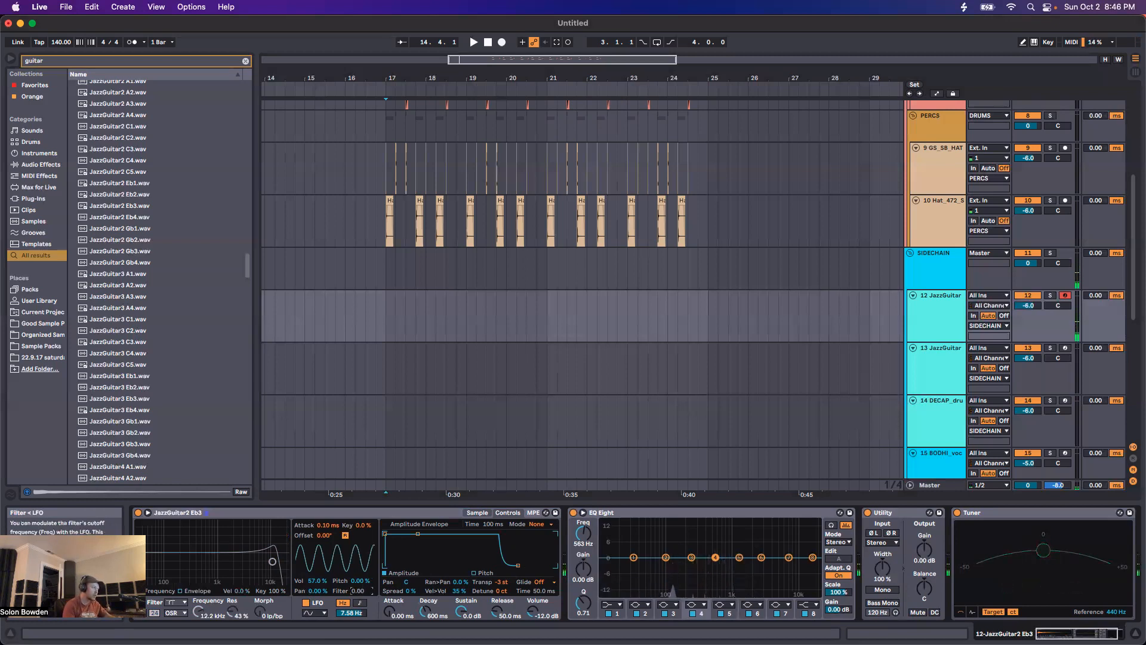
click(154, 613)
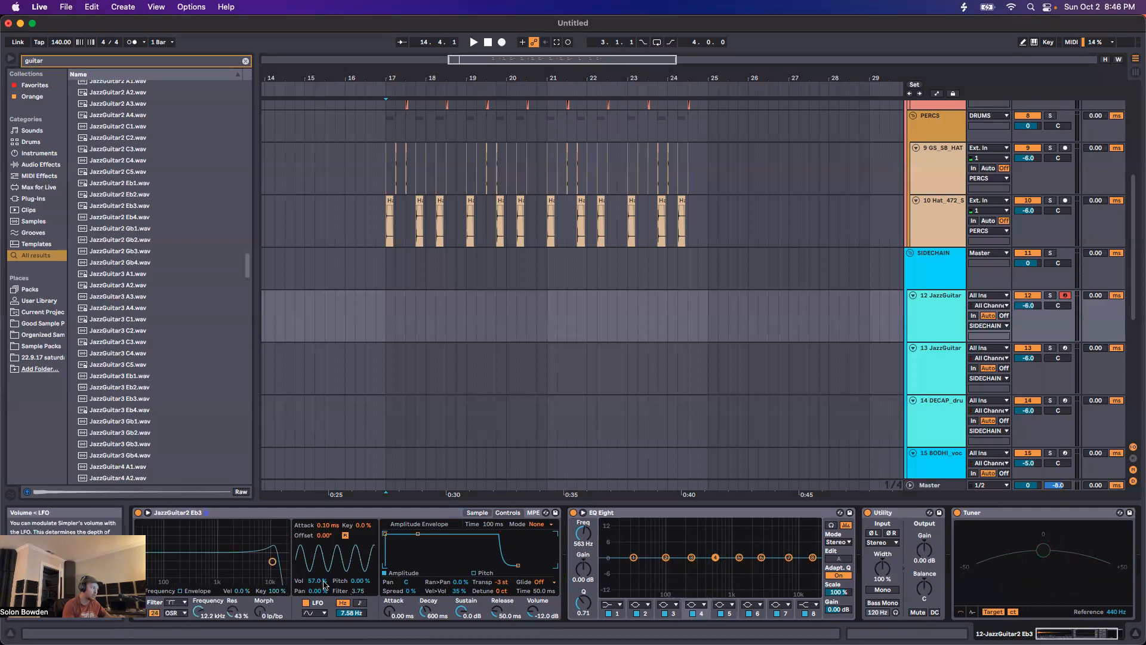
drag(272, 561, 202, 563)
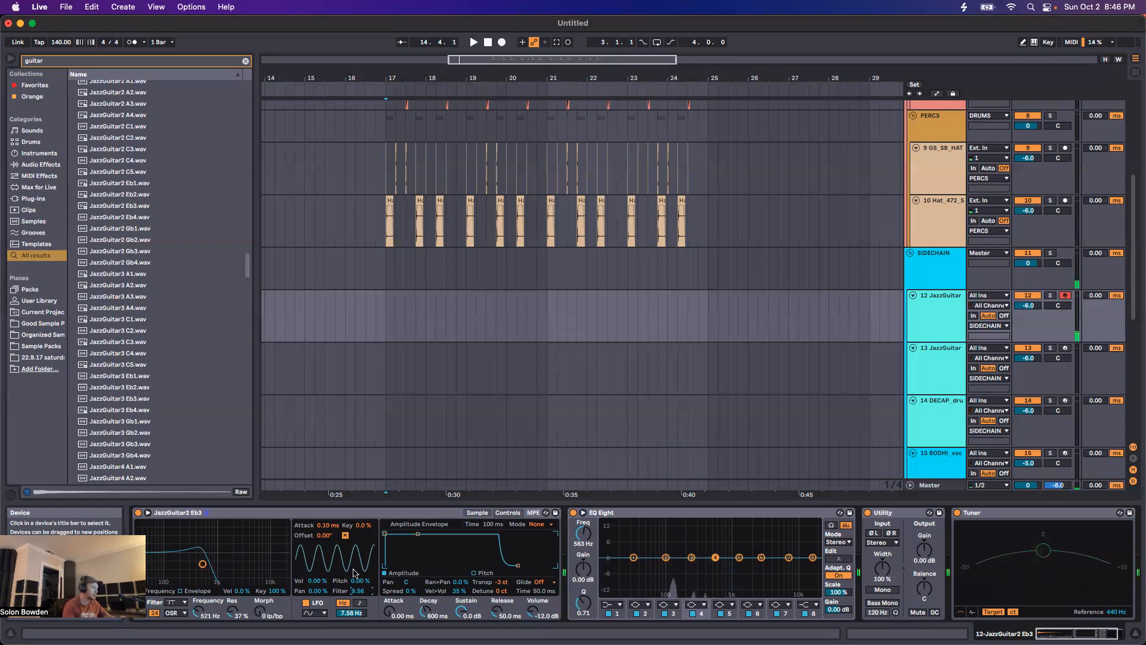
Step: Sync the LFO rate to beat time at 1/4 and play the arrangement from bar 17
click(360, 603)
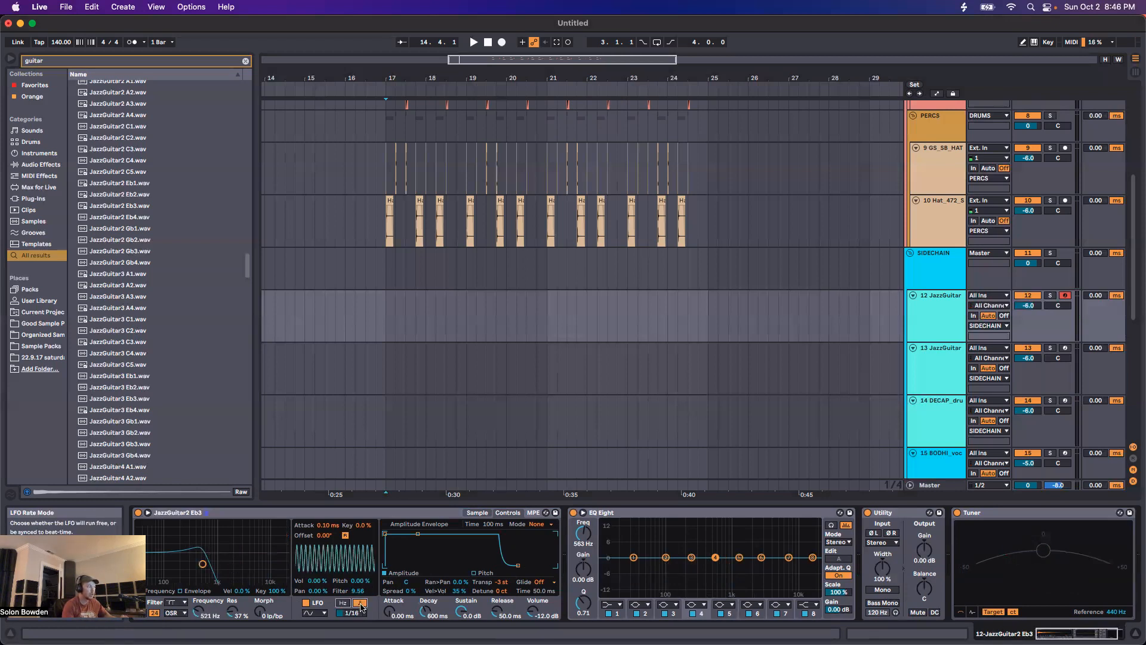
drag(351, 616, 351, 597)
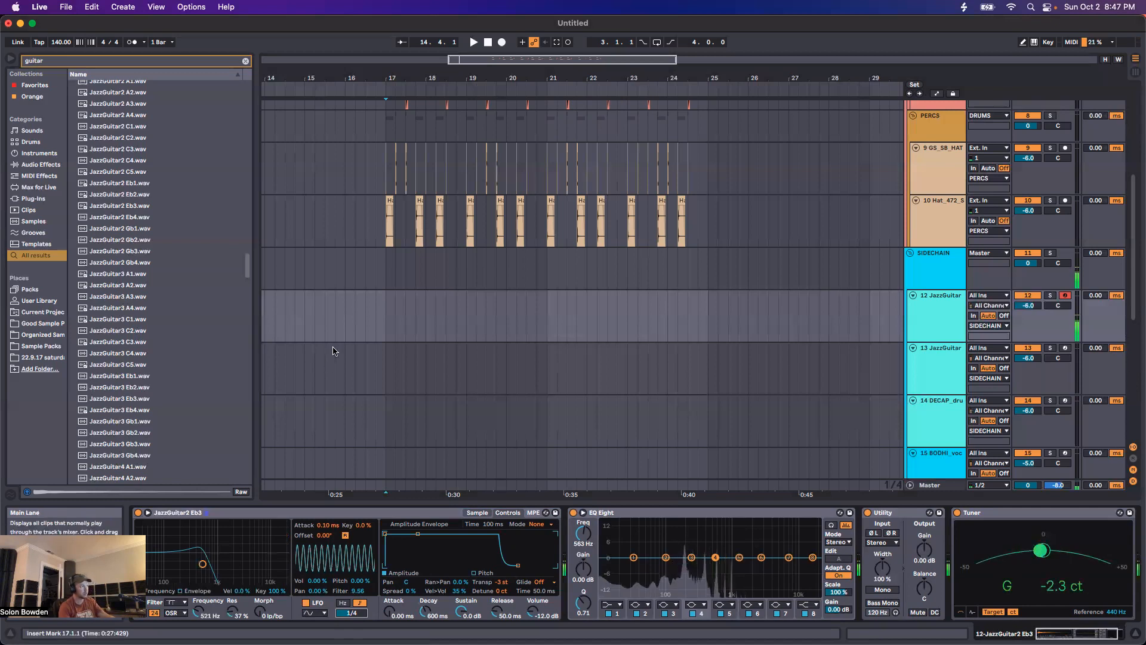
click(385, 322)
key(space)
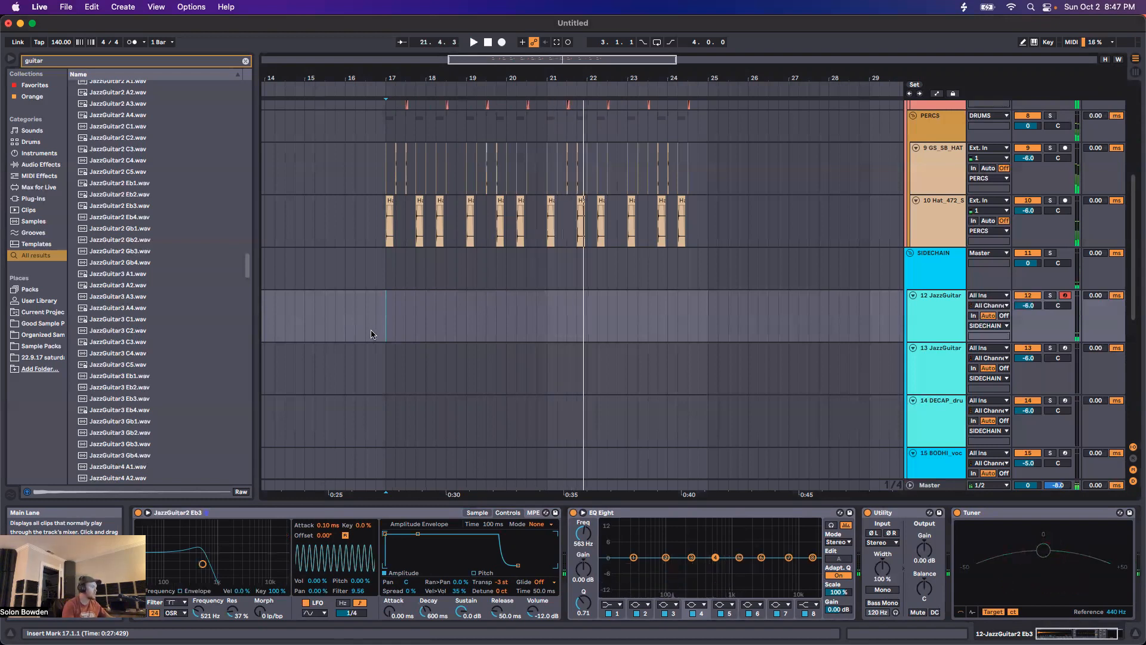
Step: Set the LFO's synced rate to 3/8 and its attack to 187 ms
drag(352, 612, 352, 603)
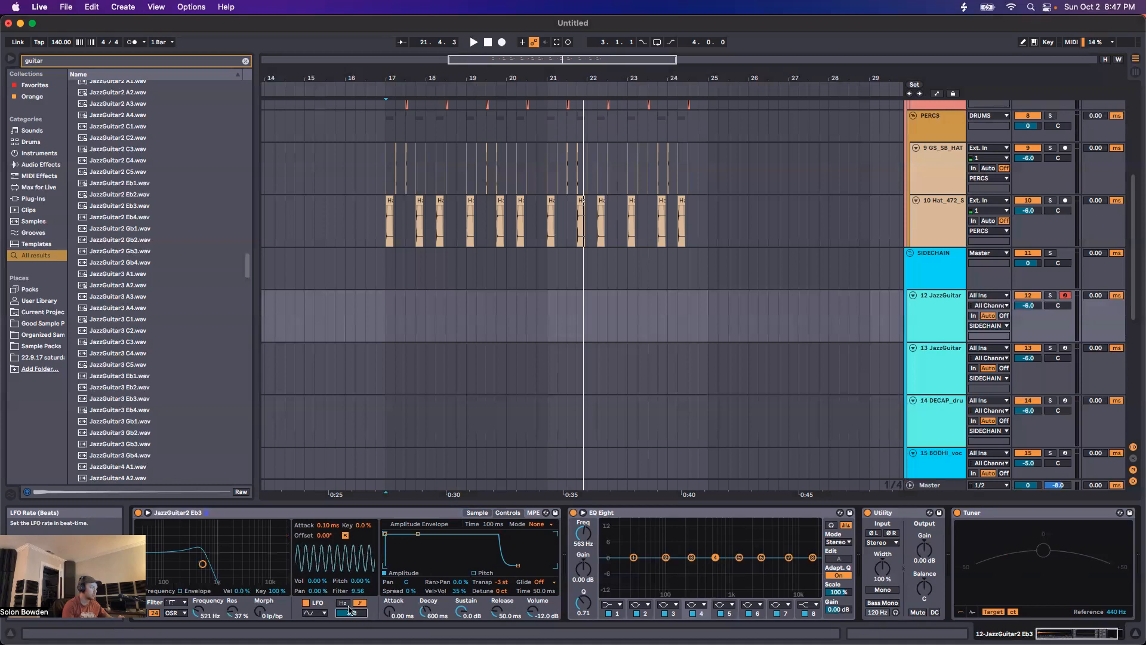
click(327, 526)
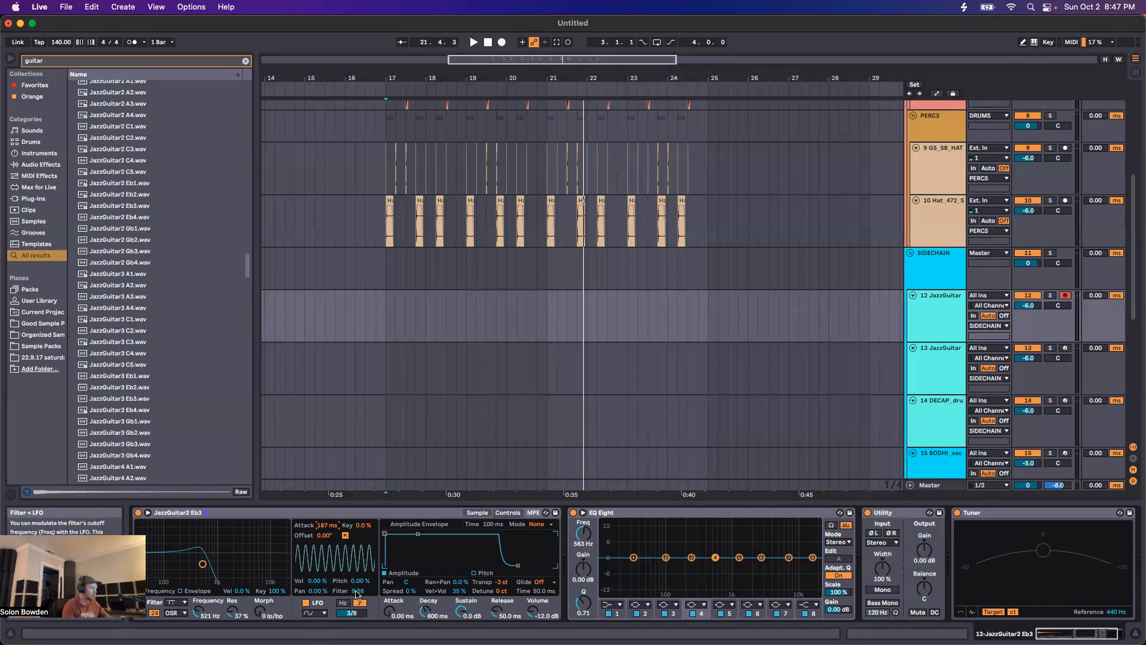
Step: Switch the LFO rate to free-running Hz and set the LFO attack to 1.26 s
click(344, 602)
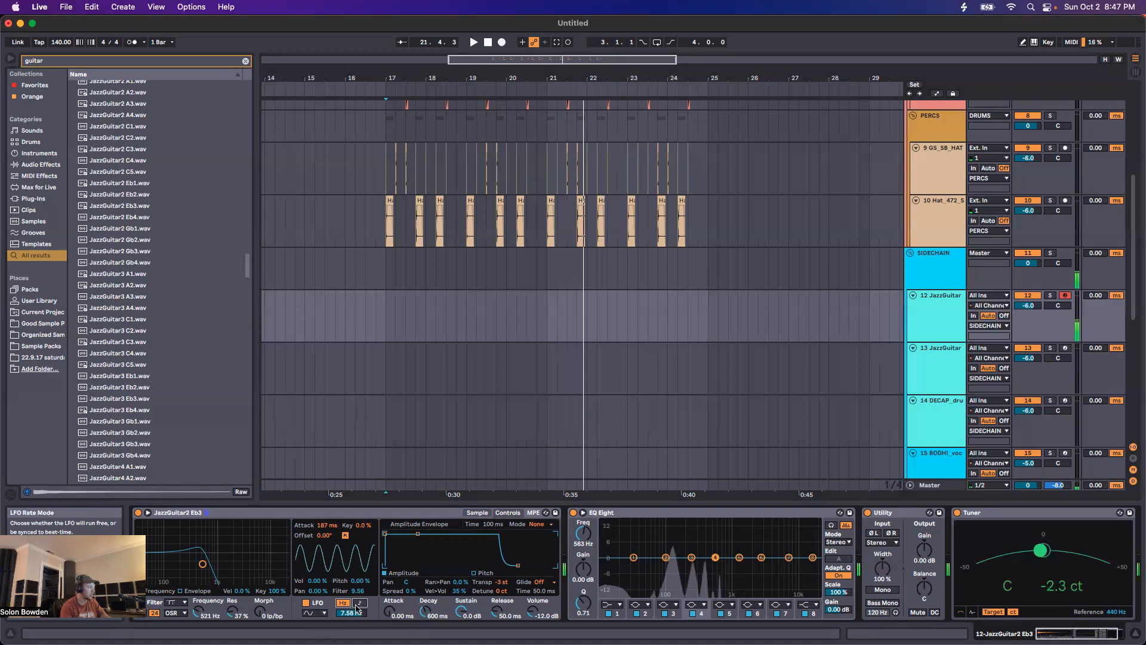
drag(326, 525, 327, 511)
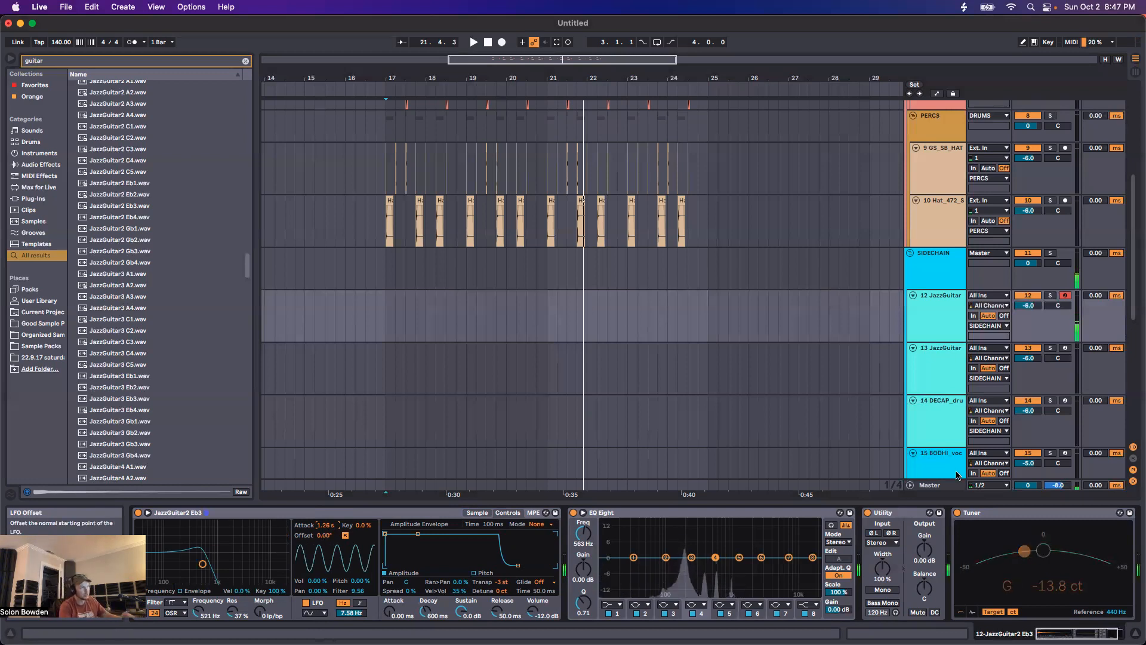
Step: Turn off the plug-in on the Master track
click(929, 484)
click(144, 514)
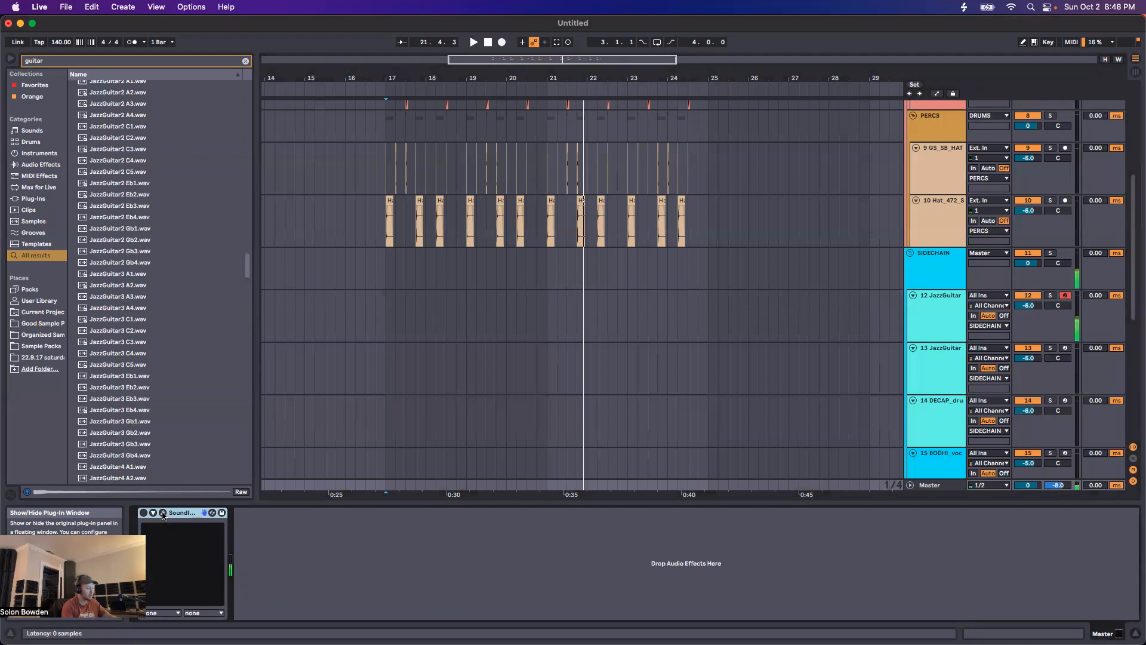
click(936, 485)
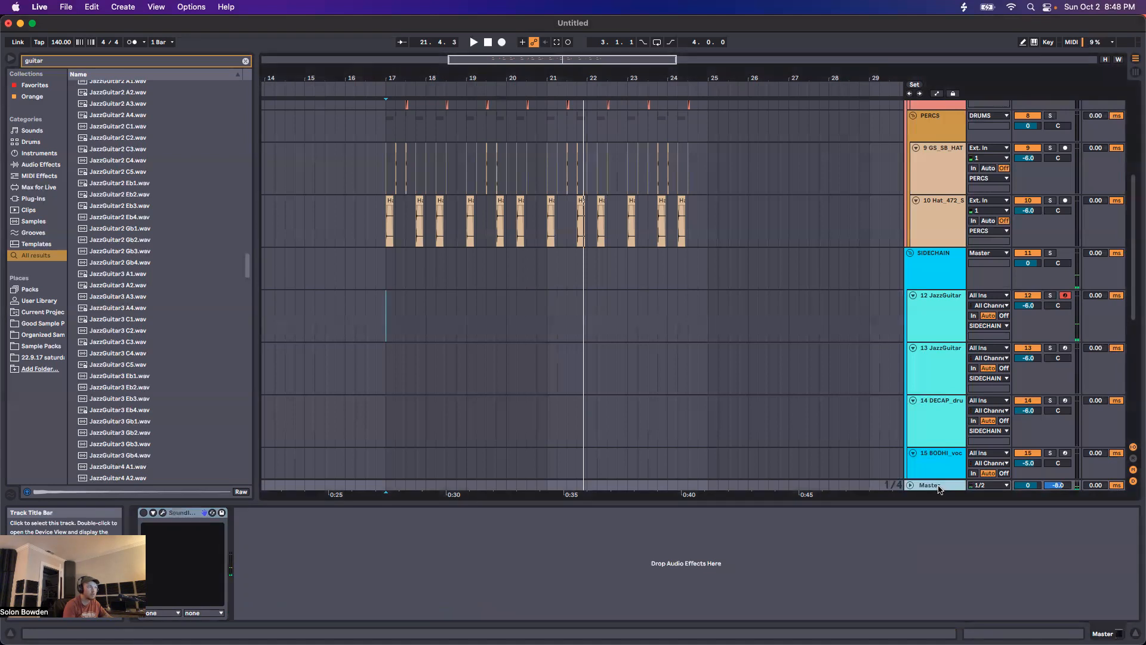
Step: Display the sample of track 12 JazzGuitar's Simpler and switch it to One-Shot playback mode
click(934, 340)
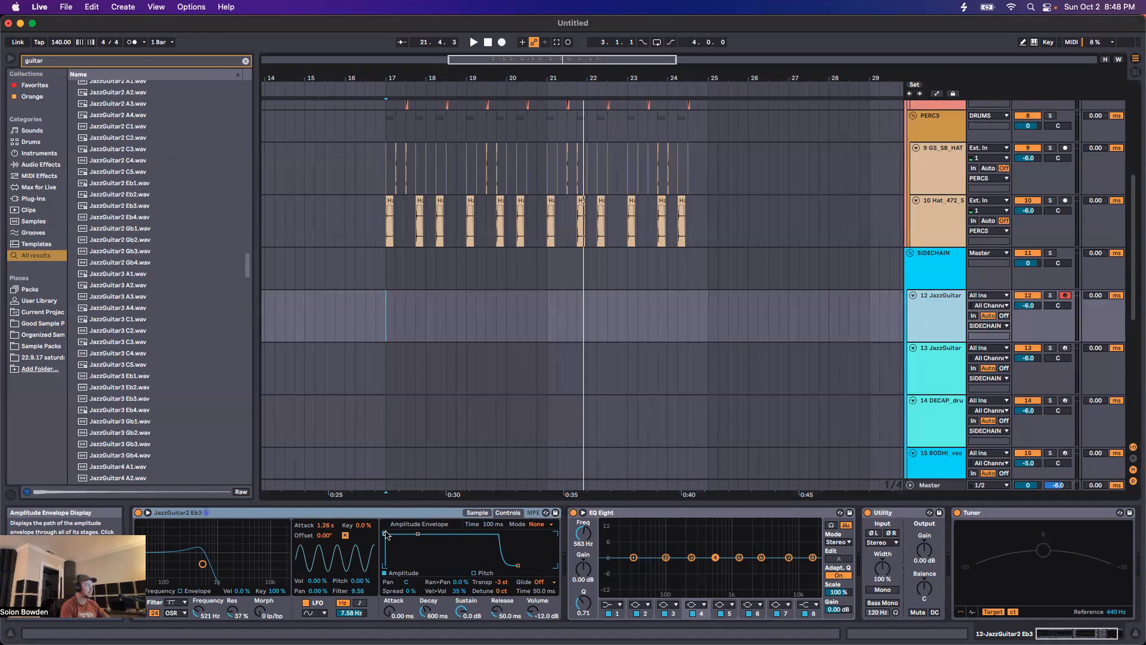
click(477, 513)
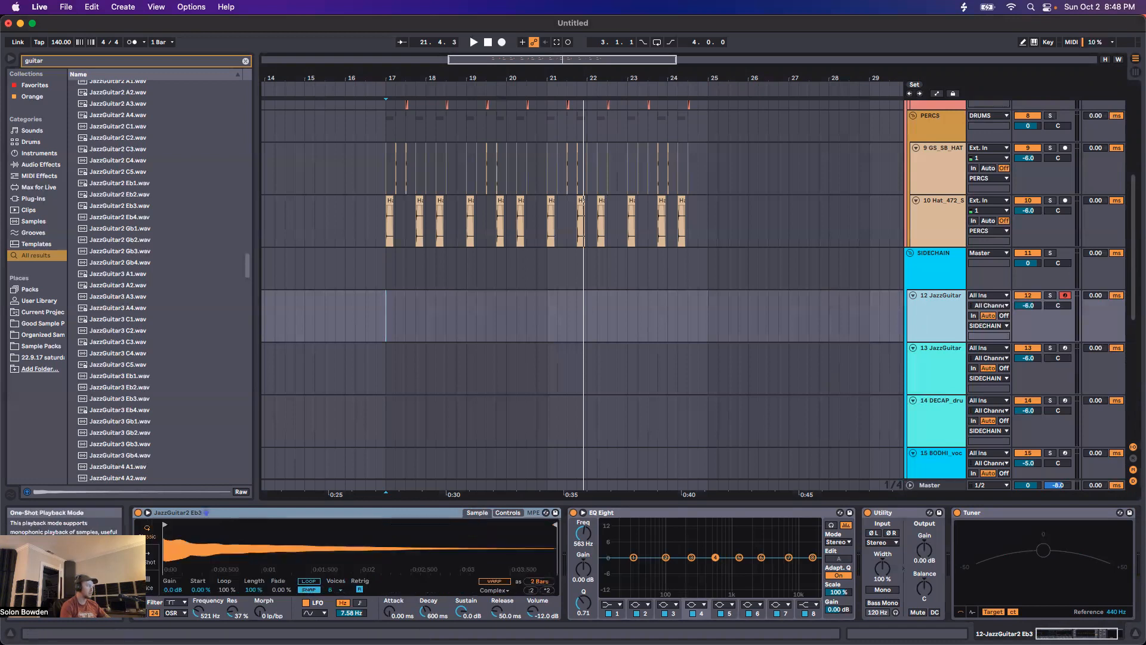
click(154, 579)
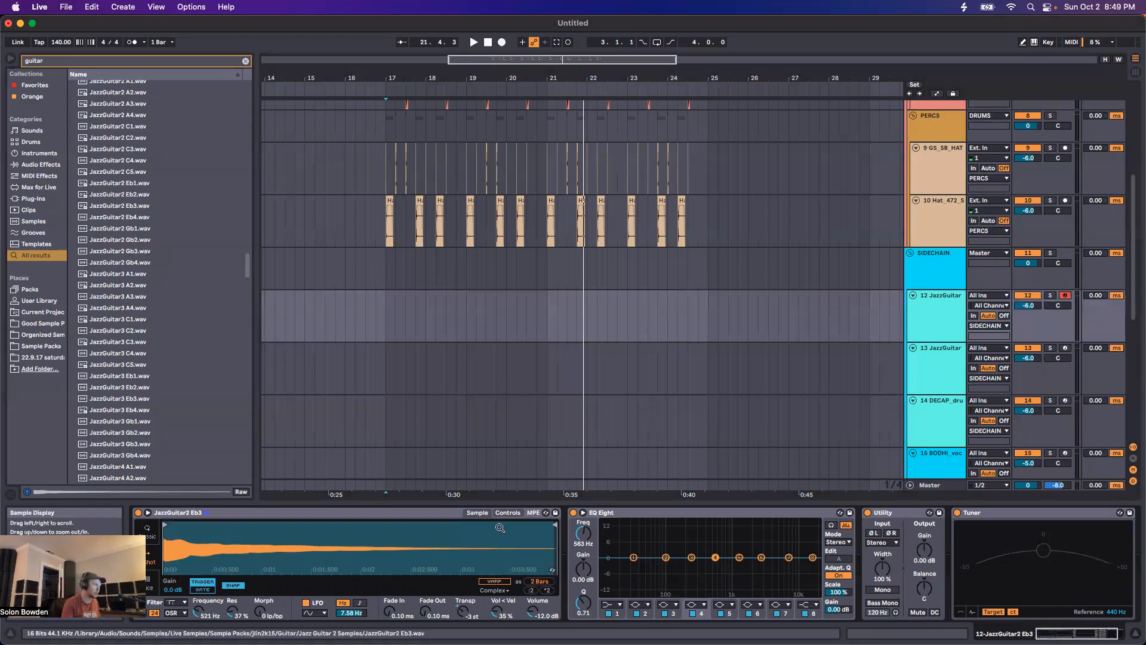
Step: Enable warping for the guitar sample and try halving and doubling its warp tempo
click(495, 581)
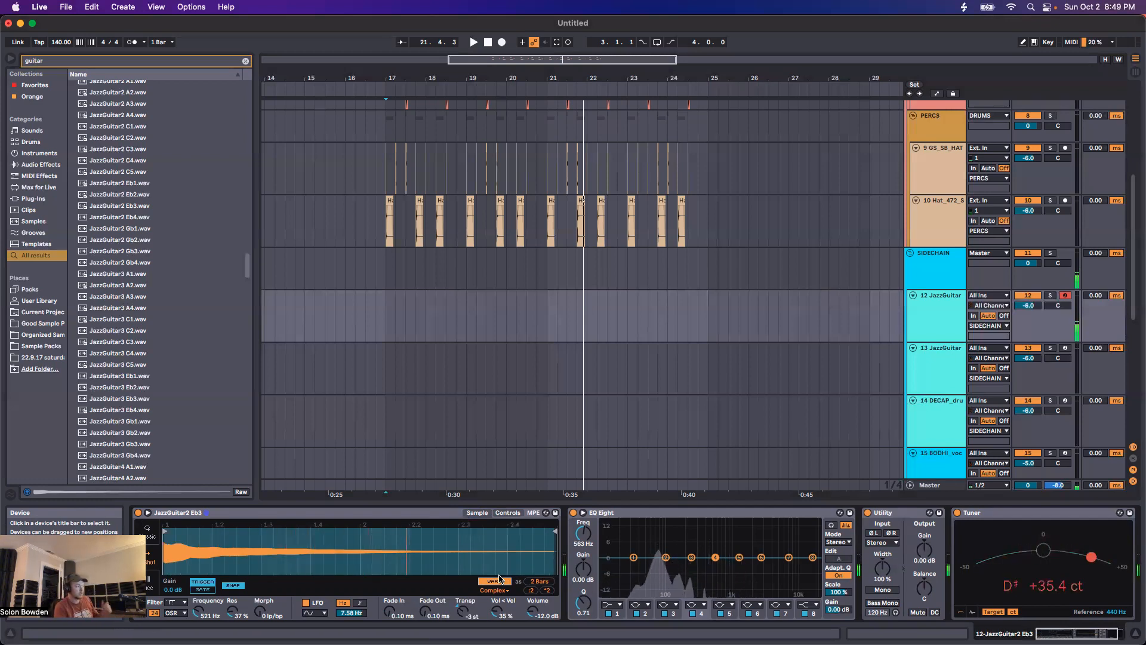
click(527, 591)
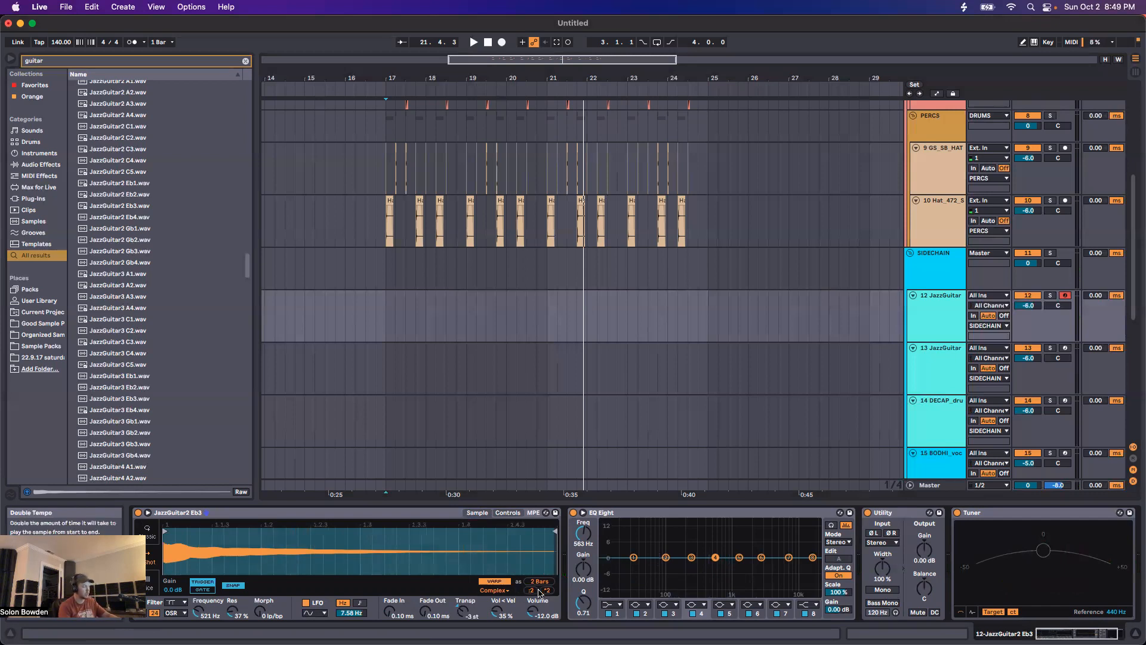
click(545, 590)
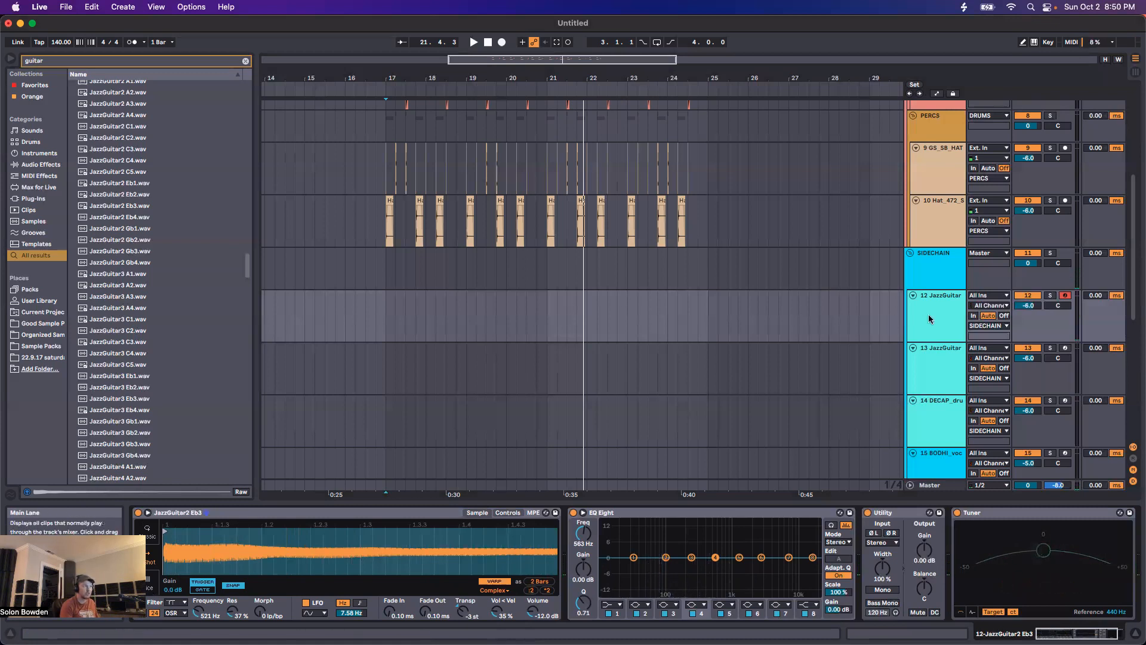
Step: Show the Simpler on the DECAP drum loop track and choose Transient as its slicing mode
click(937, 365)
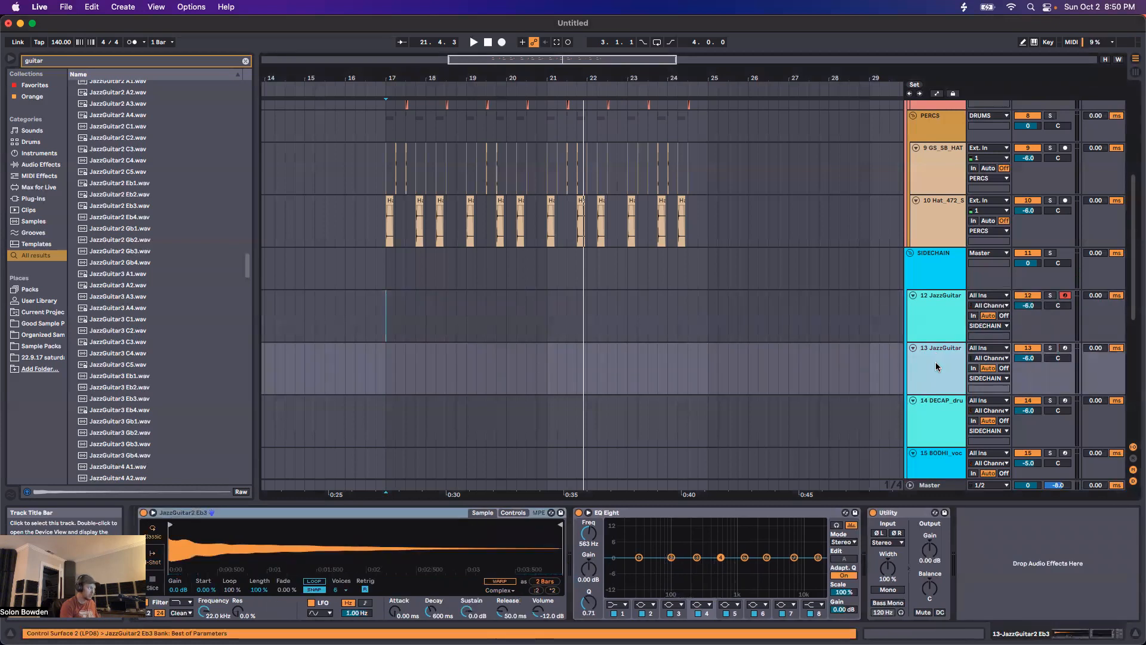
click(932, 421)
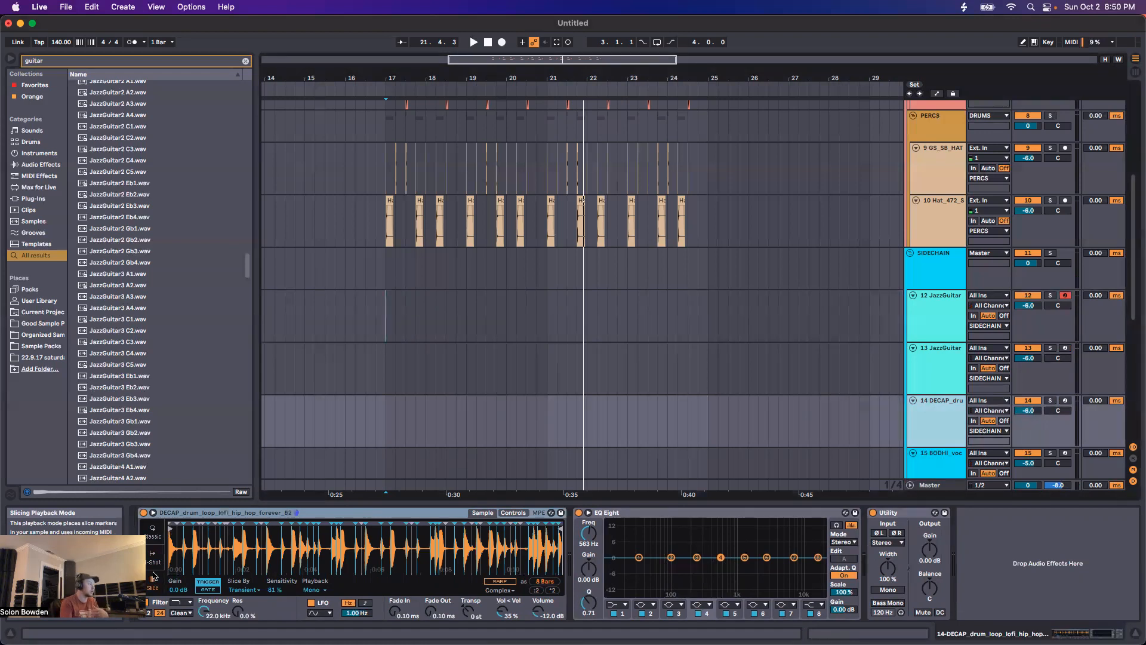
click(236, 590)
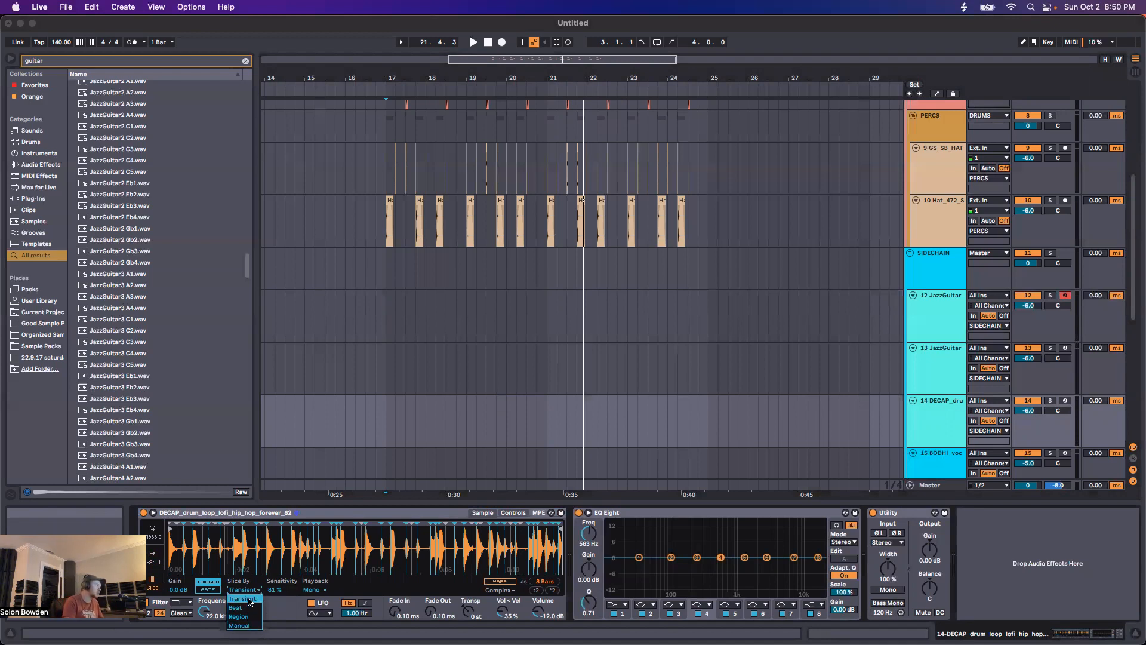
click(242, 600)
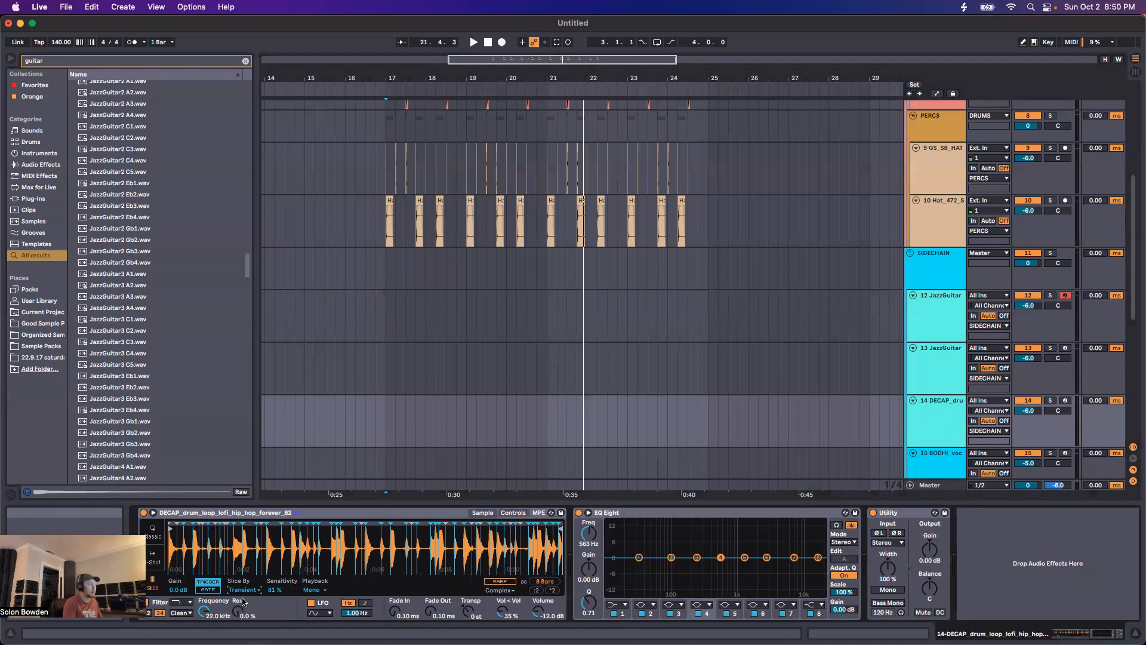
Step: Try Gate and the Classic playback mode on the drum loop, and return it to Slice mode with Trigger
click(207, 589)
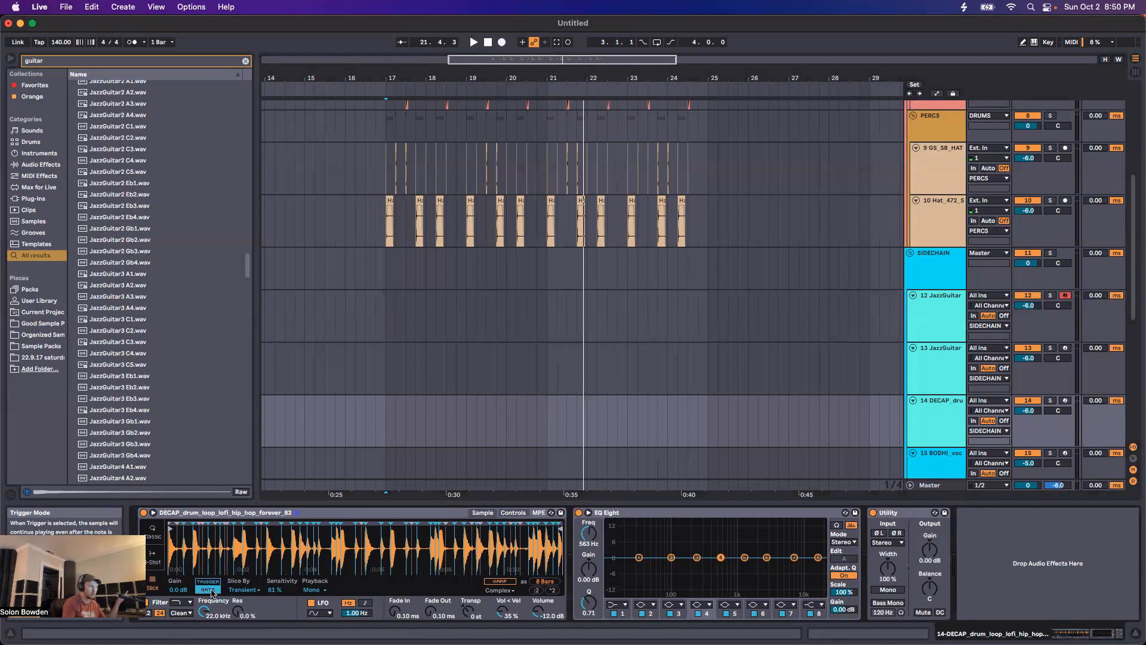
click(208, 591)
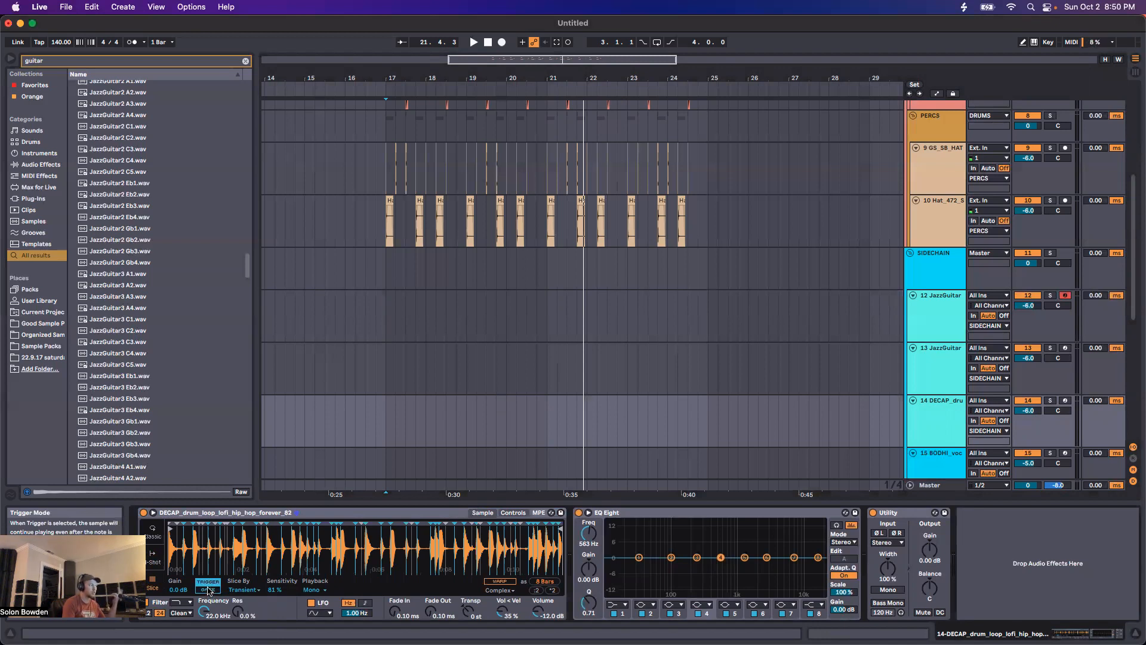
click(206, 591)
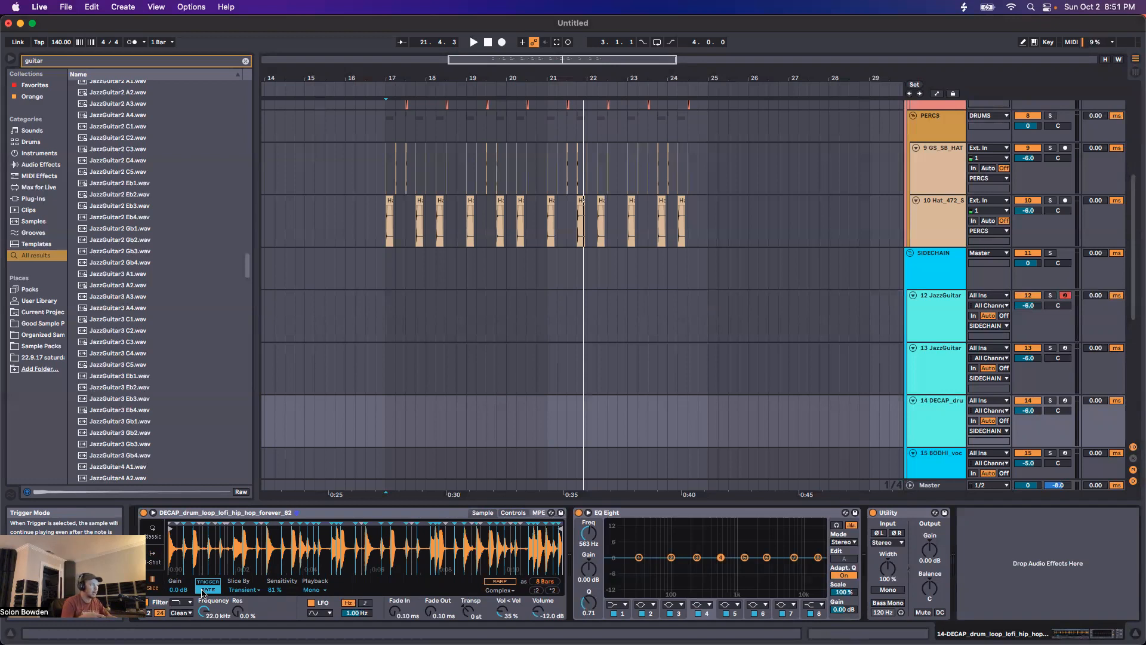
click(153, 531)
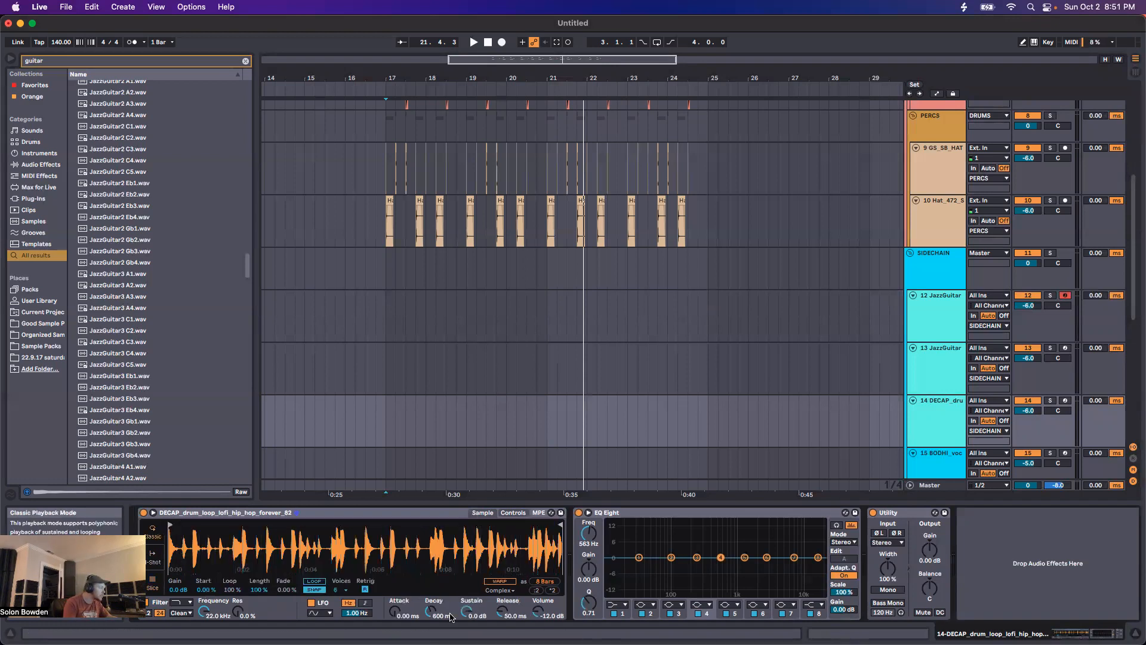
click(152, 582)
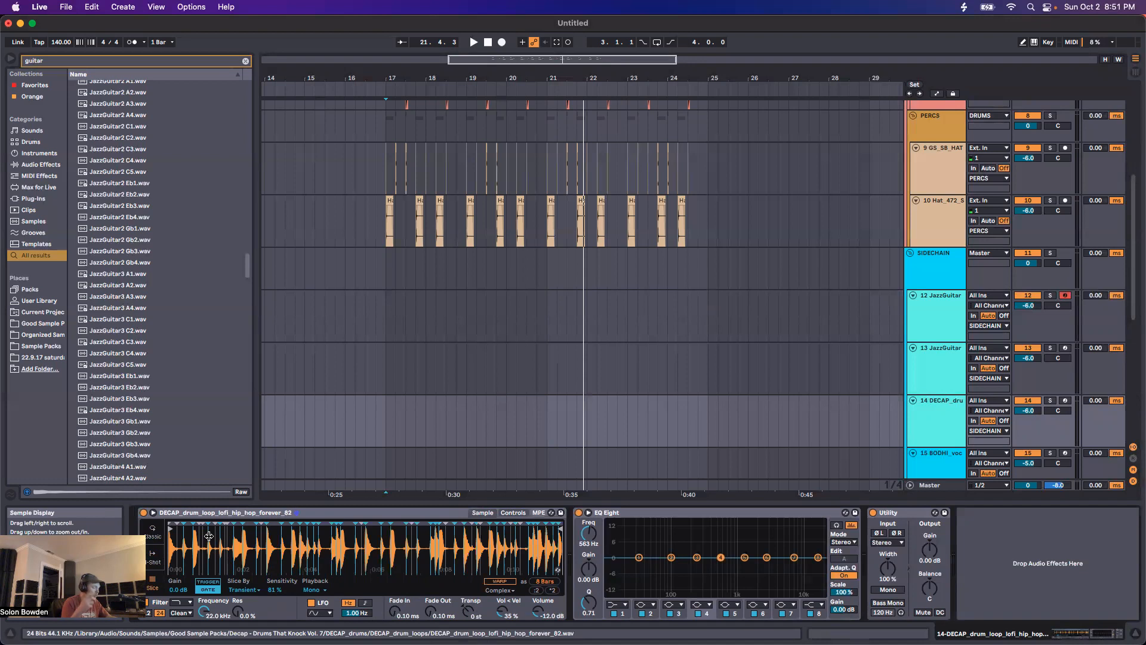
click(209, 583)
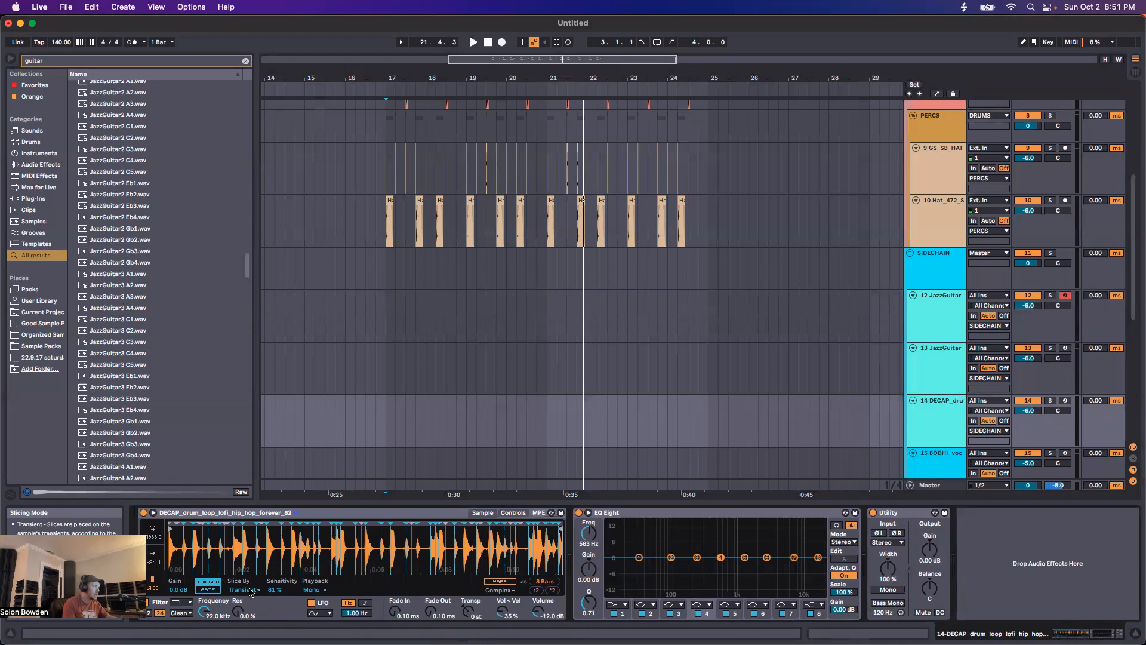
Step: Set the drum loop's slice sensitivity to 100% and arm track 14 for recording
drag(274, 589, 274, 579)
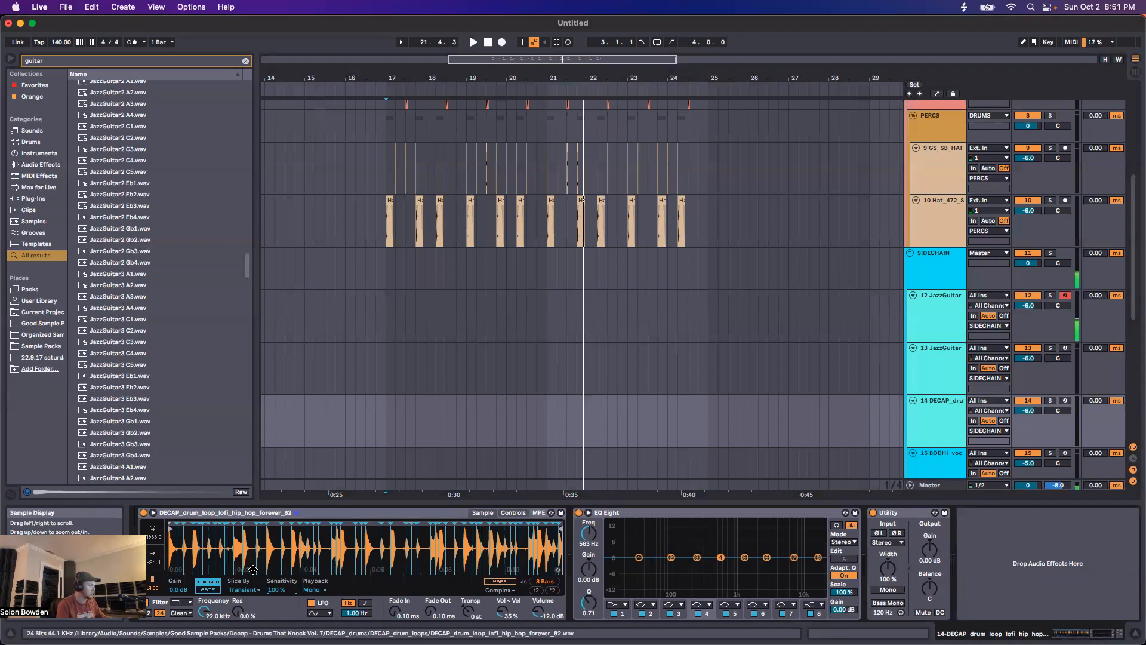
click(1065, 400)
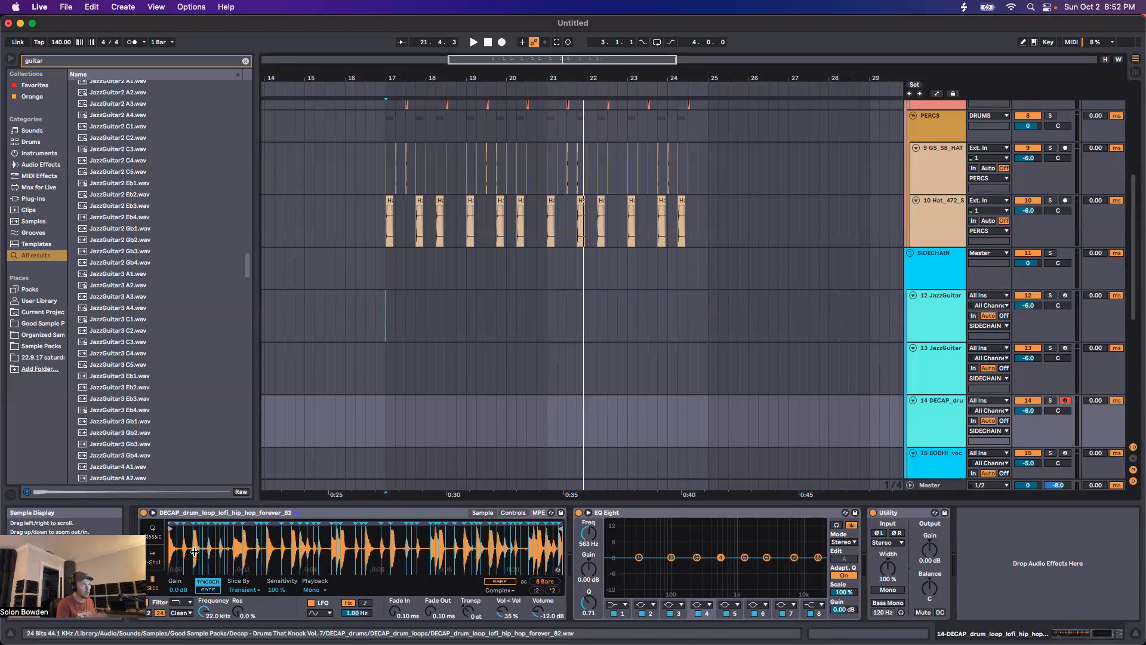
Step: Examine the slice markers around the first hits of the drum loop waveform at close range
scroll(194, 552, up, 5)
scroll(194, 551, down, 5)
scroll(194, 552, up, 8)
scroll(194, 551, left, 3)
scroll(531, 271, up, 5)
scroll(528, 273, down, 6)
scroll(453, 359, up, 4)
scroll(540, 358, right, 4)
scroll(519, 361, left, 5)
scroll(527, 363, right, 3)
scroll(530, 376, left, 1)
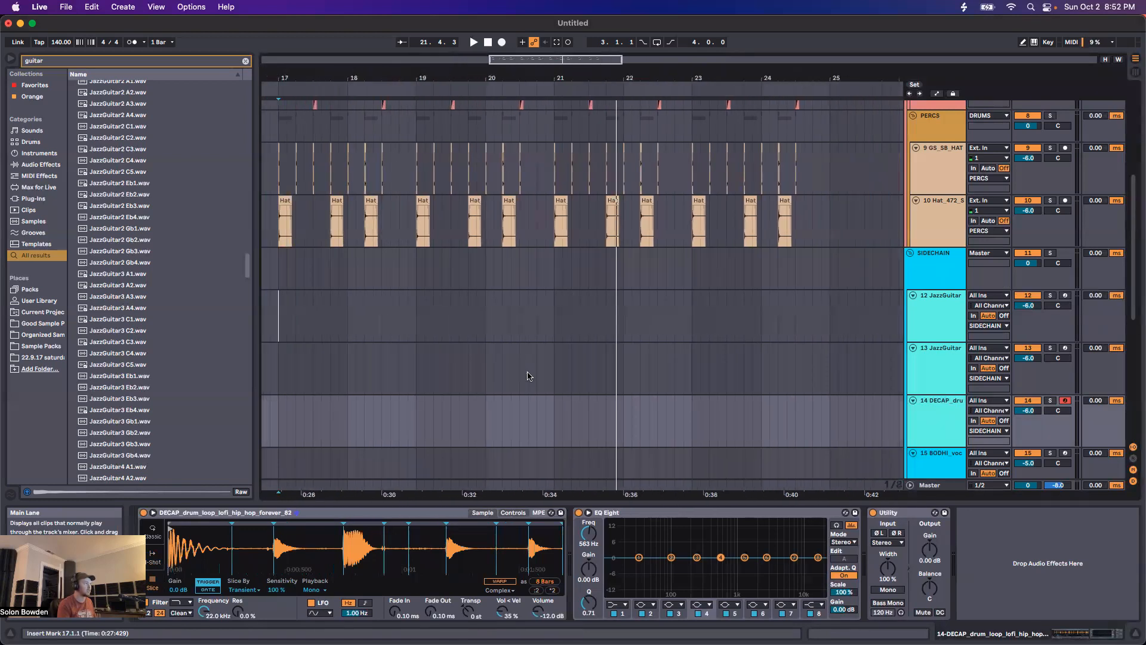
scroll(517, 380, down, 2)
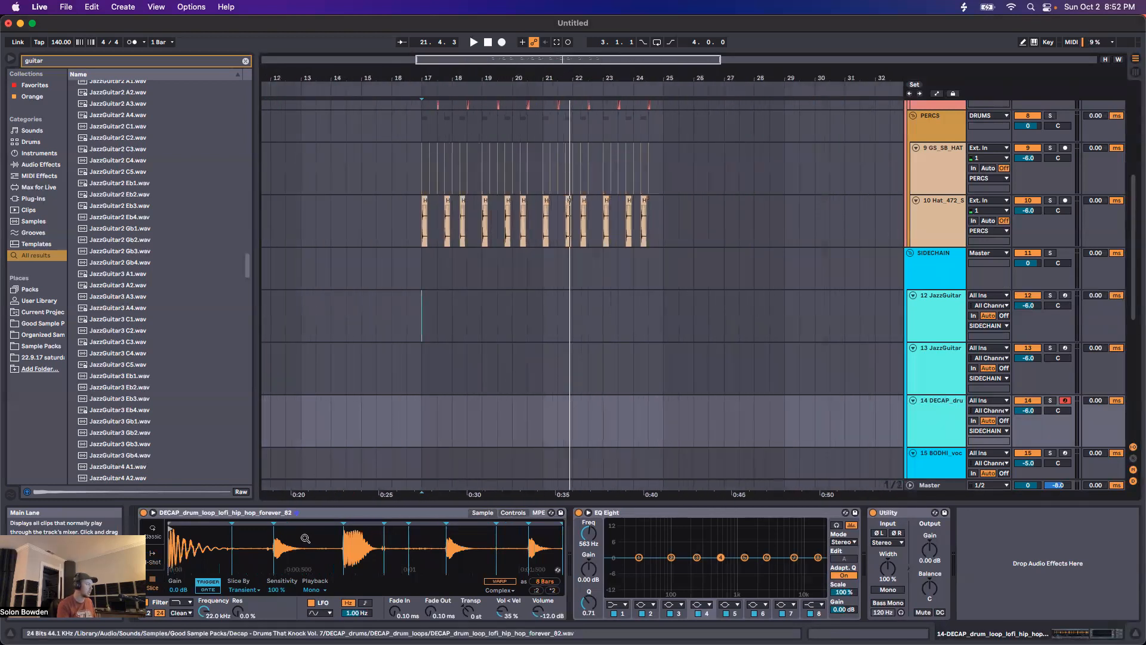
drag(318, 555, 356, 534)
drag(181, 545, 201, 551)
scroll(200, 550, left, 3)
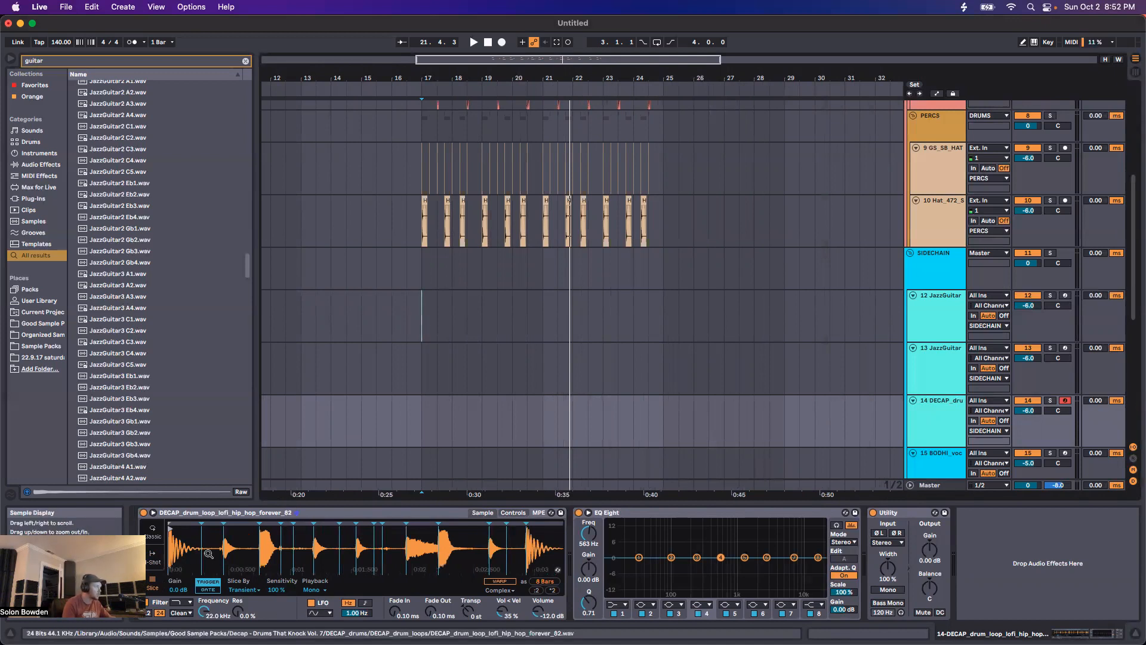
click(202, 559)
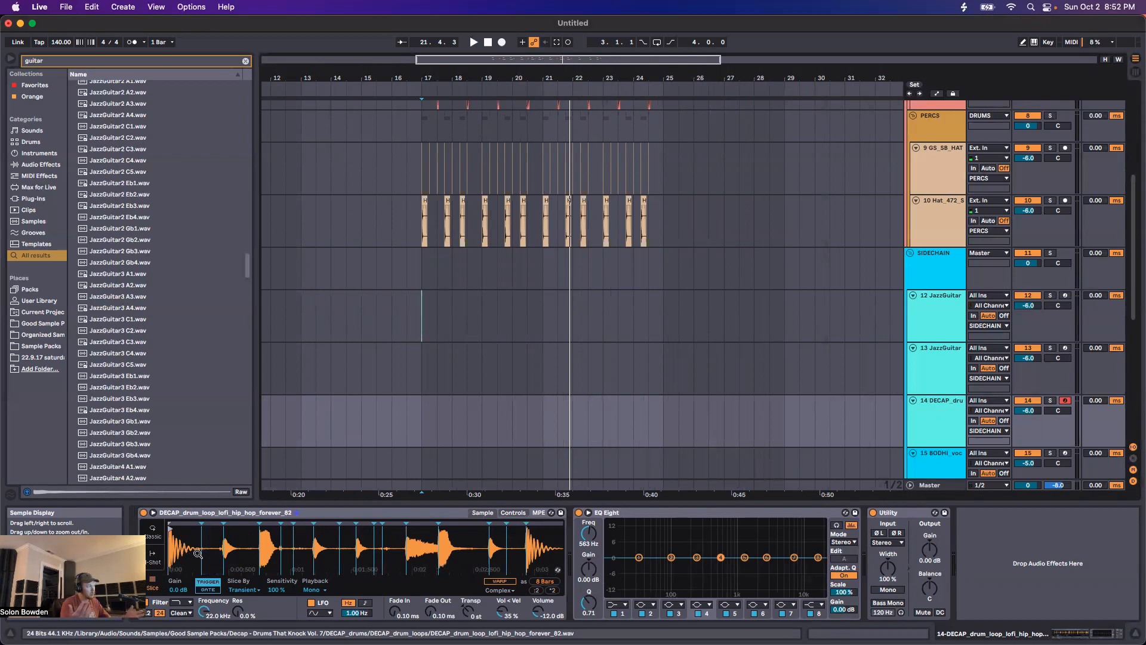
Step: Set the slice sensitivity to 85% and show the whole drum loop waveform
drag(273, 589, 274, 595)
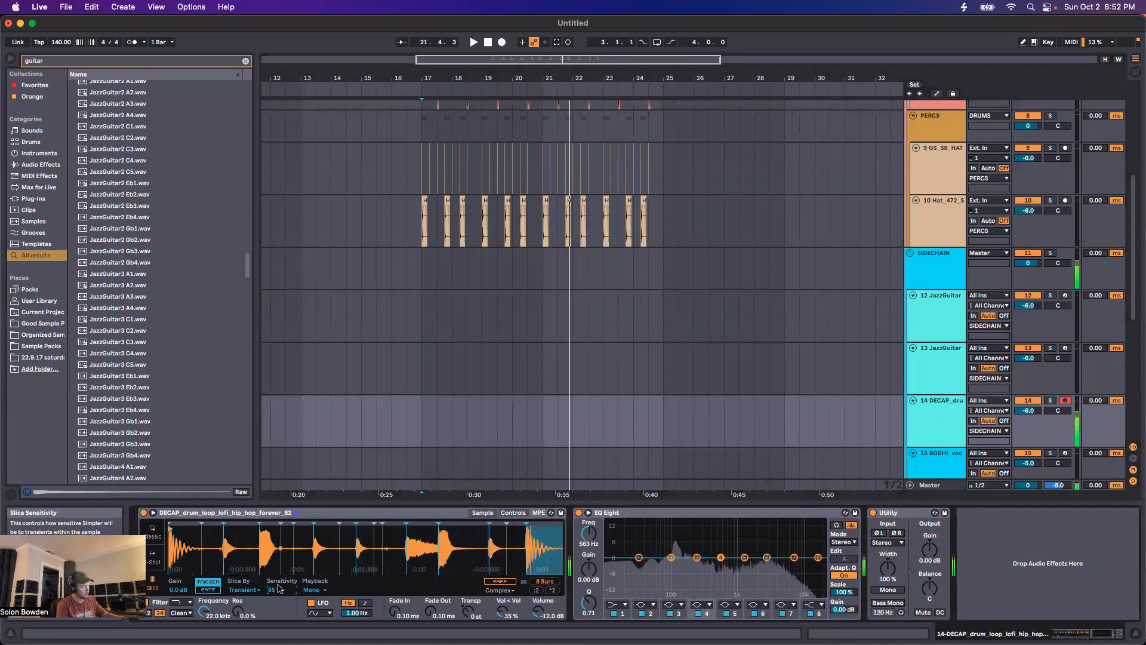
drag(365, 552, 366, 523)
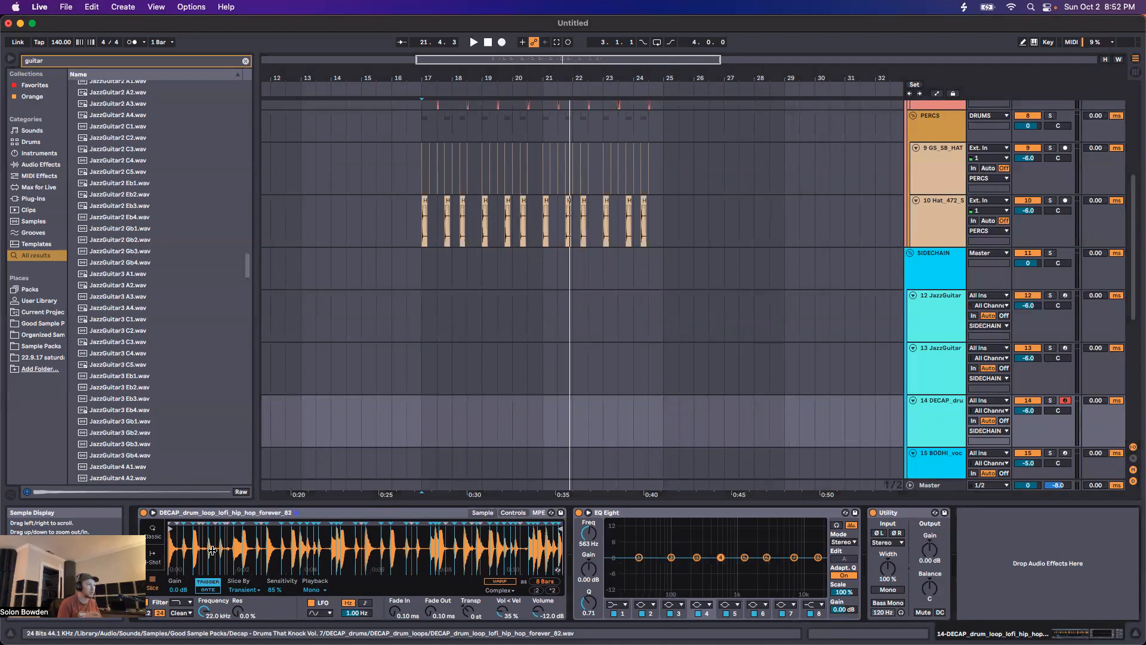
Step: Solo the drum loop track, play from bar 17 with the metronome on, and return the playhead to bar 17
click(1050, 400)
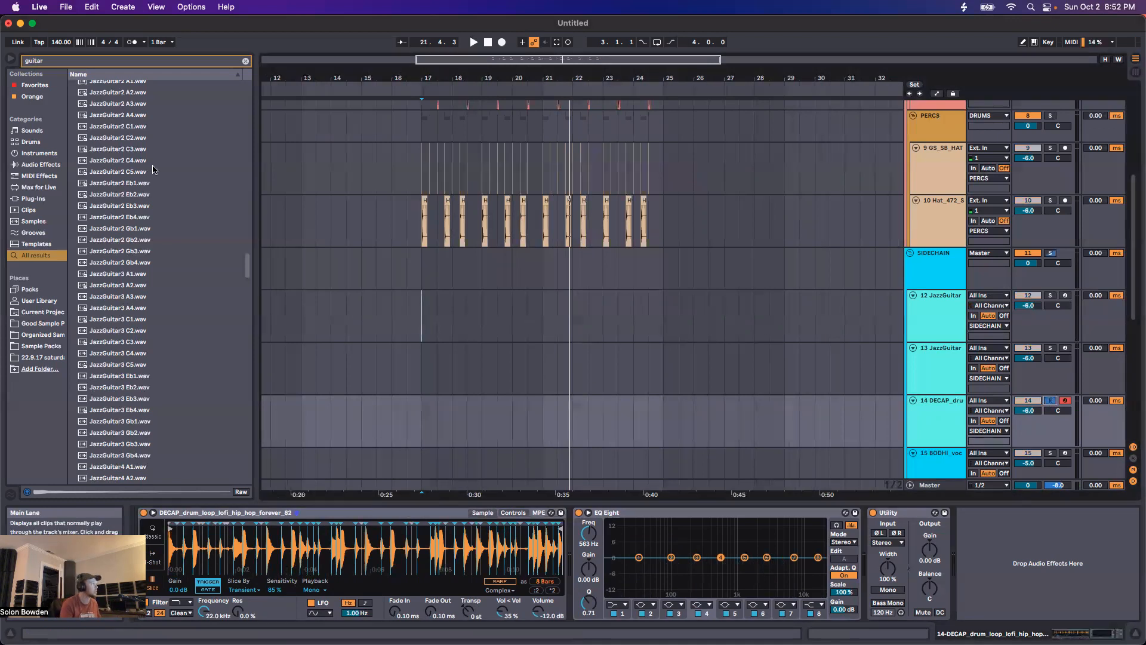
click(131, 42)
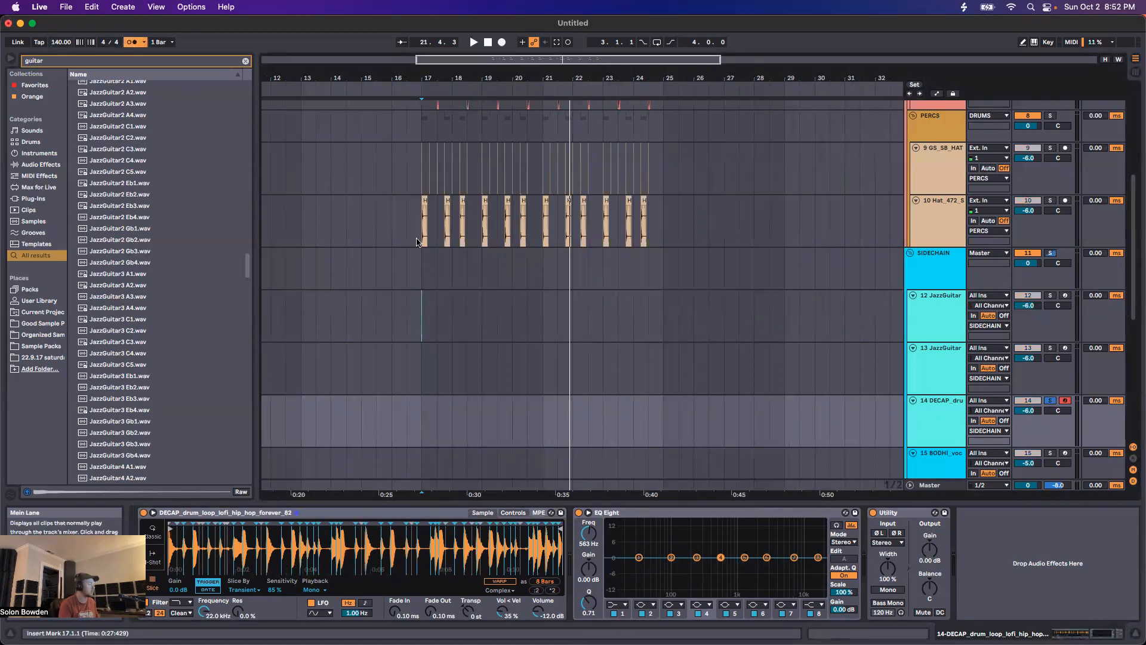
key(space)
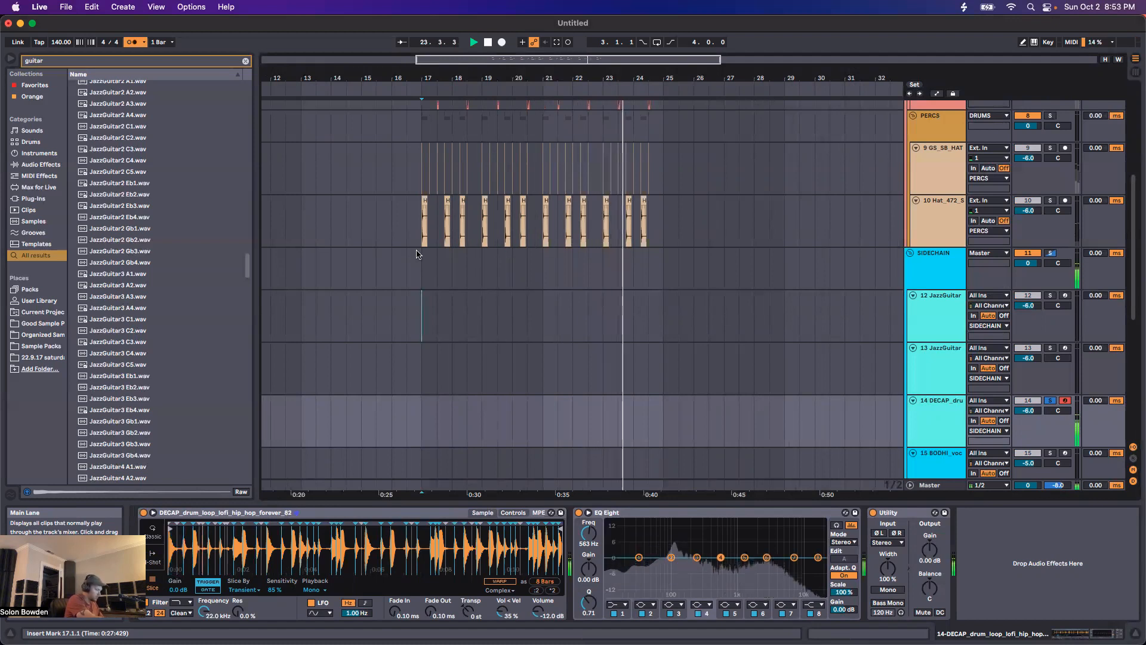
key(space)
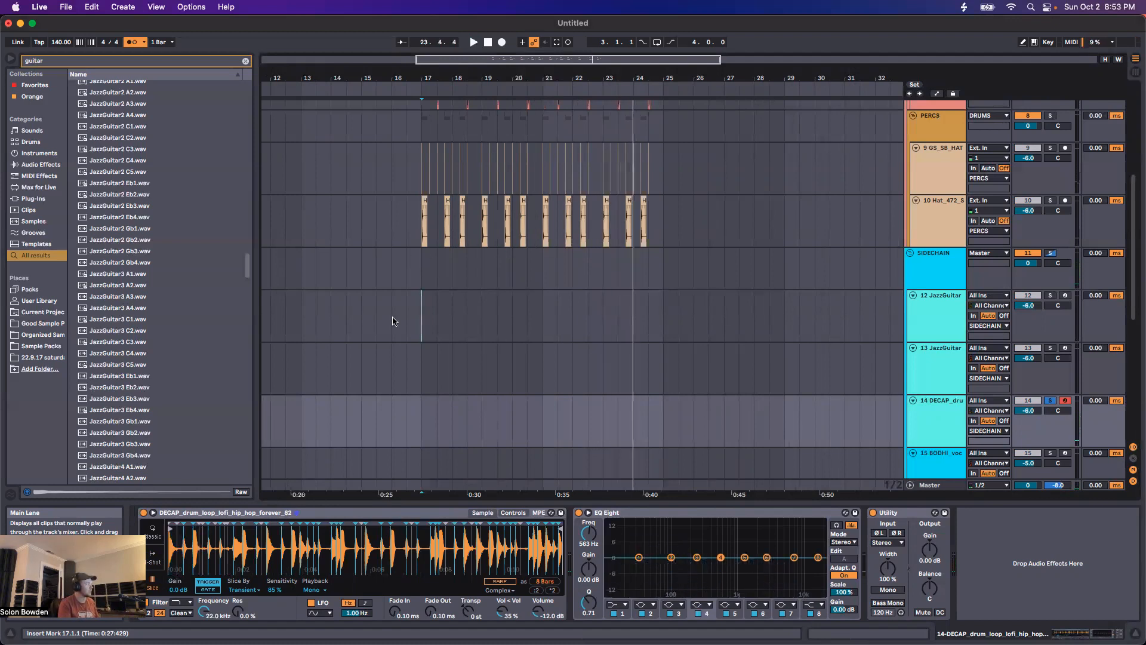
click(422, 429)
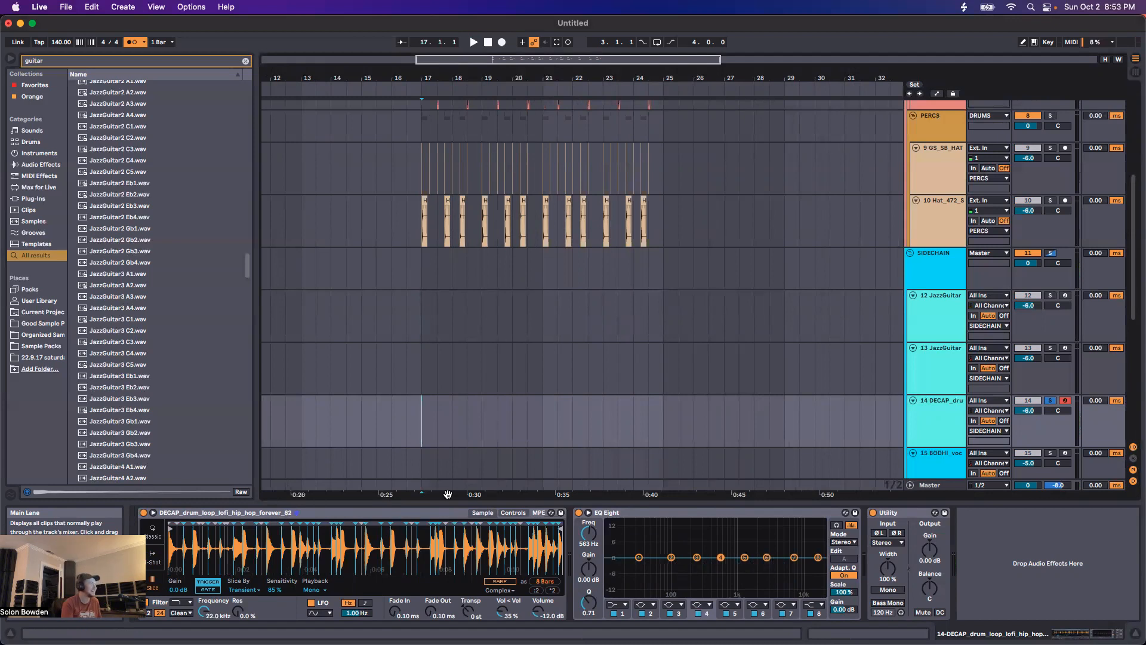
Step: Set the slice sensitivity to 56% and inspect the slices in the middle of the drum loop
click(273, 590)
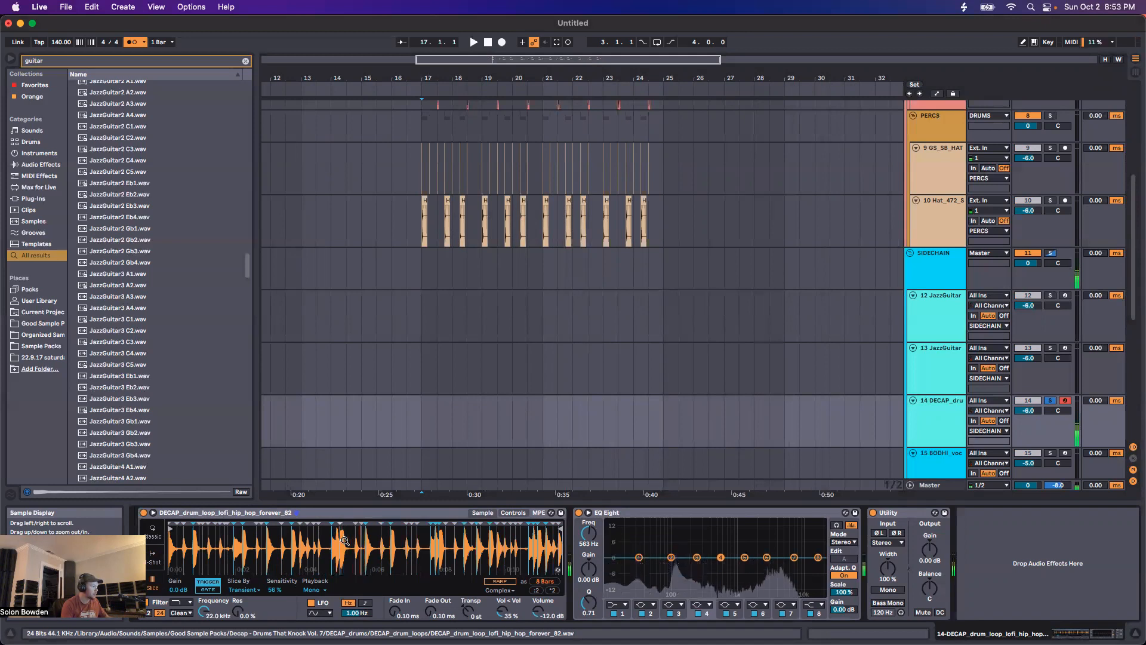
drag(347, 537, 347, 560)
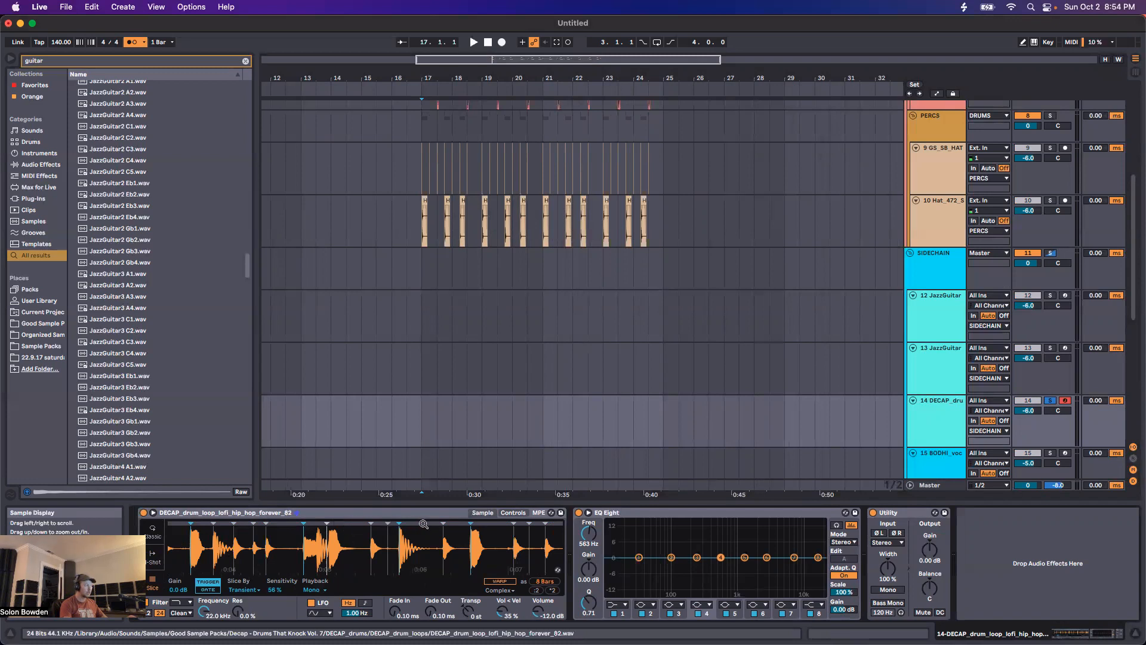
Step: Show the whole drum loop waveform and slice it by Beat
drag(486, 540, 482, 524)
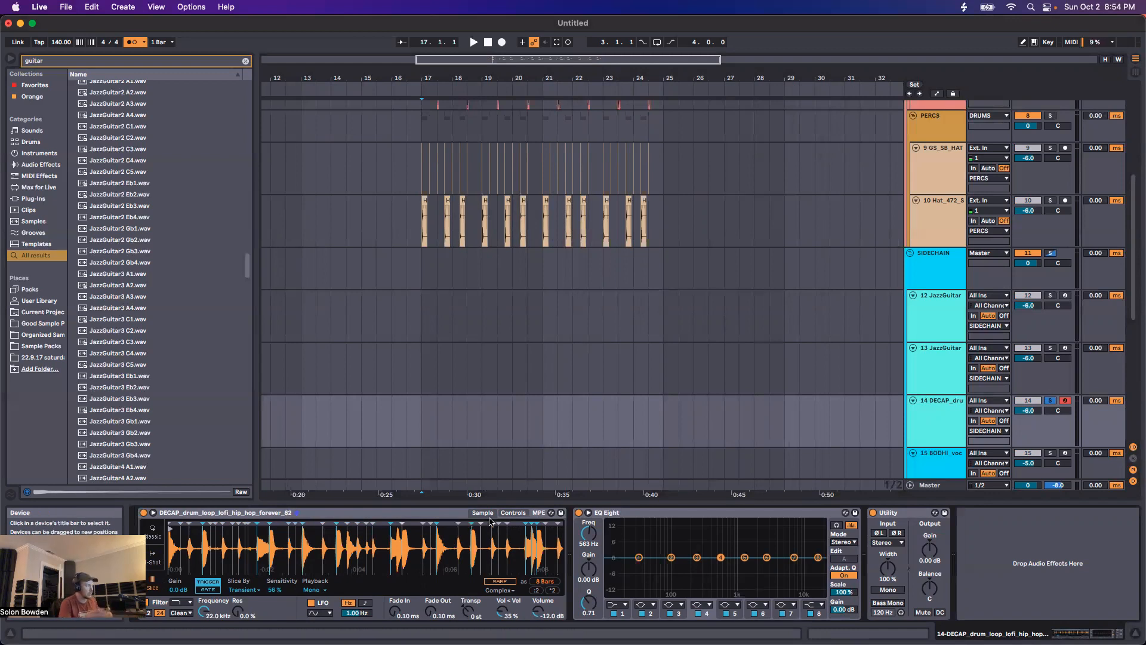
click(243, 590)
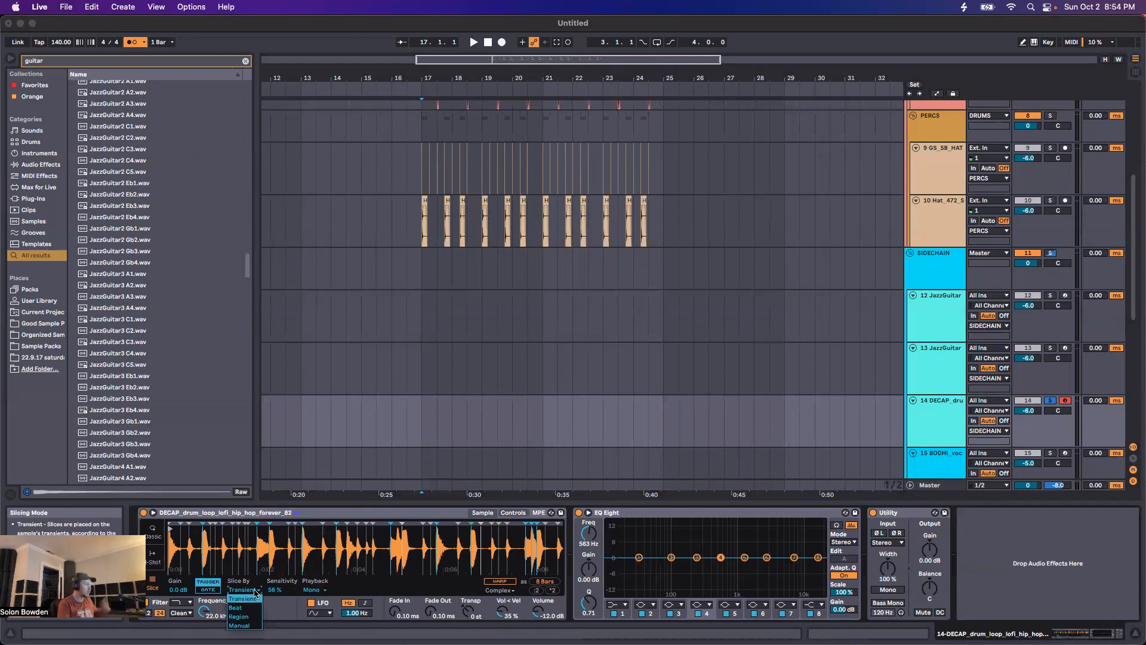
click(248, 607)
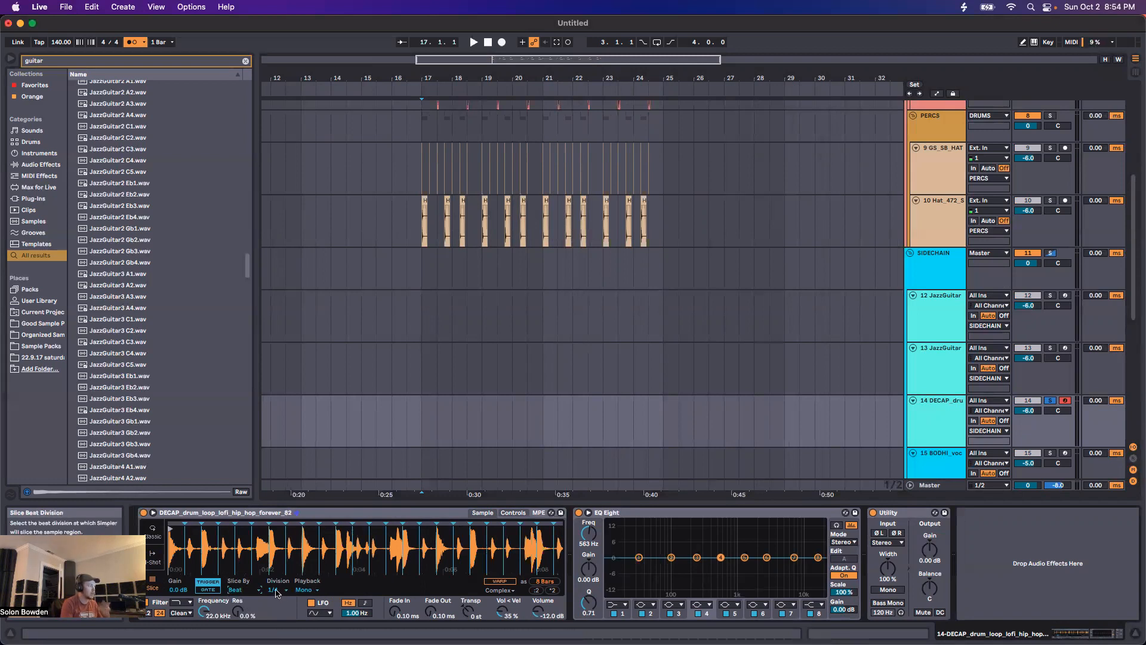
Step: Switch warping on and back off for the drum loop, and turn off the metronome
click(502, 583)
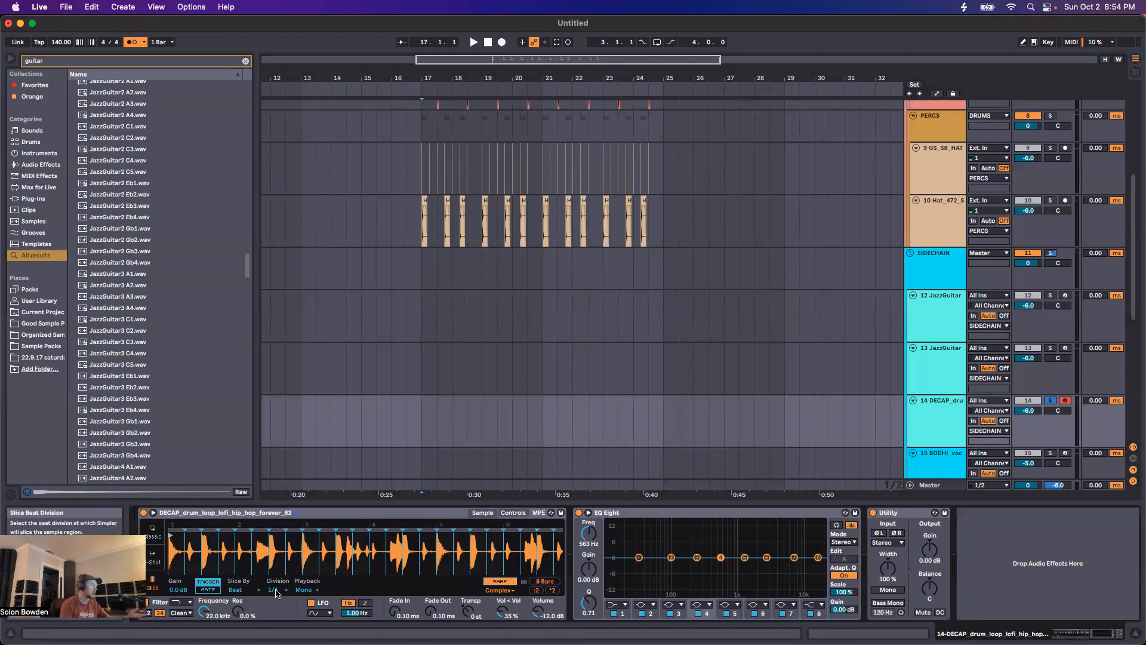
click(501, 581)
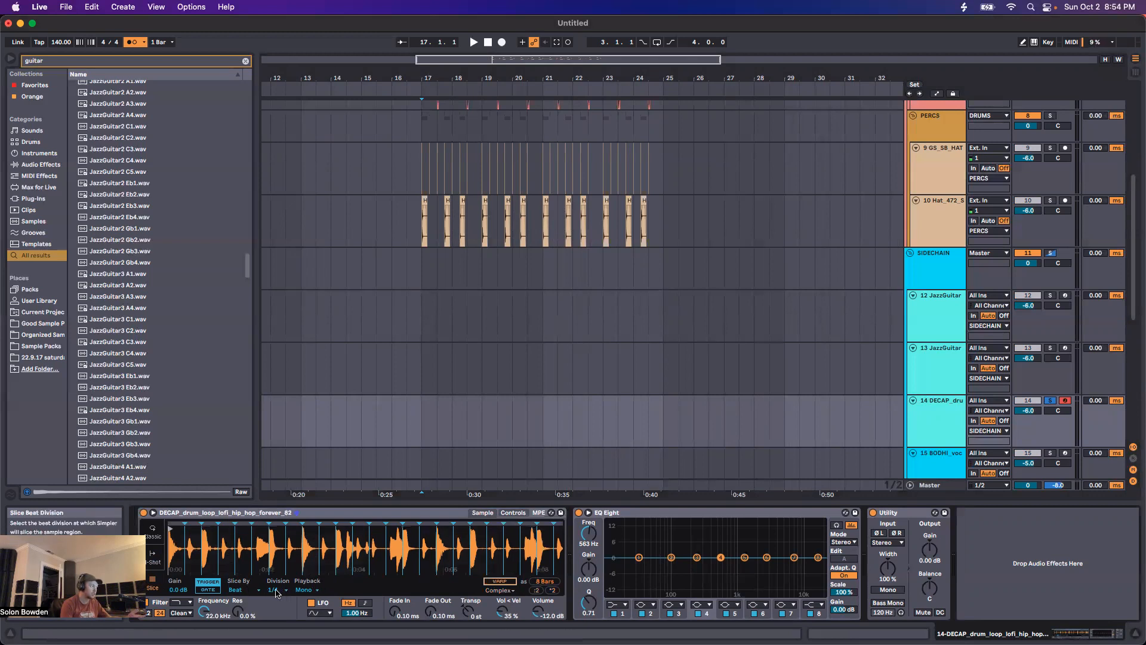
click(133, 41)
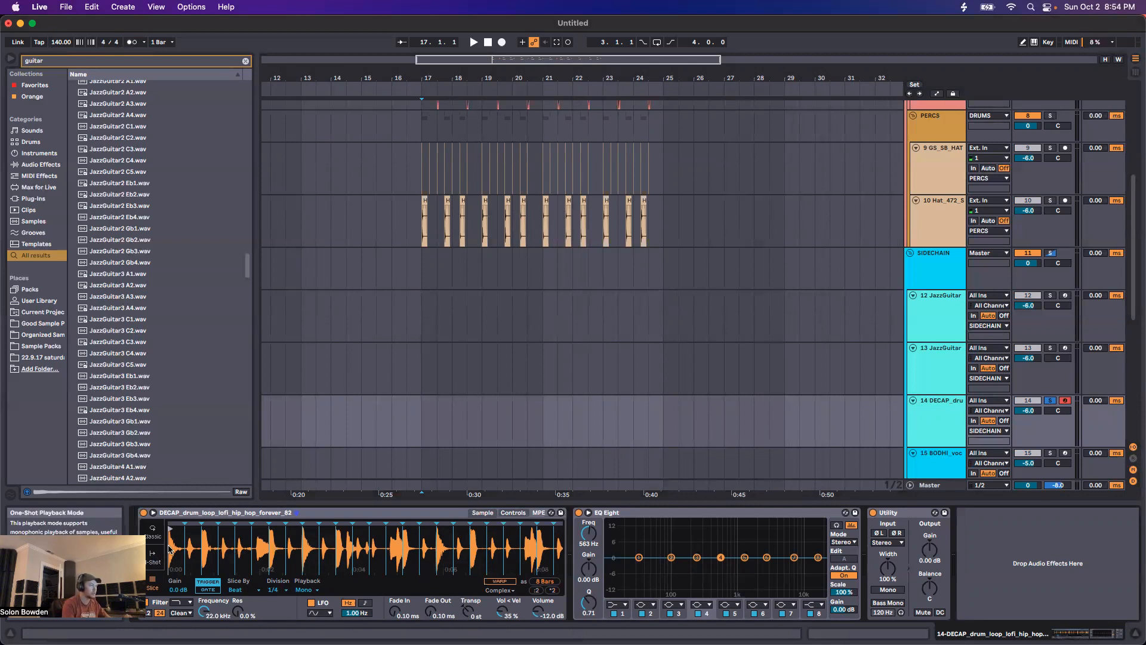
Step: Open the BODHI spoken vocal on track 15, solo it briefly, and clear all solos
scroll(954, 392, down, 3)
click(945, 404)
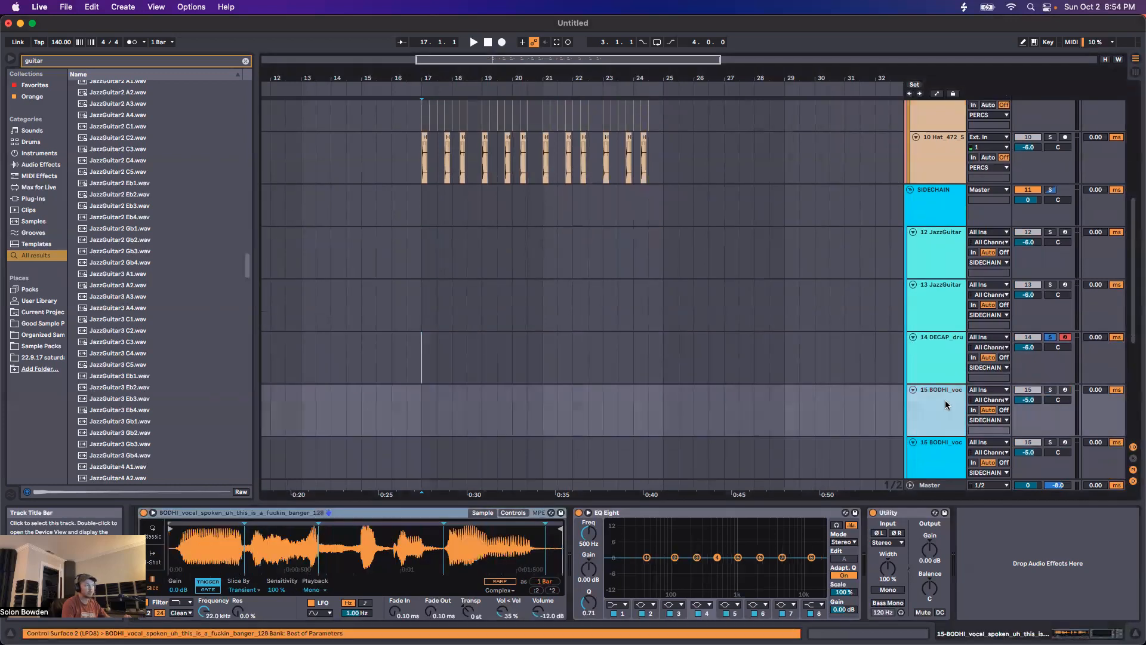
click(1050, 389)
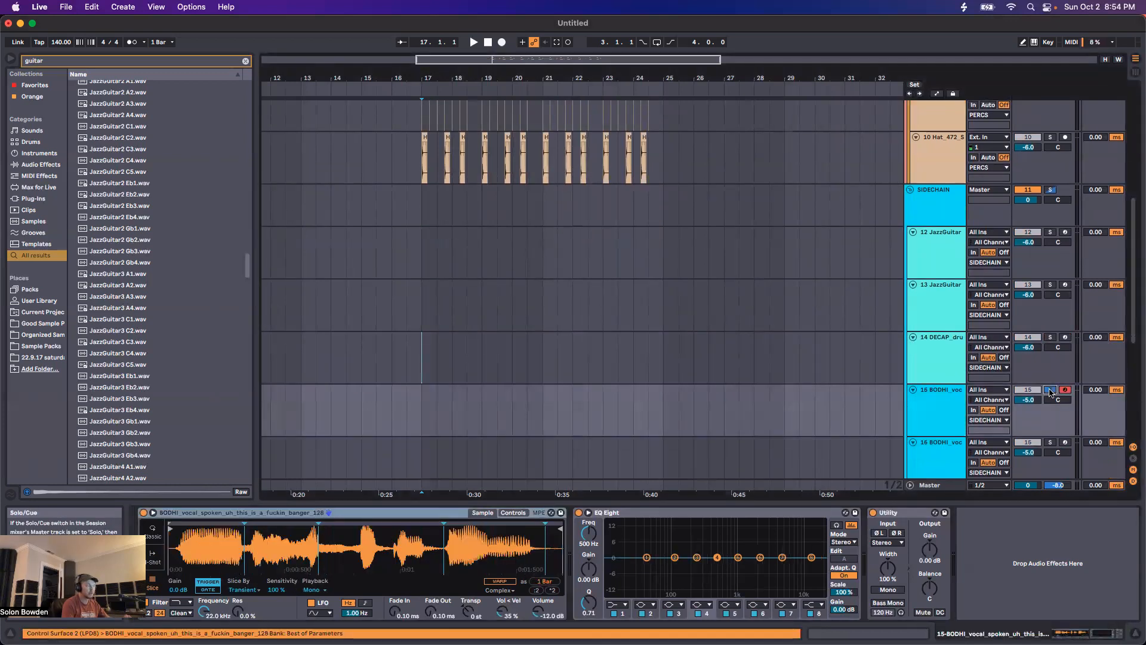
click(1050, 391)
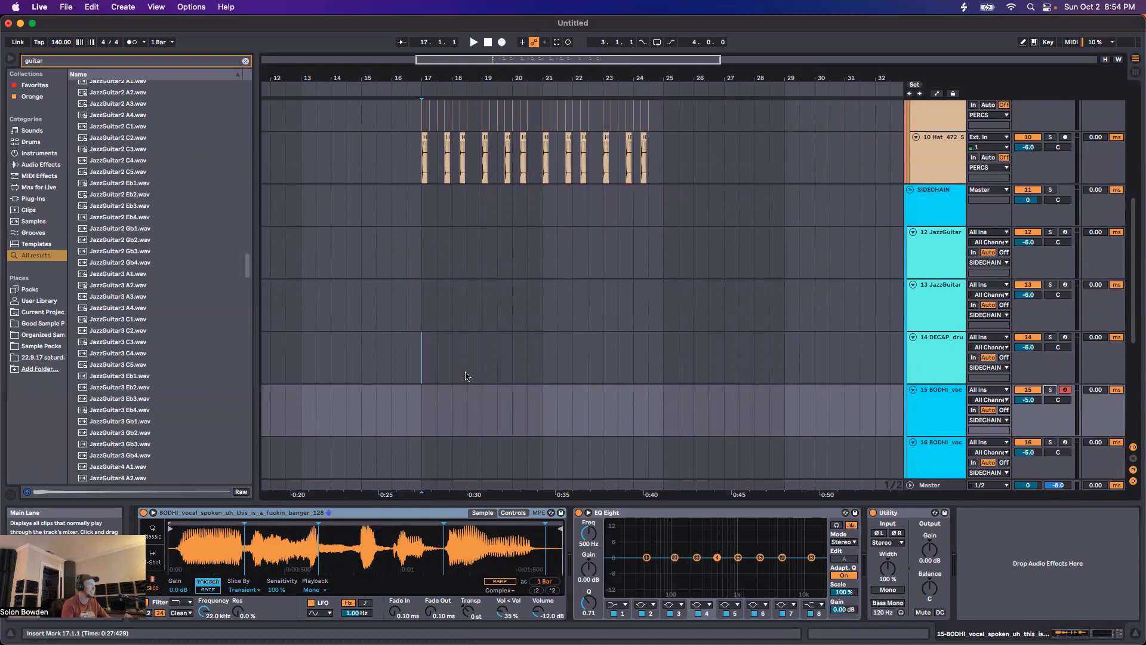
Step: Open the second BODHI vocal on track 16 and look at its transient slices
click(940, 412)
scroll(940, 412, down, 2)
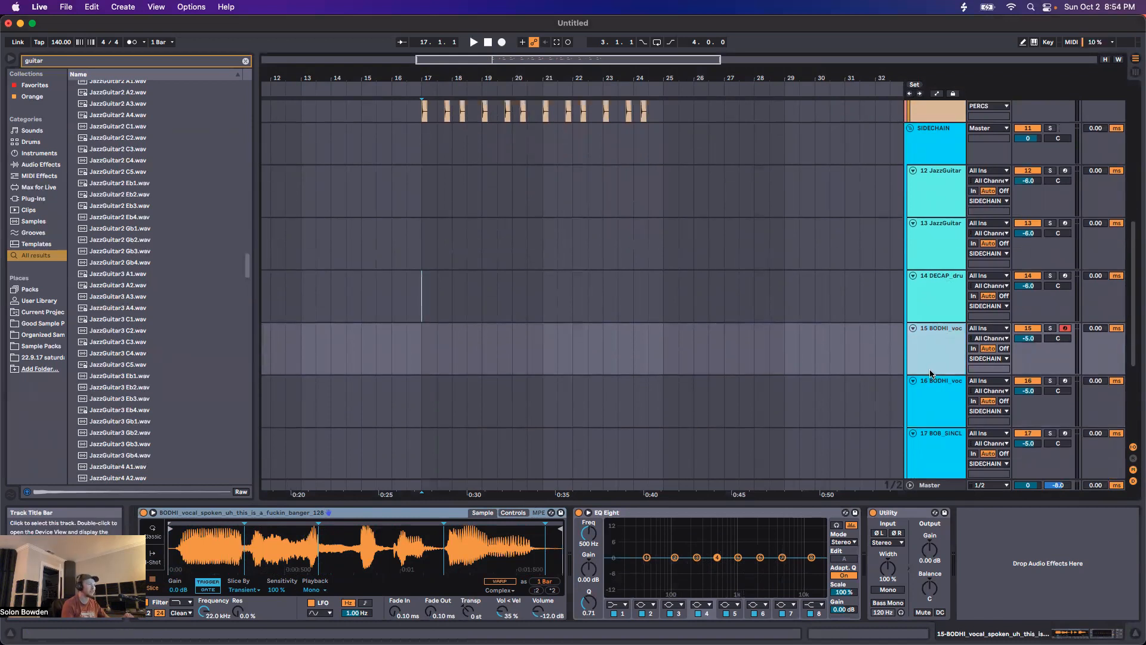
click(940, 405)
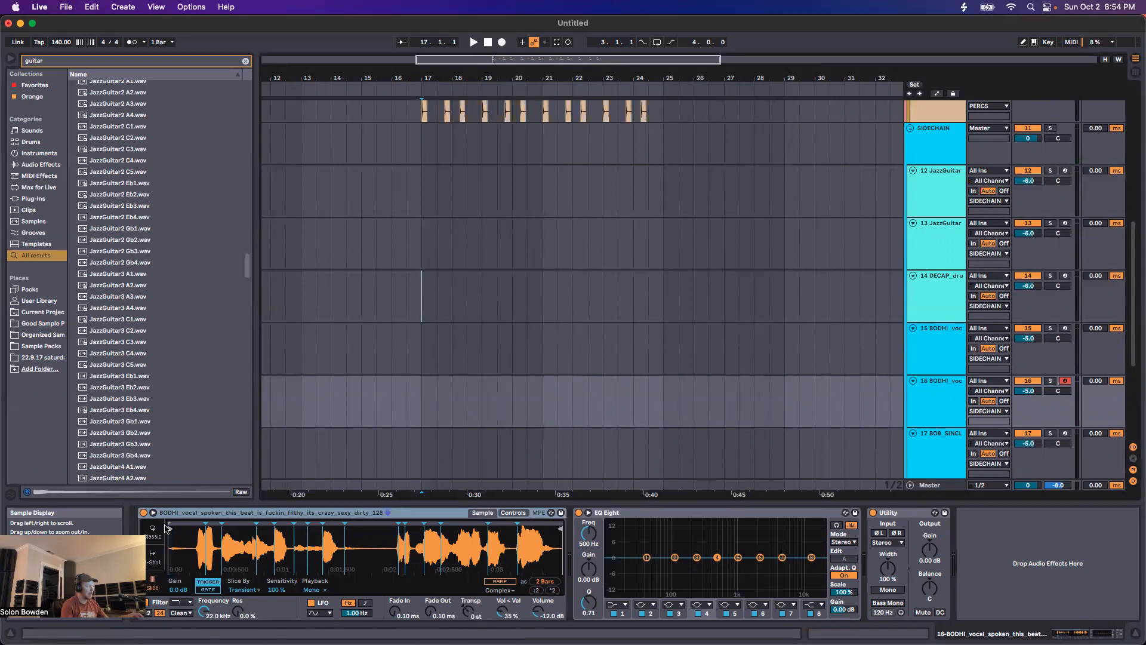
click(201, 559)
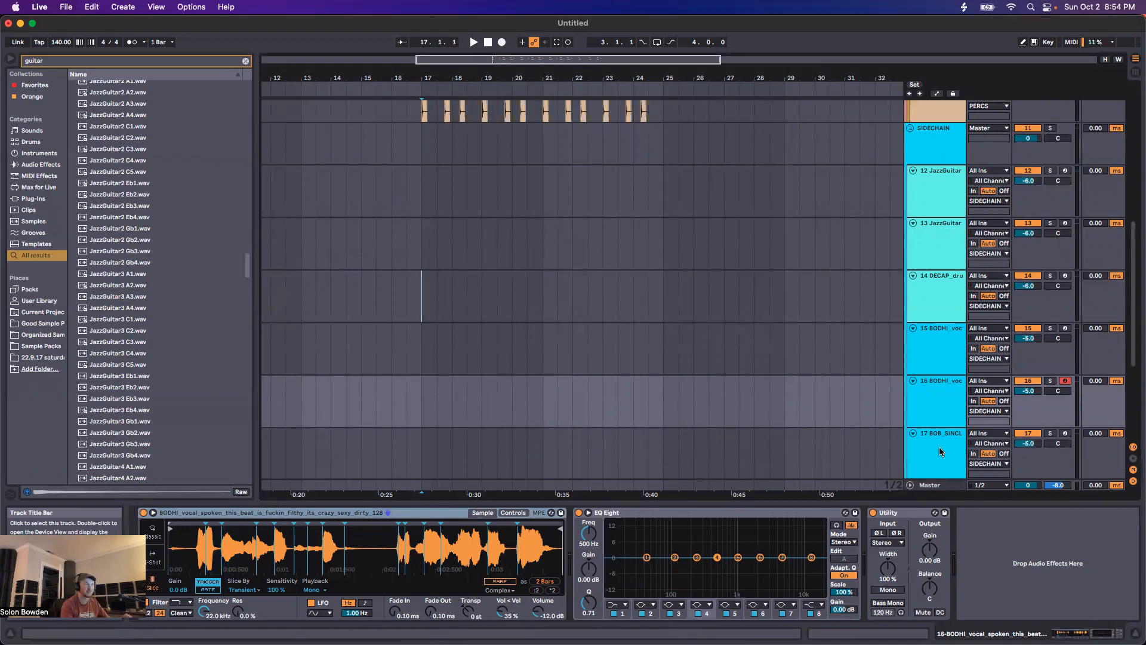
Step: Arm the BOB_SINCLAR vocal loop on track 17 and play the arrangement from bar 17
click(1065, 434)
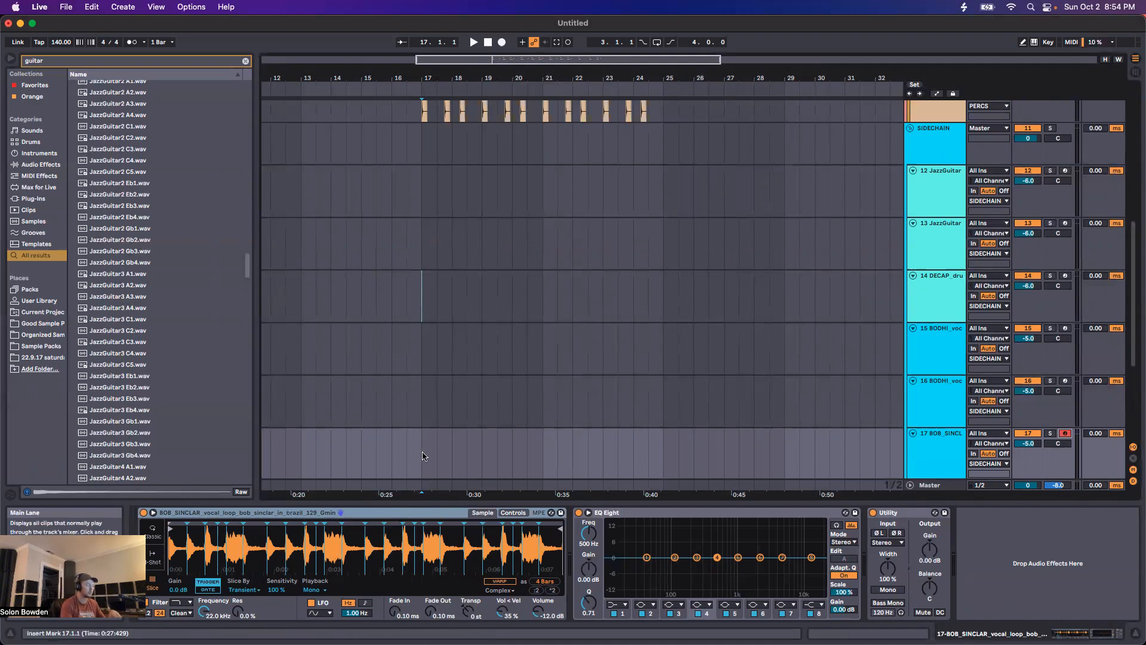
key(space)
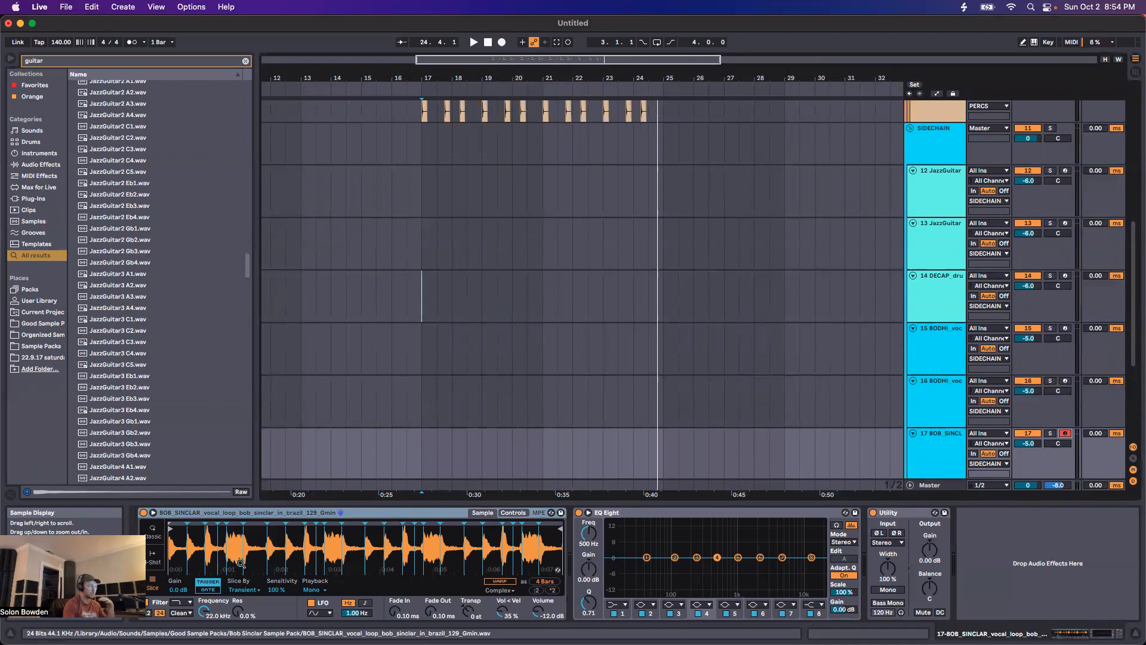
Step: Compare the JazzGuitar4 C4 Sampler on track 18 with the BOB_SINCLAR Simpler on track 17, including Simpler's controls page
scroll(721, 343, down, 5)
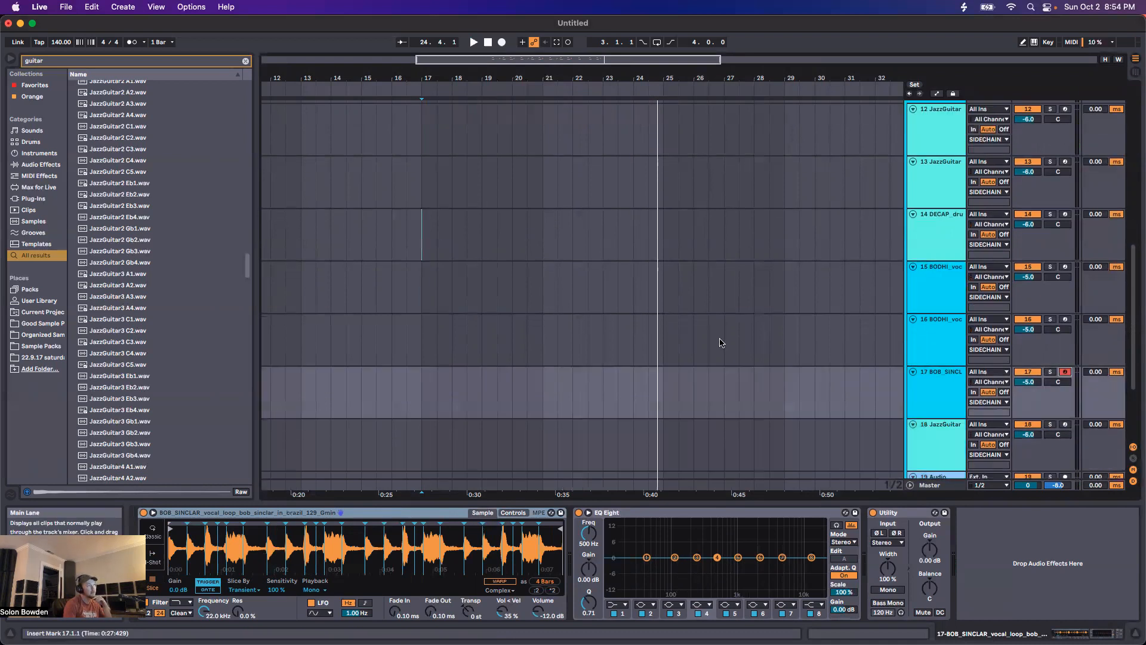
click(917, 355)
click(940, 417)
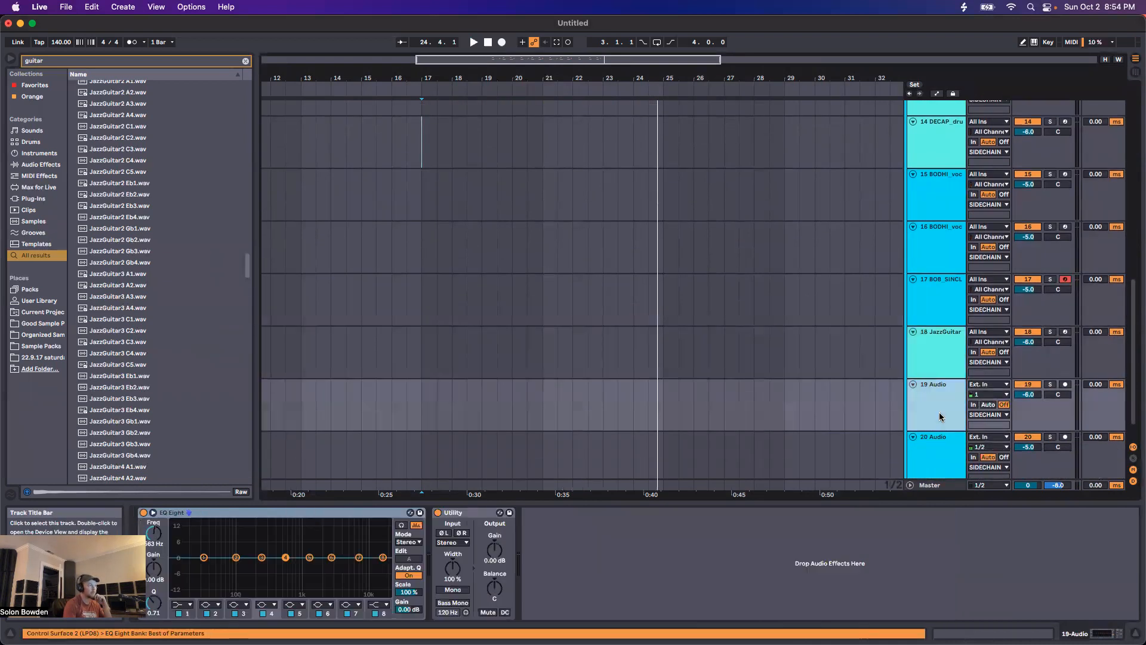
click(931, 374)
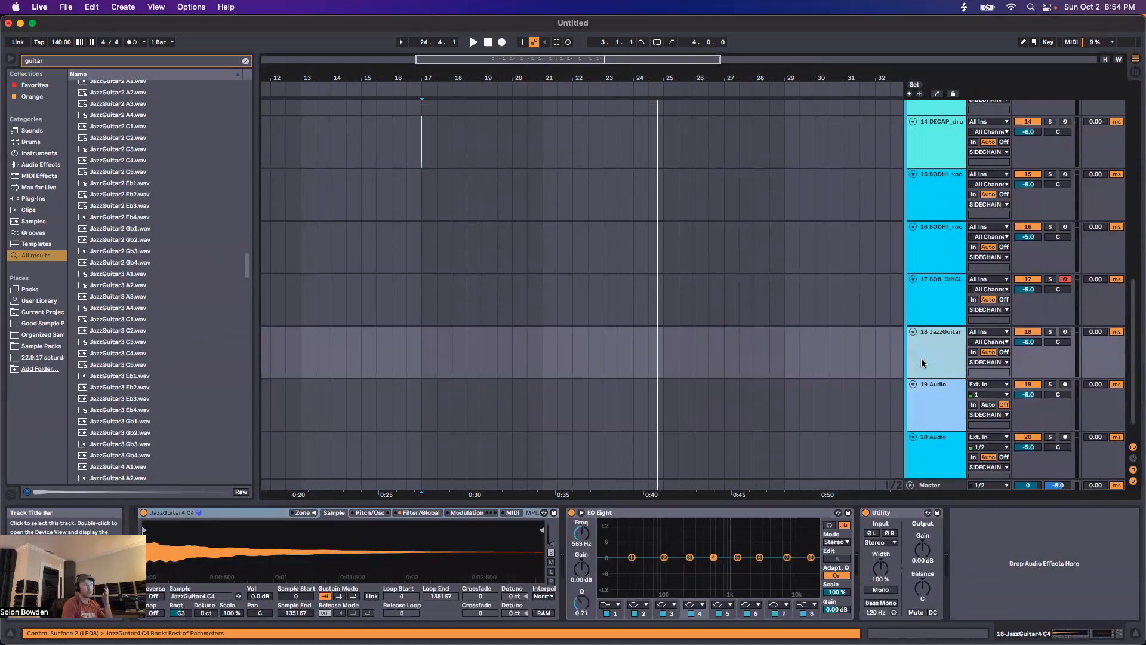
click(926, 303)
click(933, 341)
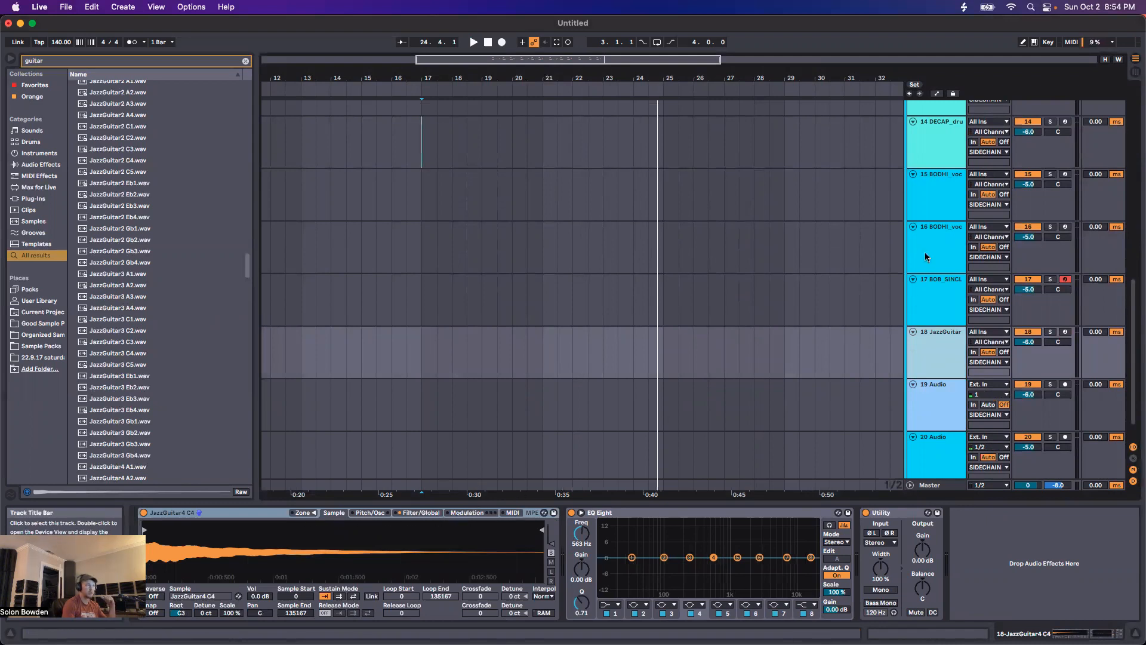
click(927, 301)
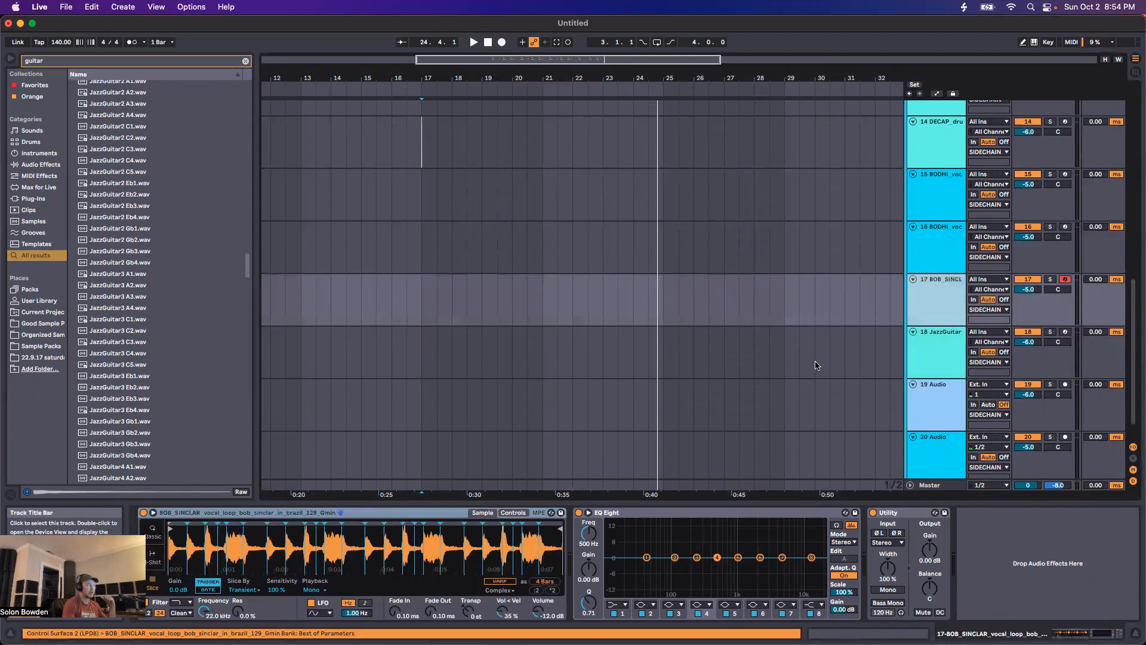
click(483, 513)
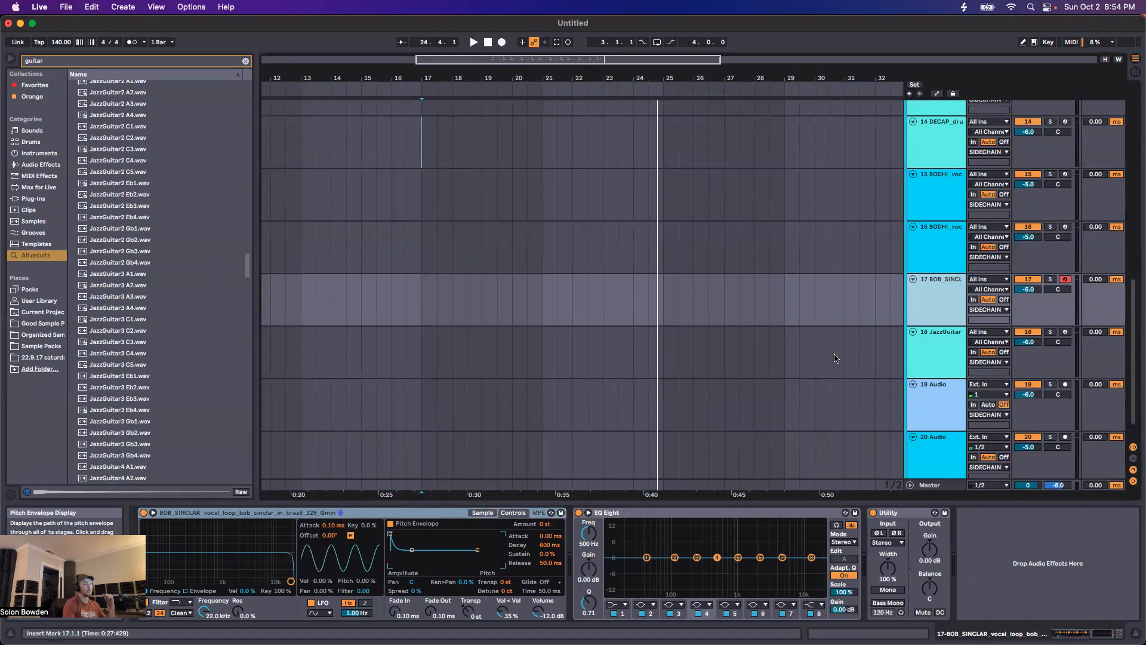
Step: Open the JazzGuitar4 C4 Sampler on track 18, view its zone editor, and hide the editor again
click(916, 396)
click(922, 346)
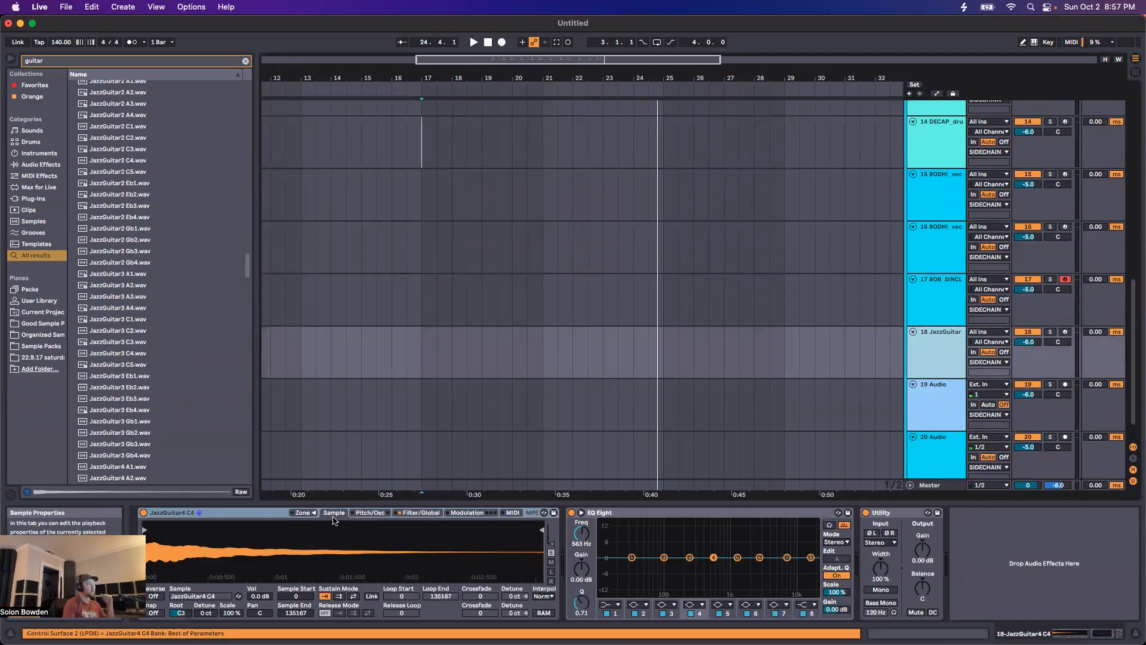
click(302, 513)
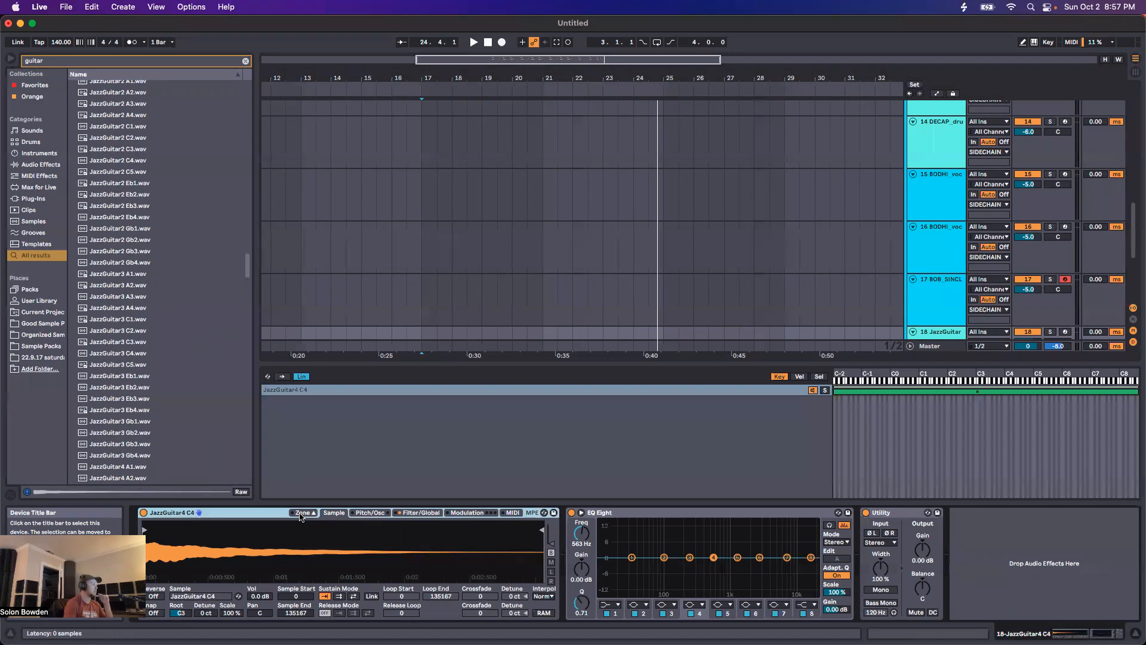
click(301, 514)
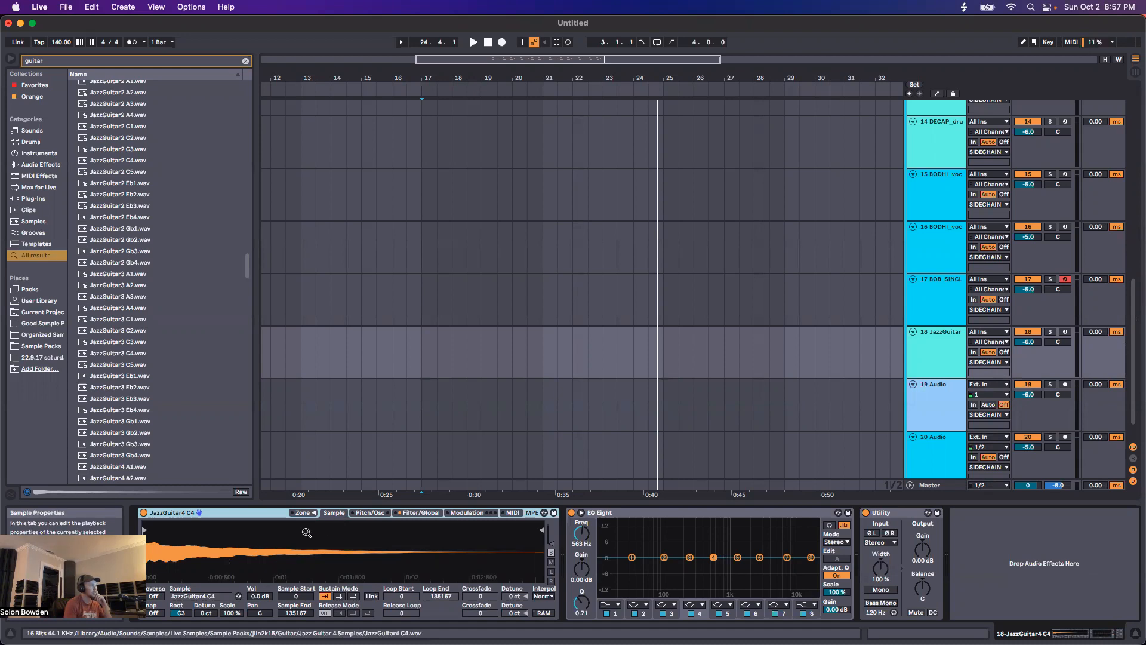
Step: View the Sampler's filter and pitch settings, and move its sample loop end to 82145
click(421, 513)
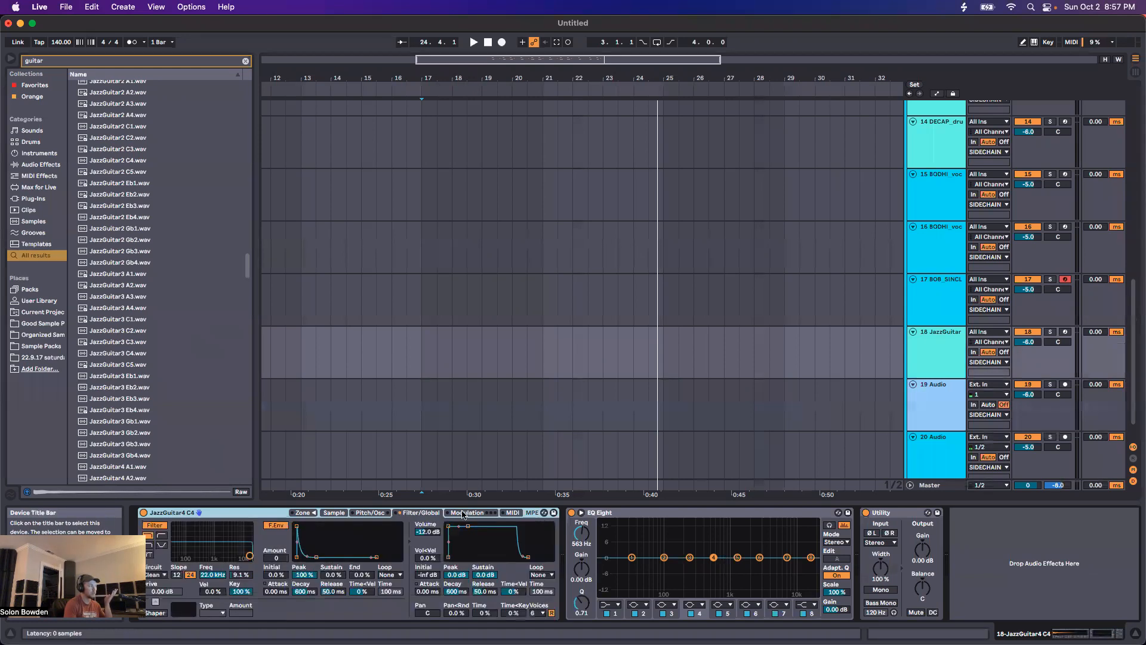
click(378, 514)
click(332, 517)
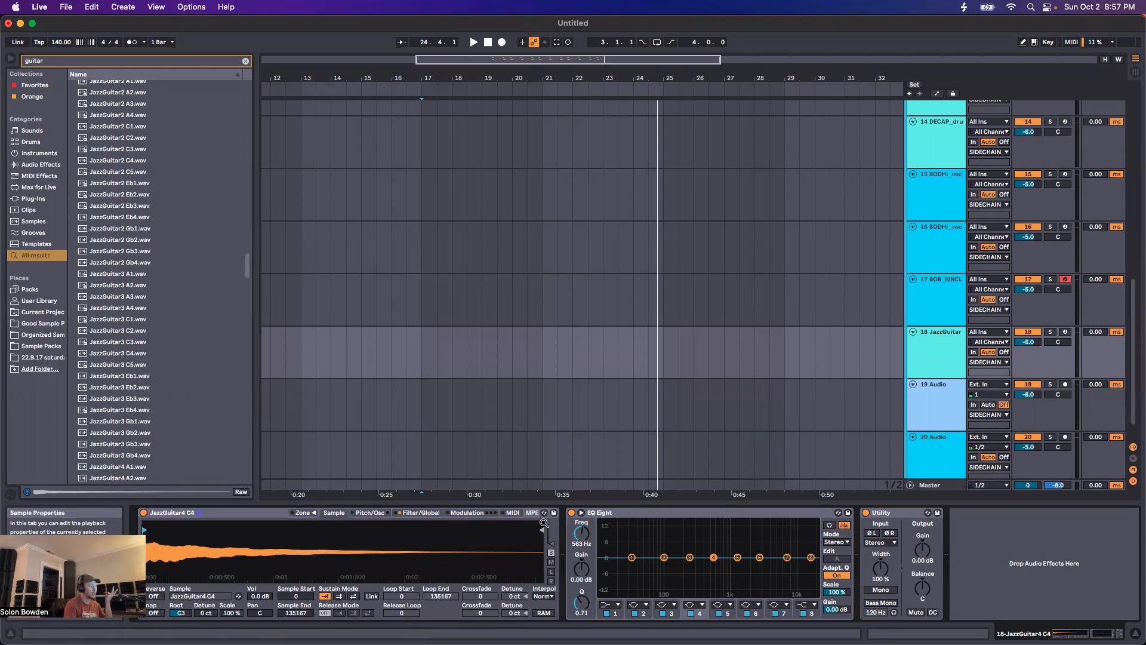
mouse_move(541, 530)
mouse_down()
mouse_move(386, 530)
mouse_move(544, 530)
mouse_up()
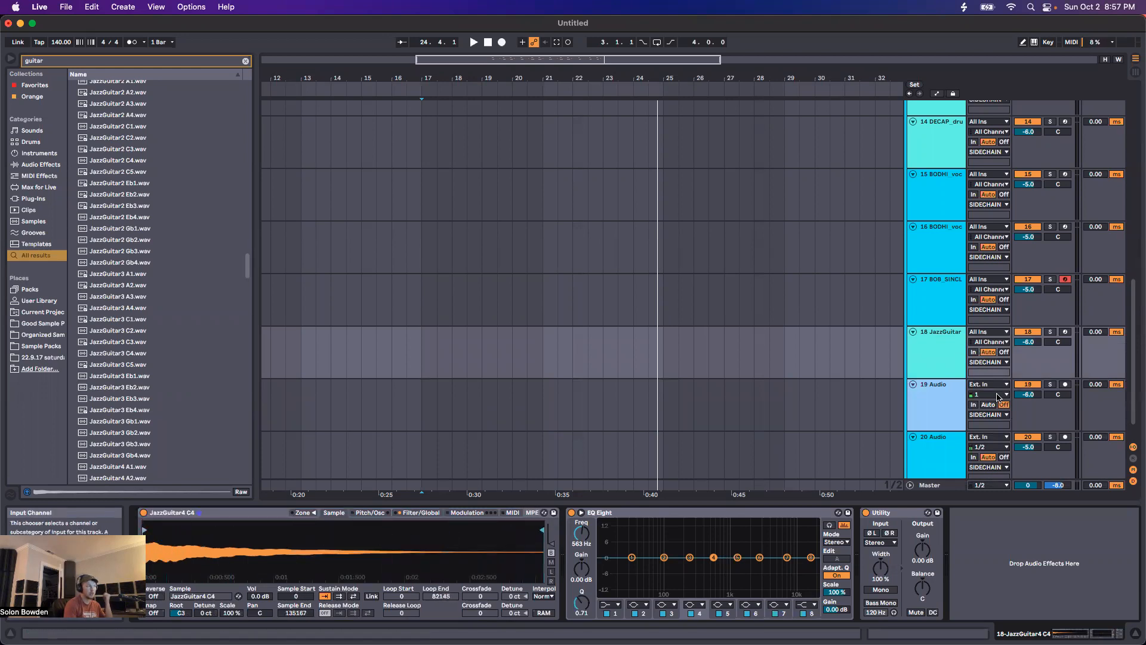
Step: Show the BOB_SINCLAR vocal loop's sample in Simpler and switch it to Classic mode
click(940, 297)
click(481, 512)
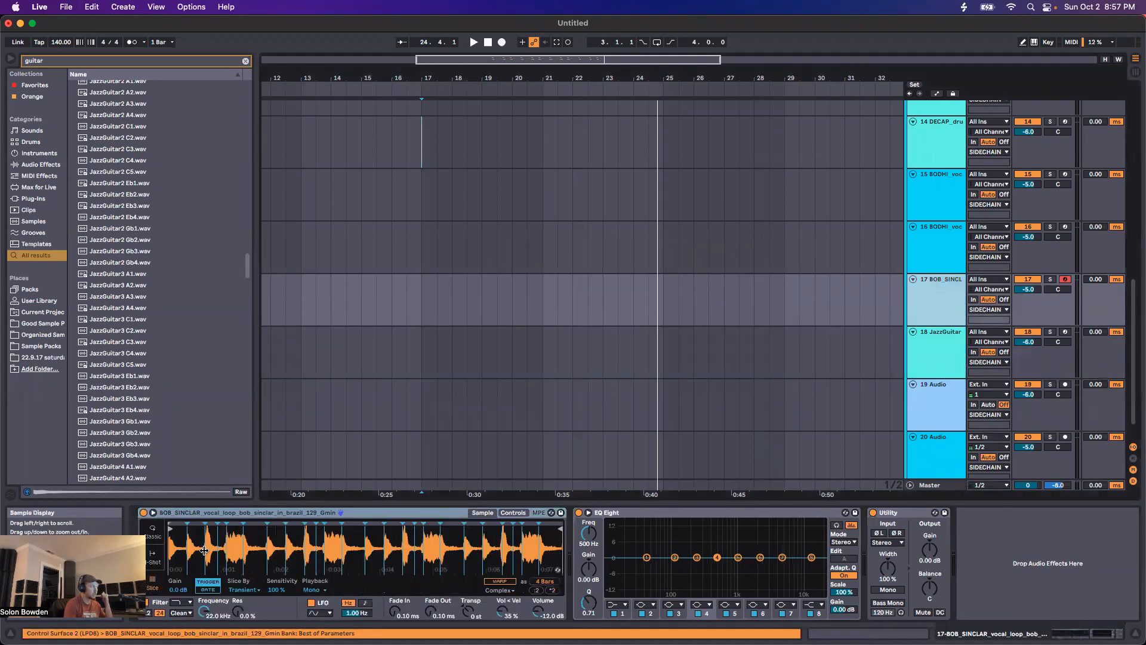
click(153, 531)
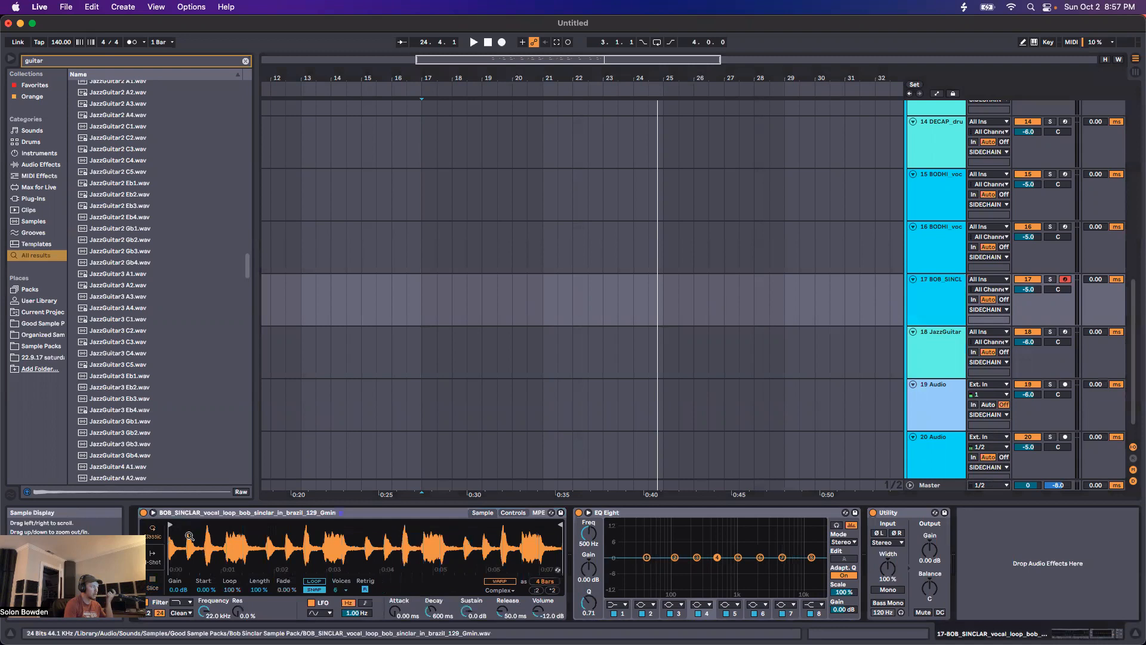
Step: Open the JazzGuitar2 Eb3 Simpler on track 13 and move its start and end markers to isolate a short early section
click(941, 255)
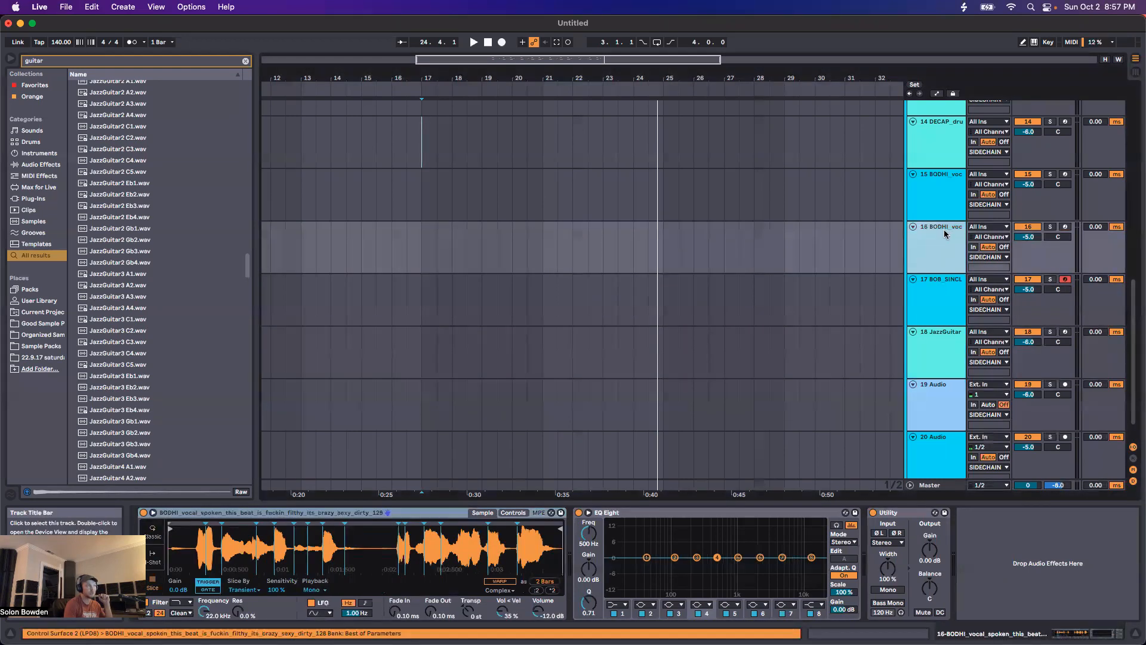
scroll(944, 230, up, 2)
click(937, 180)
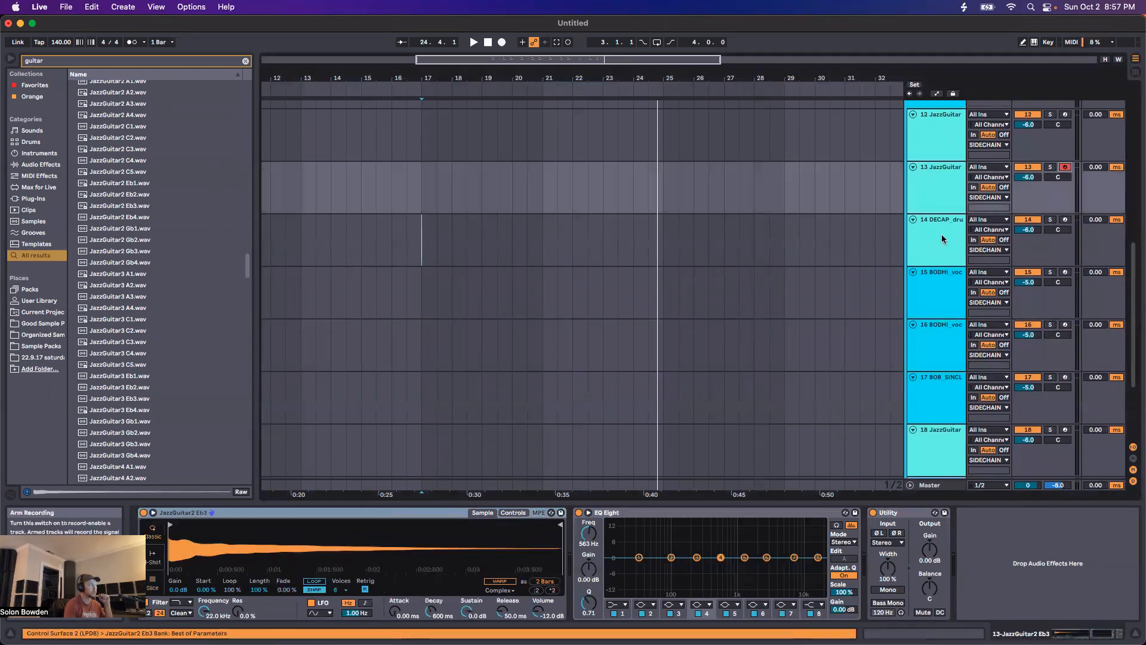
mouse_move(172, 525)
mouse_down()
mouse_move(238, 525)
mouse_move(213, 531)
mouse_up()
drag(560, 524, 287, 530)
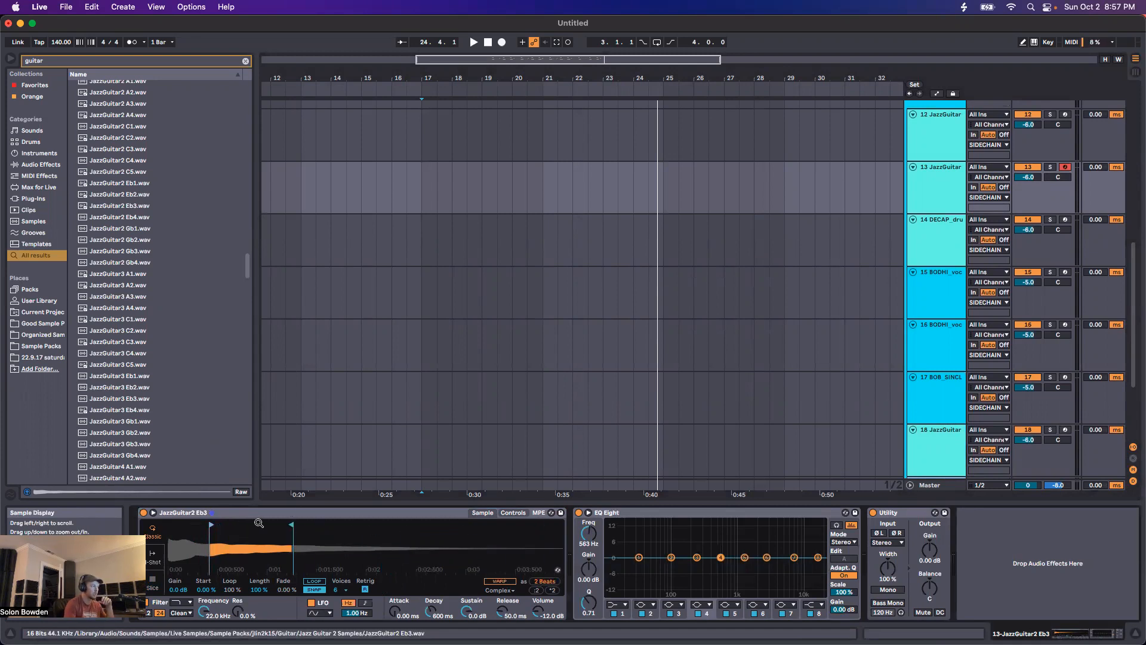
Step: Switch the JazzGuitar2 Eb3 Simpler to One-Shot mode, shorten the sample region, and set its warp length to 1 Beat
click(153, 557)
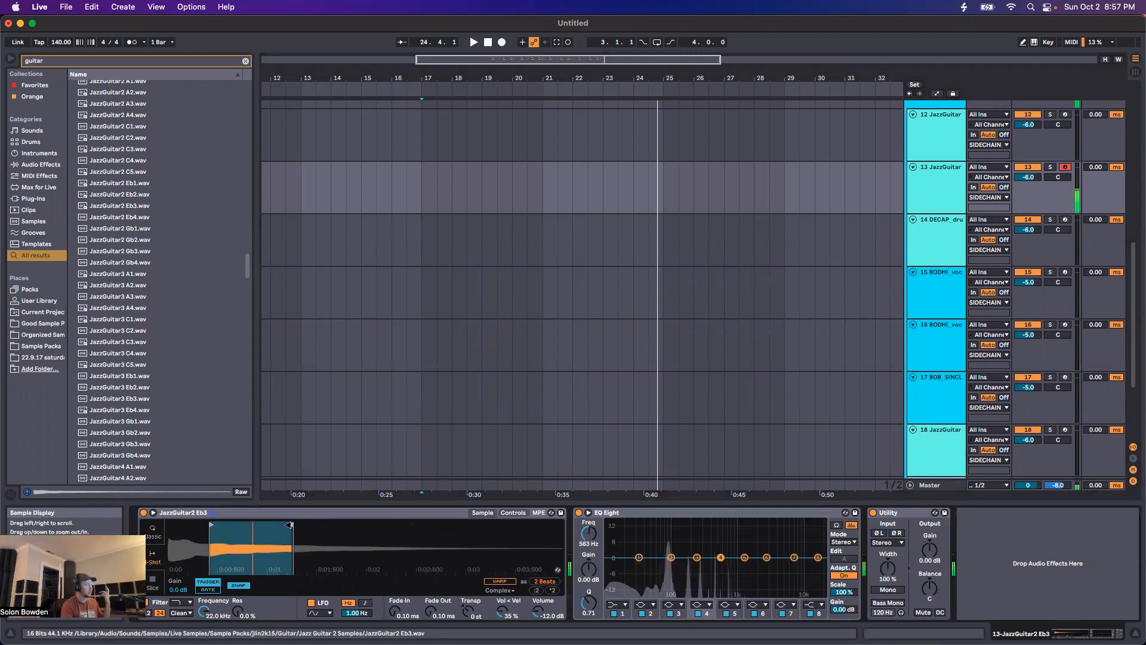
drag(289, 526, 263, 525)
click(538, 590)
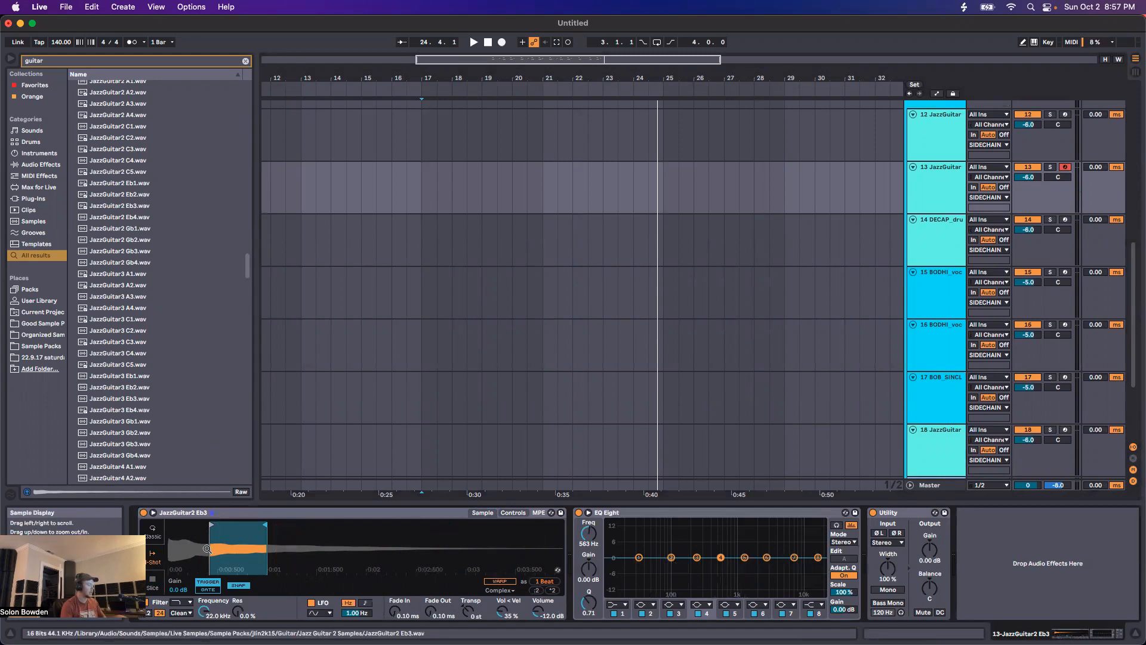
Step: Trim the guitar sample to a very short region and open Simpler's controls page
drag(265, 524, 211, 525)
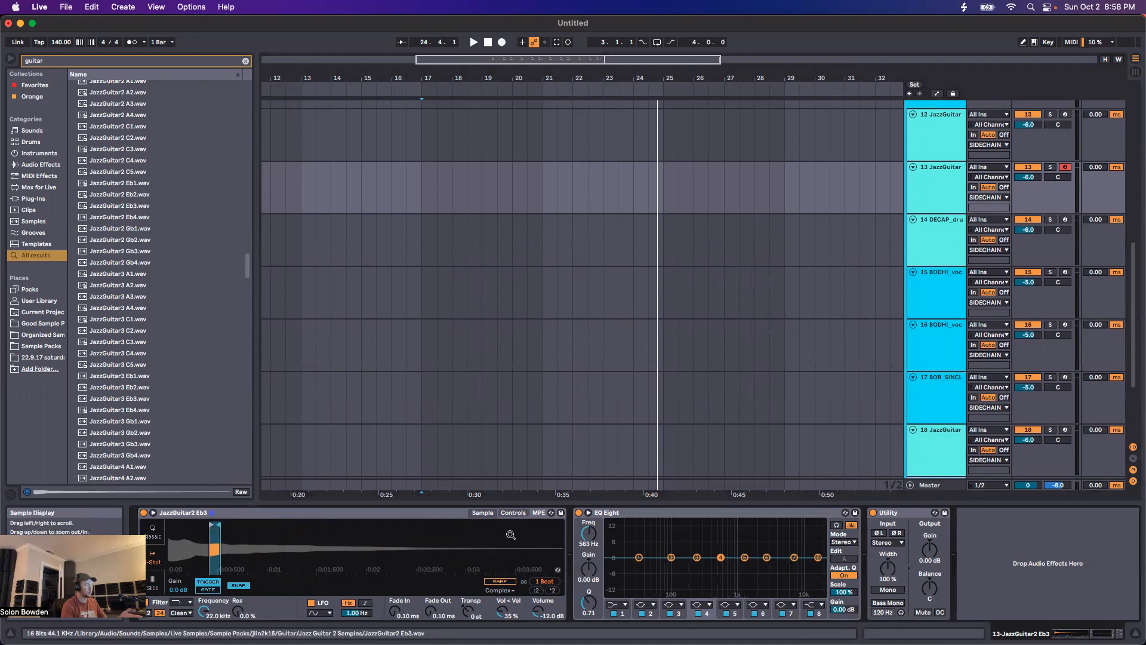
click(512, 513)
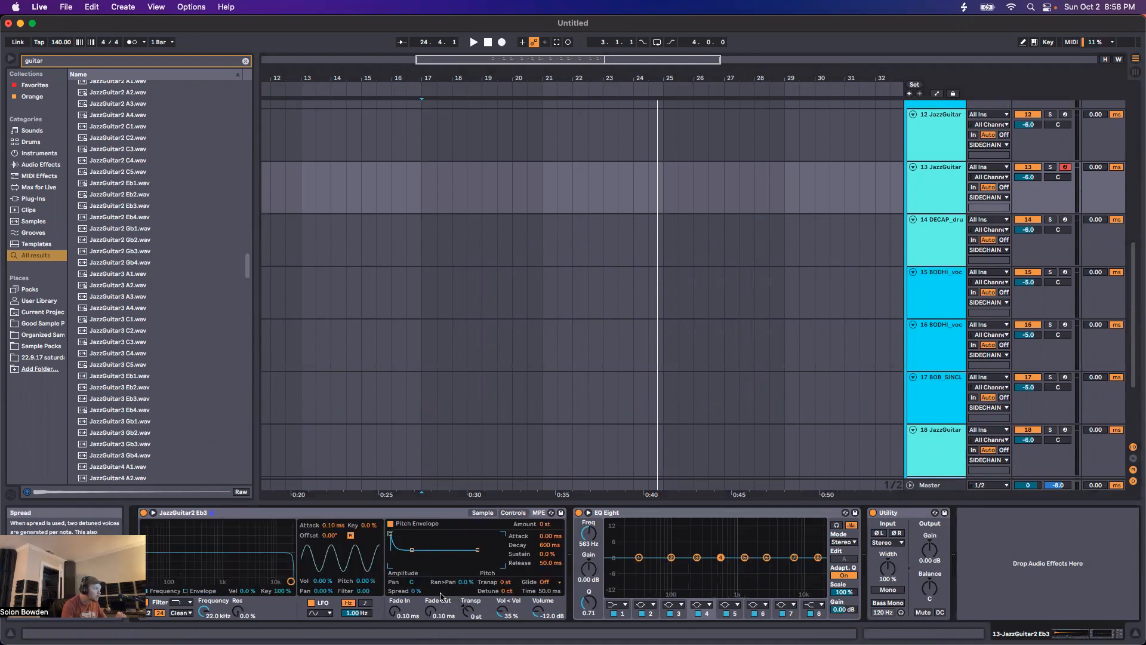
Step: Switch the JazzGuitar2 Eb3 Simpler to Classic mode and reopen its controls page
click(391, 526)
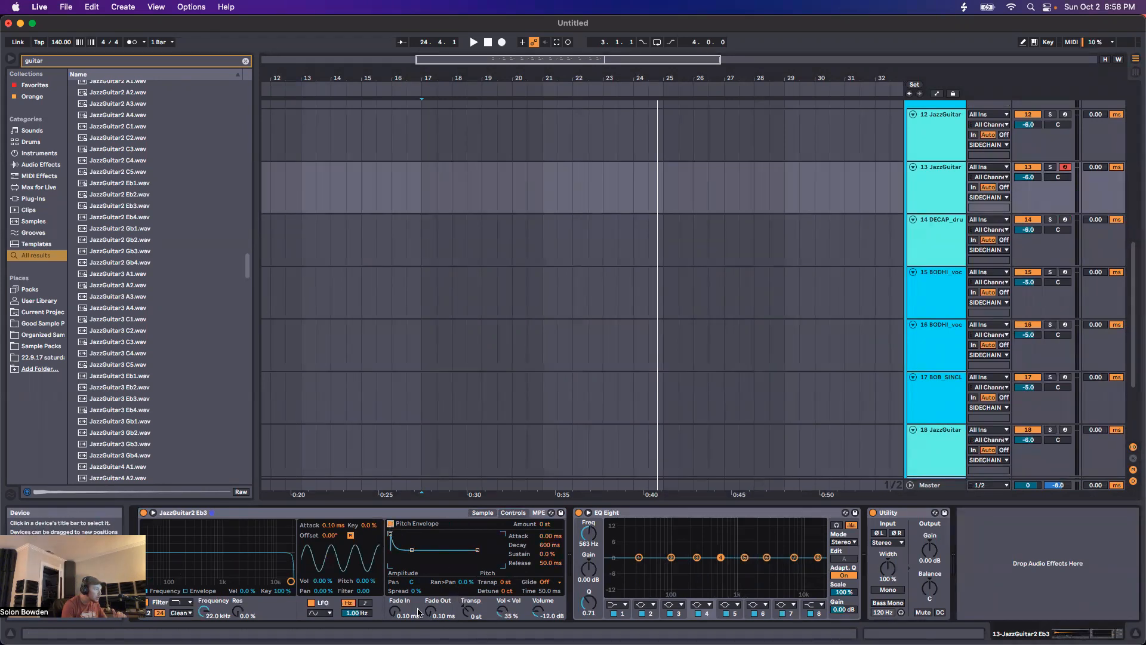
click(391, 524)
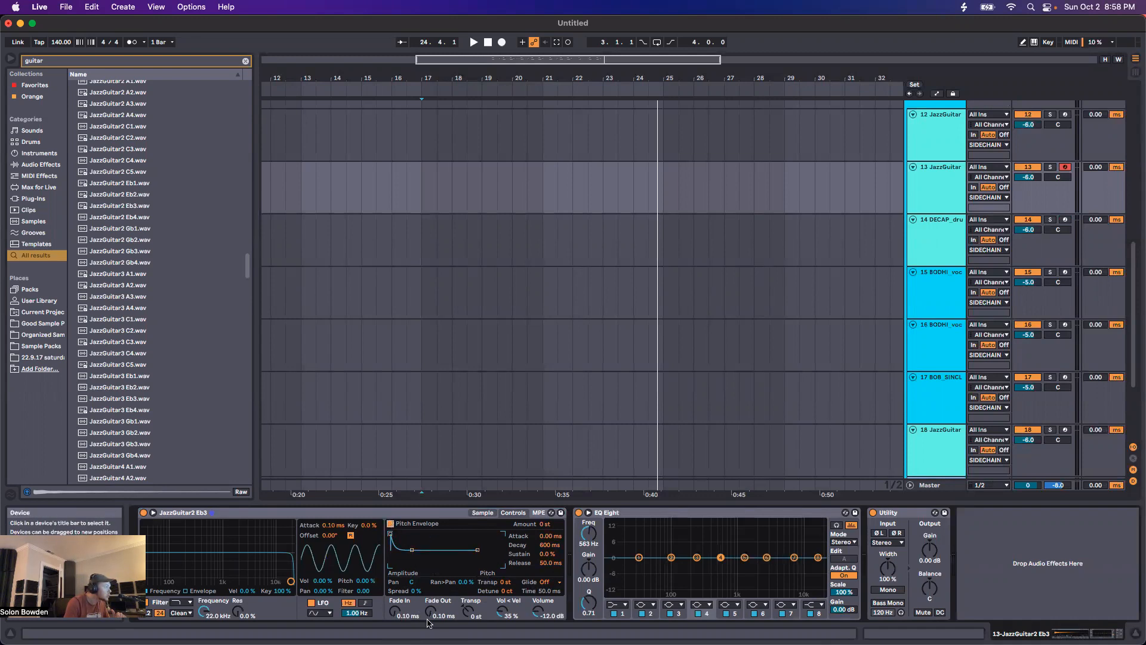
click(483, 513)
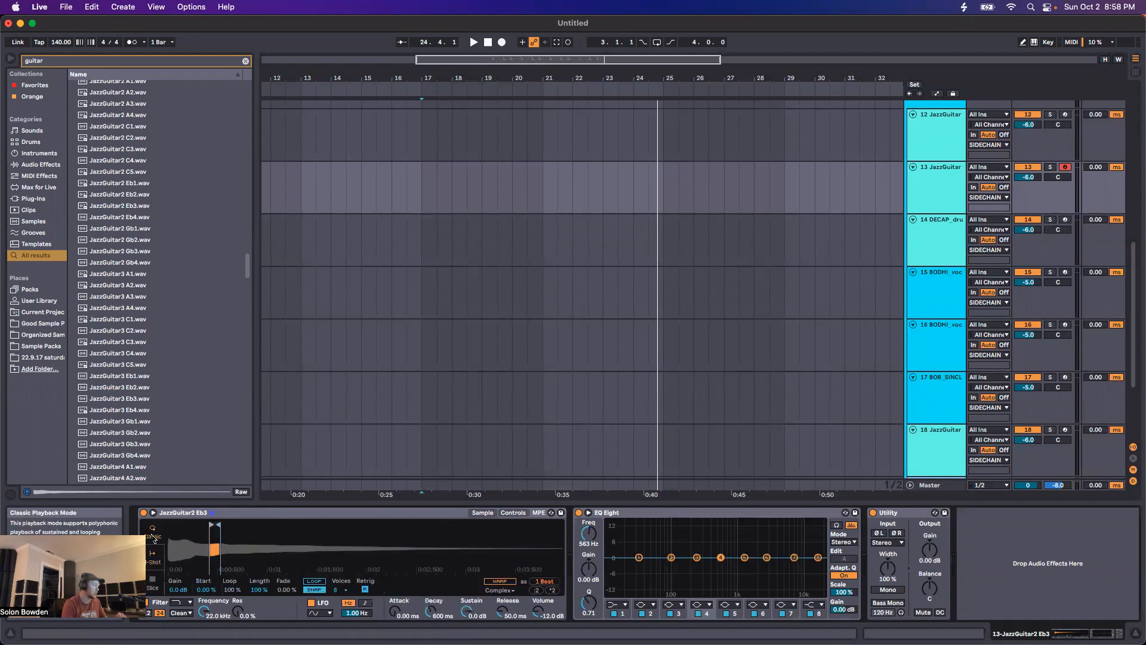
click(514, 513)
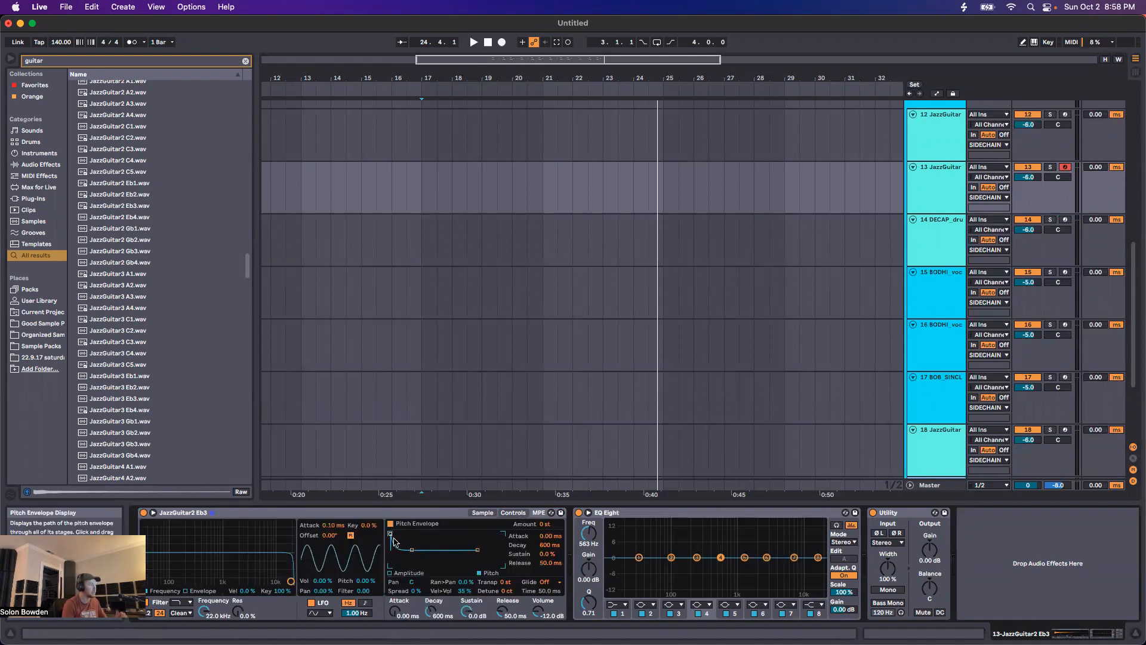
Step: Shape the Simpler's amplitude envelope to a 291 ms decay and -inf dB sustain, and move the sample region to the guitar note's beginning
click(400, 573)
drag(421, 538, 419, 565)
click(483, 513)
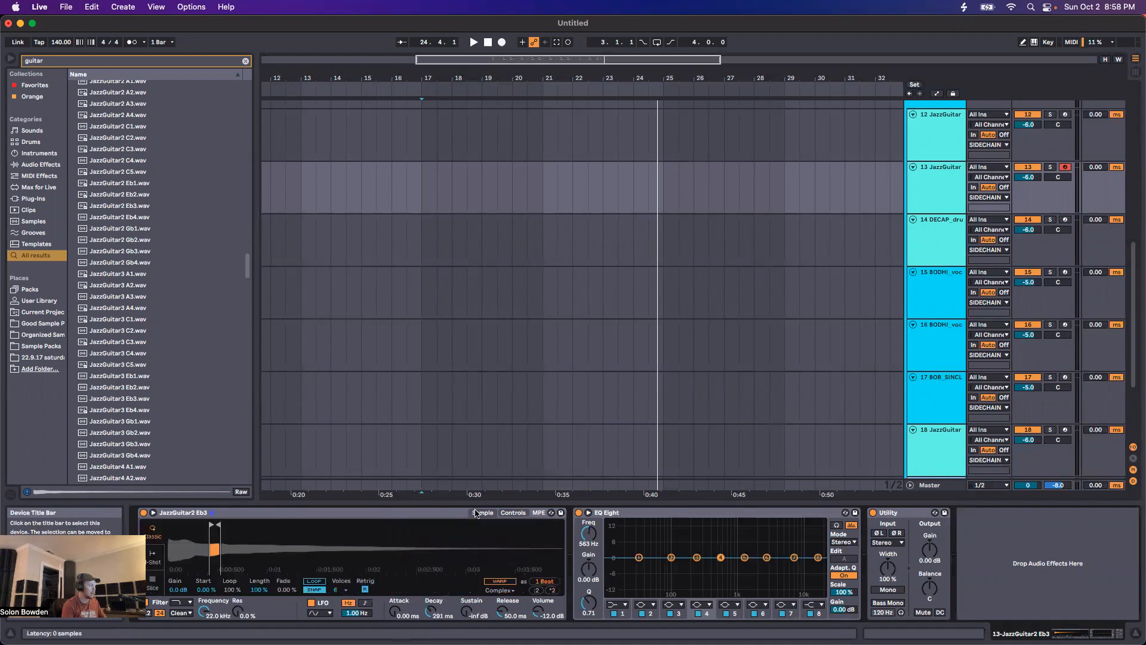
mouse_move(233, 527)
mouse_down()
mouse_move(243, 528)
mouse_move(140, 528)
mouse_up()
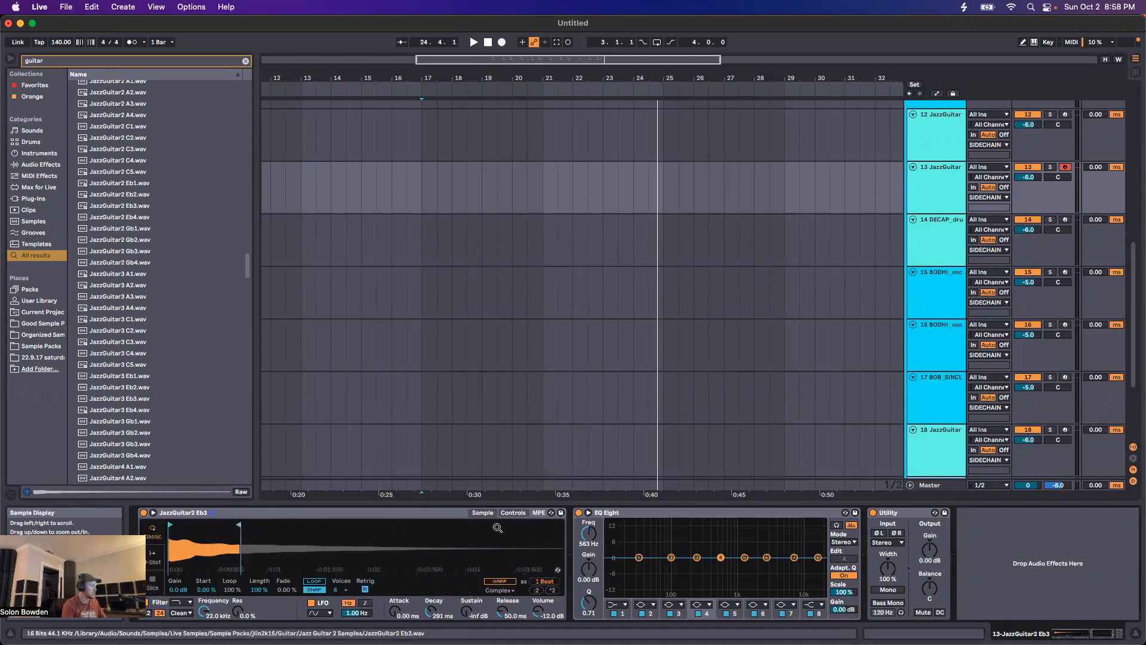
Step: Reshape the amplitude envelope to an 81.5 ms decay and 0.0 dB sustain, and shrink the sample region to a sliver at its start
click(513, 513)
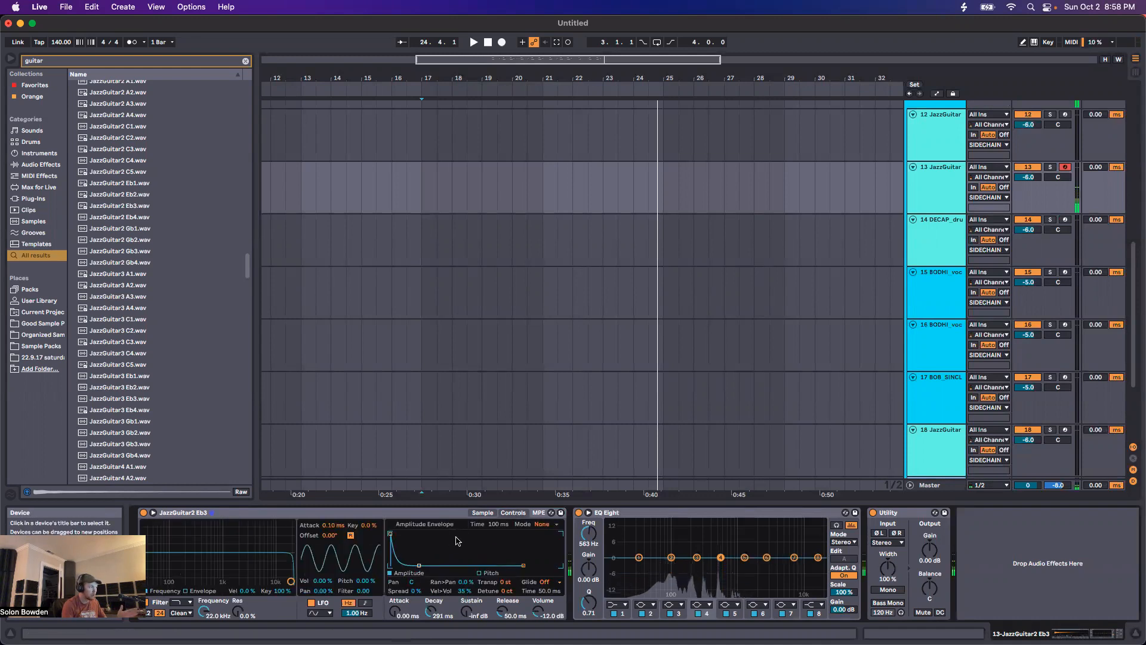
drag(419, 565, 411, 531)
click(483, 513)
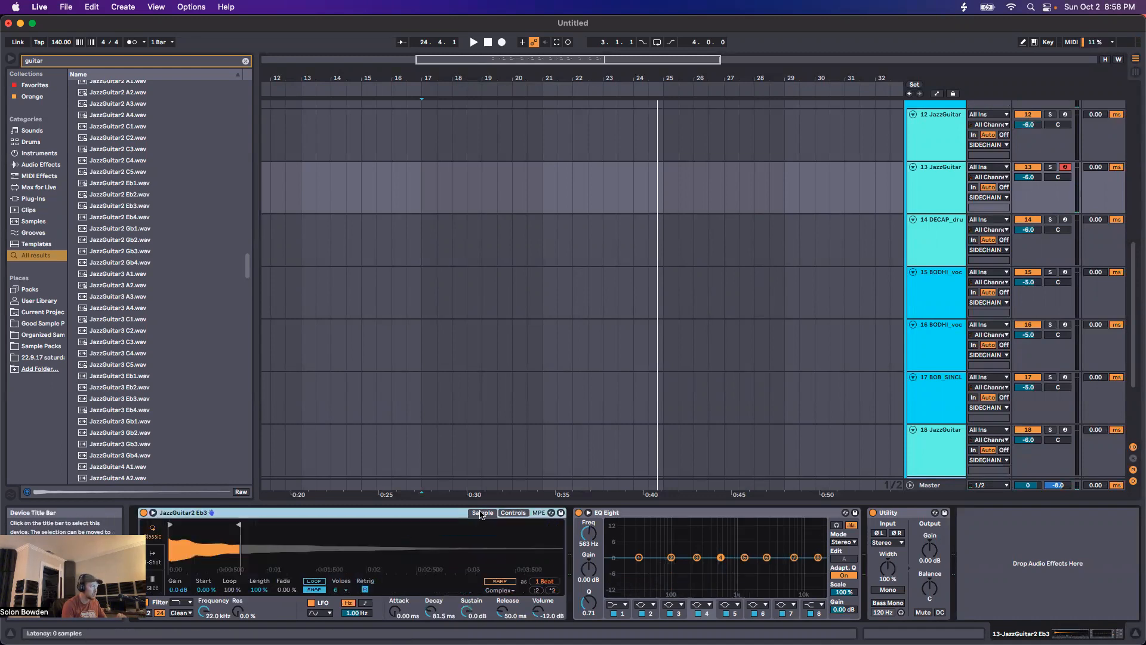
drag(237, 525, 170, 526)
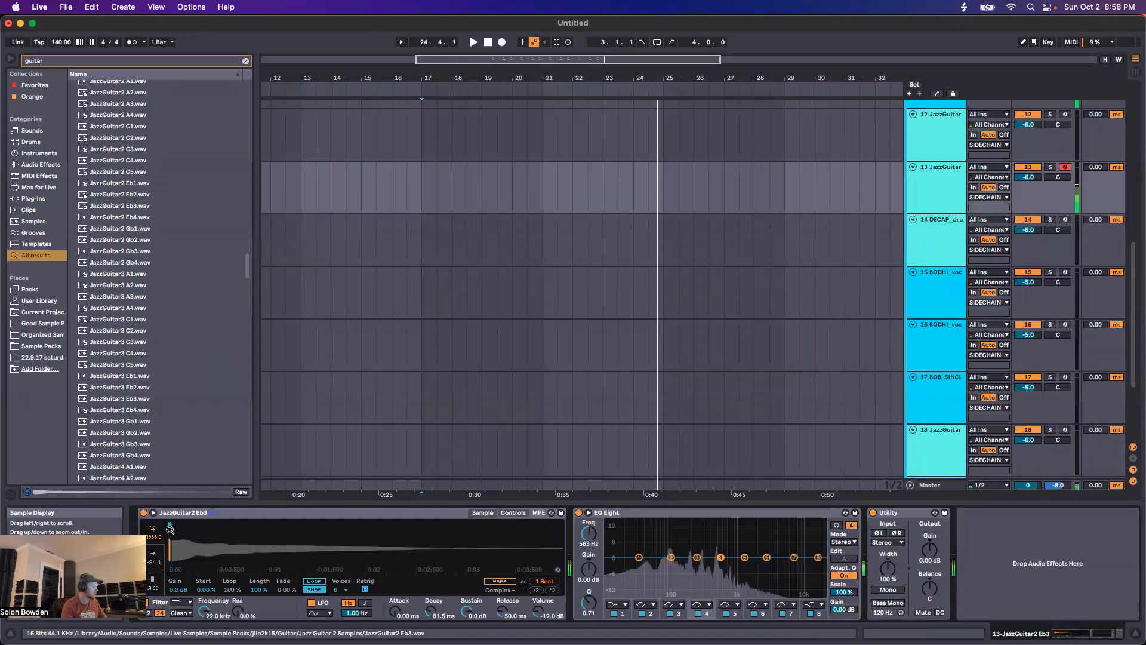
Step: Select track 18's JazzGuitar4 C4 Sampler and pull its sample end marker in slightly
key(super+t)
key(super+t)
click(934, 398)
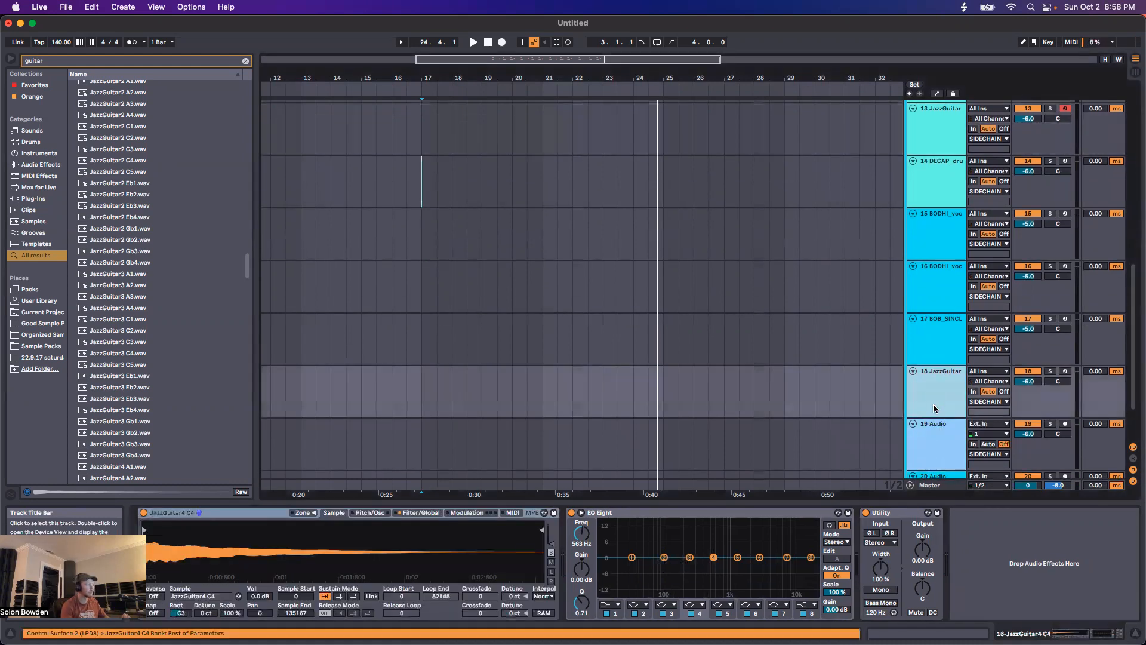
drag(146, 530, 144, 530)
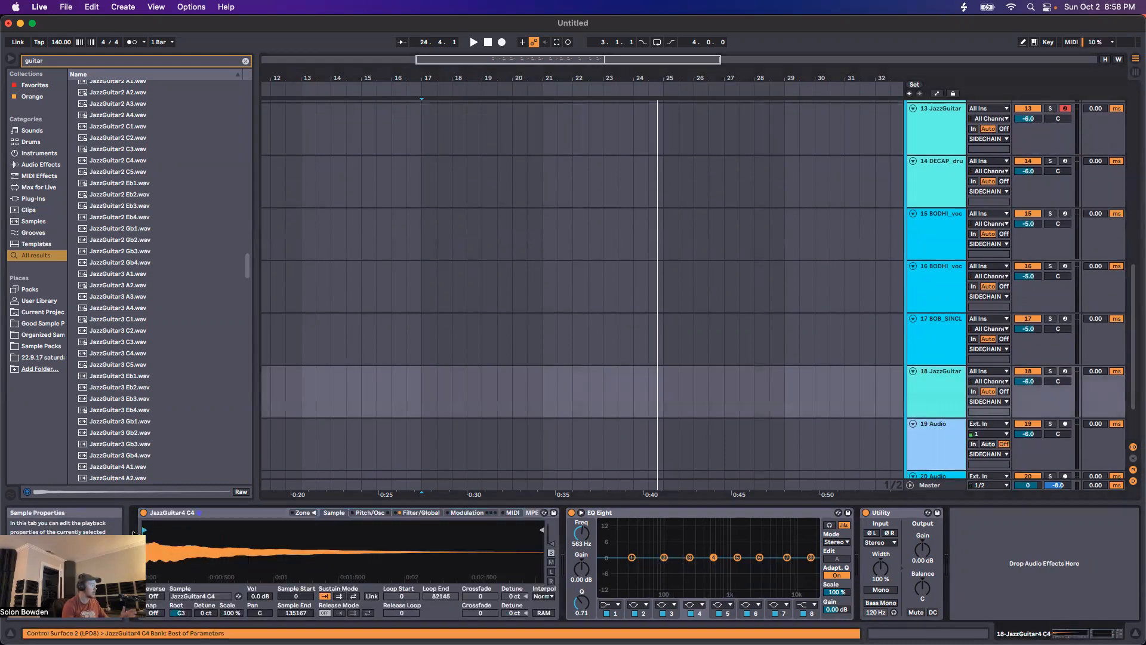
mouse_move(542, 530)
mouse_down()
mouse_move(501, 532)
mouse_move(540, 531)
mouse_up()
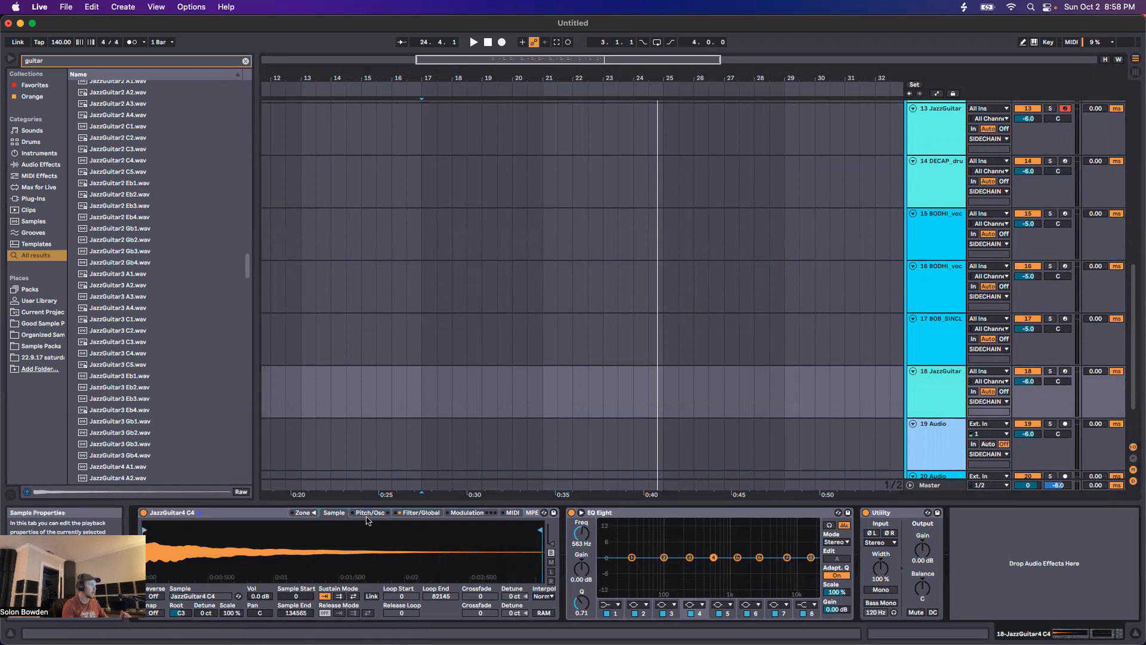
Step: Show Sampler's pitch and oscillator settings, enabling the modulation oscillator and pitch envelope and switching the oscillator back off
click(370, 512)
click(343, 514)
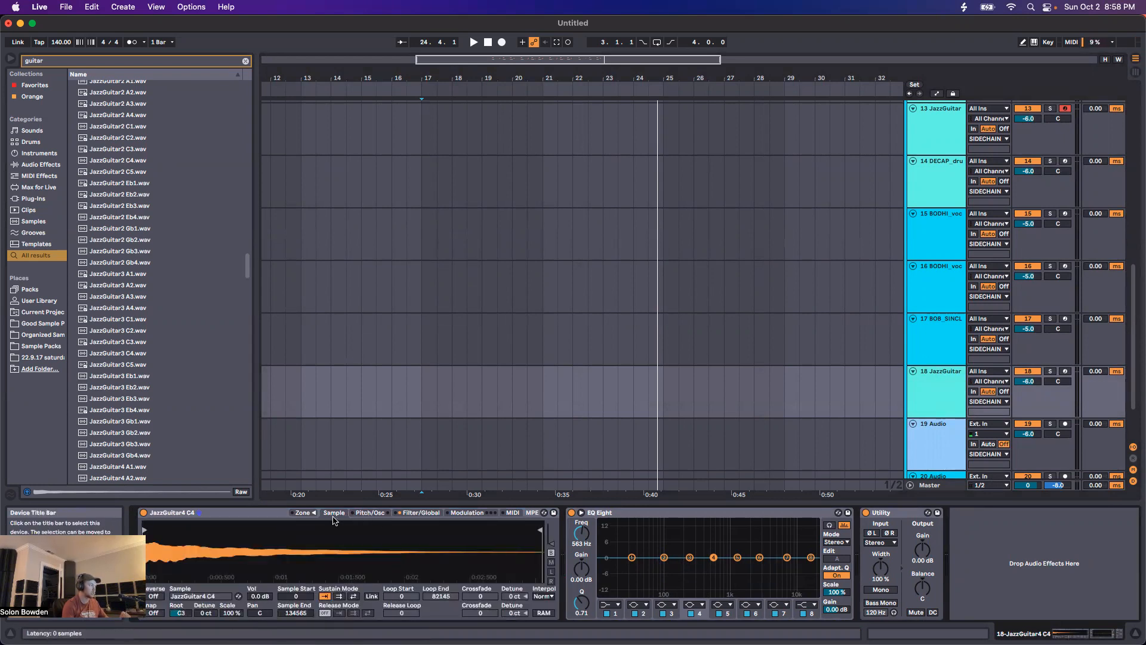
click(361, 514)
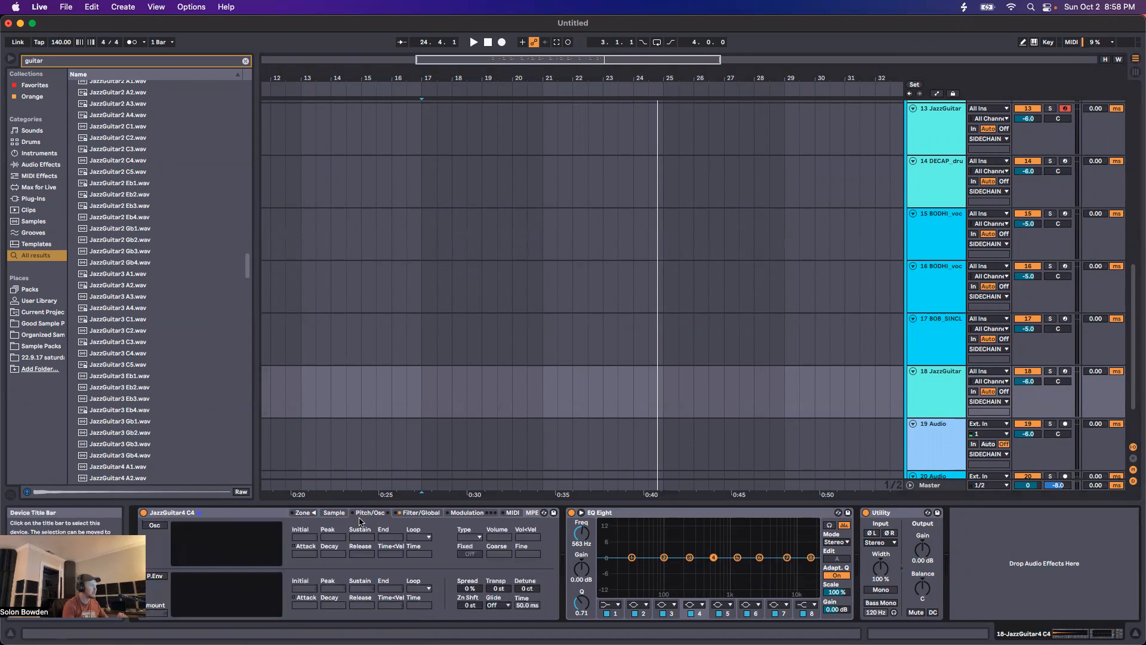
click(153, 528)
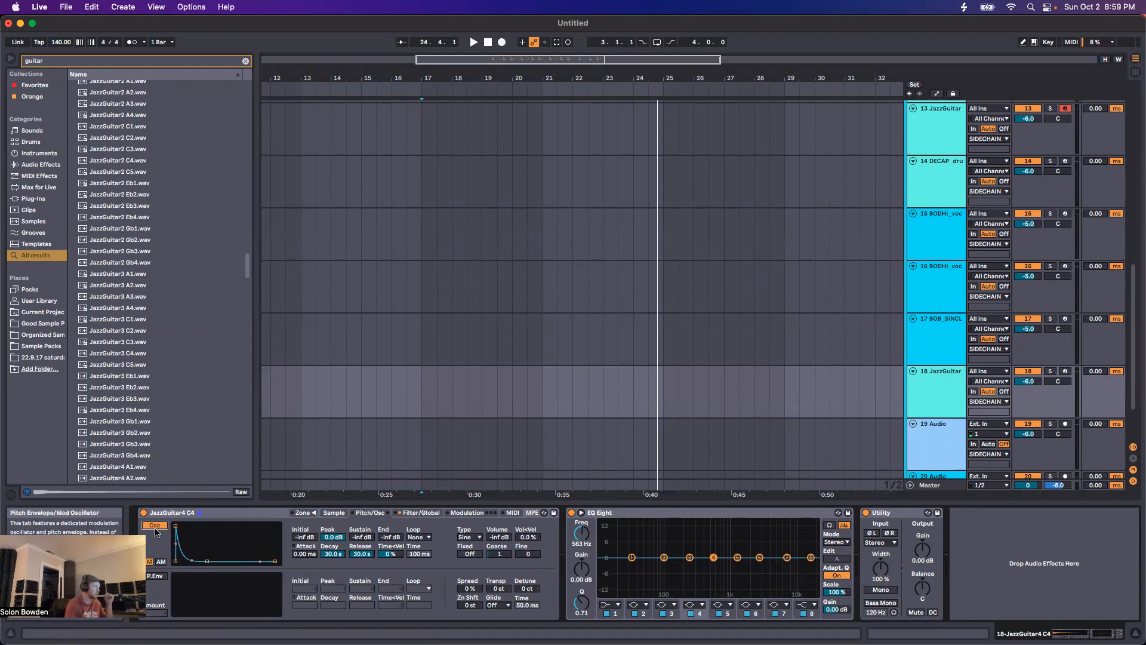
click(155, 577)
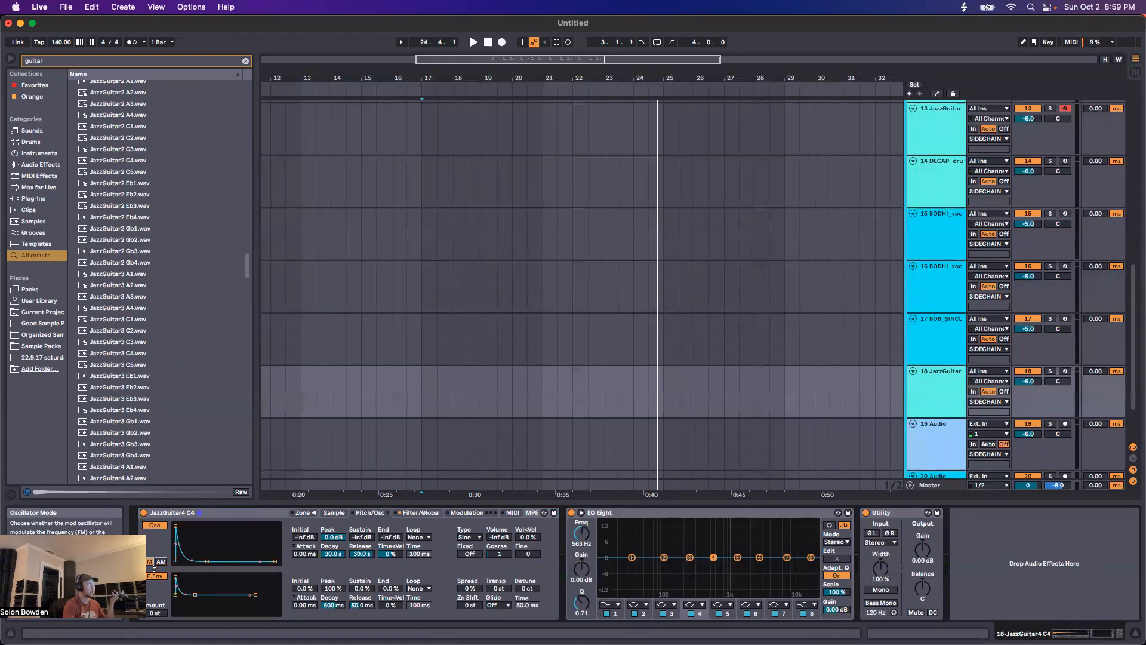
click(154, 525)
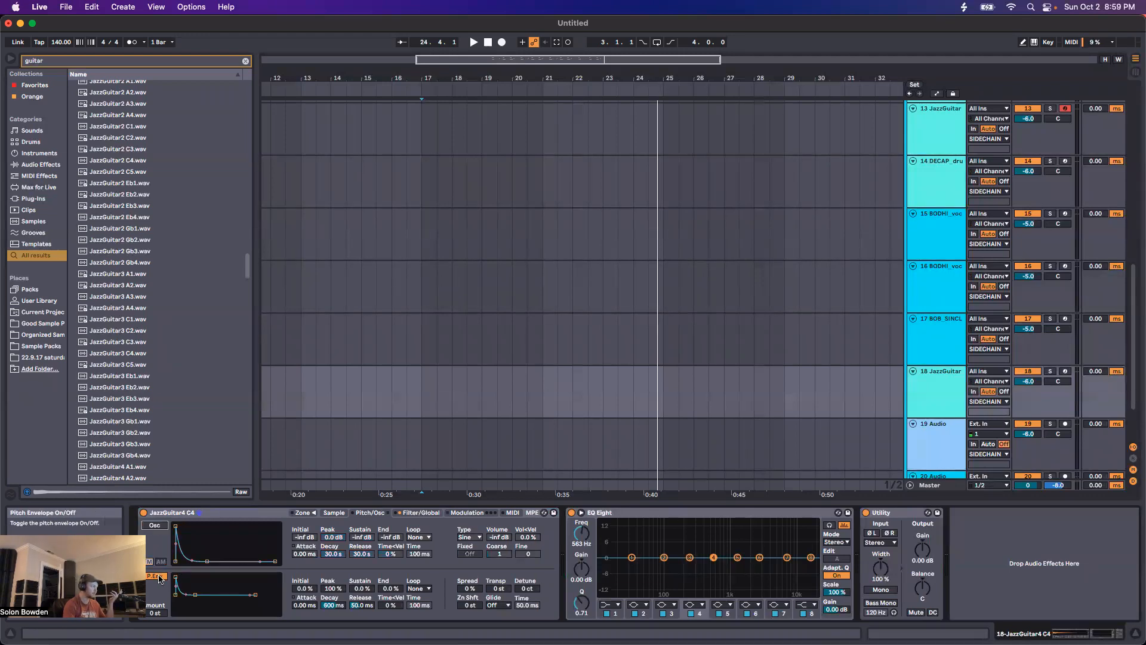
Step: Review Sampler's filter and global volume settings, including the volume envelope's loop options
click(412, 513)
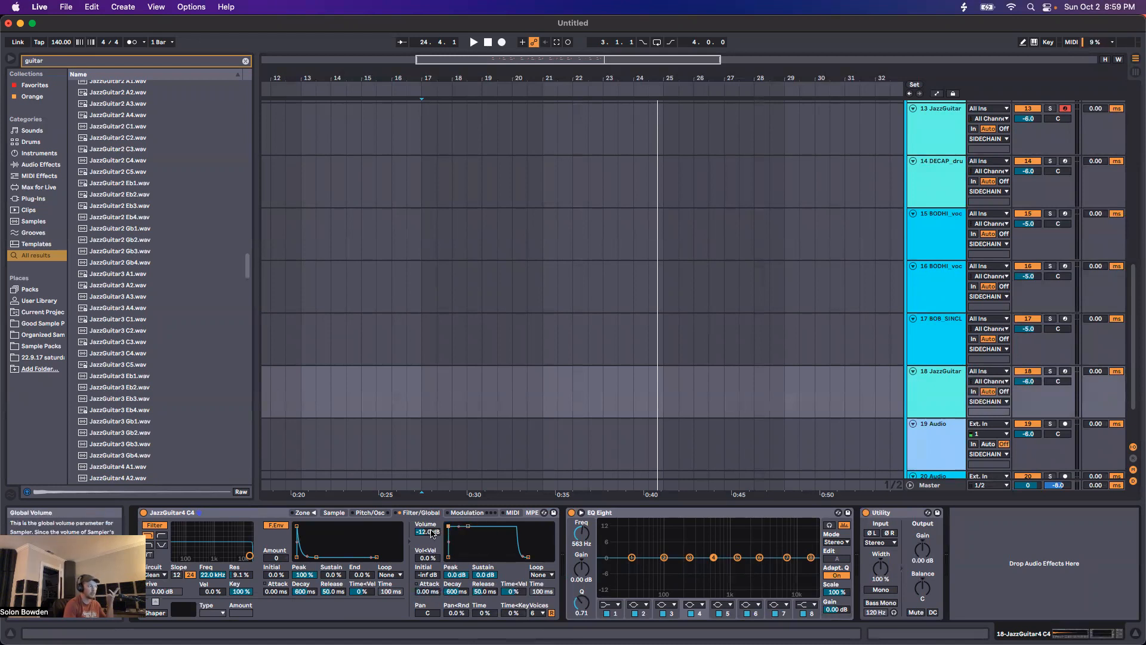
click(539, 577)
click(540, 577)
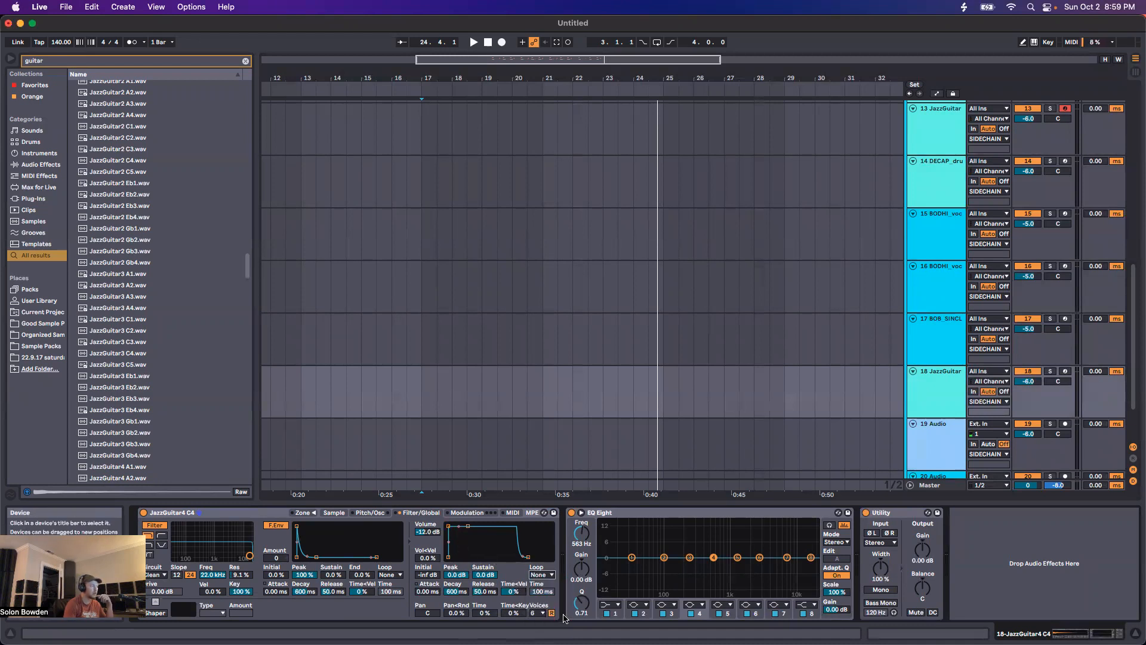
Step: Review Sampler's modulation settings, temporarily enabling the auxiliary envelope to examine its list of modulation destinations
click(467, 513)
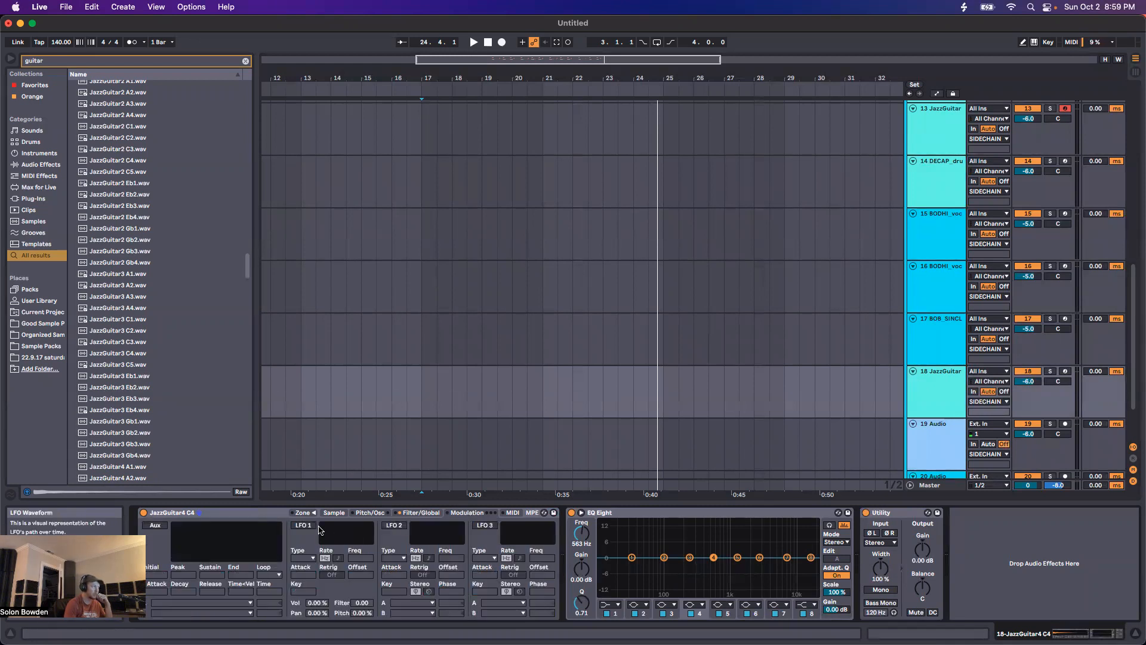
click(155, 526)
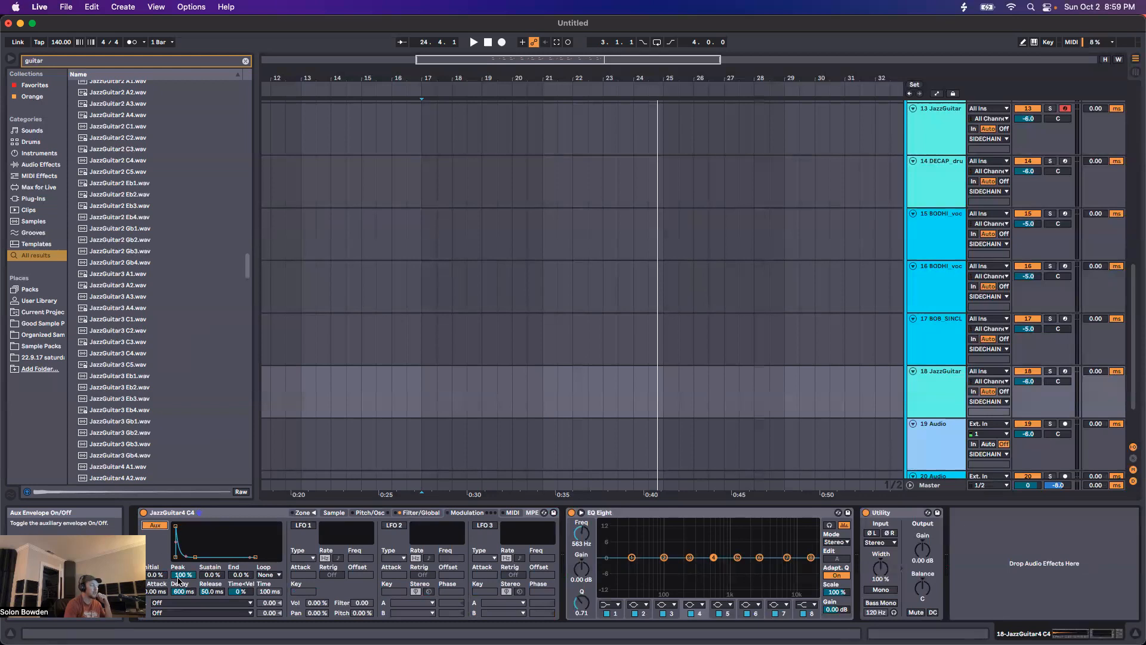
click(188, 603)
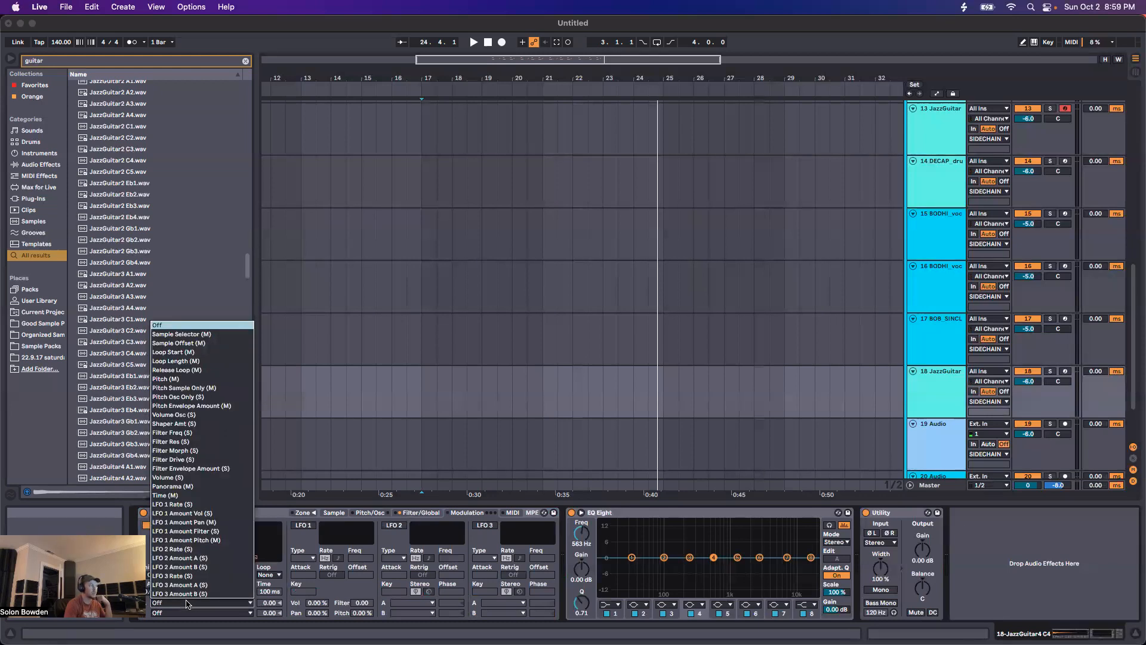
click(188, 603)
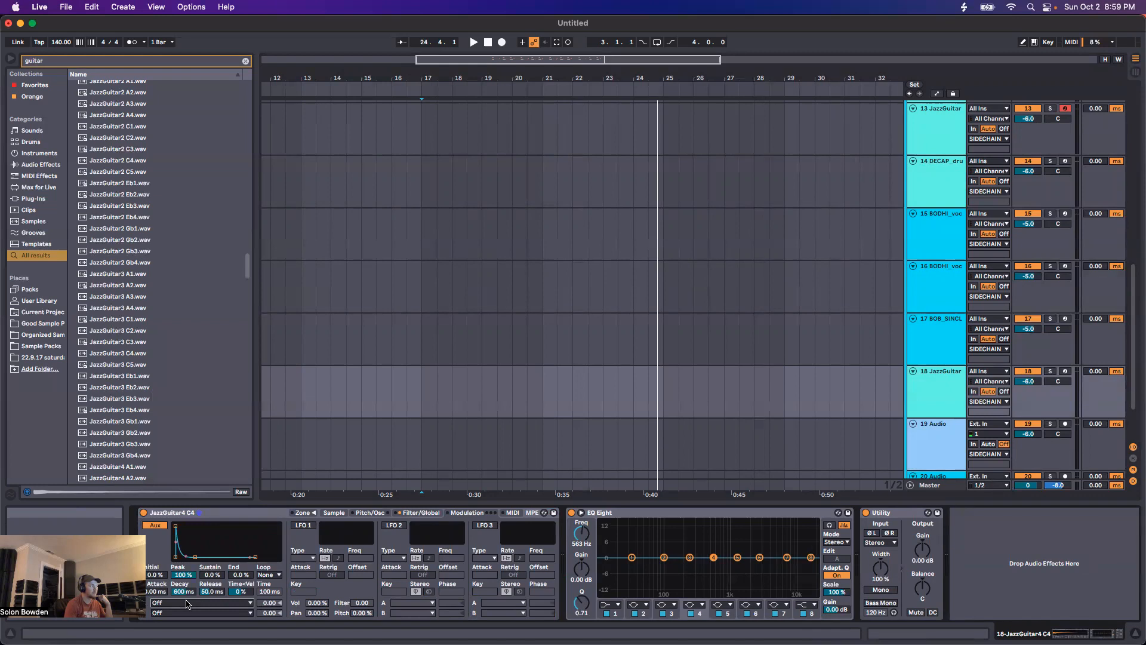
click(155, 526)
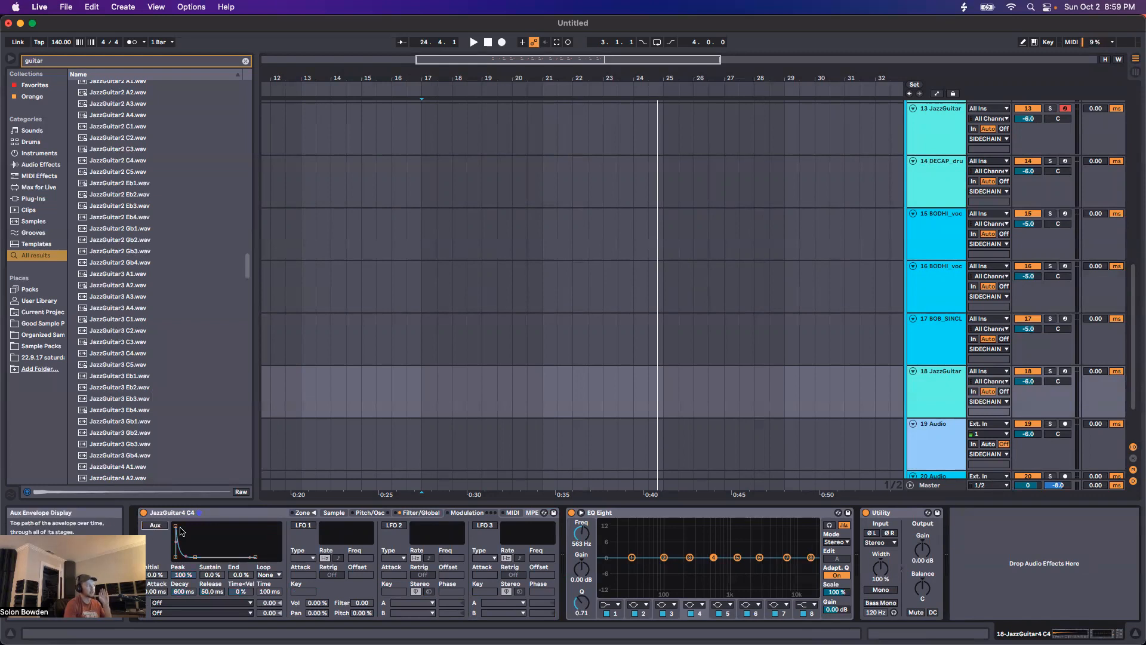
Step: Turn on Reverse for the JazzGuitar4 C4 sample, arm track 18, and shorten the sample end to about 50010
click(332, 513)
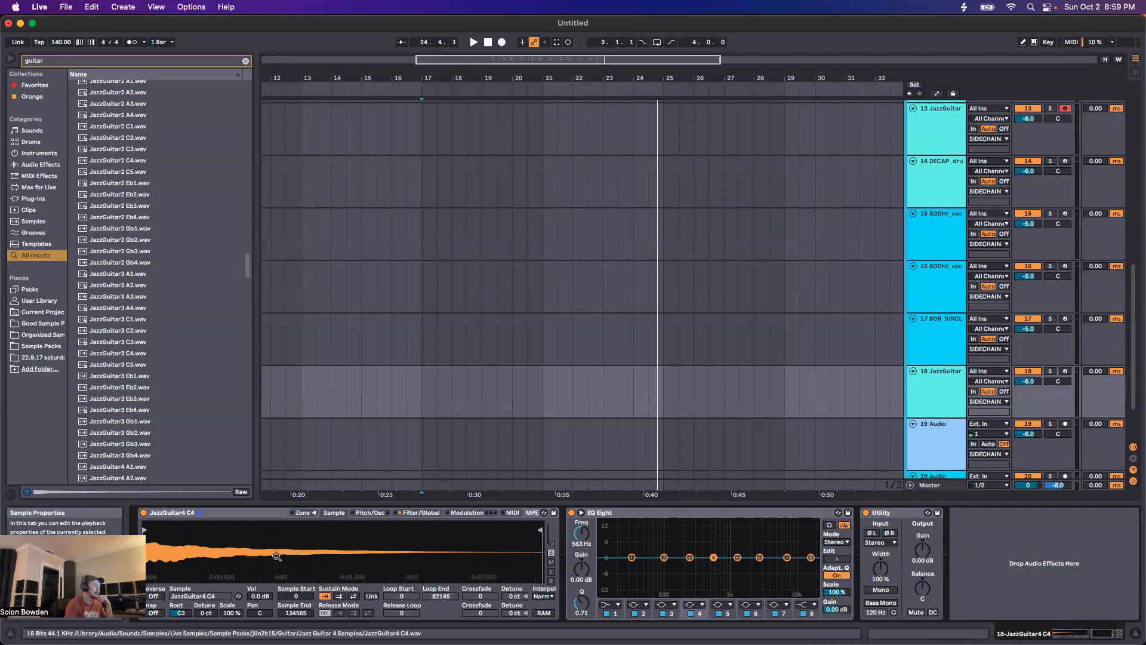
click(153, 596)
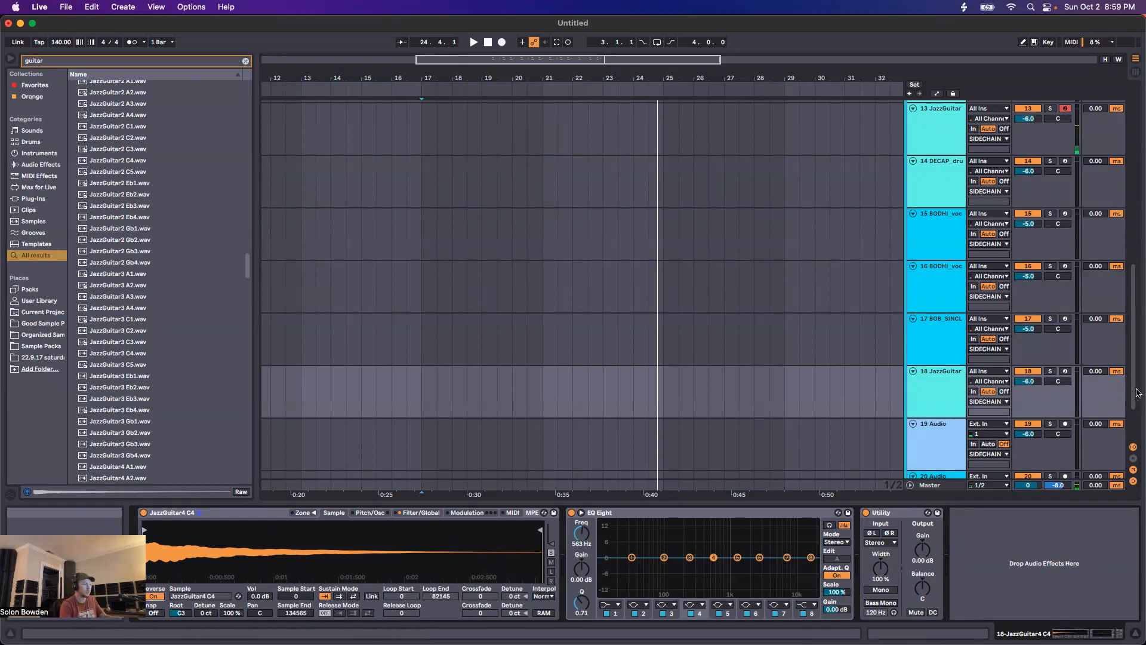
click(1066, 371)
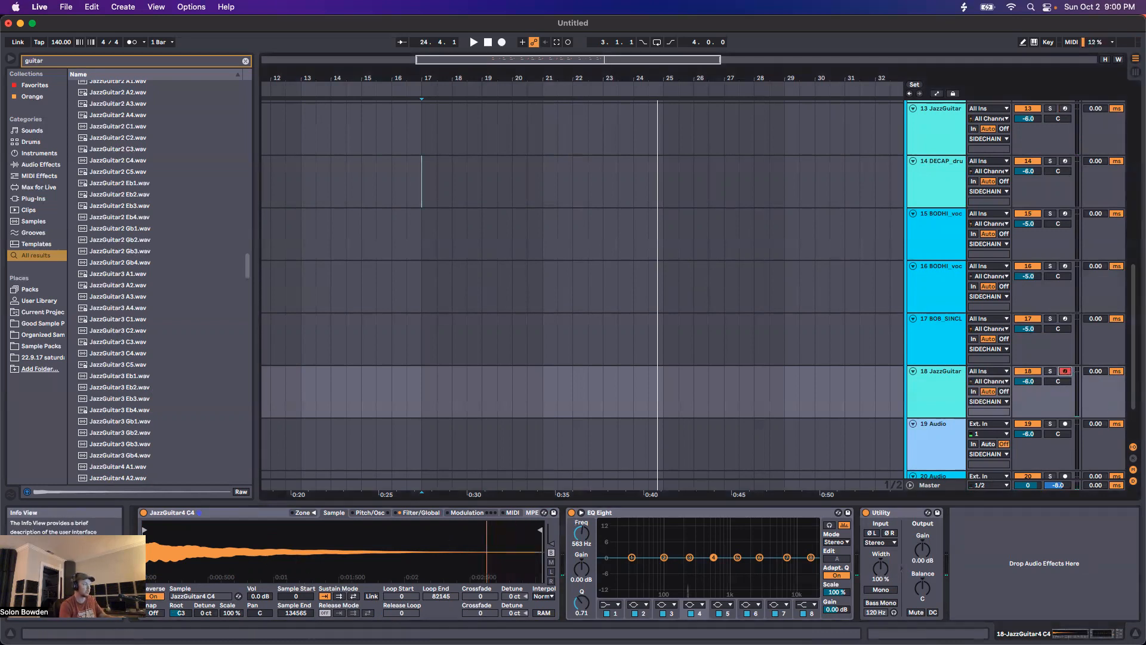
drag(539, 530, 359, 530)
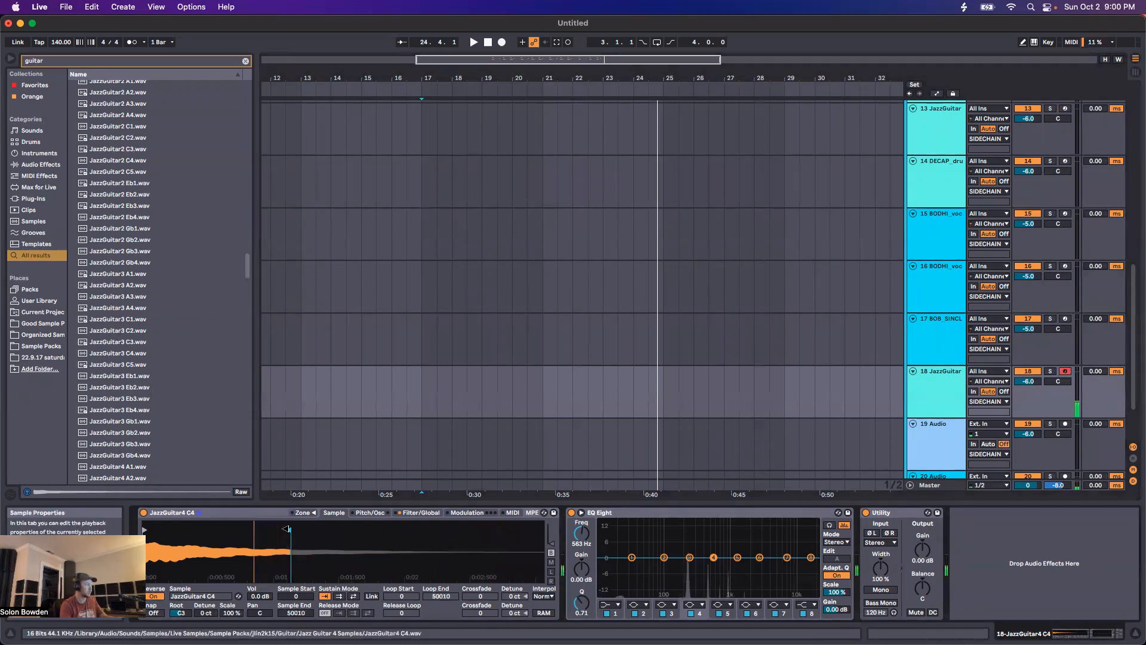
Step: Turn off Reverse, enable Snap, and extend the JazzGuitar4 C4 sample end to 134377
click(156, 596)
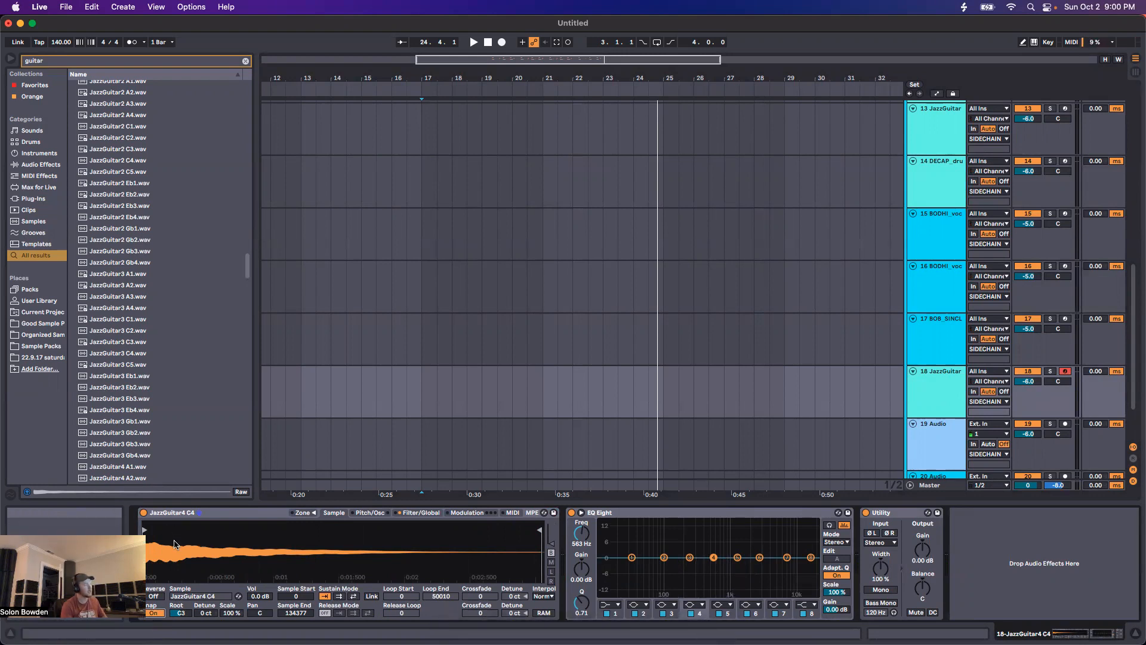
scroll(208, 560, up, 10)
scroll(214, 561, up, 3)
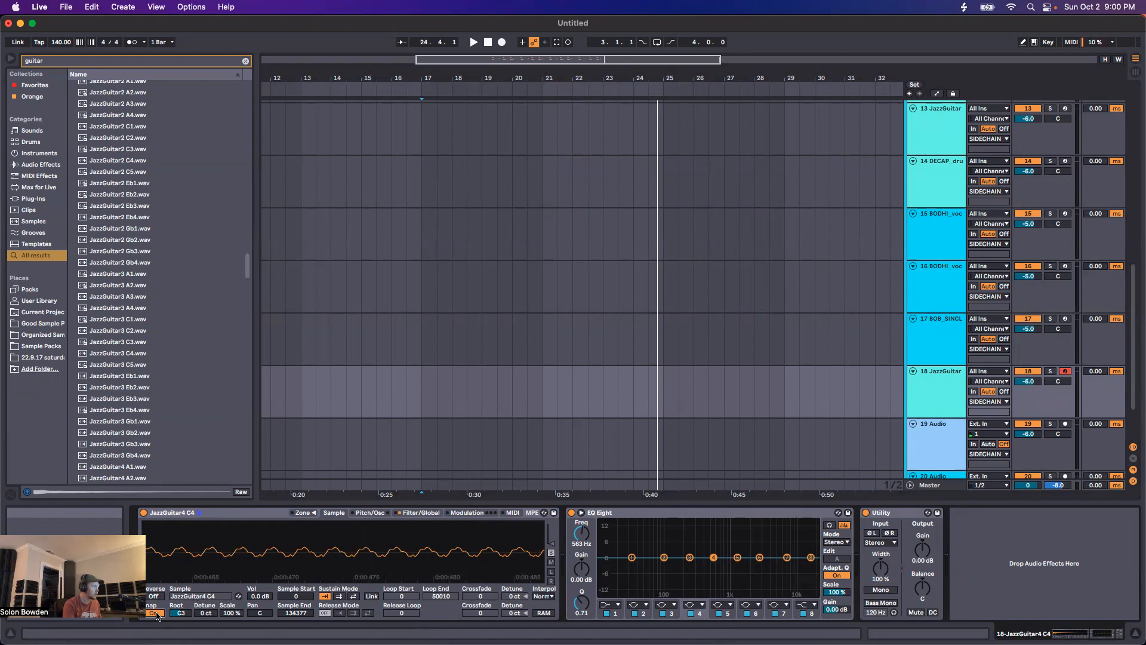
scroll(210, 551, down, 6)
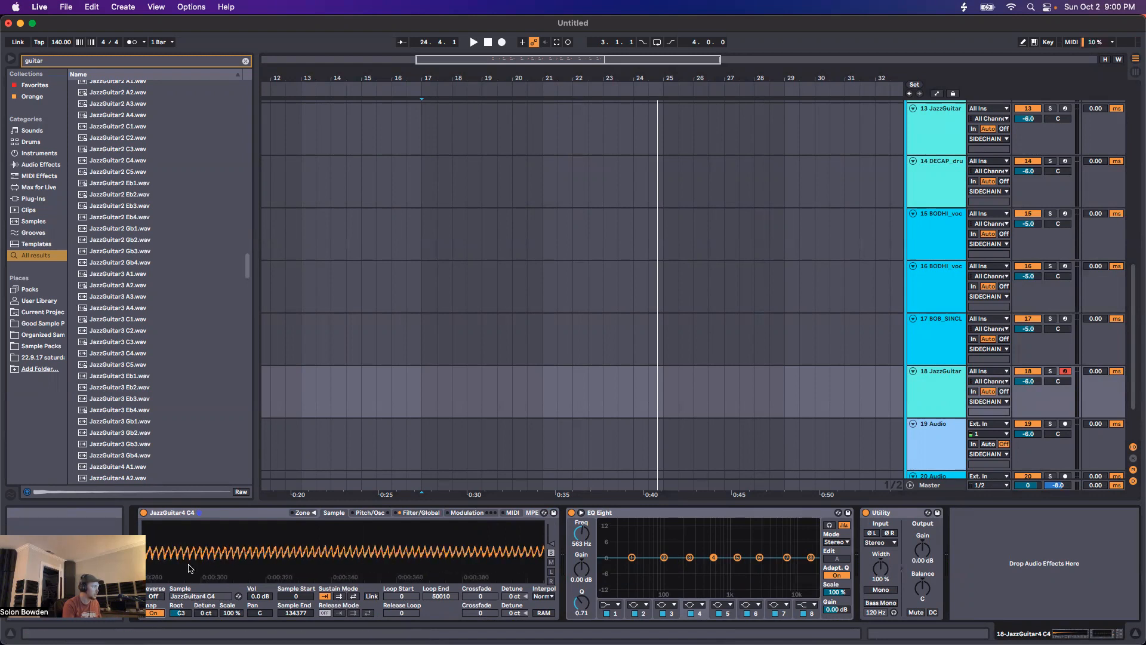
Step: Move the sample start to a zero crossing at 2202, toggling Snap off and back on
scroll(178, 573, left, 5)
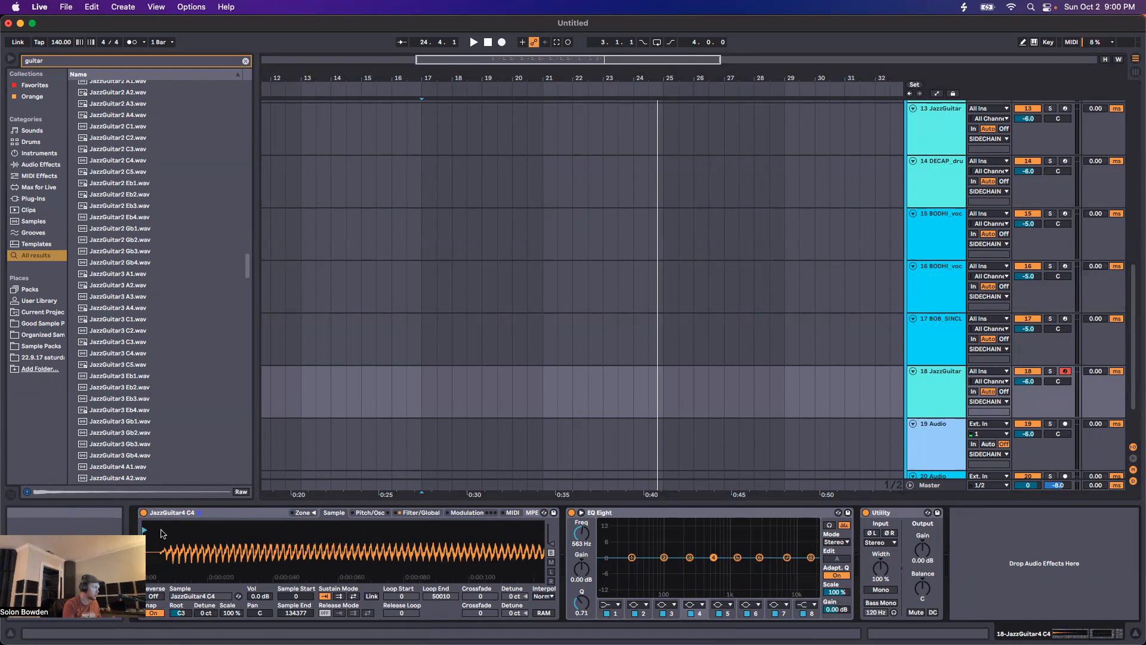
mouse_move(145, 530)
mouse_down()
mouse_move(314, 535)
mouse_move(313, 560)
mouse_move(265, 560)
mouse_up()
click(154, 613)
click(154, 612)
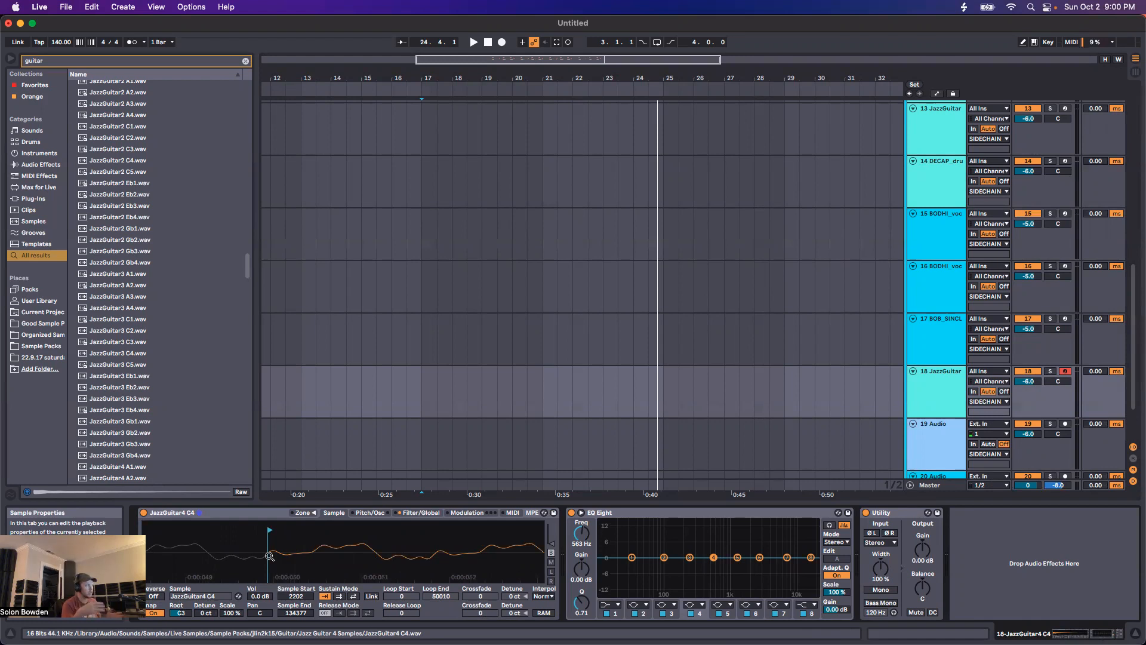
Step: Return the sample start marker to the beginning of the JazzGuitar4 C4 waveform
scroll(270, 555, down, 5)
scroll(269, 556, down, 5)
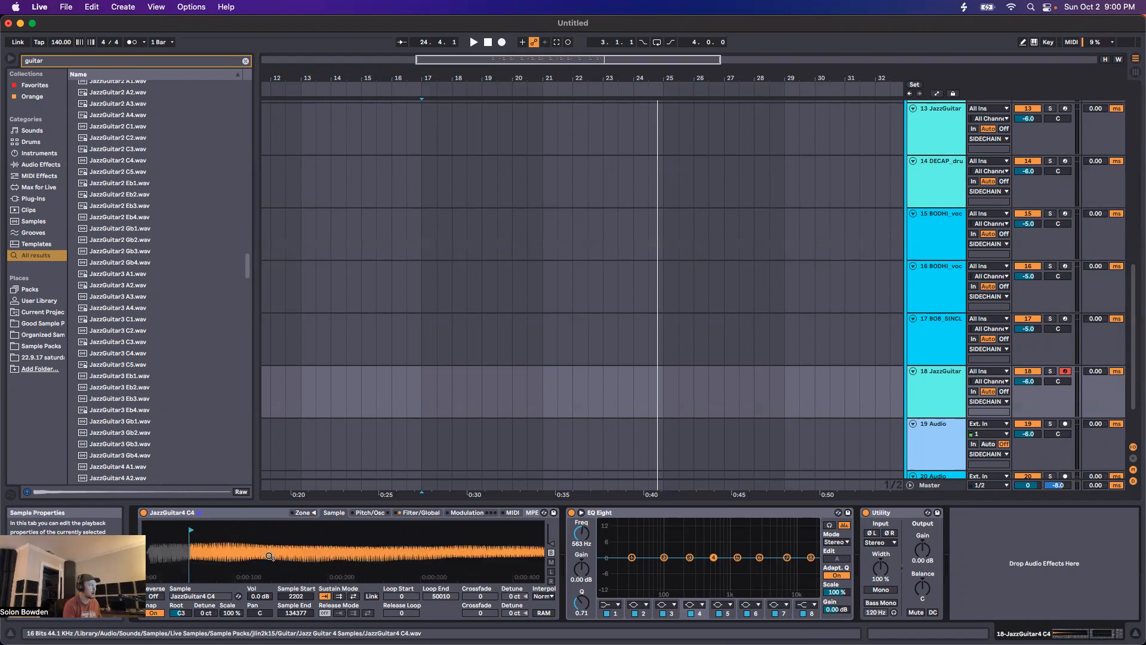
drag(158, 528, 144, 528)
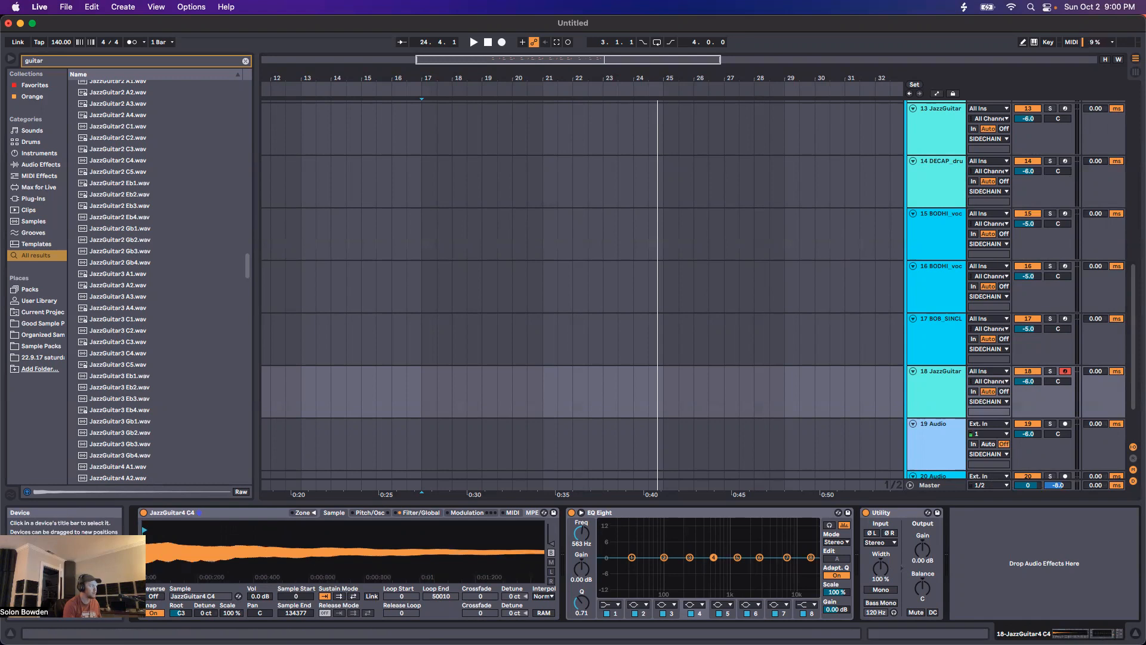
Step: Turn off Snap for the JazzGuitar4 C4 sample, and briefly lengthen the volume envelope's attack before restoring it
click(154, 612)
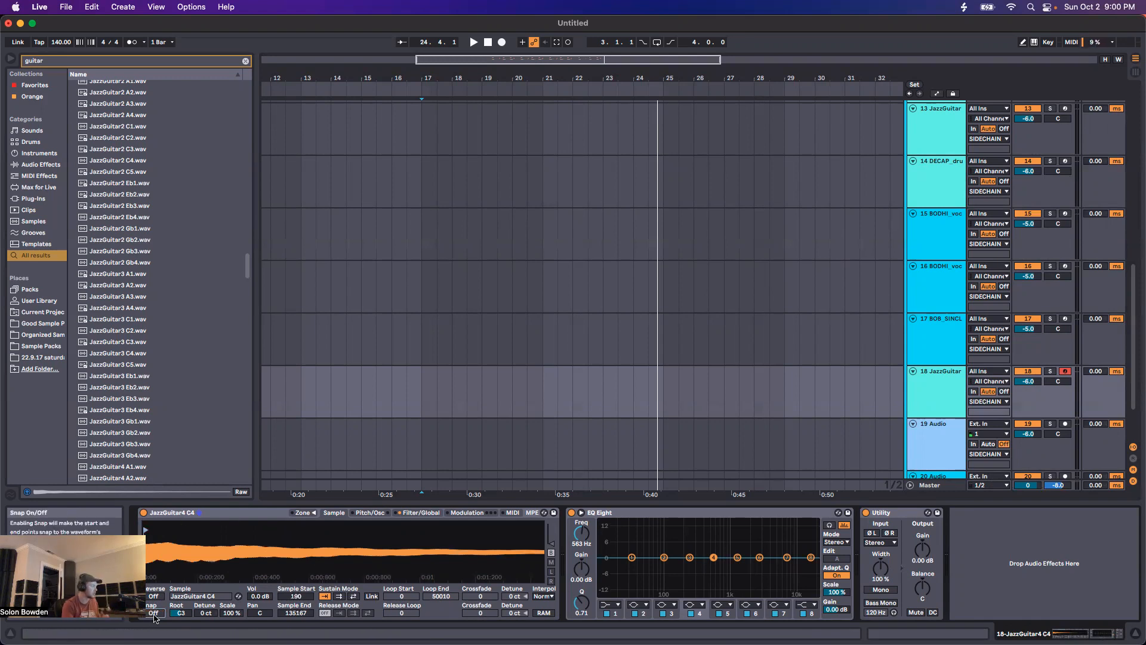
click(413, 513)
drag(449, 526, 459, 526)
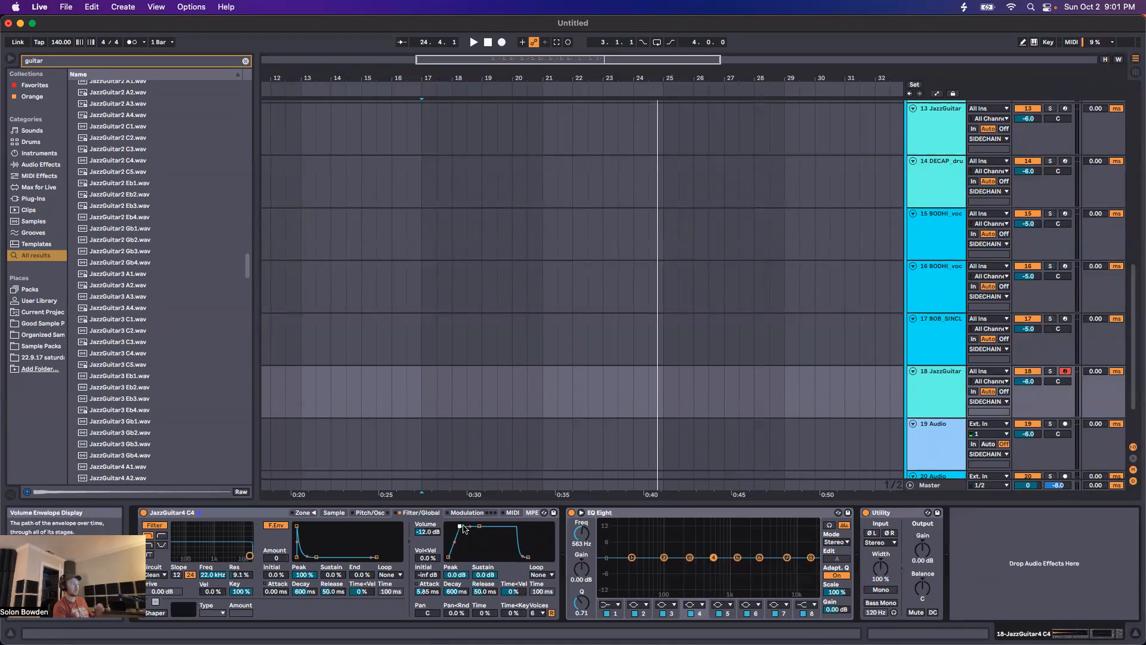
drag(460, 527, 449, 528)
click(333, 512)
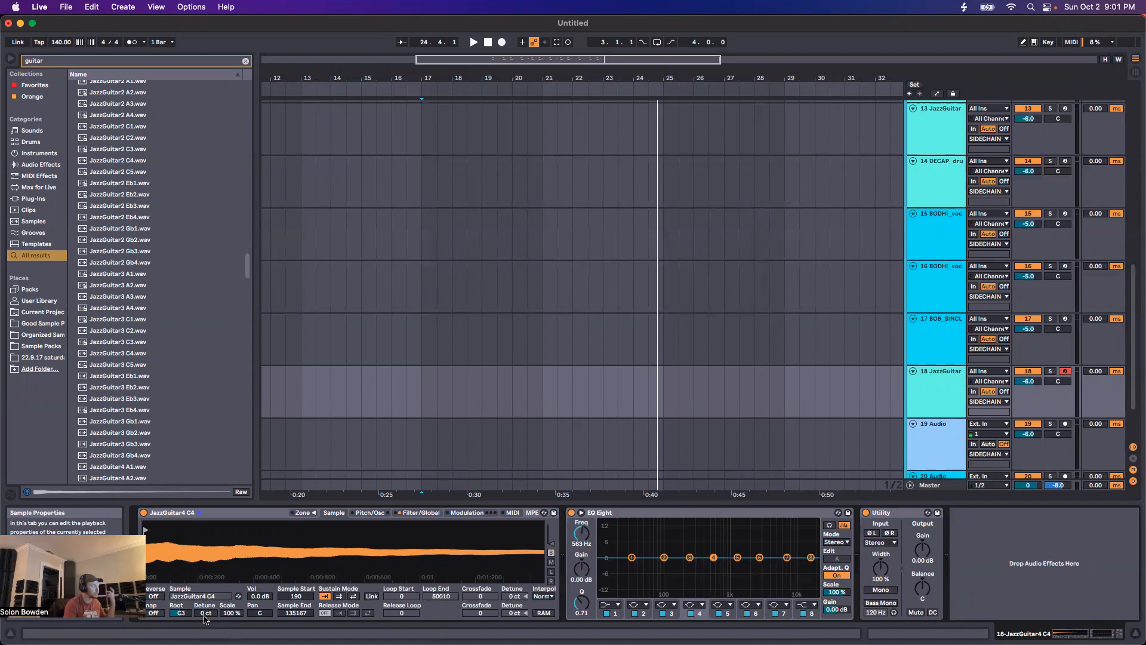
Step: Replace the sample in Sampler with JazzGuitar3 C2 from the guitar search results
scroll(126, 391, down, 2)
drag(109, 345, 150, 345)
drag(107, 292, 286, 549)
Step: Search the browser for "tuner" and add the Tuner device to the end of the JazzGuitar track's device chain
key(super+f)
text(tuner)
key(Down)
key(Return)
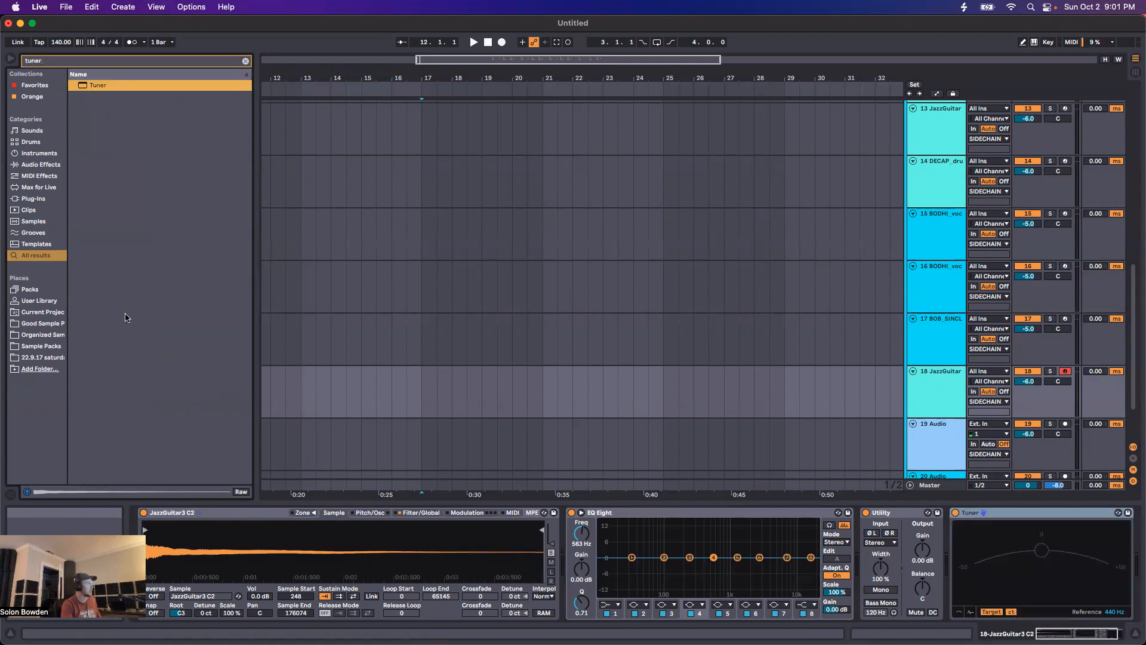
Step: Search the browser for "jazzguitar", load JazzGuitar2 Eb2 into Sampler, and set its root key to D#3
click(244, 61)
text(jazzguitar)
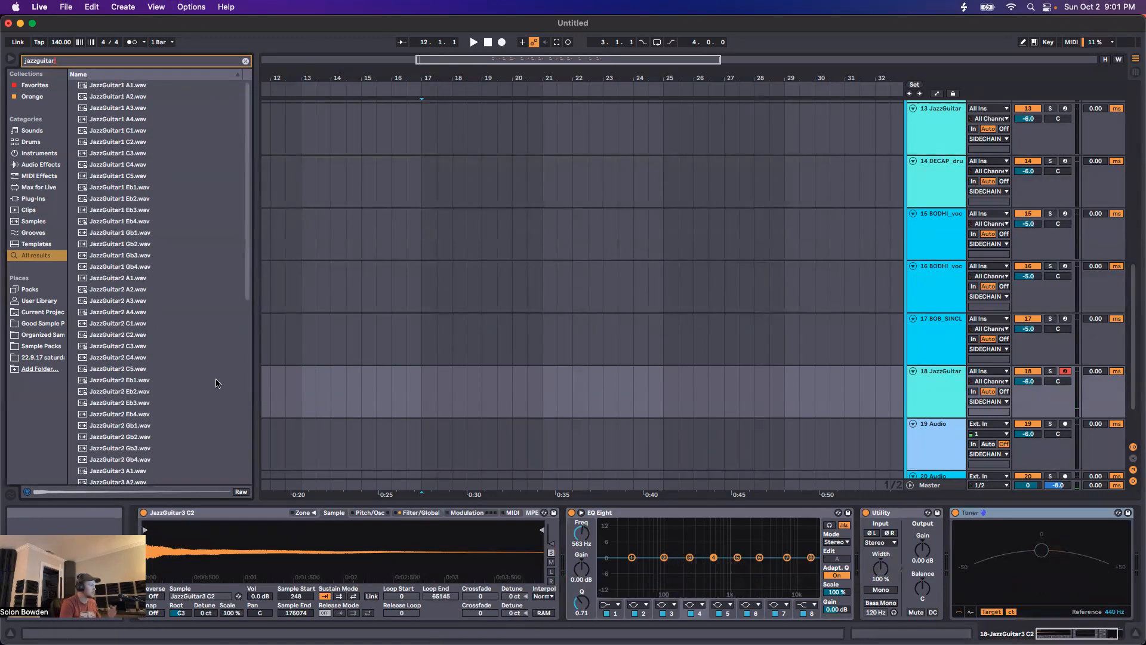
drag(108, 394, 239, 548)
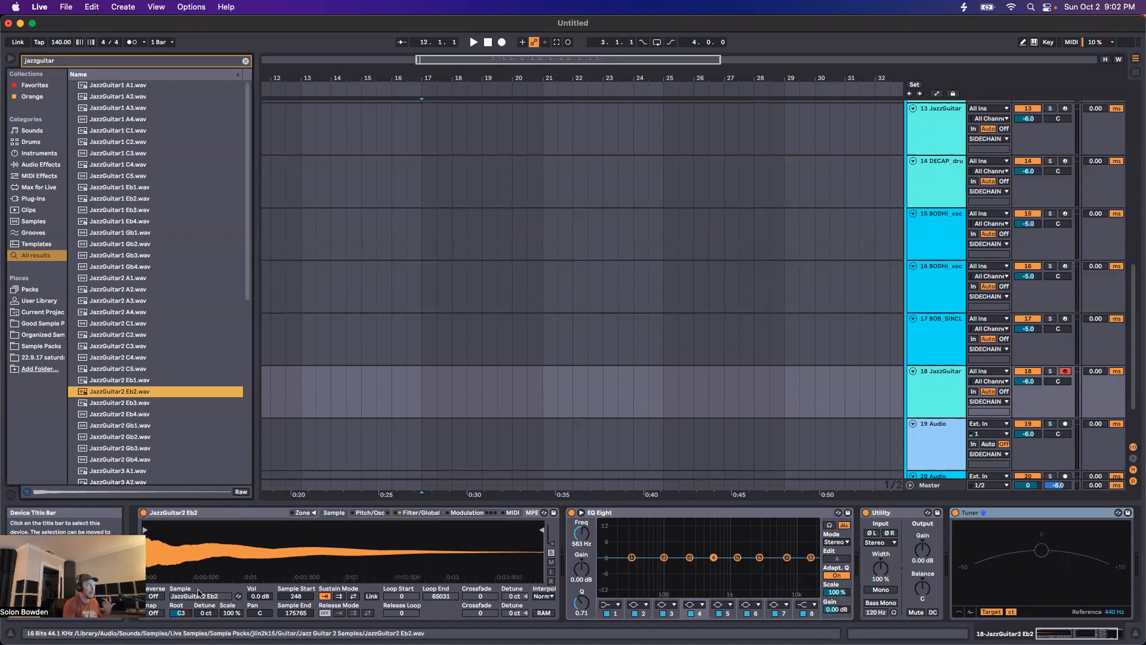
drag(181, 612, 181, 603)
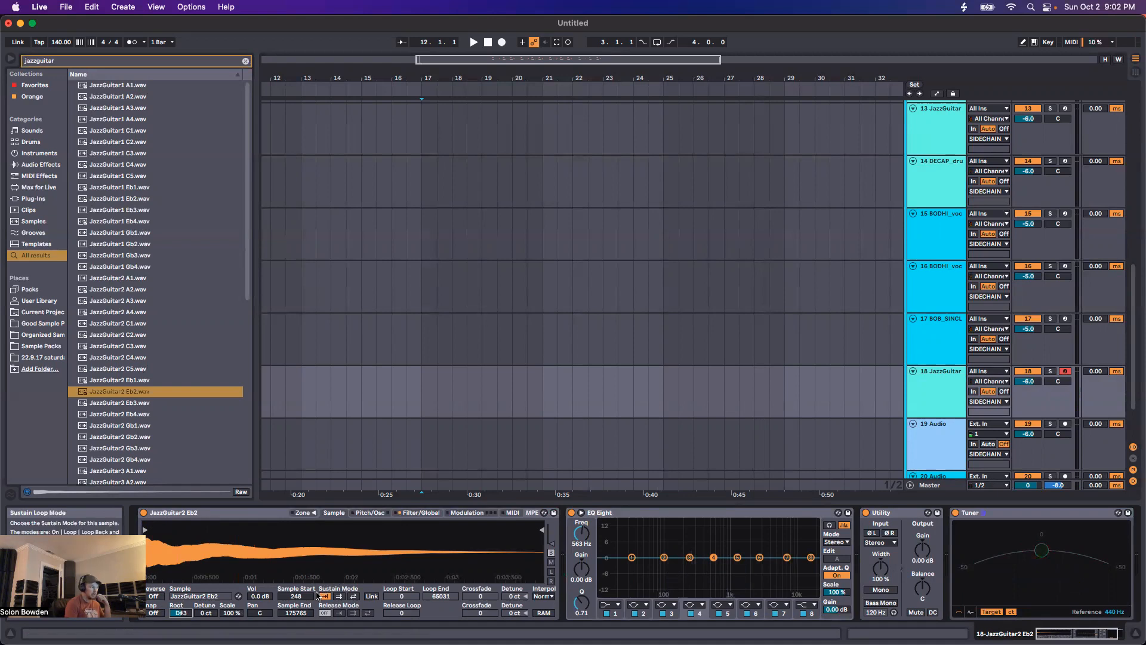
Step: Set the JazzGuitar2 Eb2 sample start to 0 and shorten its sample end to about 57979
mouse_move(295, 597)
mouse_down()
mouse_move(295, 580)
mouse_move(296, 598)
mouse_up()
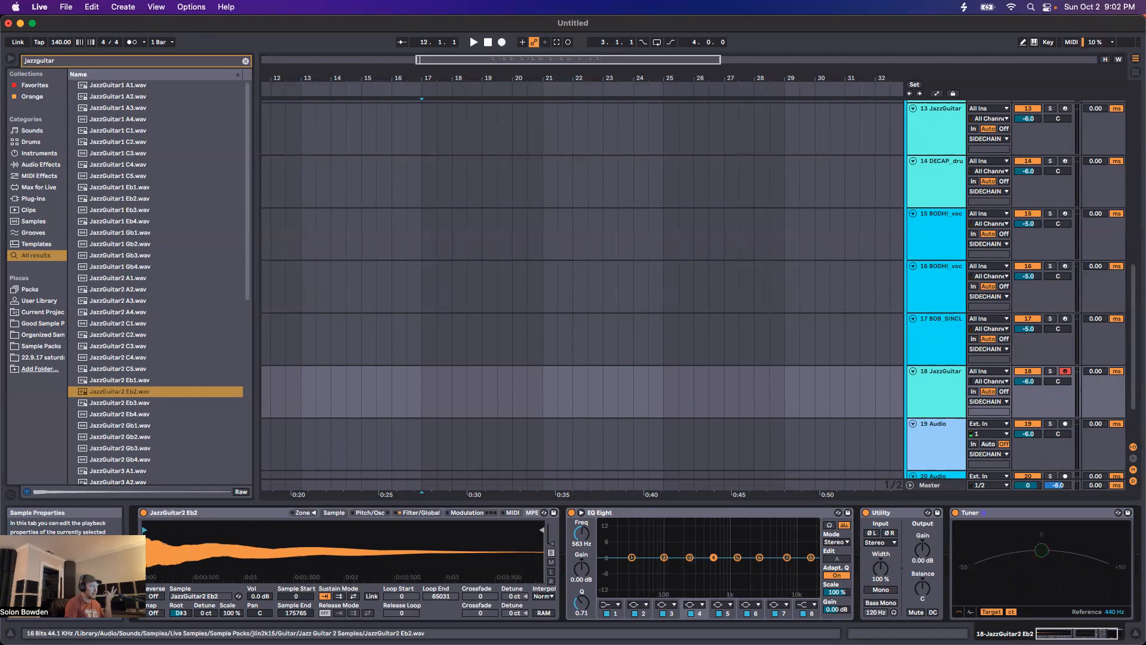
mouse_move(296, 613)
mouse_down()
mouse_move(296, 622)
mouse_move(296, 612)
mouse_up()
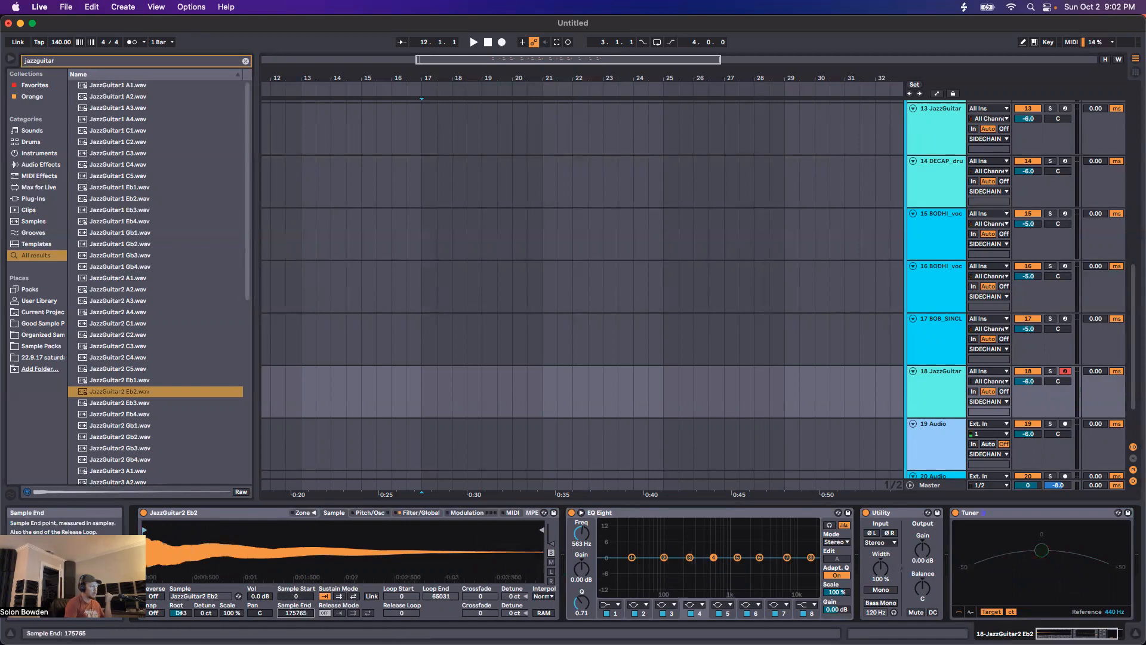
click(260, 596)
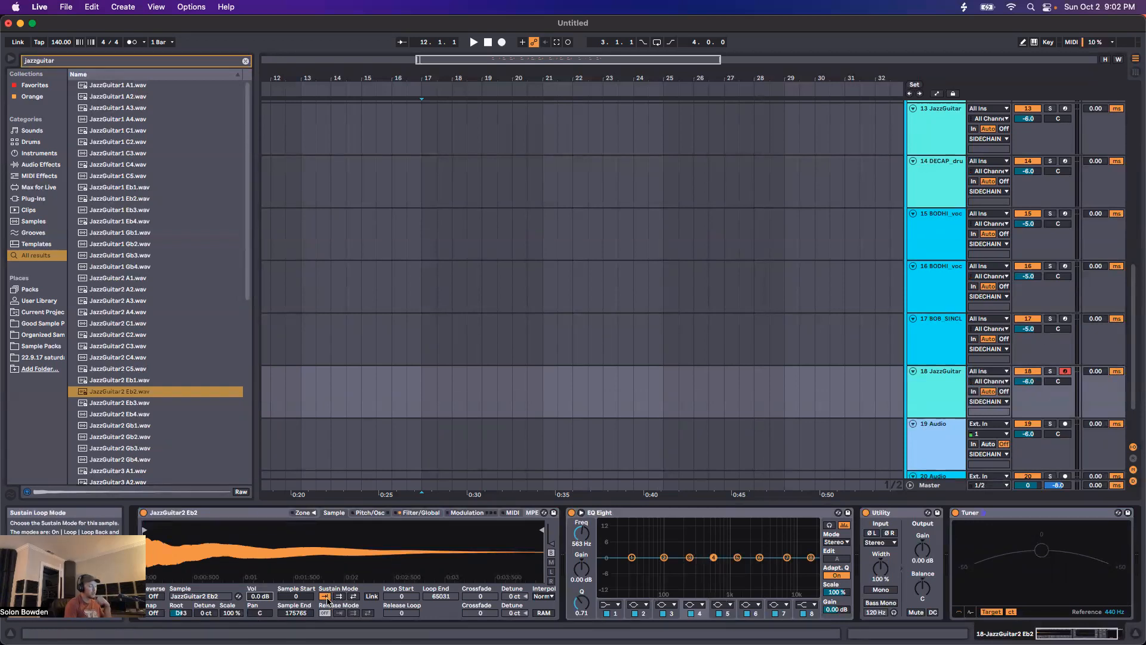
drag(541, 529, 154, 536)
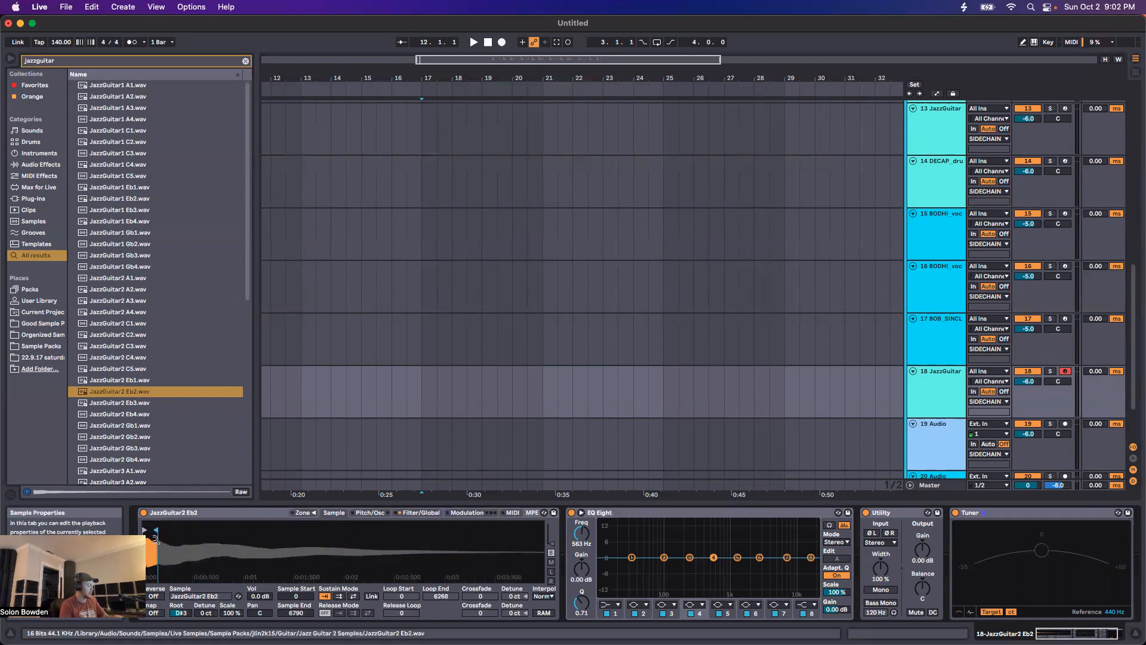
drag(156, 530, 273, 531)
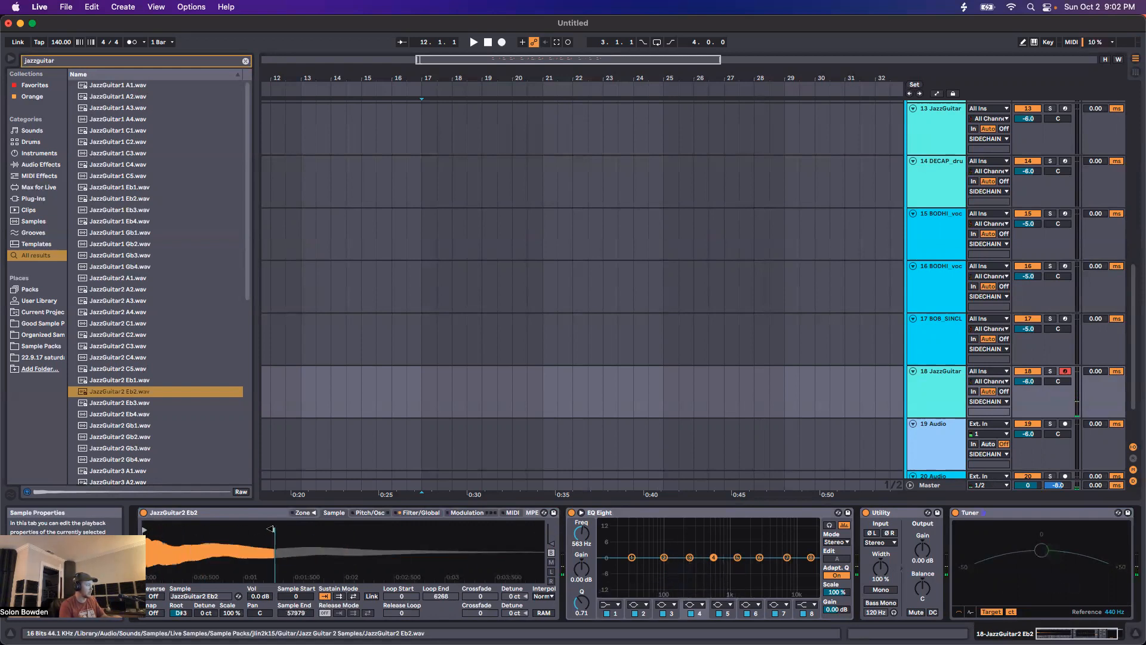
Step: Set up a back-and-forth sustain loop from 20893 to 27161 with a crossfade of 6268
click(339, 596)
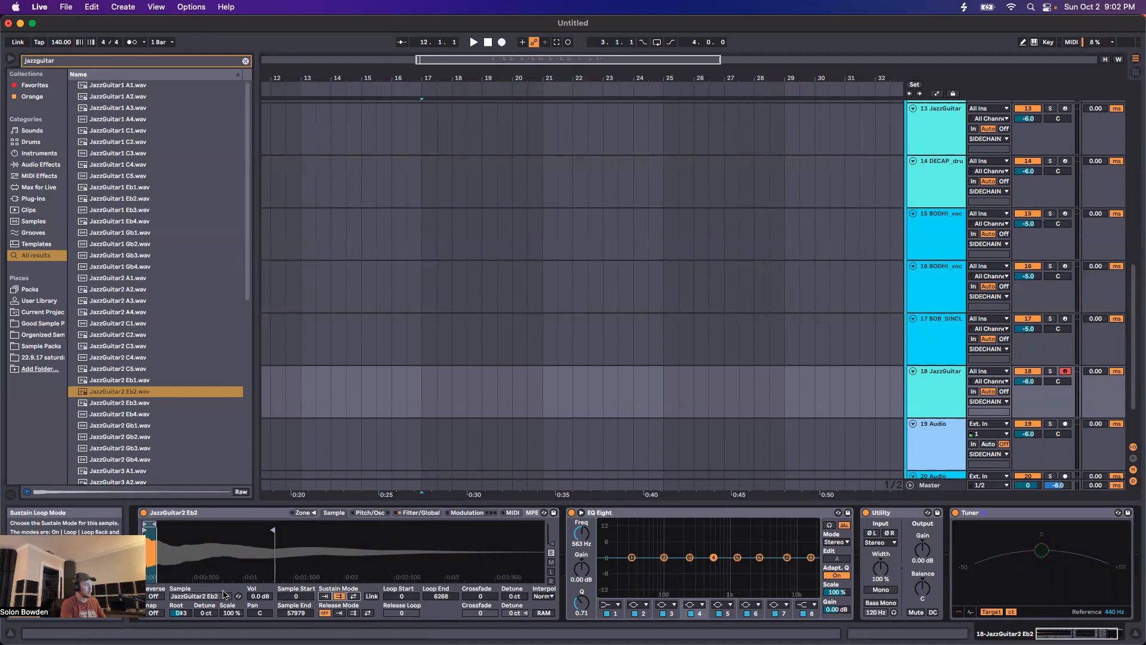
drag(149, 525, 195, 526)
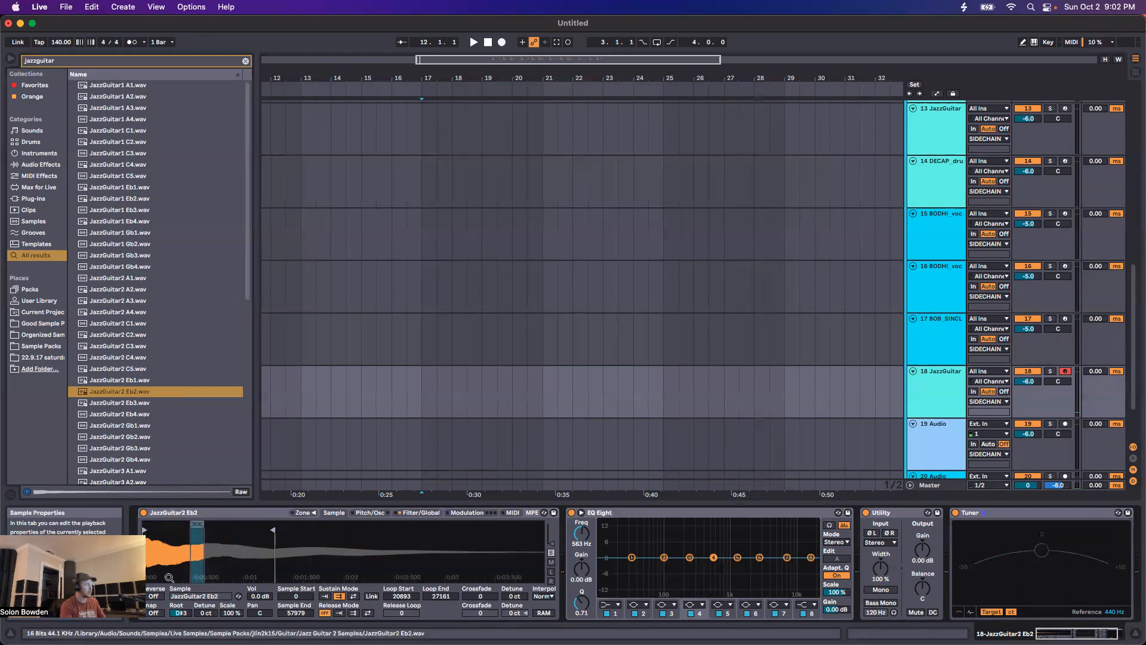
click(353, 595)
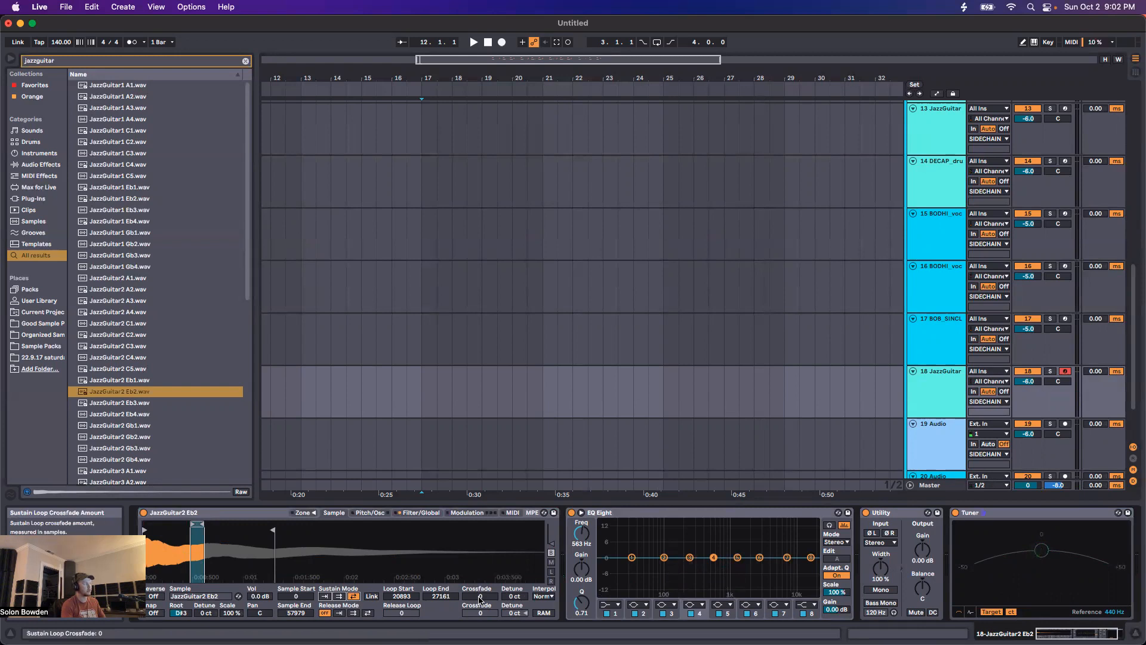
drag(480, 599, 479, 585)
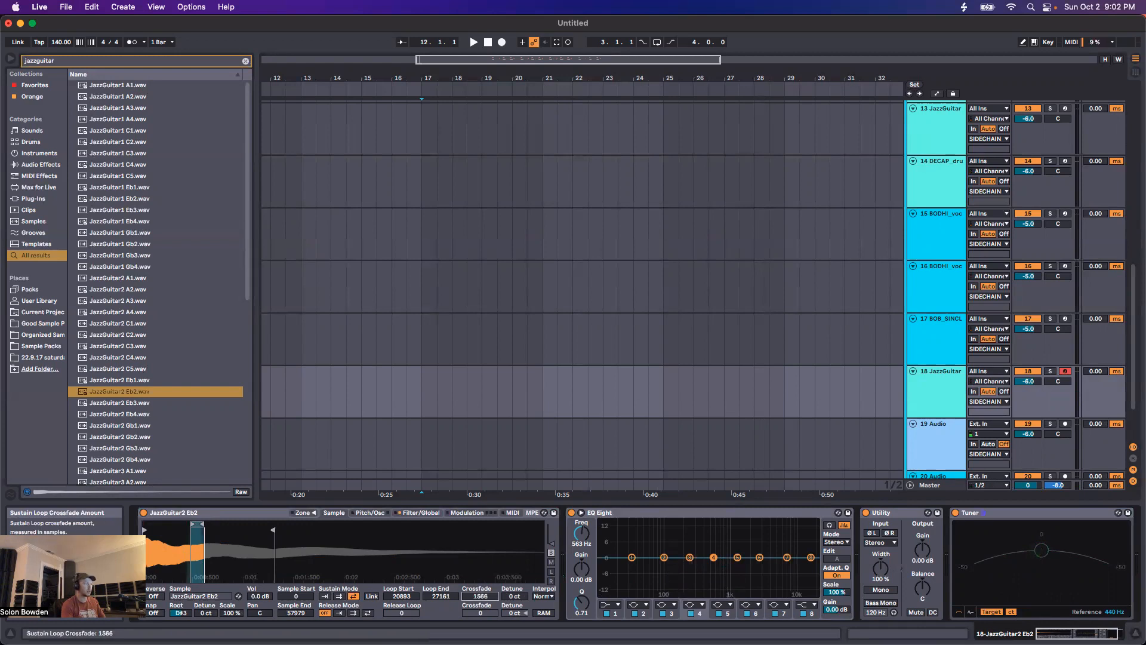
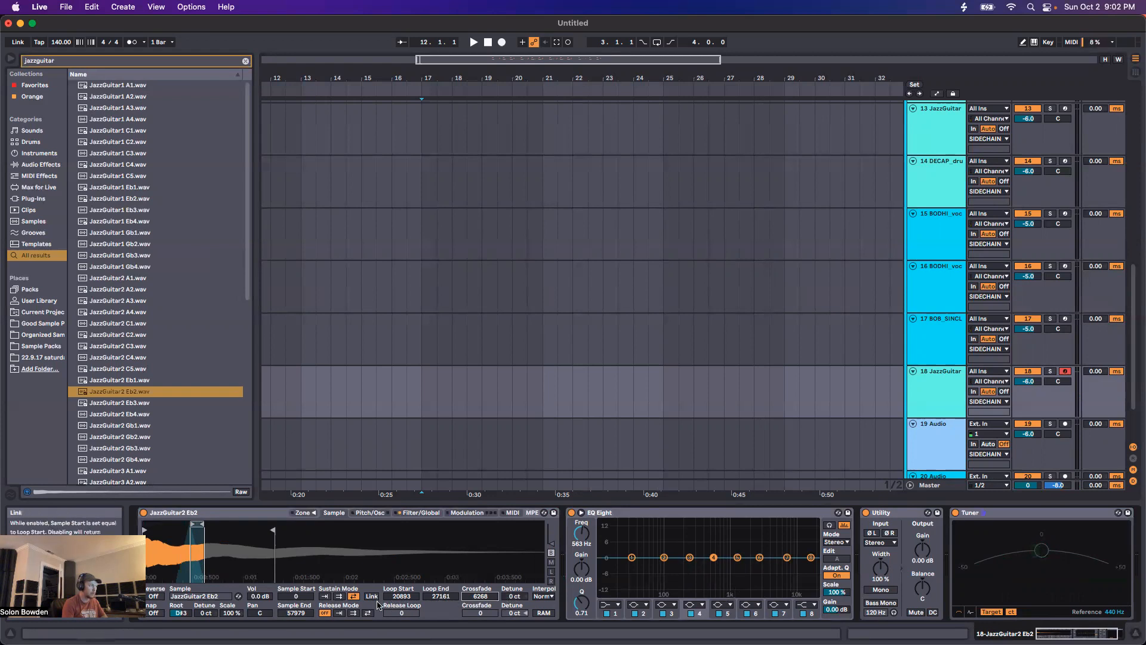
Step: Try the enabled and looped release modes on the sample, and turn Release Mode back off
click(339, 613)
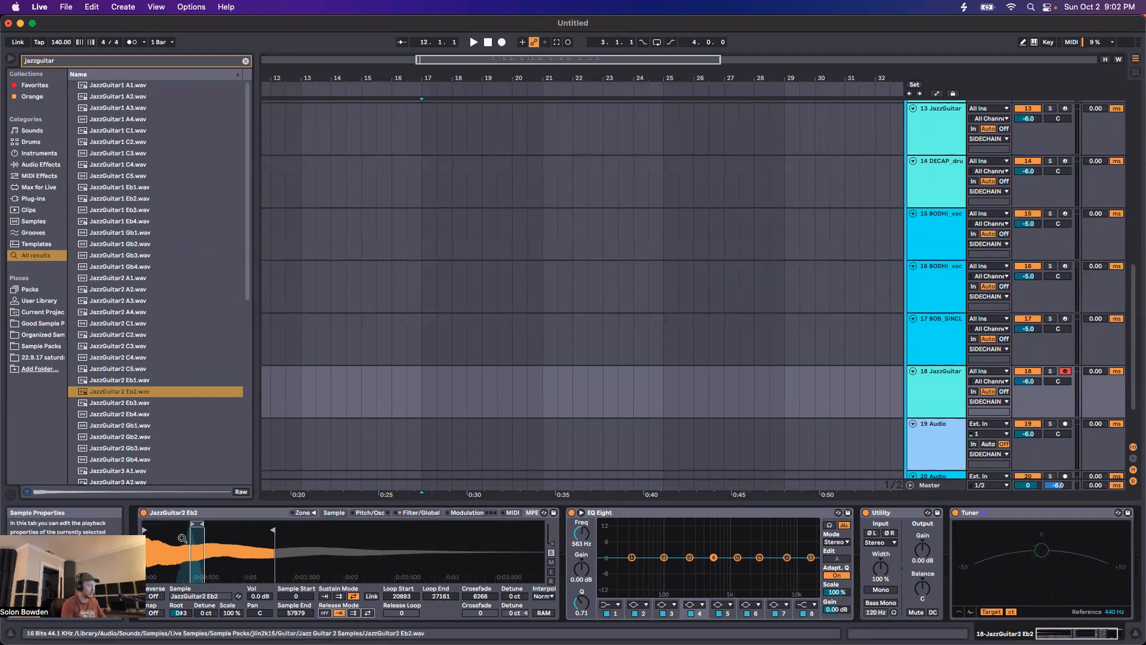
click(354, 613)
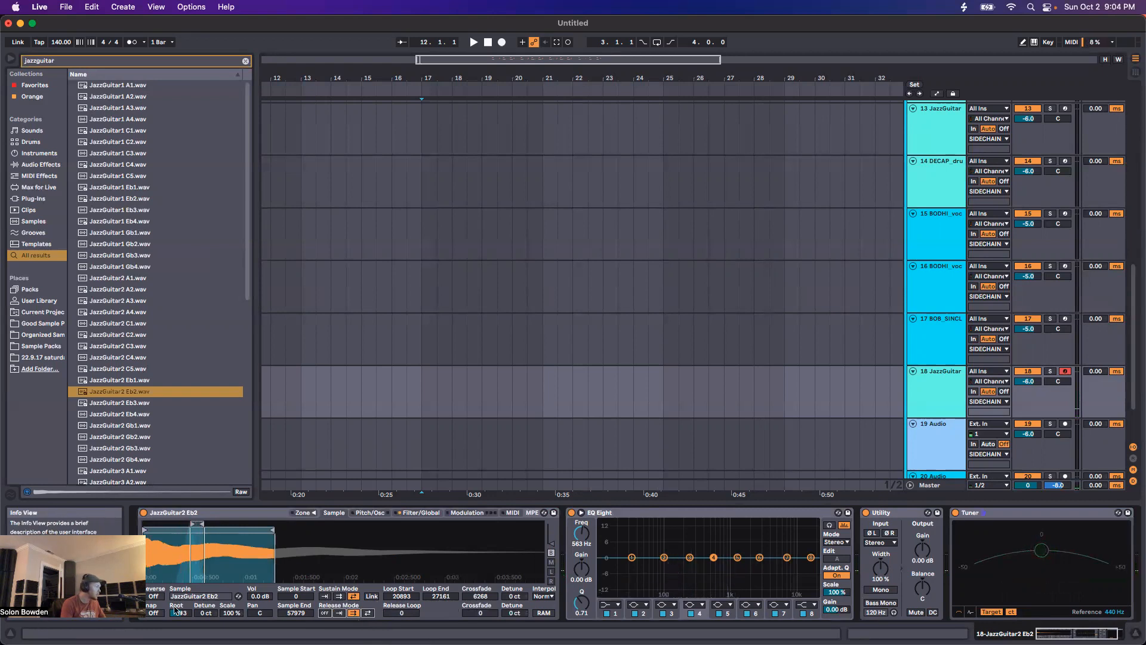
click(324, 612)
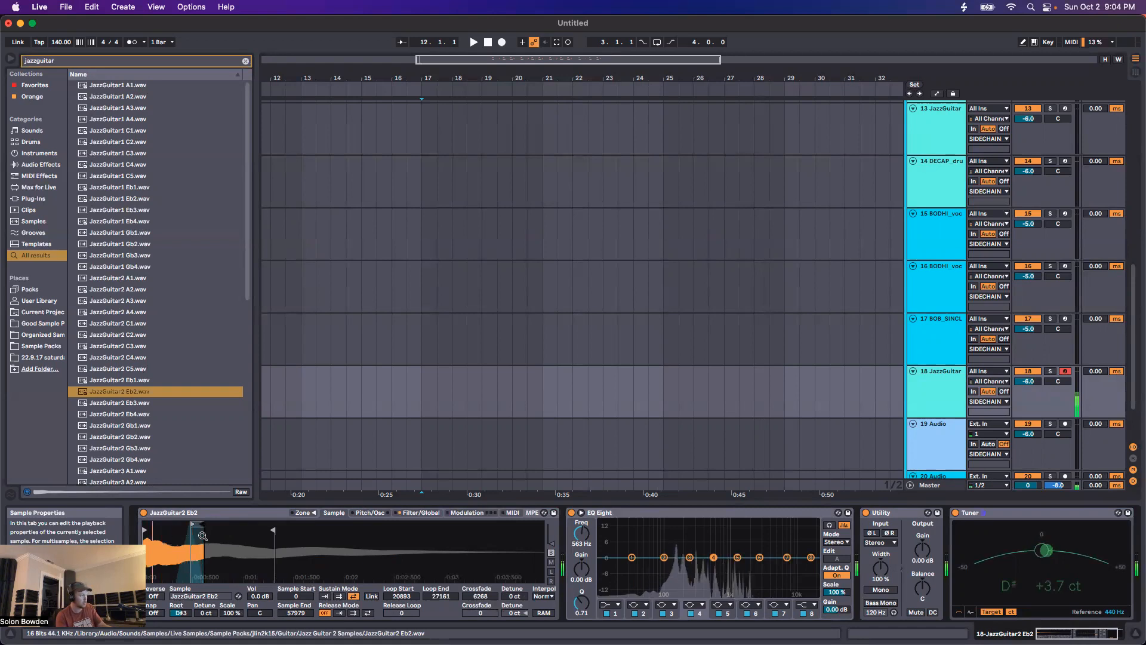
Step: Extend the sample end to about 104467 and move the sustain loop to about 66707–92454
drag(194, 525, 380, 531)
drag(274, 523, 353, 523)
drag(246, 524, 344, 526)
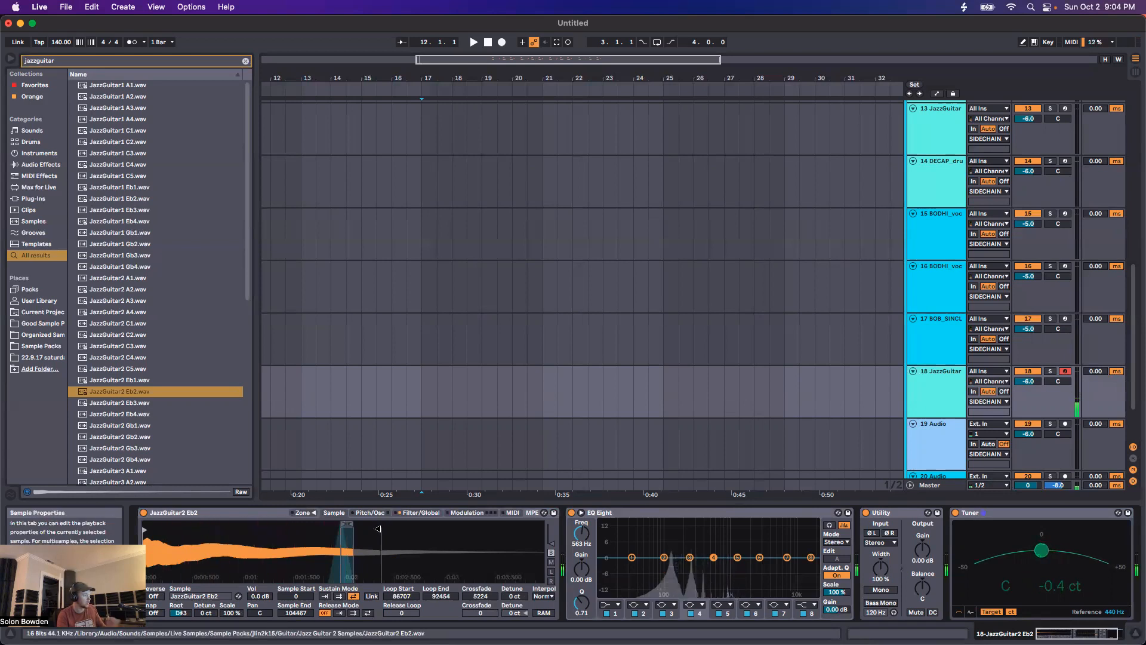
Step: Extend the sample end to 175765, pull the loop start back to about 24810, and switch the sustain mode to no loop
drag(378, 529, 542, 526)
drag(344, 521, 200, 521)
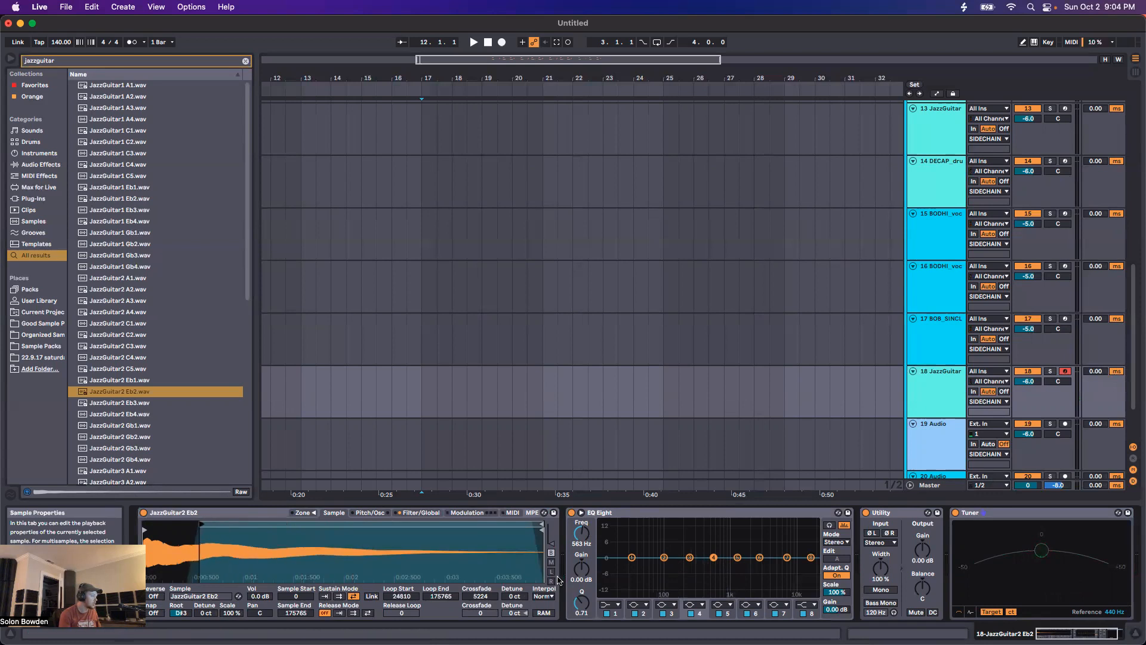
click(324, 595)
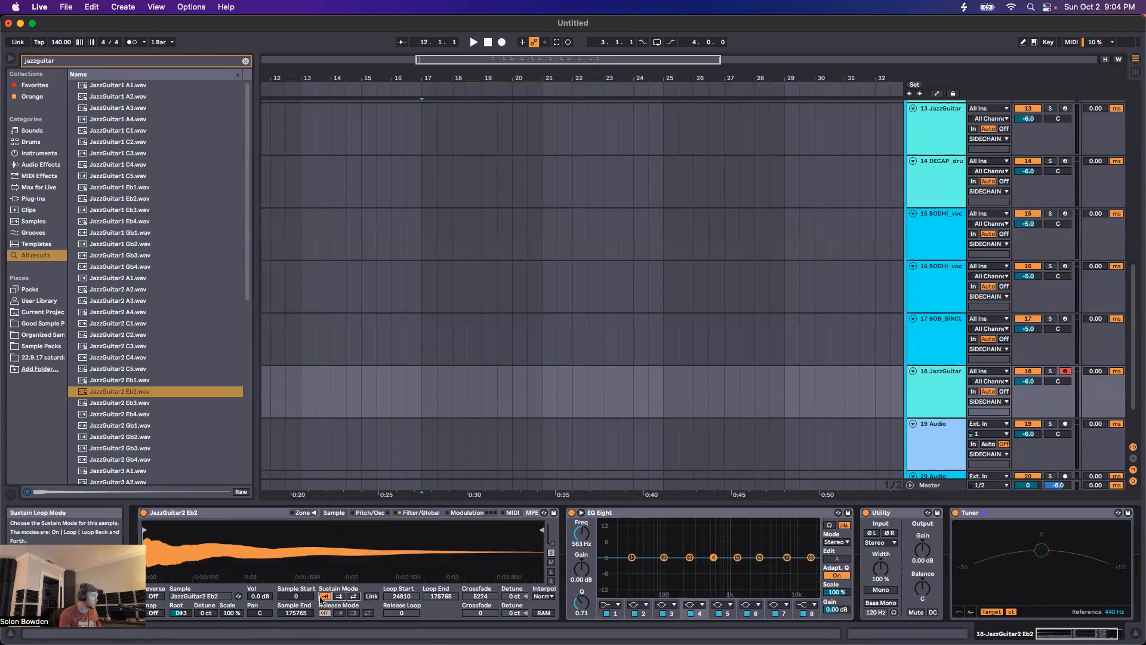
Step: Enable Sampler's pitch envelope with an amount of +12 st, a peak of -100% and a decay of 113 ms
click(369, 512)
click(156, 577)
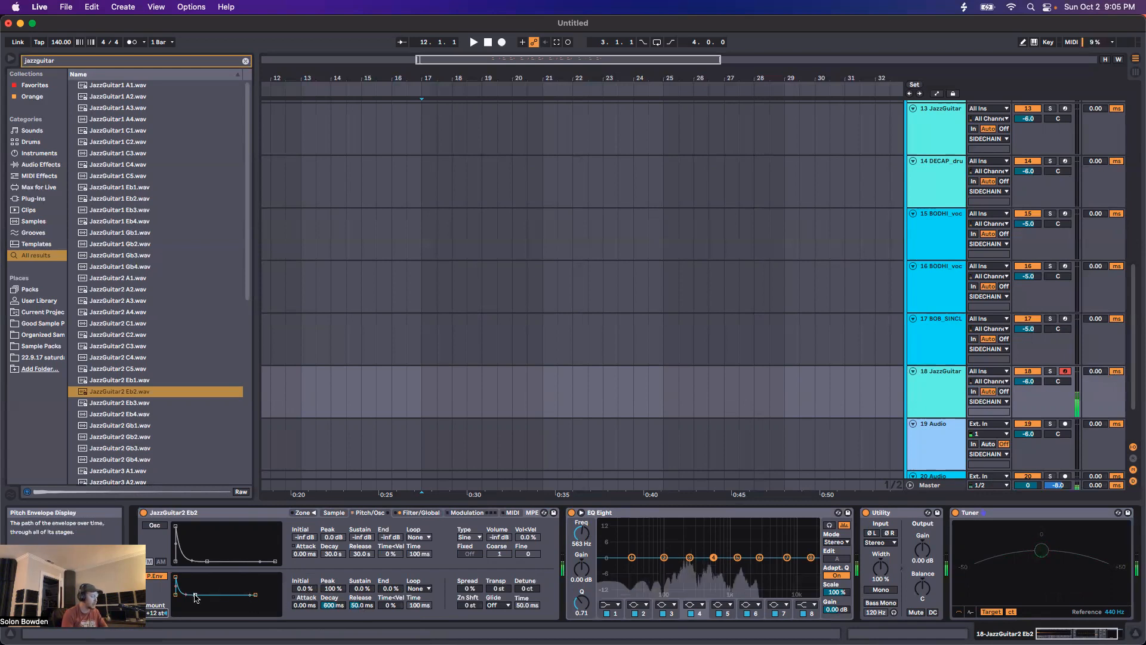
drag(196, 593, 177, 615)
drag(334, 605, 334, 635)
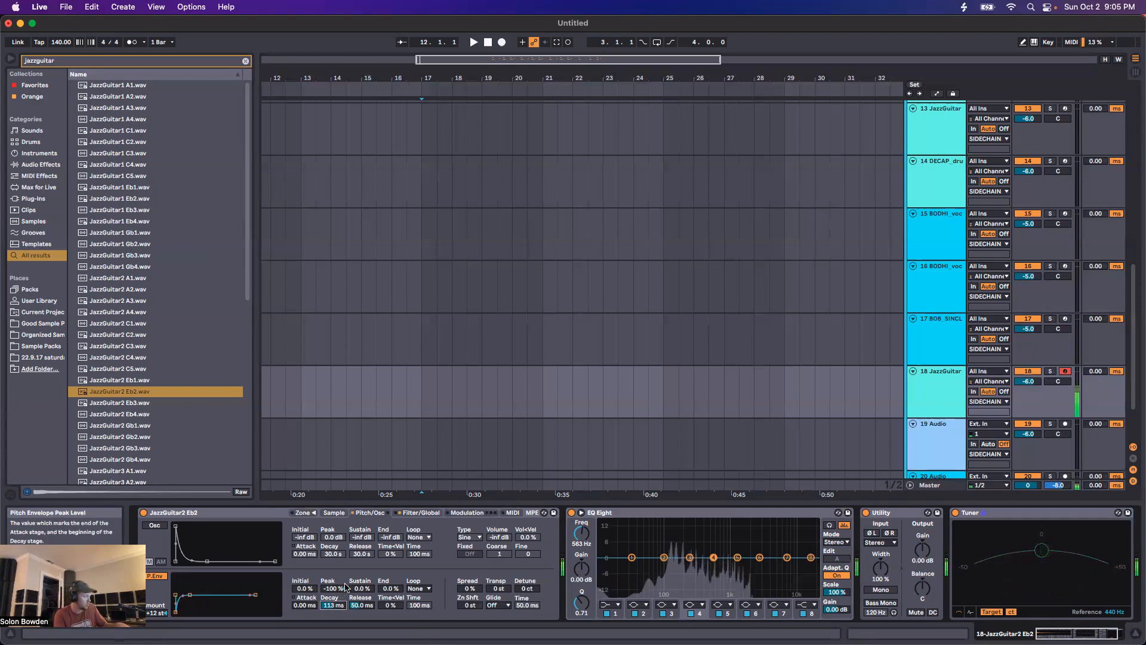
Step: Turn on the modulation oscillator as a sine with a 60 s decay, about -33 dB volume and coarse tuning of 6
click(156, 526)
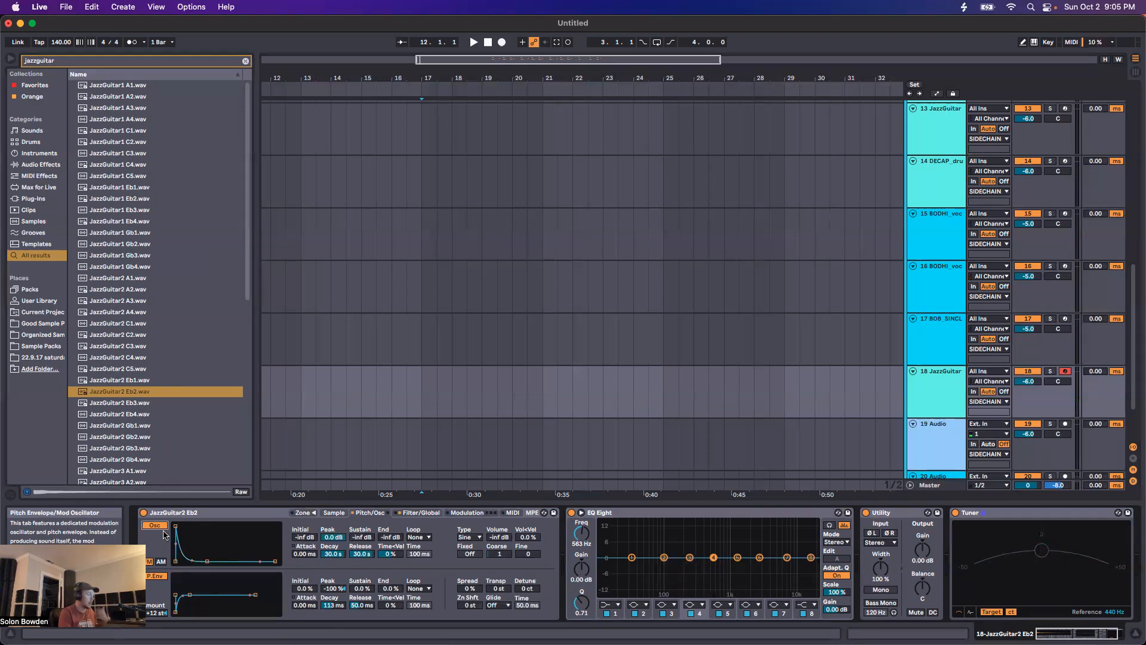
click(470, 537)
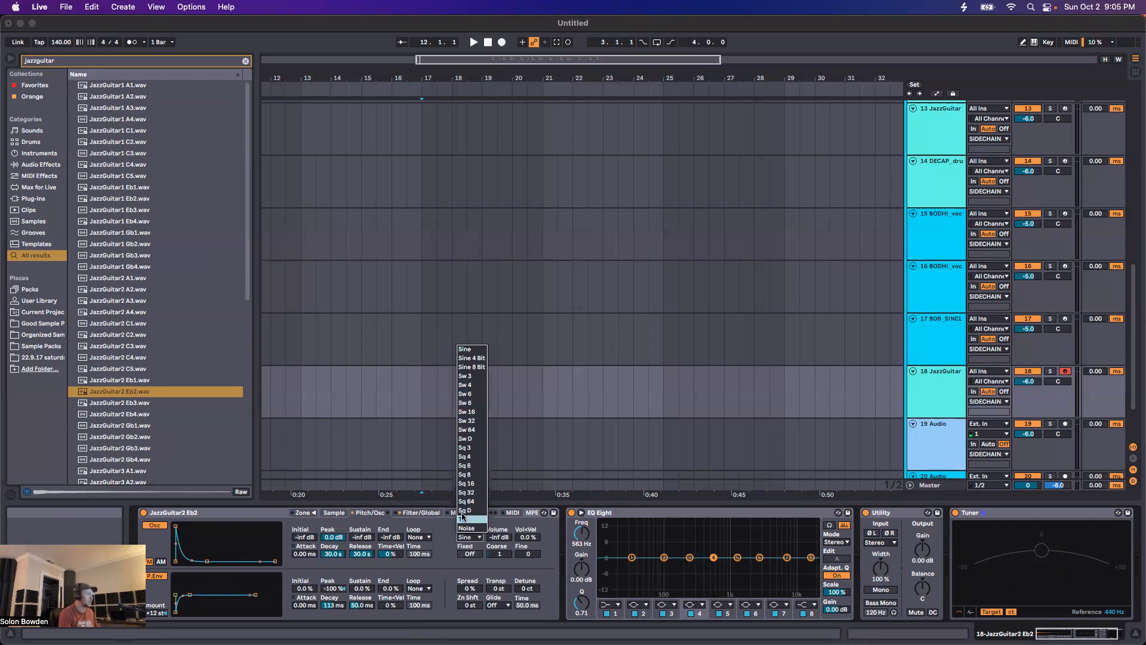
click(456, 552)
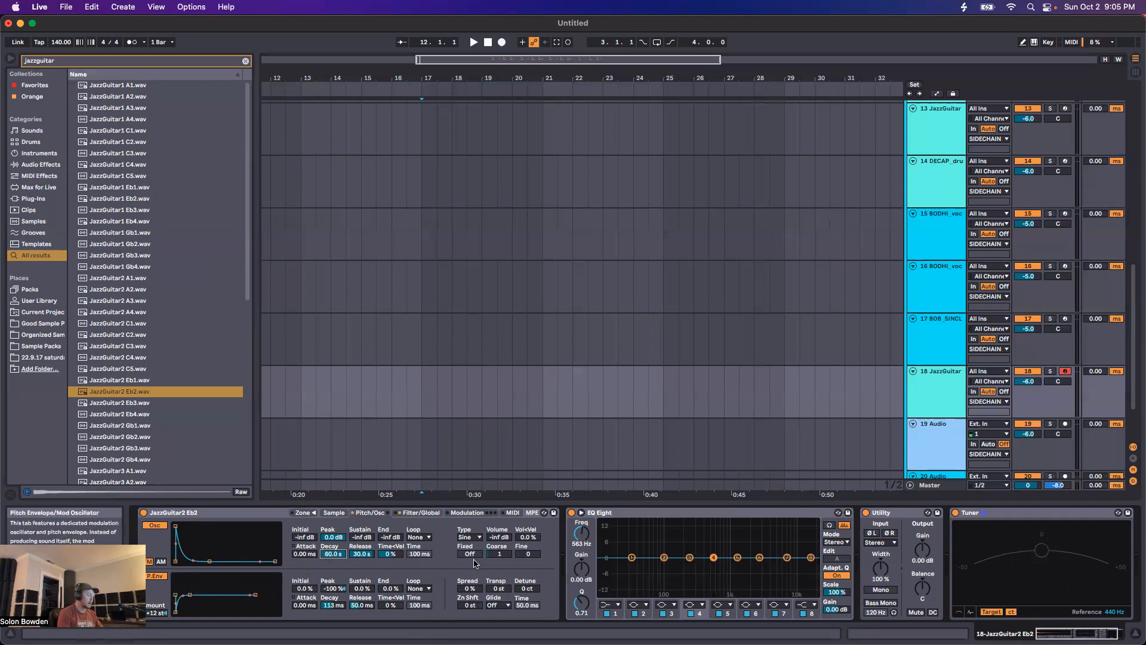
mouse_move(497, 537)
mouse_down()
mouse_move(497, 525)
mouse_move(498, 556)
mouse_up()
mouse_move(495, 541)
mouse_down()
mouse_move(495, 525)
mouse_move(497, 538)
mouse_up()
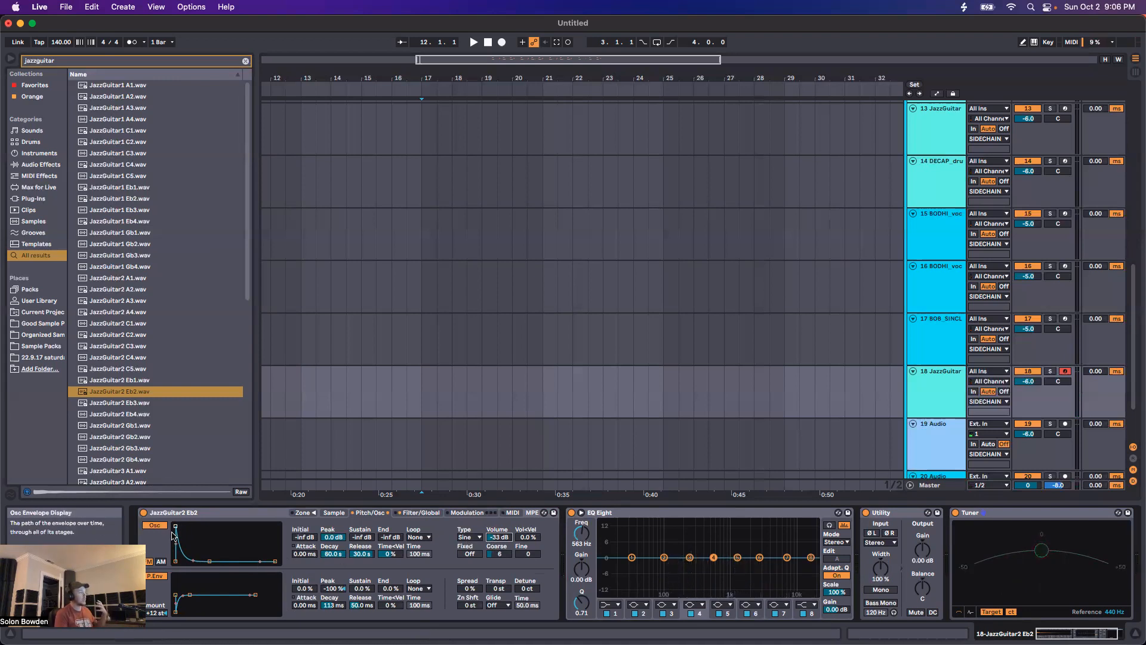
Step: Try a short attack and a decay of about 816 ms on the oscillator envelope, and restore 0 ms attack and 60 s decay
drag(175, 527, 204, 560)
drag(341, 556, 340, 562)
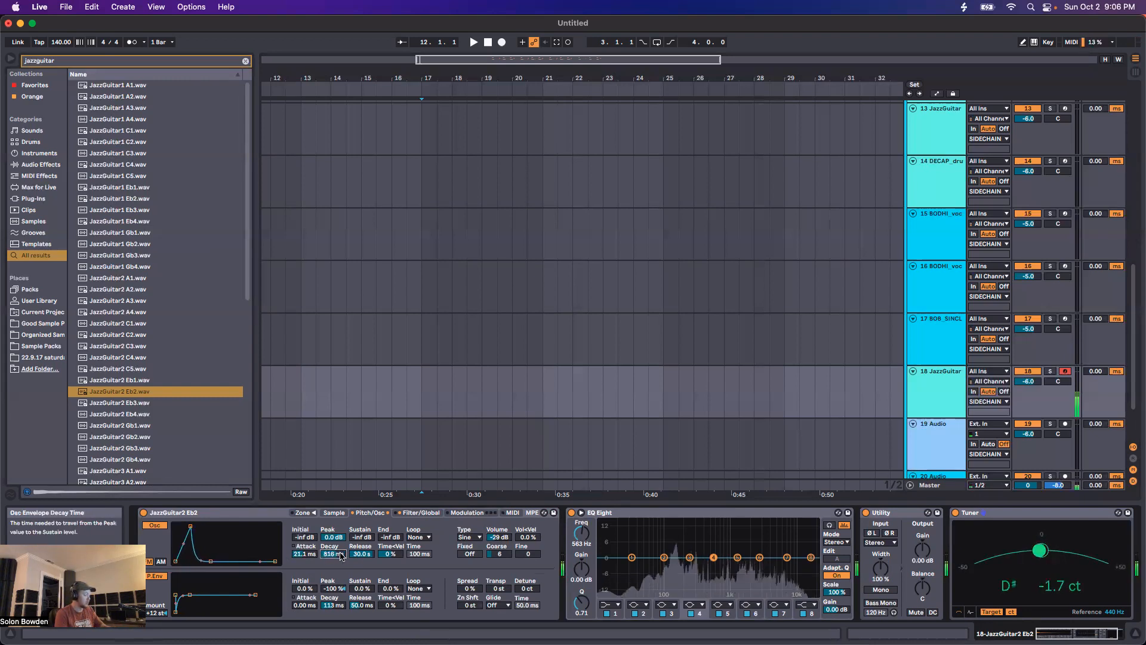
drag(190, 526, 185, 529)
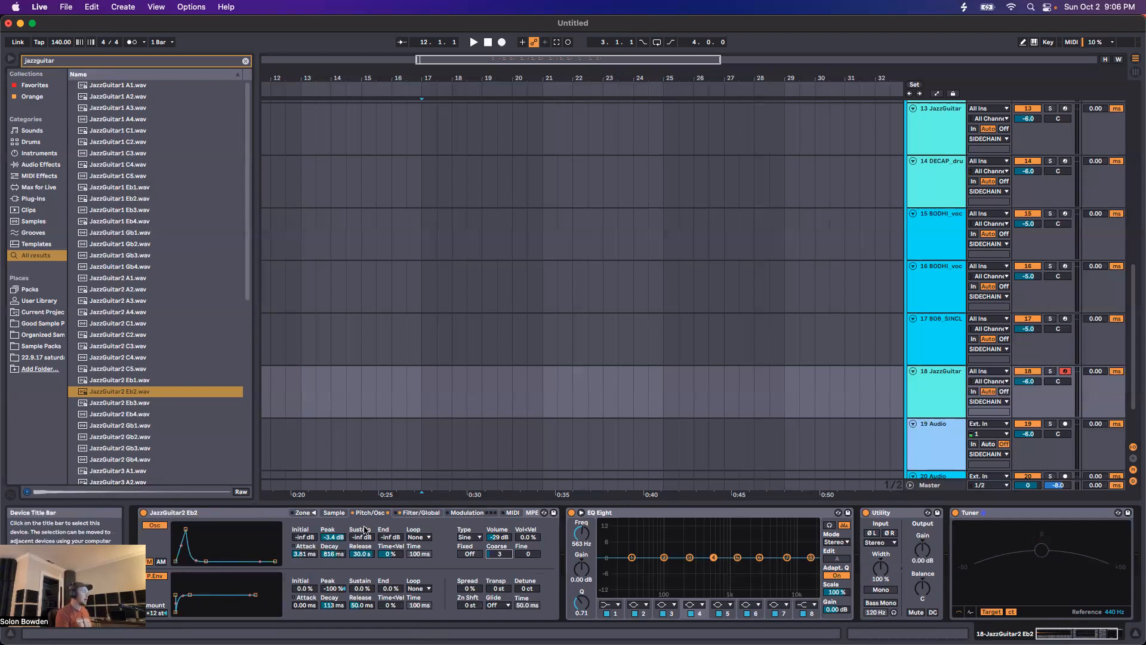
drag(186, 528, 175, 525)
drag(333, 554, 333, 495)
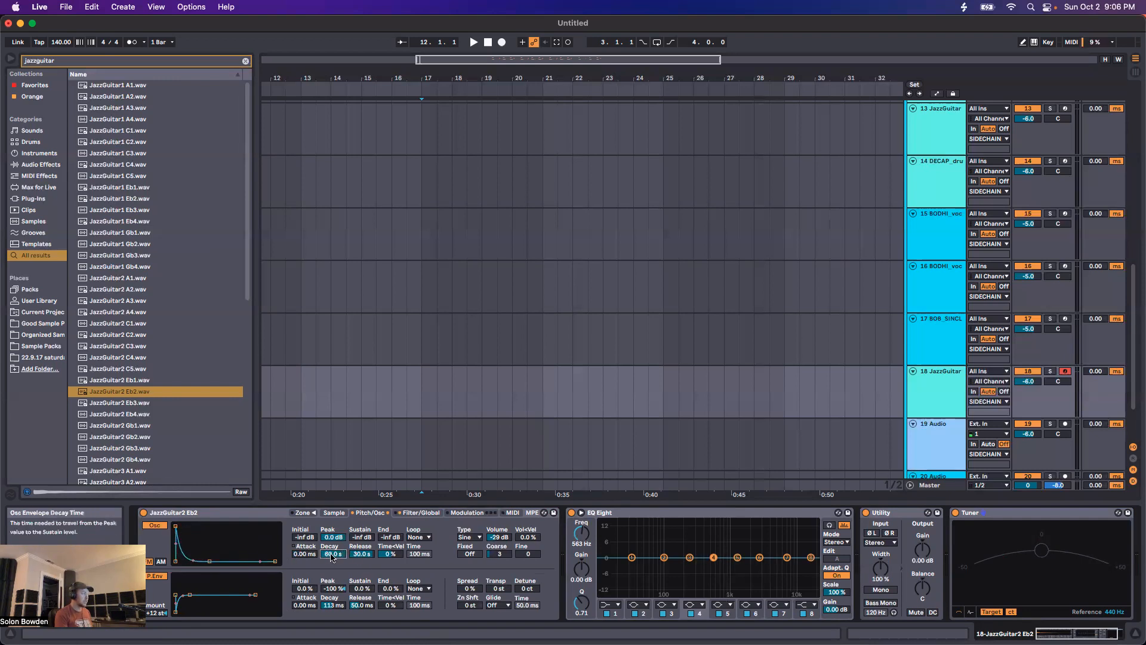
Step: Set the modulation oscillator's volume to about -29 dB, its coarse tuning to 2 and its fine tuning to 9
drag(499, 536, 499, 535)
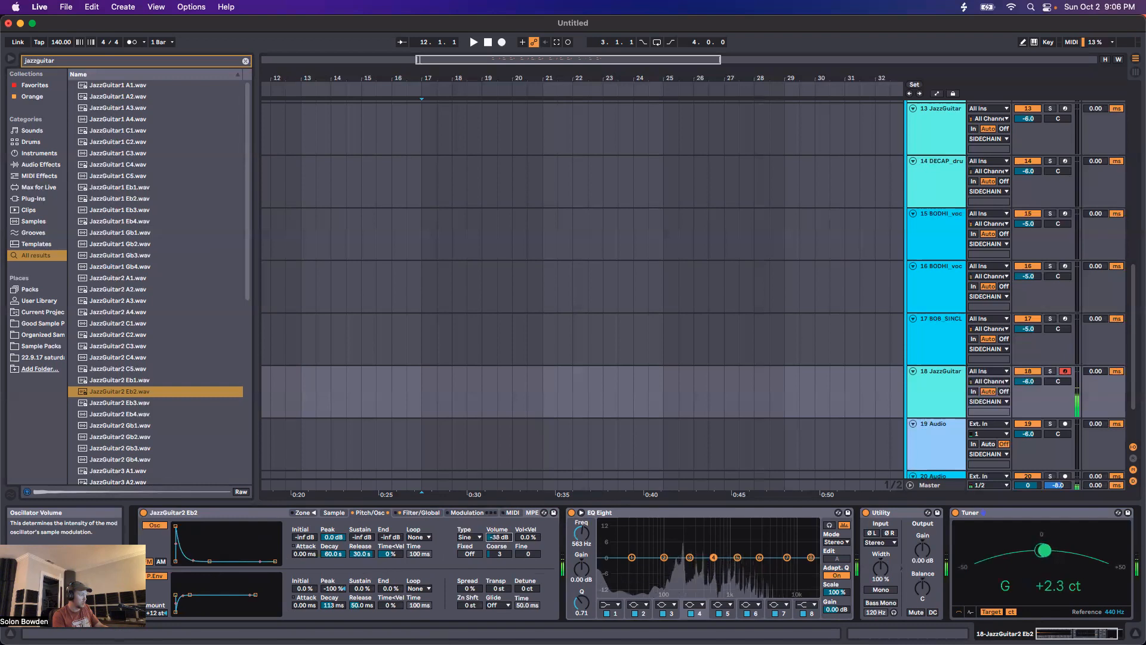
click(499, 554)
drag(499, 553, 507, 556)
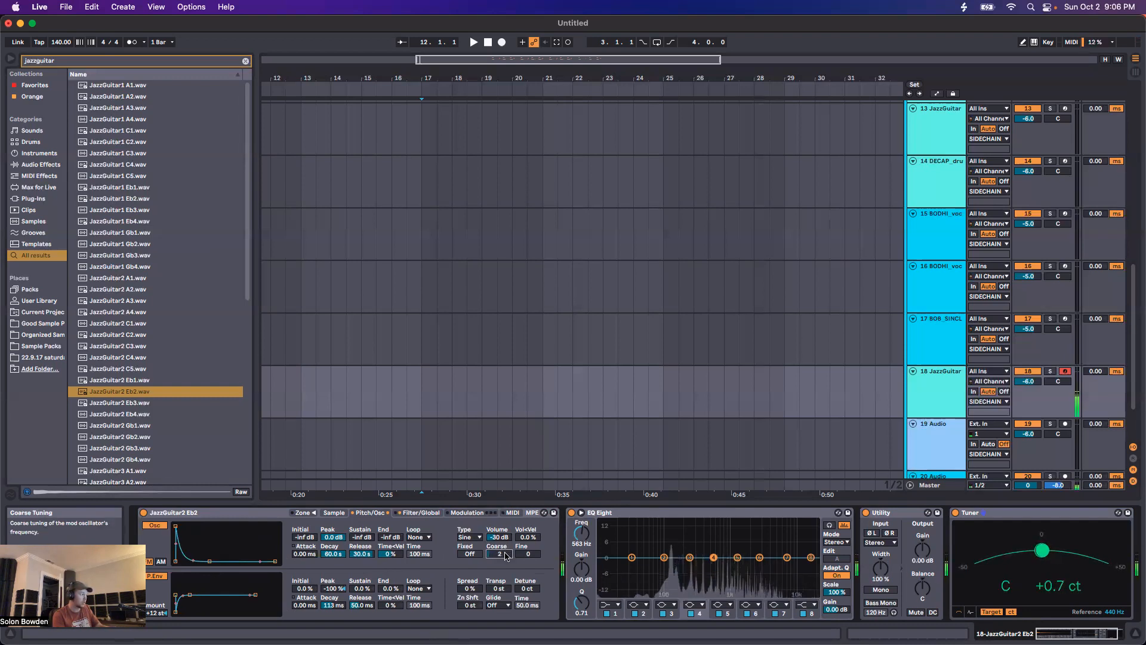
mouse_move(528, 554)
mouse_down()
mouse_move(499, 534)
mouse_move(525, 541)
mouse_move(522, 550)
mouse_up()
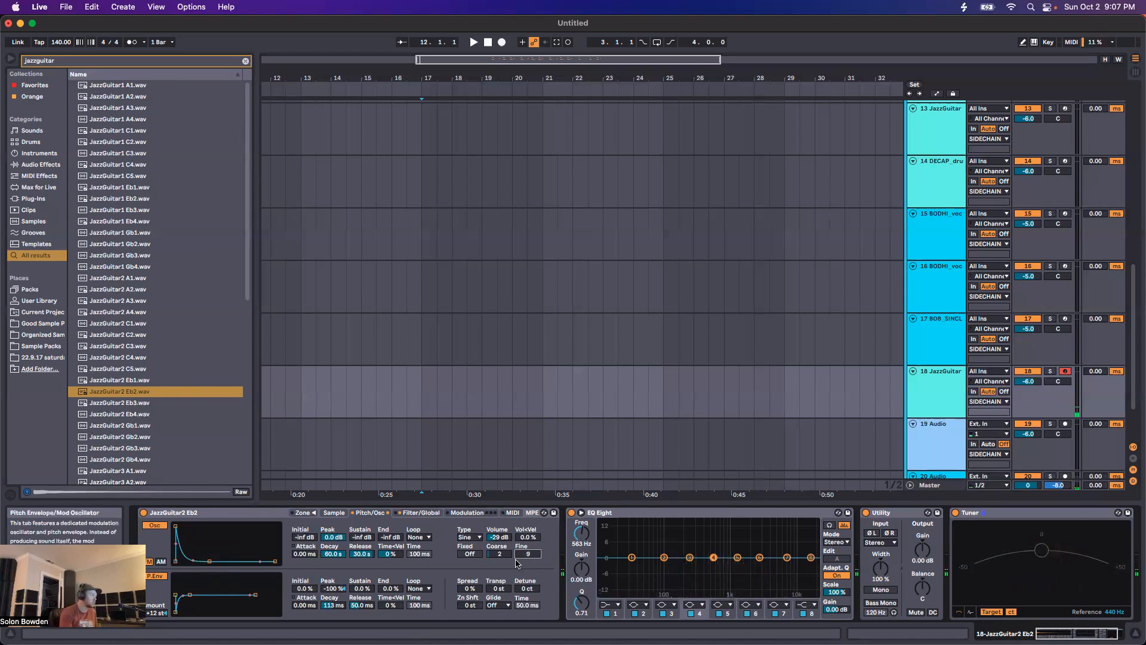
Step: Switch the modulation oscillator to AM with a decay of about 4.98 s, a volume of -14 dB and coarse tuning of 8
click(162, 562)
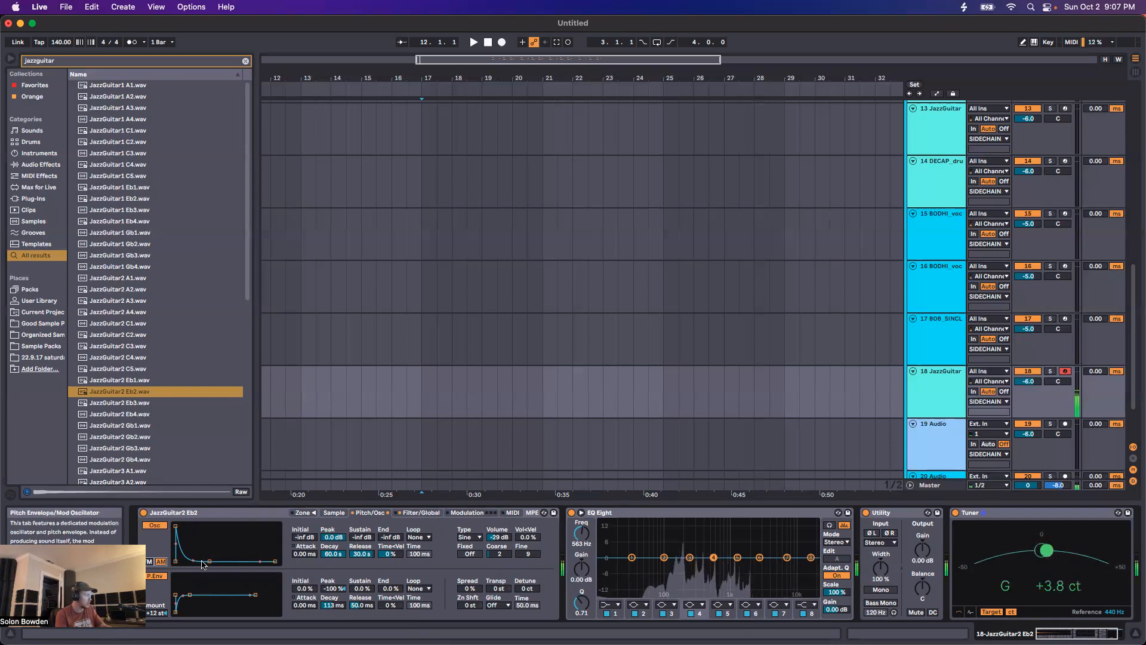
drag(210, 561, 201, 561)
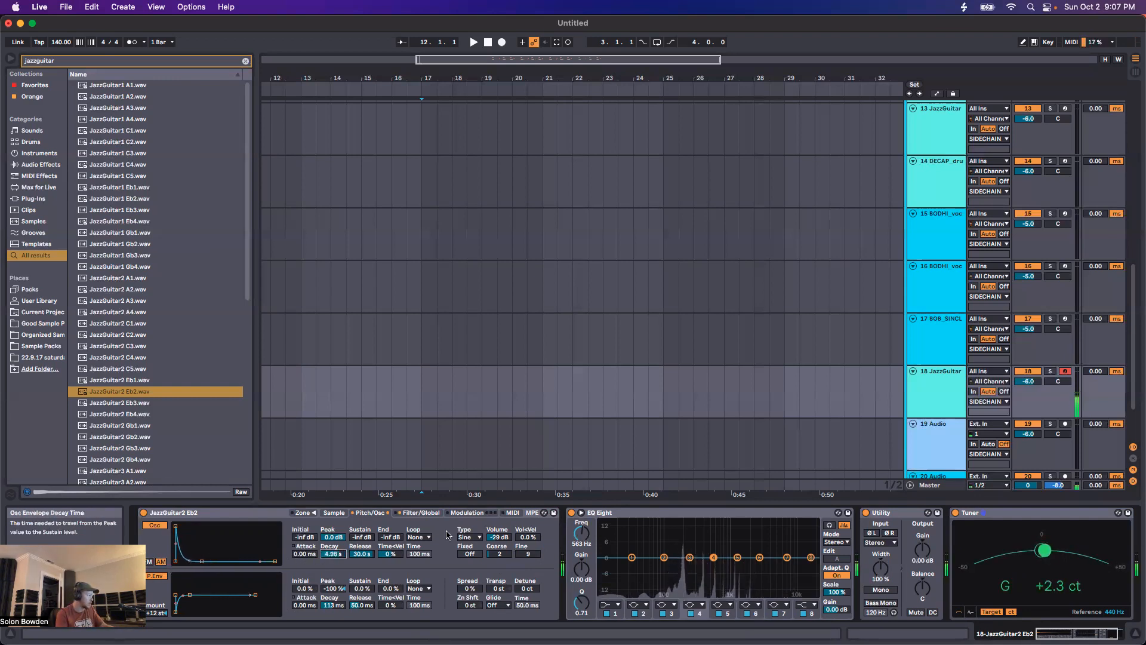
drag(497, 537, 497, 526)
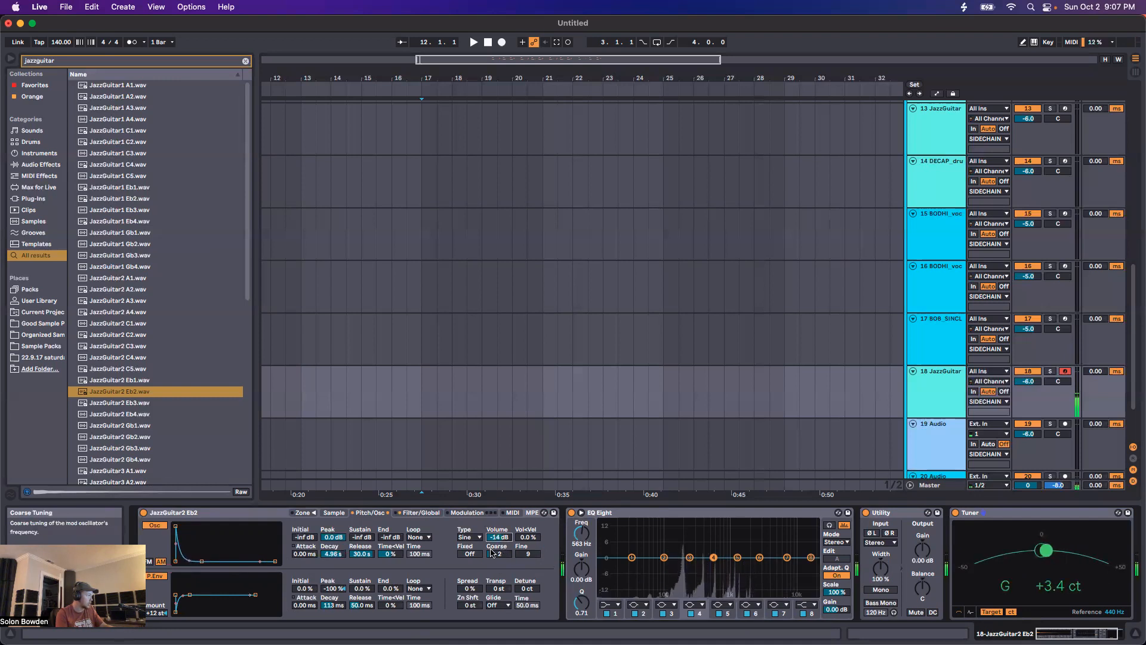
drag(502, 556, 501, 546)
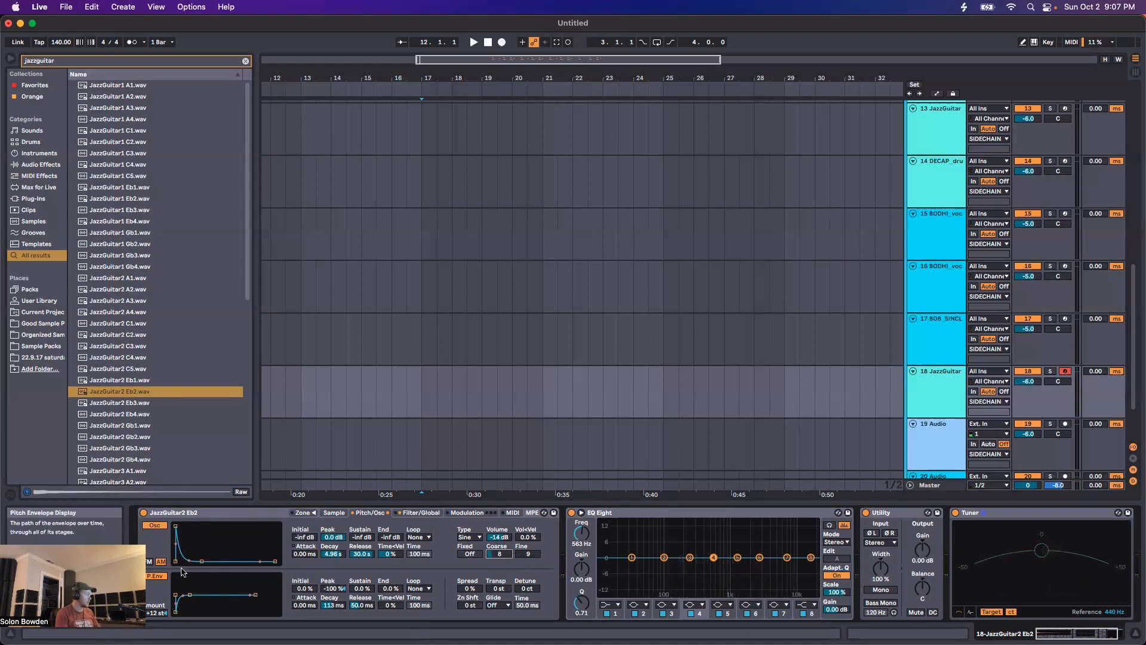
Step: Change the modulation oscillator to Sq 6 in FM mode, with about -51 dB volume, coarse tuning of 13 and fine tuning of 7
click(470, 537)
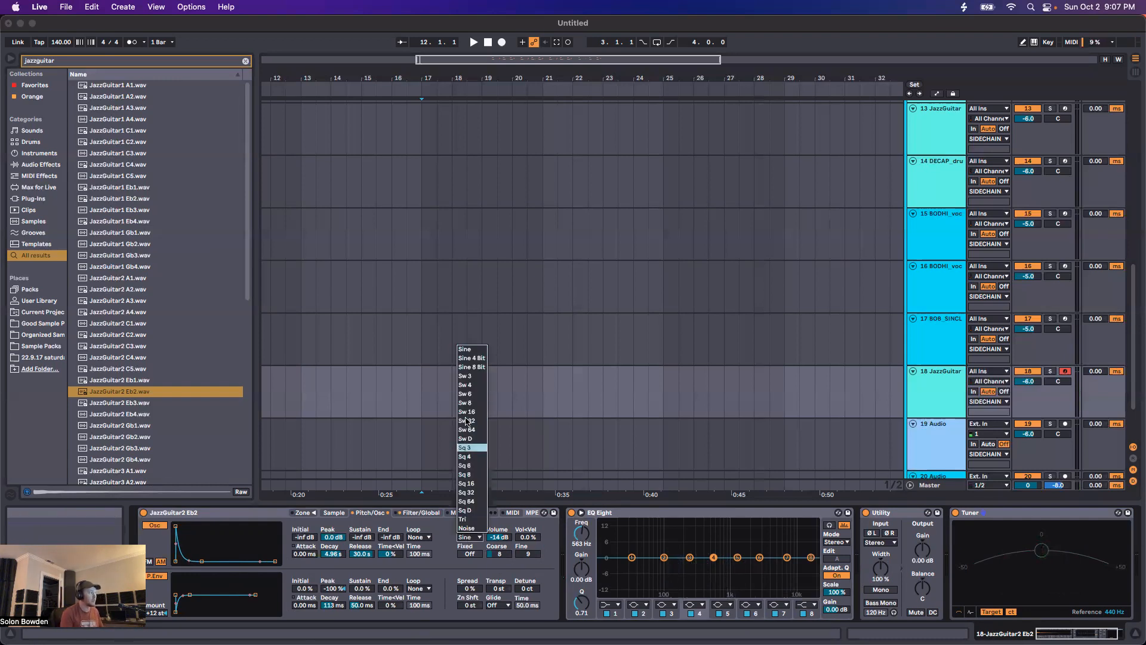
click(469, 465)
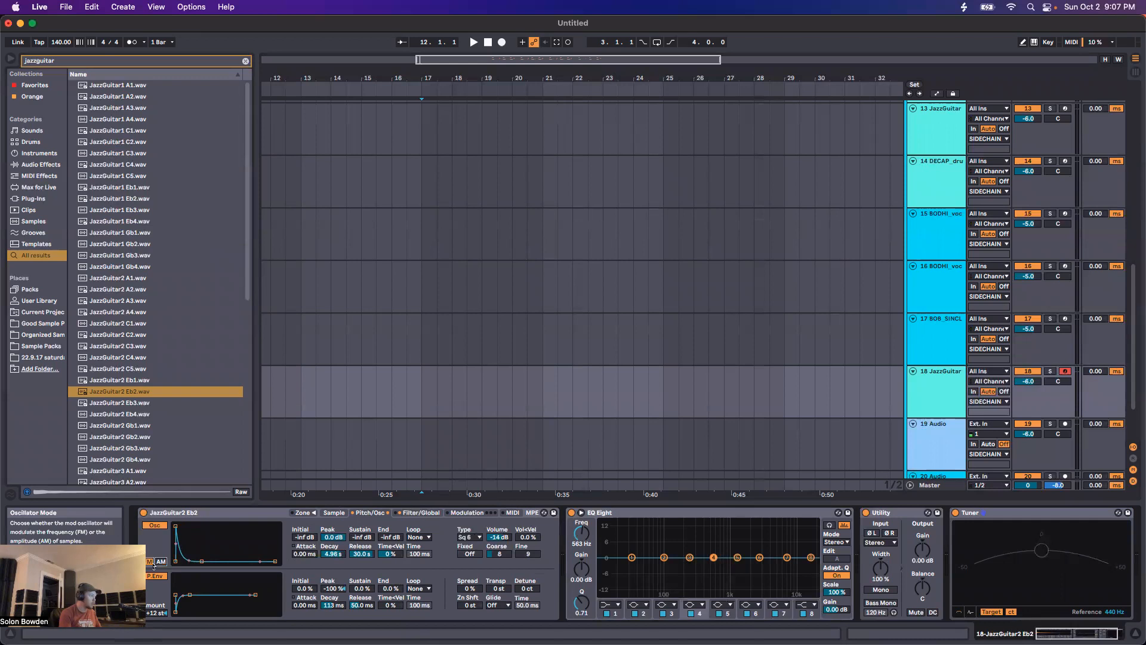
mouse_move(499, 554)
mouse_down()
mouse_move(499, 567)
mouse_move(499, 541)
mouse_move(499, 567)
mouse_move(528, 556)
mouse_move(498, 544)
mouse_move(499, 554)
mouse_move(499, 533)
mouse_up()
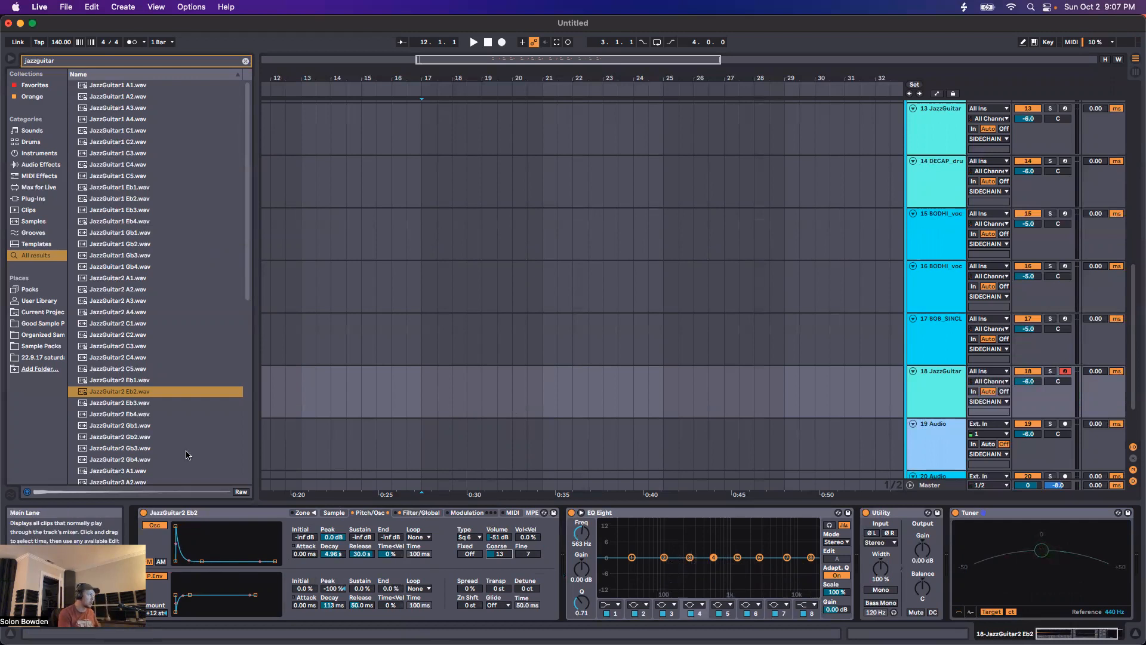
Step: On Sampler's Filter/Global page, try 0% key tracking and sweep the filter cutoff, ending at about 858 Hz with 45% resonance
click(419, 513)
drag(248, 560, 276, 536)
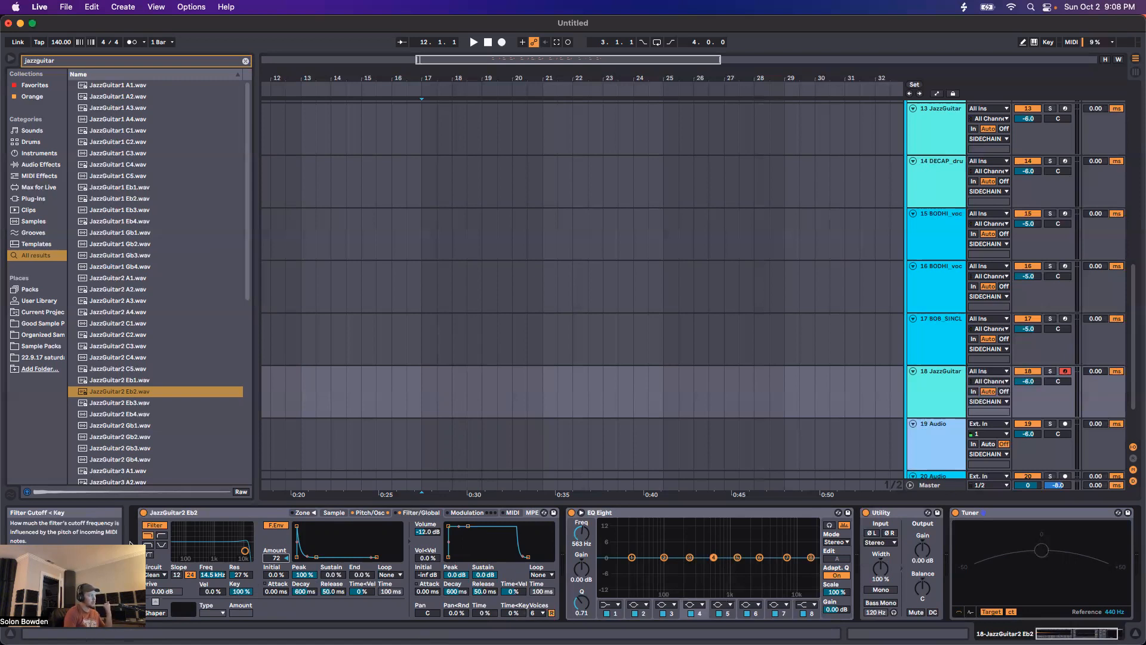
click(243, 592)
text(0)
key(Return)
drag(244, 551, 220, 546)
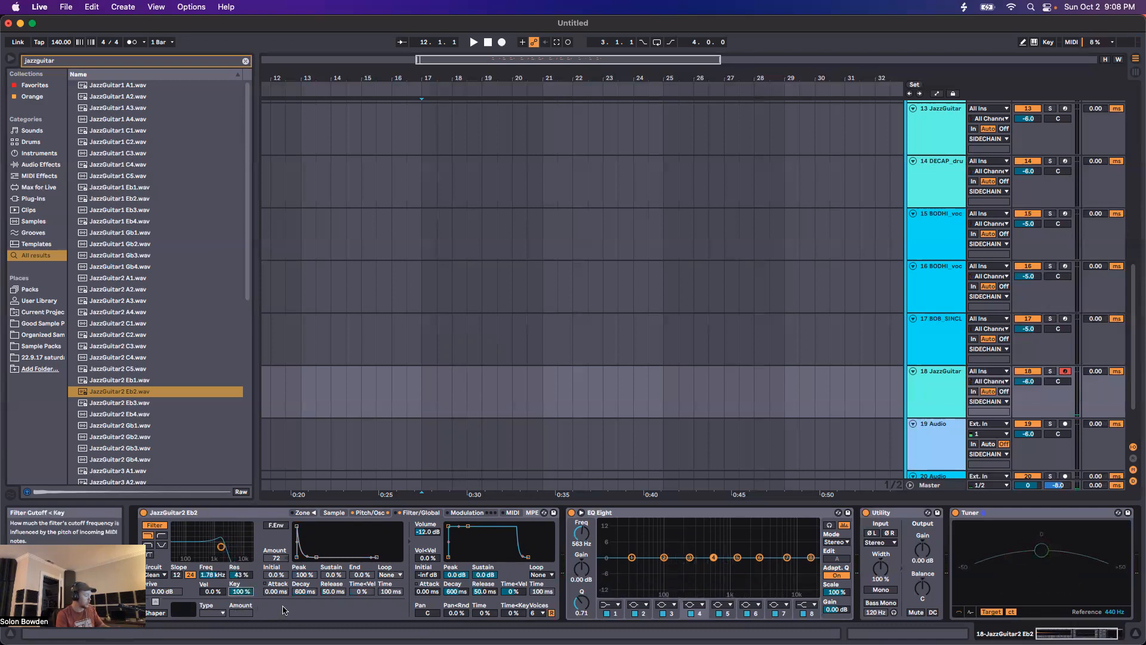
mouse_move(221, 547)
mouse_down()
mouse_move(198, 545)
mouse_move(232, 543)
mouse_up()
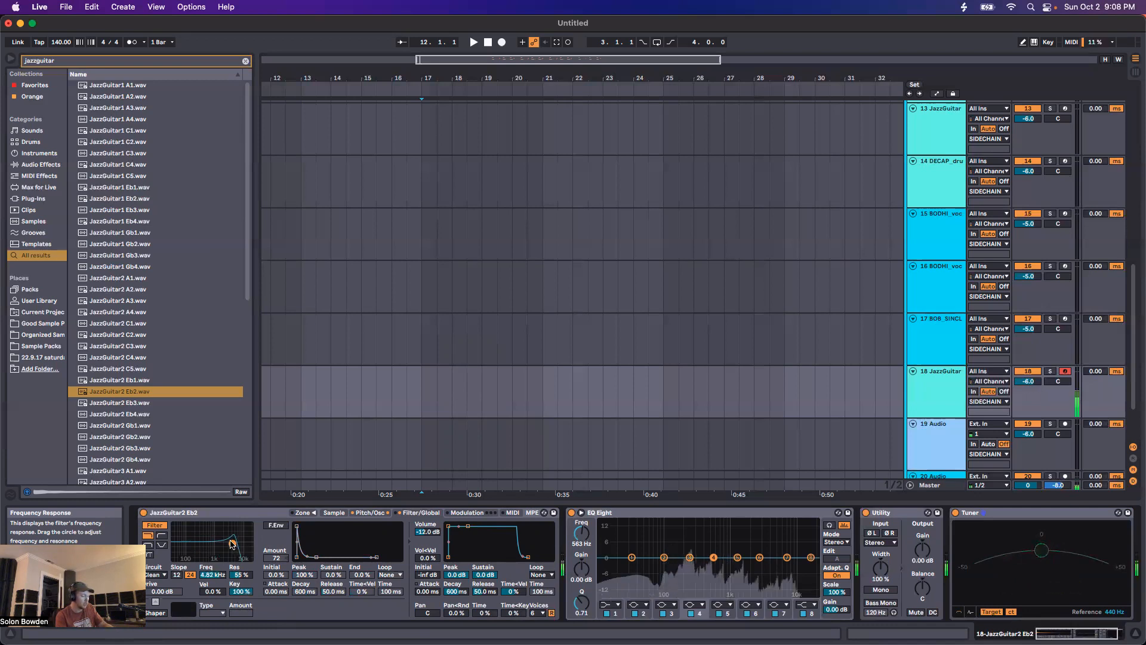
drag(232, 543, 213, 546)
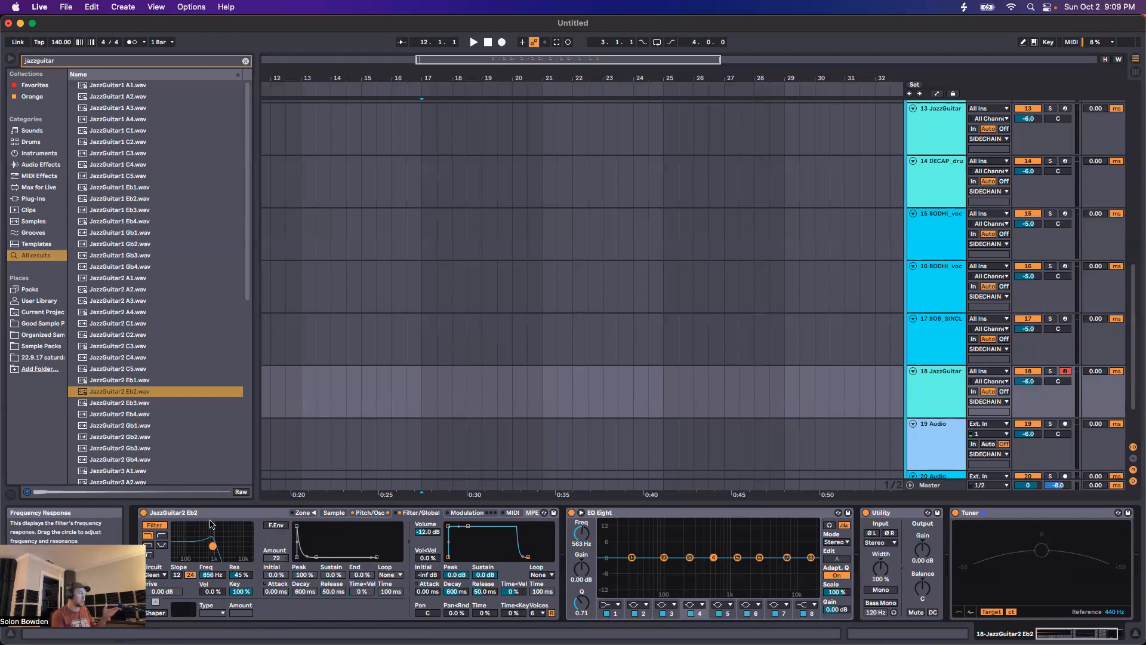
Step: Set the filter's key tracking to 0% and look at the device option for saving a default preset
click(240, 592)
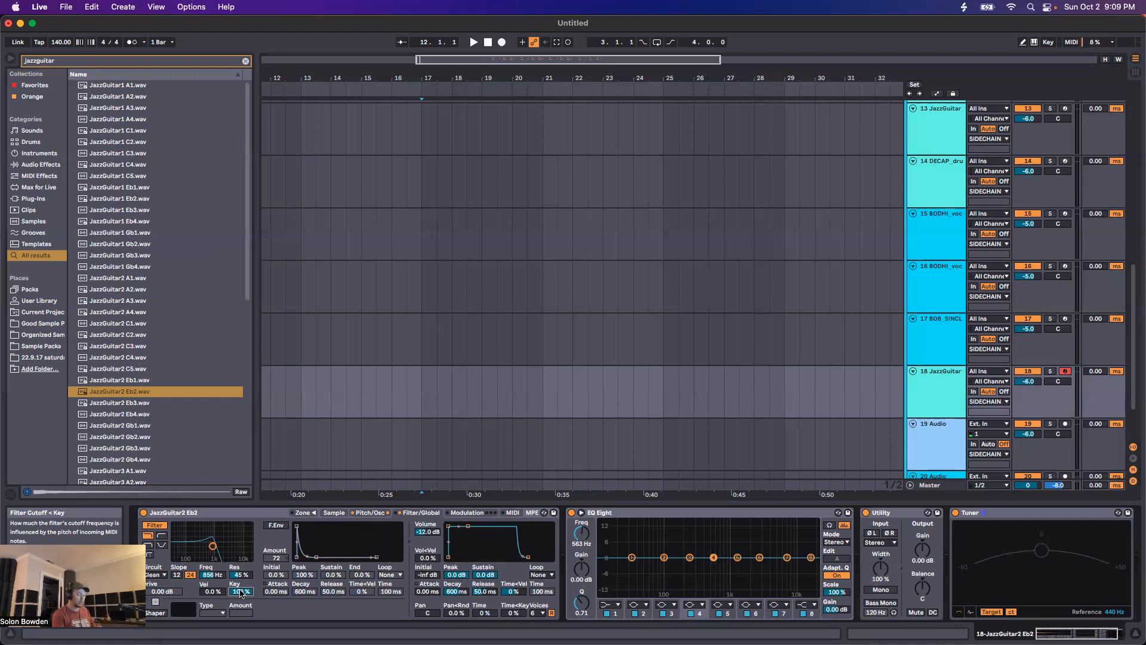
key(Return)
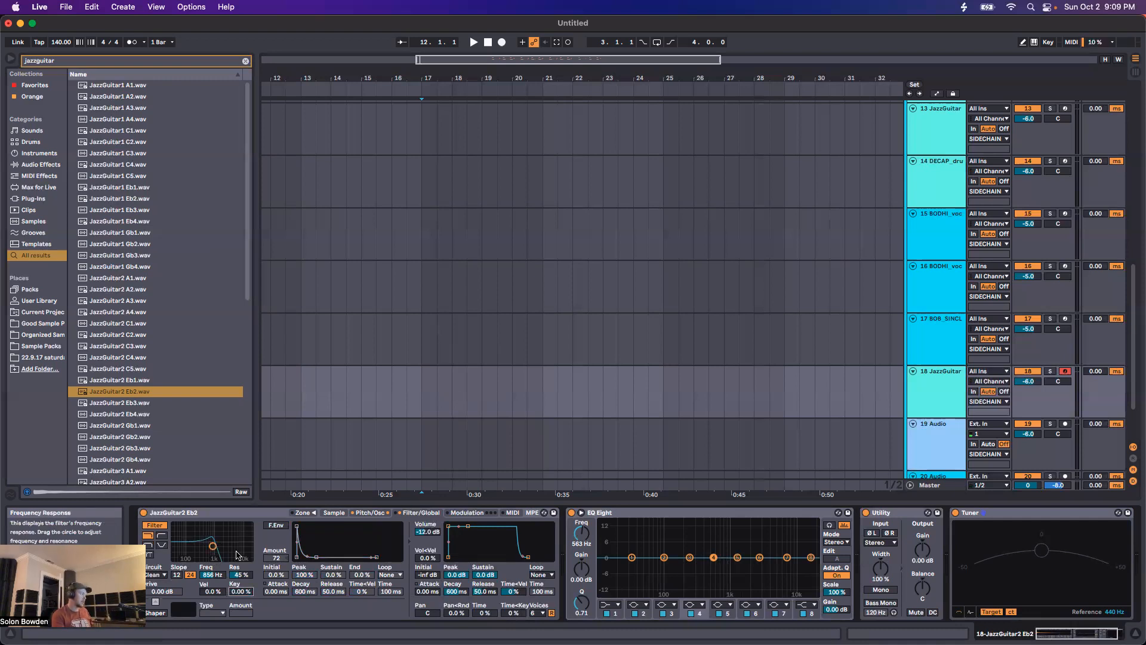
right_click(218, 515)
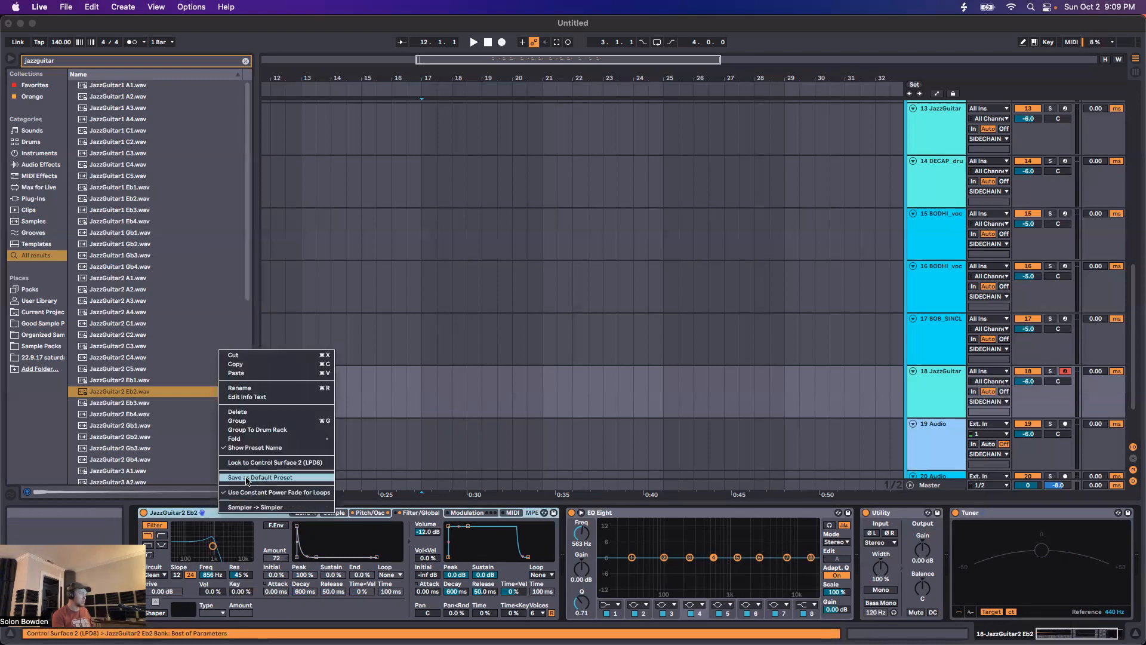
click(182, 512)
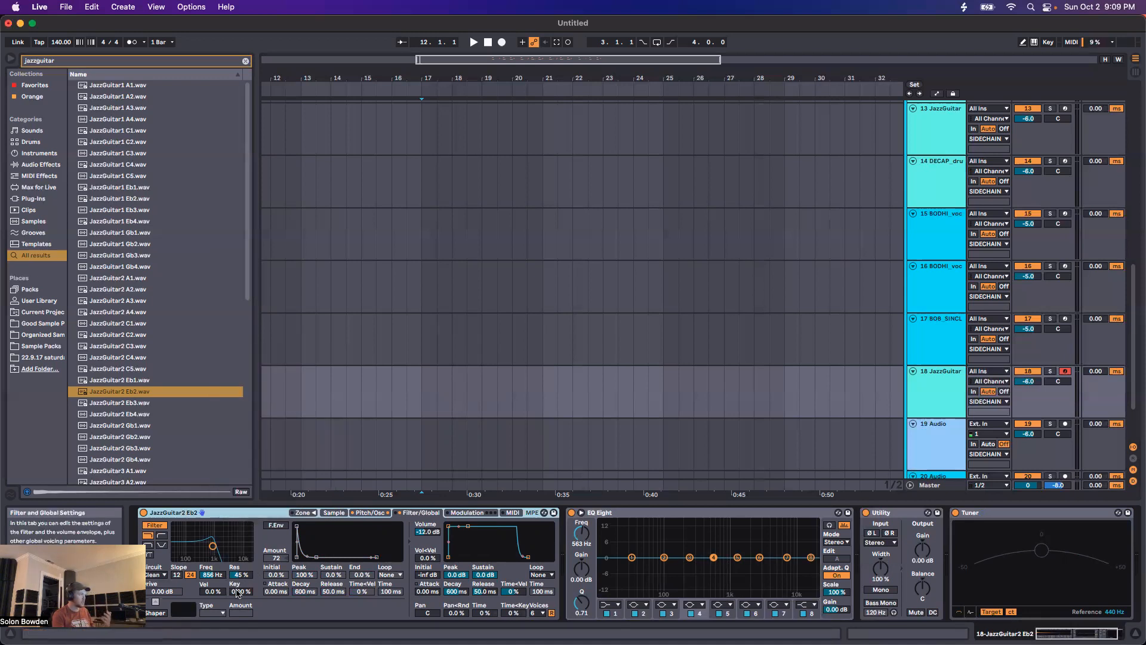
Step: Lower the filter cutoff to about 371 Hz and bring it back up to about 625 Hz with 41% resonance
drag(213, 546, 201, 553)
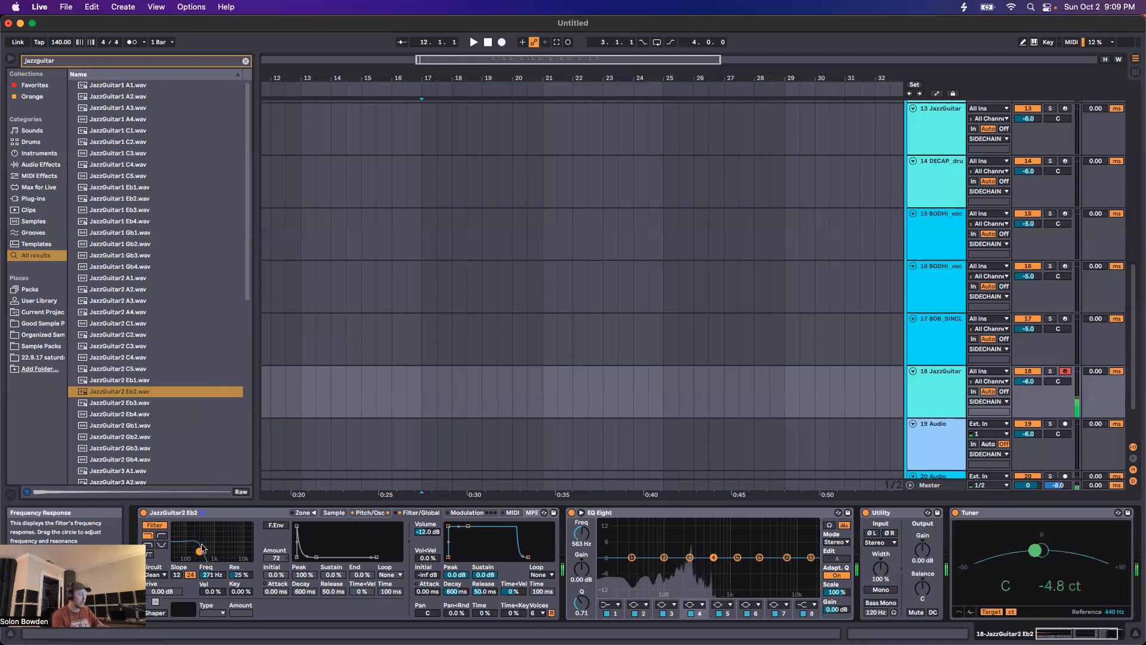
drag(200, 550, 209, 547)
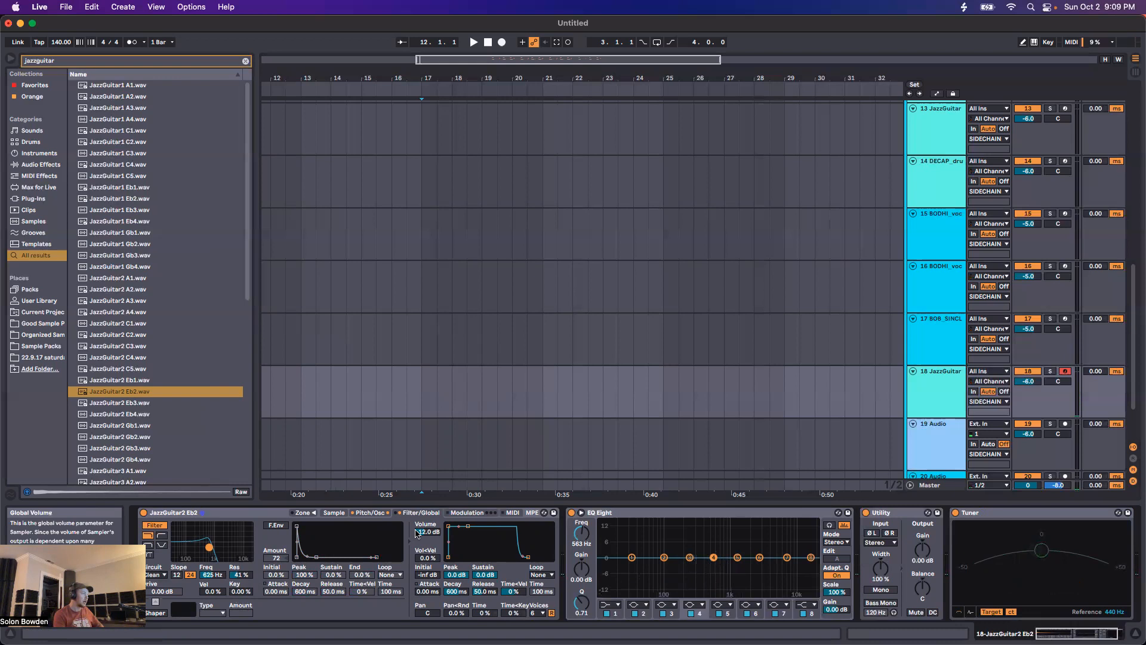
Step: On Sampler's Modulation page, enable the auxiliary envelope and review the destinations it can be routed to
click(462, 512)
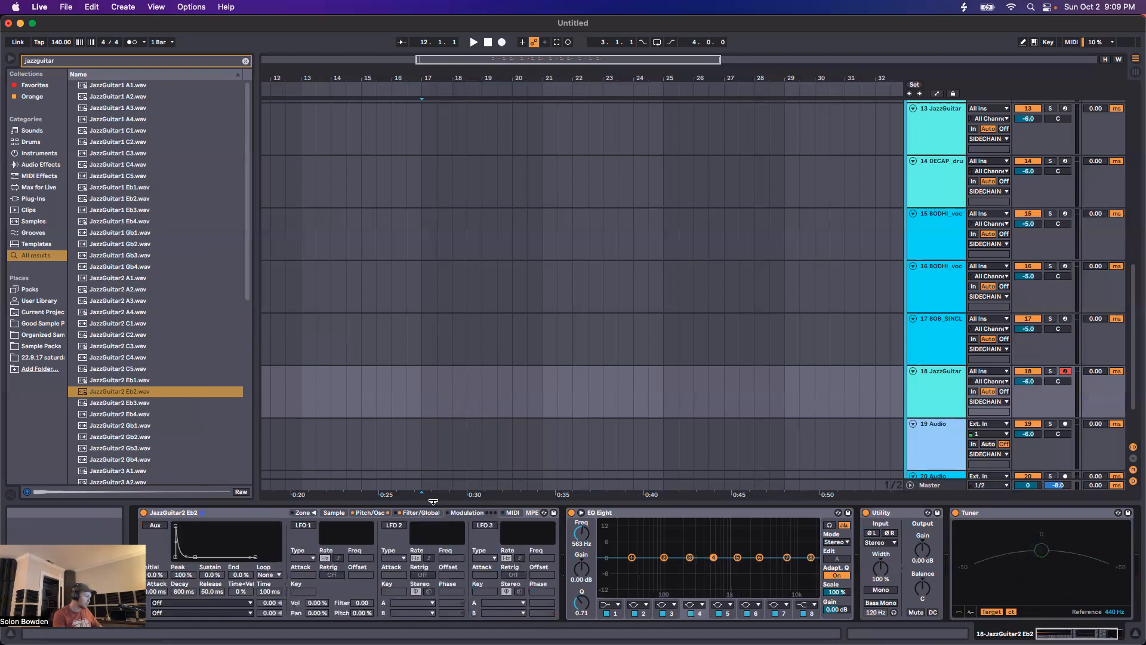
click(145, 525)
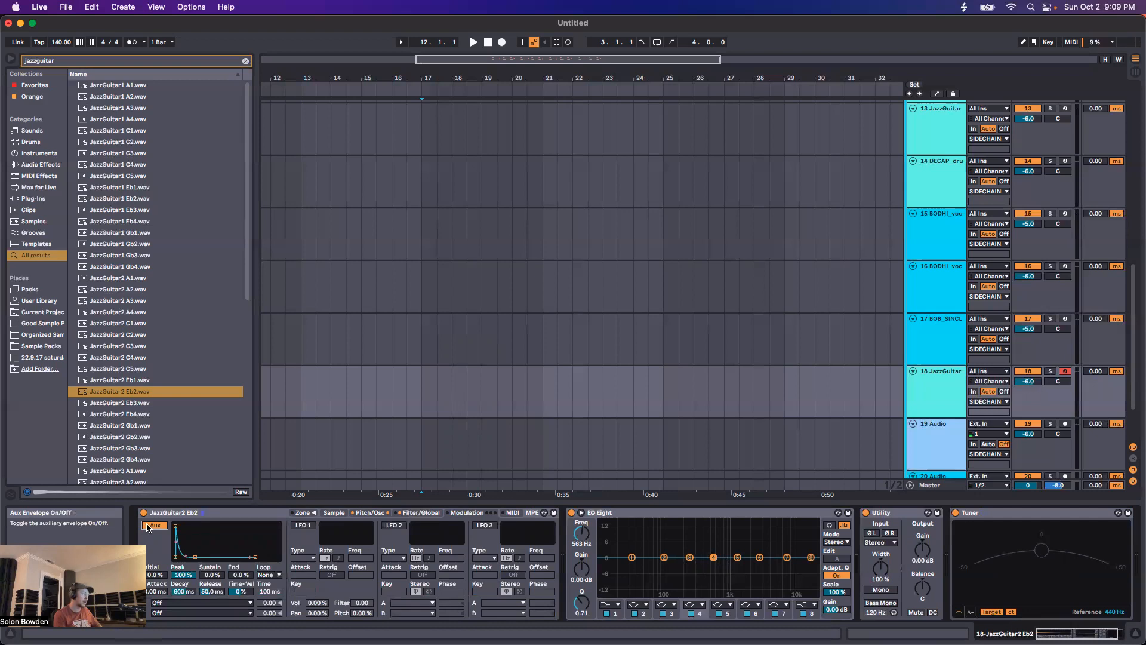
mouse_move(176, 527)
mouse_down()
mouse_move(188, 526)
mouse_move(176, 527)
mouse_up()
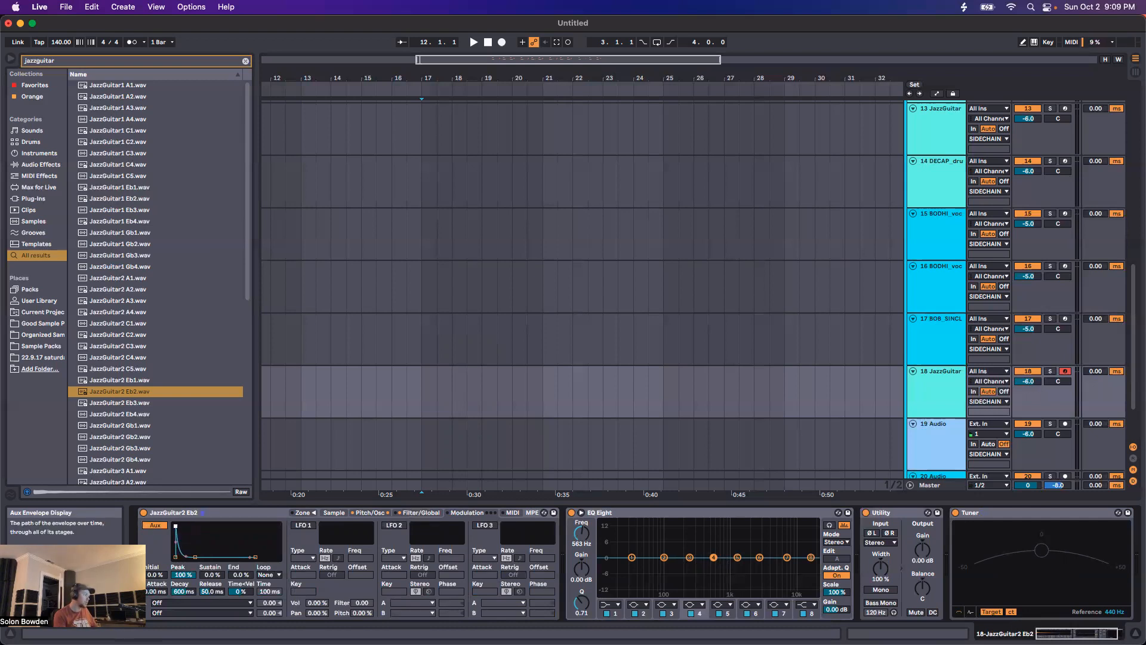
click(244, 603)
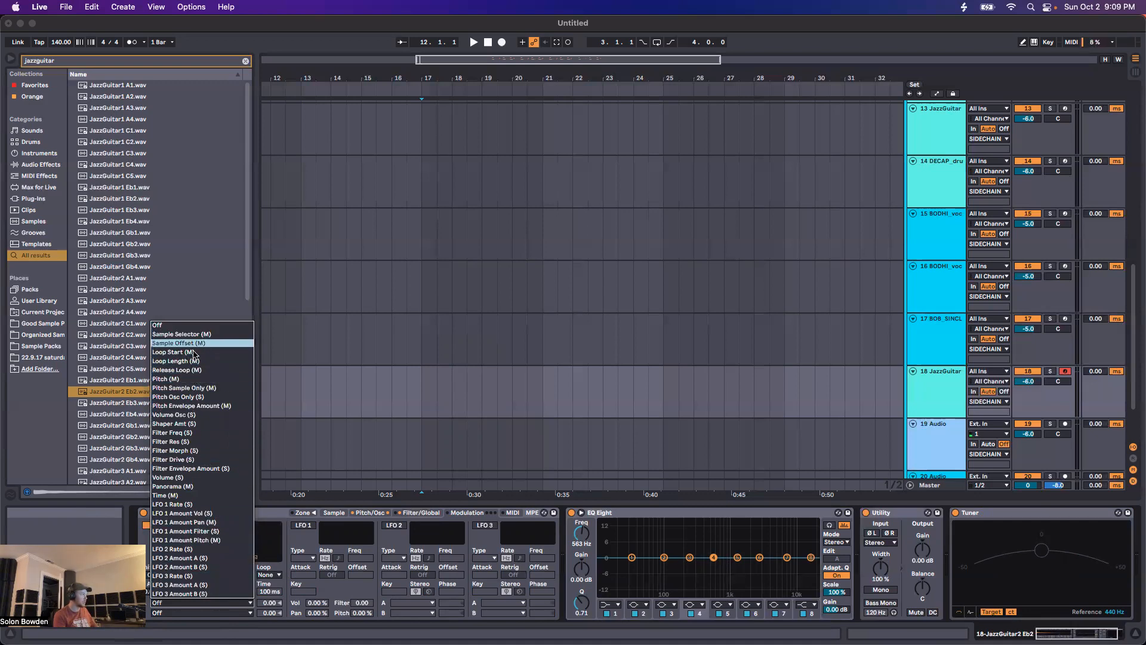
click(196, 605)
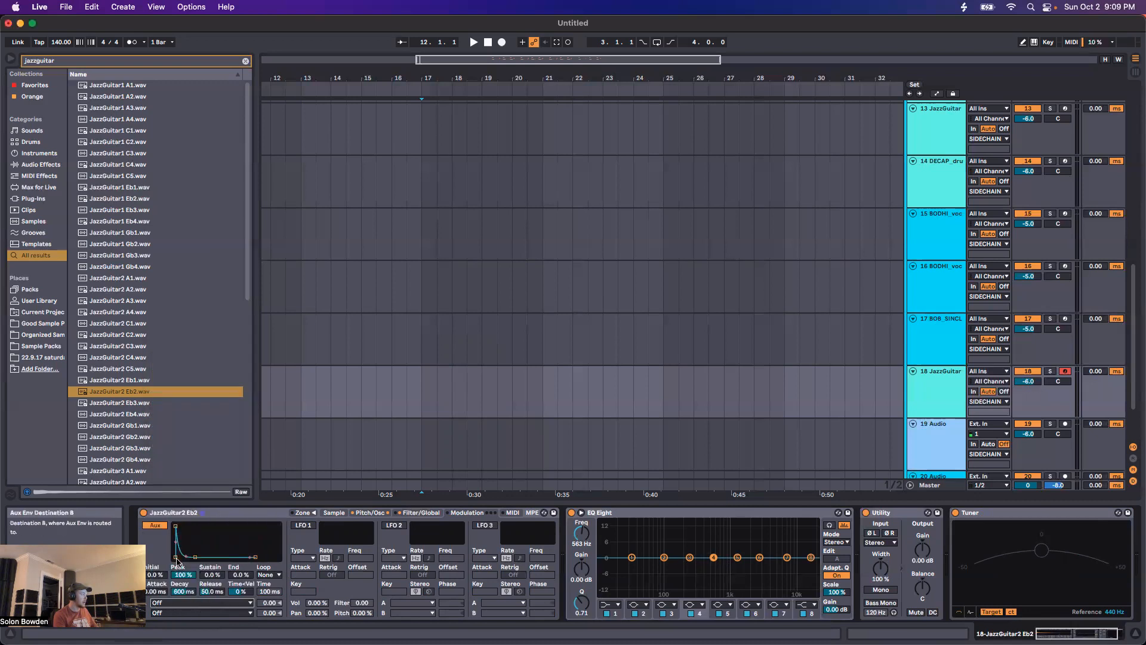
mouse_move(175, 526)
mouse_down()
mouse_move(204, 526)
mouse_move(176, 525)
mouse_up()
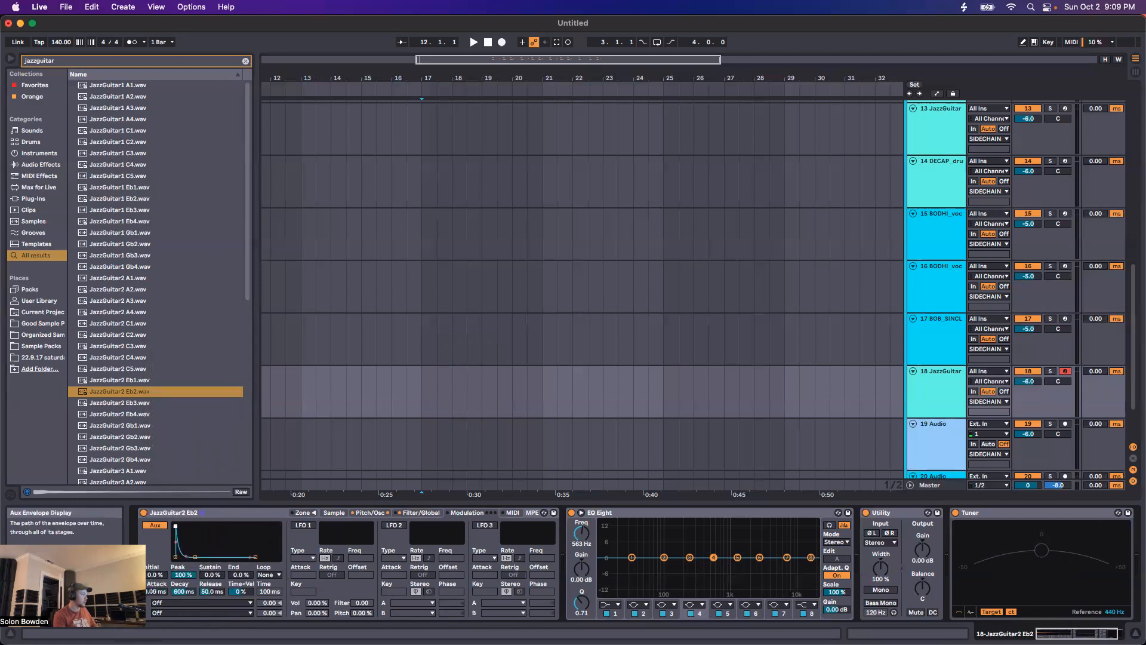
Step: Turn off the auxiliary envelope and enable LFO 1, LFO 2 and LFO 3
click(154, 525)
click(303, 525)
click(393, 525)
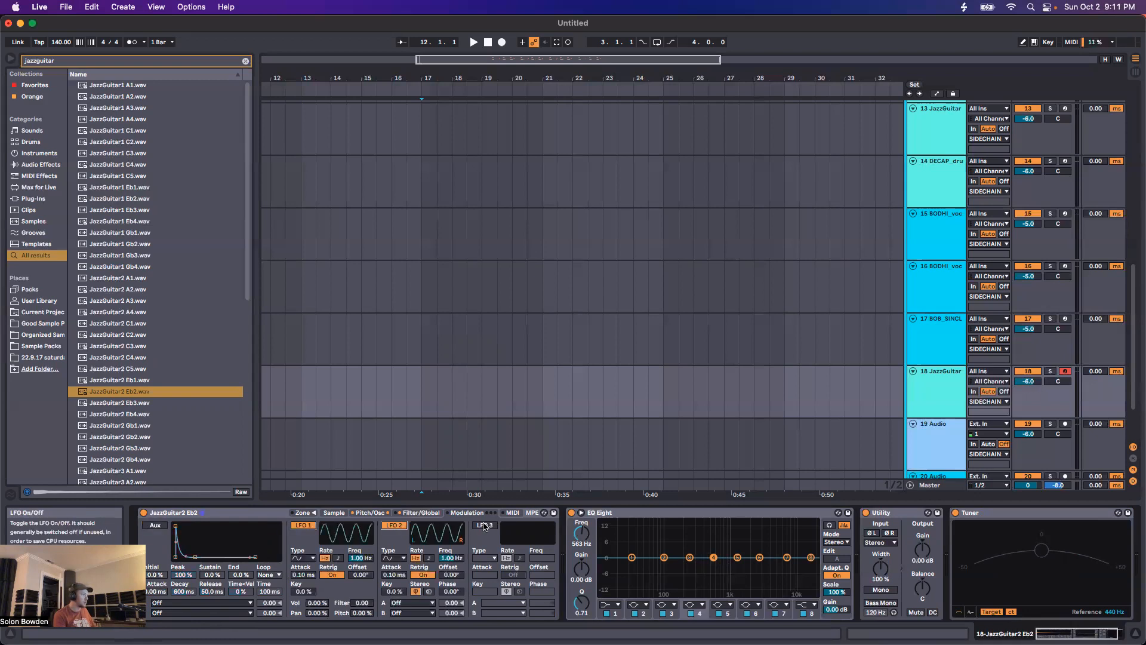
click(484, 525)
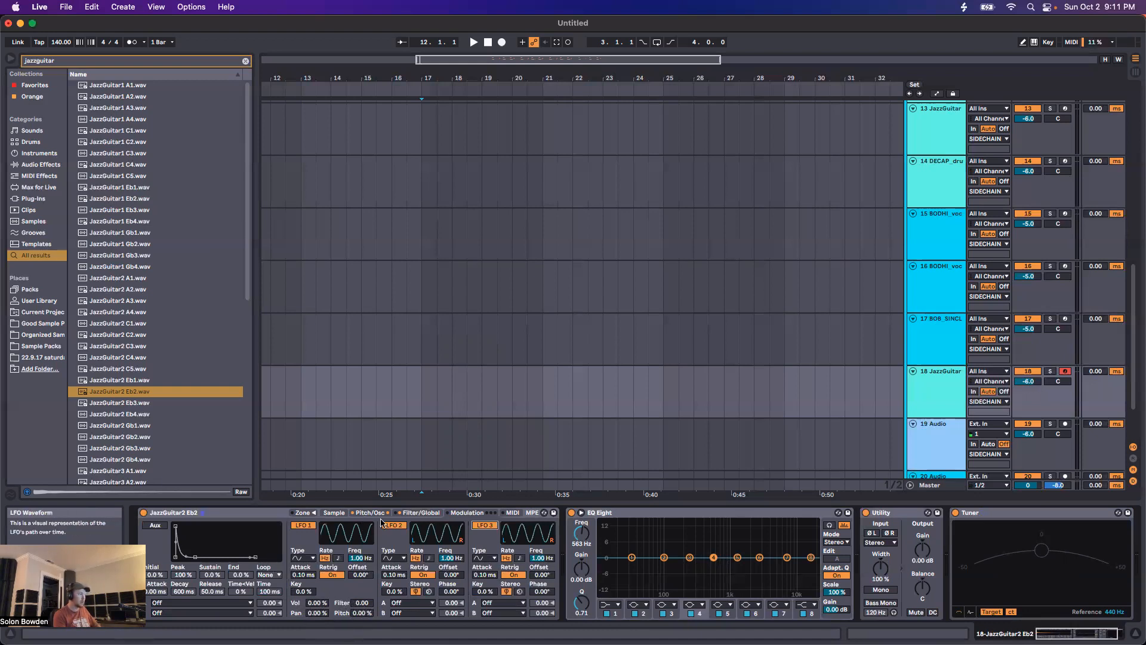
Step: Review the destinations available for LFO 2 and set LFO 1's filter amount to about 4.12
click(412, 603)
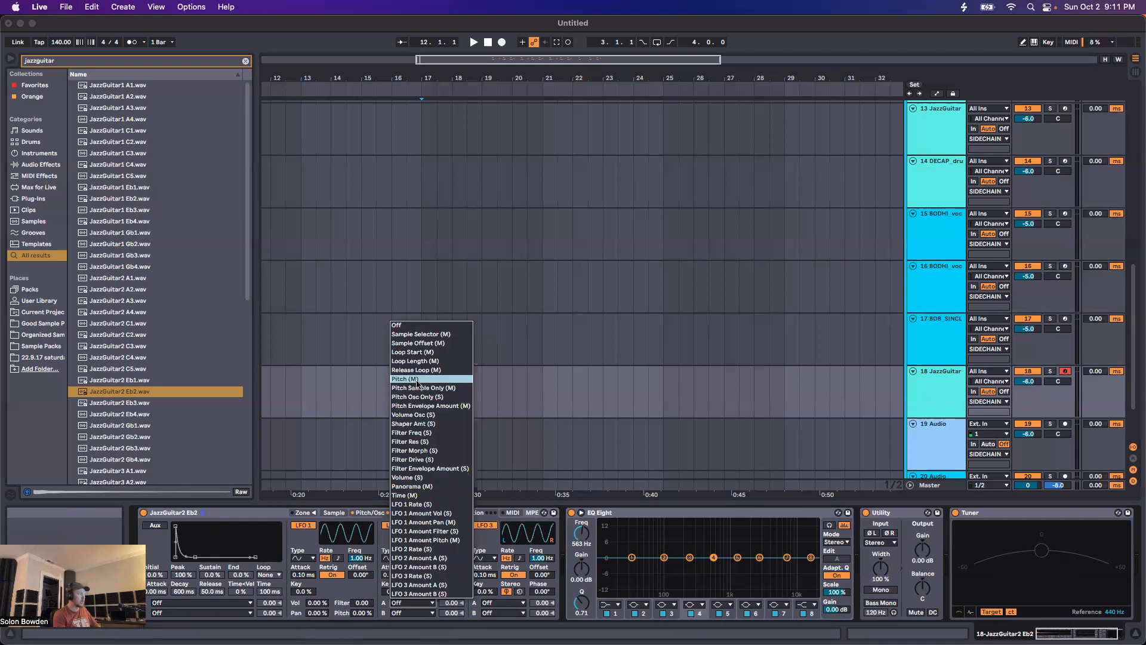
click(371, 421)
drag(361, 603, 361, 588)
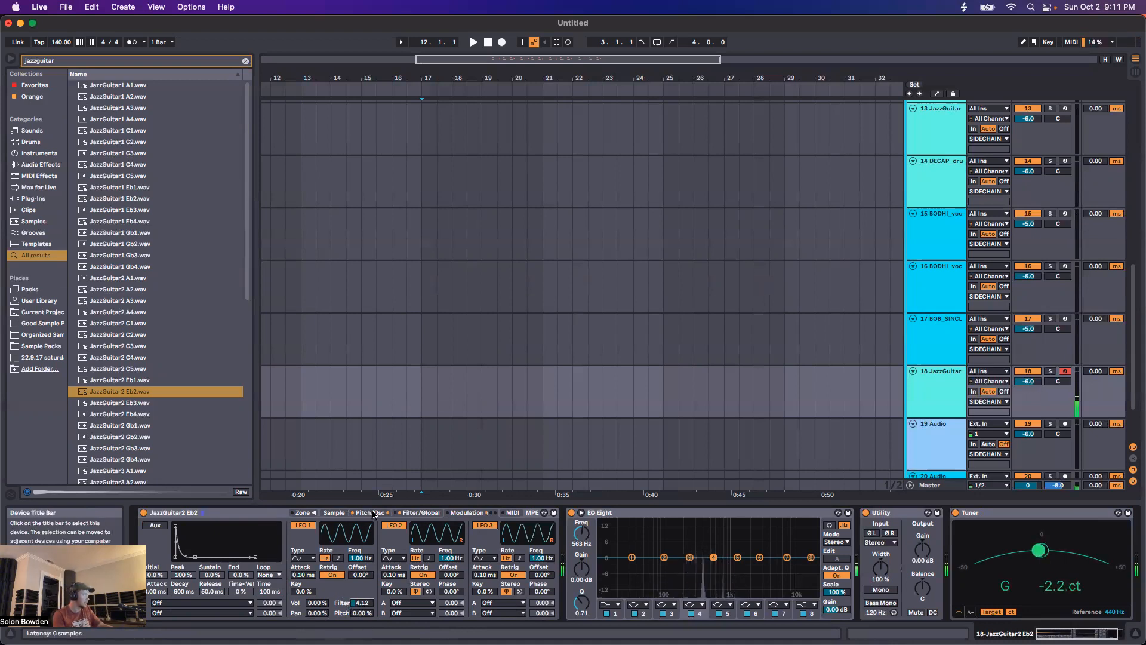
Step: Try a filter envelope with a 3.61 s attack at a cutoff of about 1.89 kHz, and turn off both the envelope and the filter
click(412, 512)
drag(210, 547, 220, 544)
click(276, 525)
drag(297, 526, 326, 526)
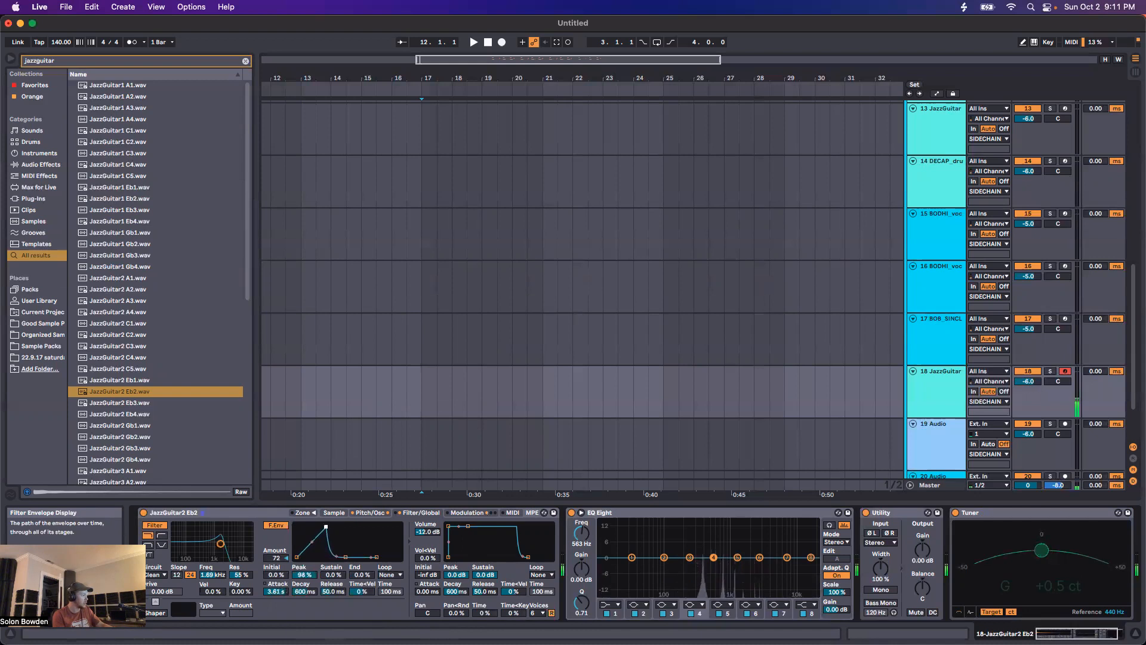
click(266, 525)
click(155, 525)
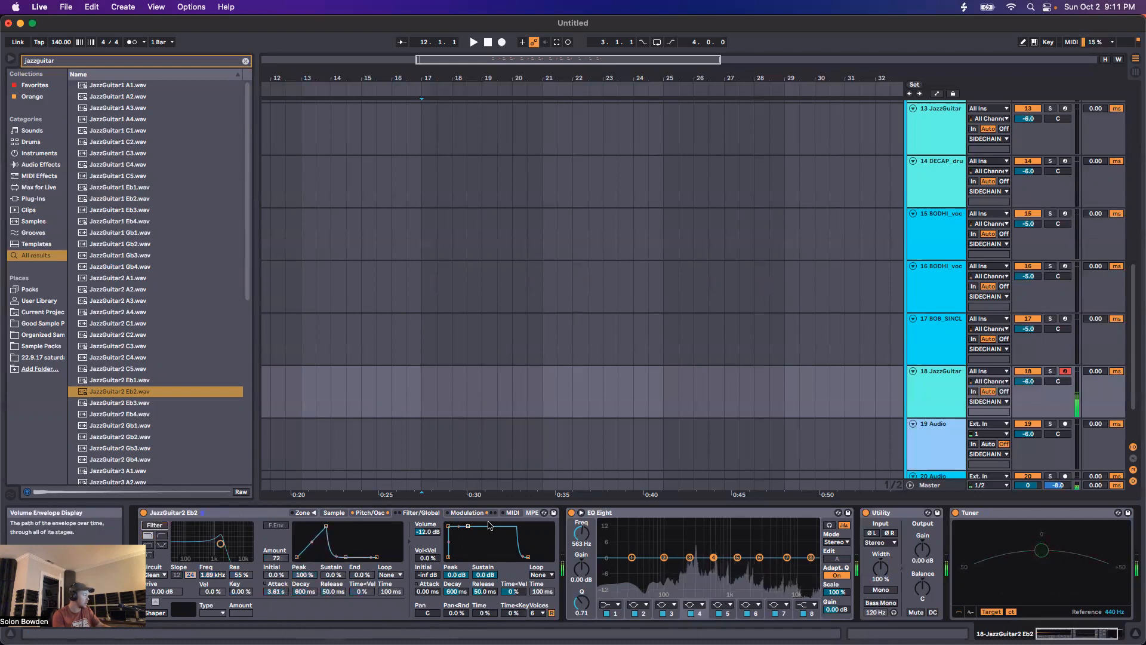
Step: Set LFO 1's frequency to about 7.58 Hz, its volume amount to 79.7% and its pitch amount to 3.23%
click(465, 513)
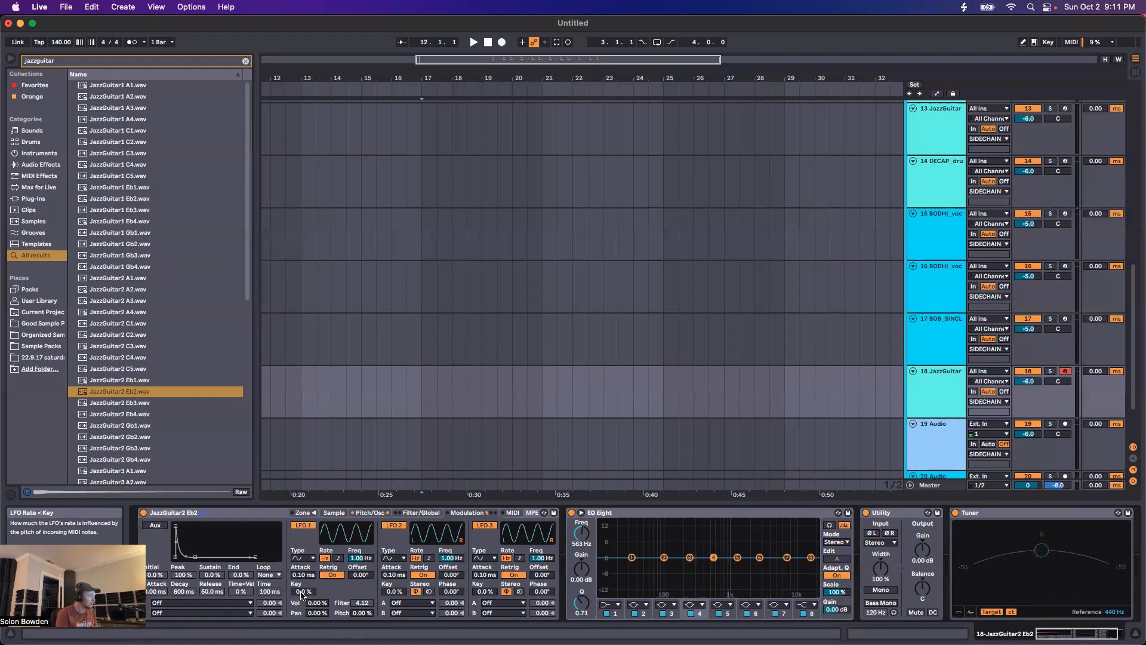
drag(357, 558, 357, 525)
drag(361, 613, 360, 572)
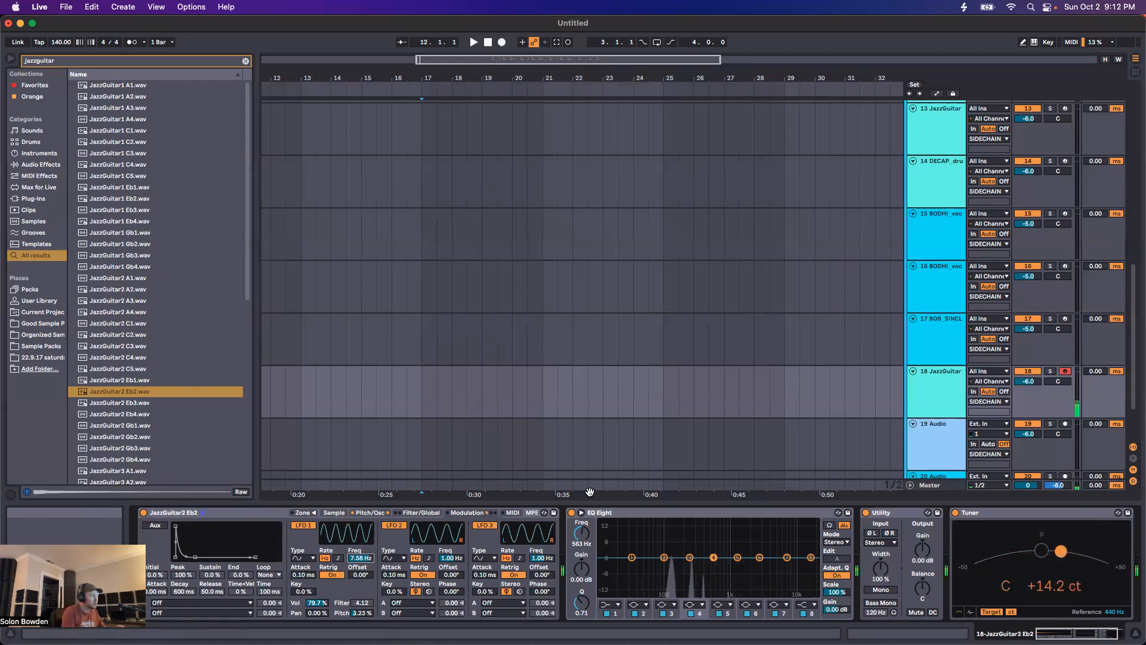
Step: Open Sampler's MIDI page and examine the modulation destinations available for velocity
click(514, 513)
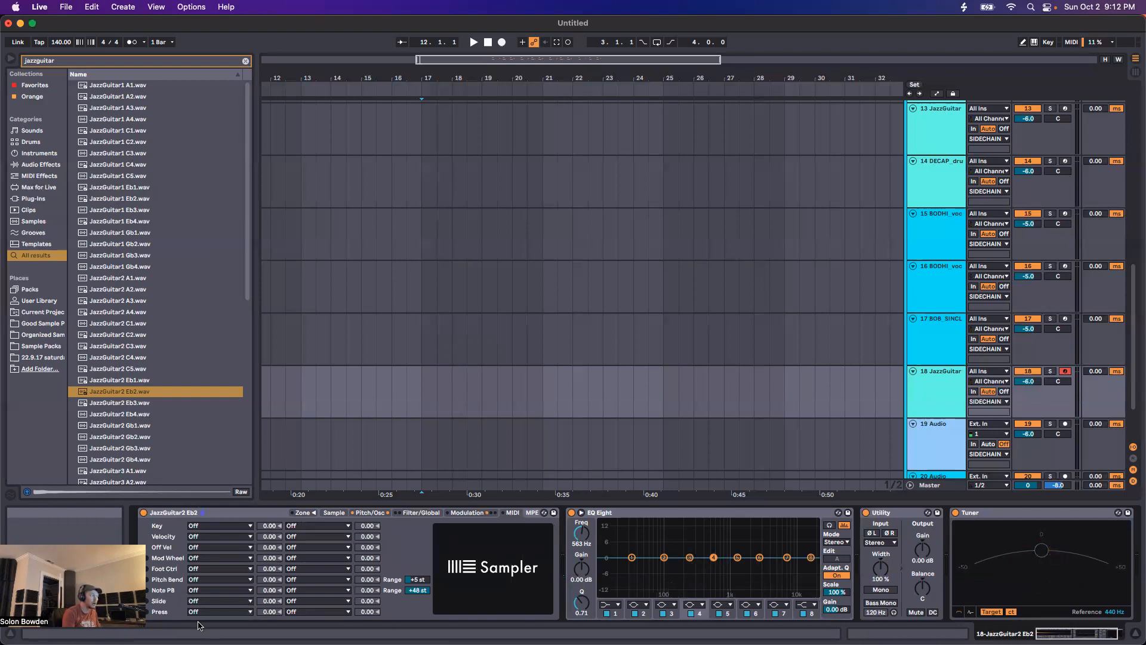
click(217, 539)
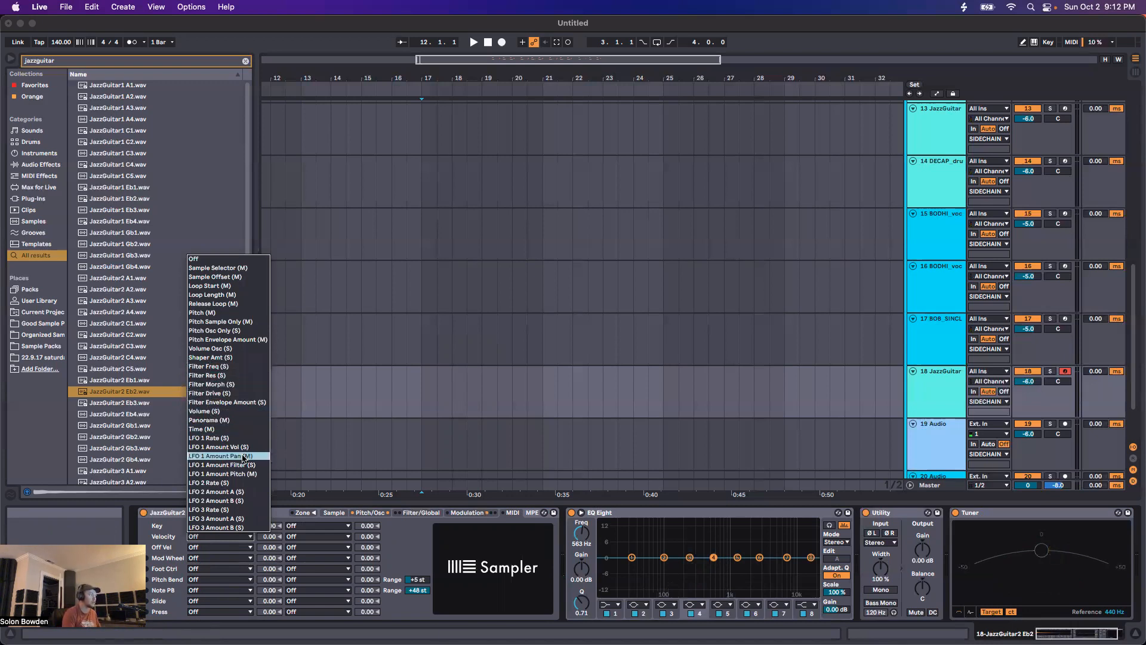
click(154, 535)
click(220, 536)
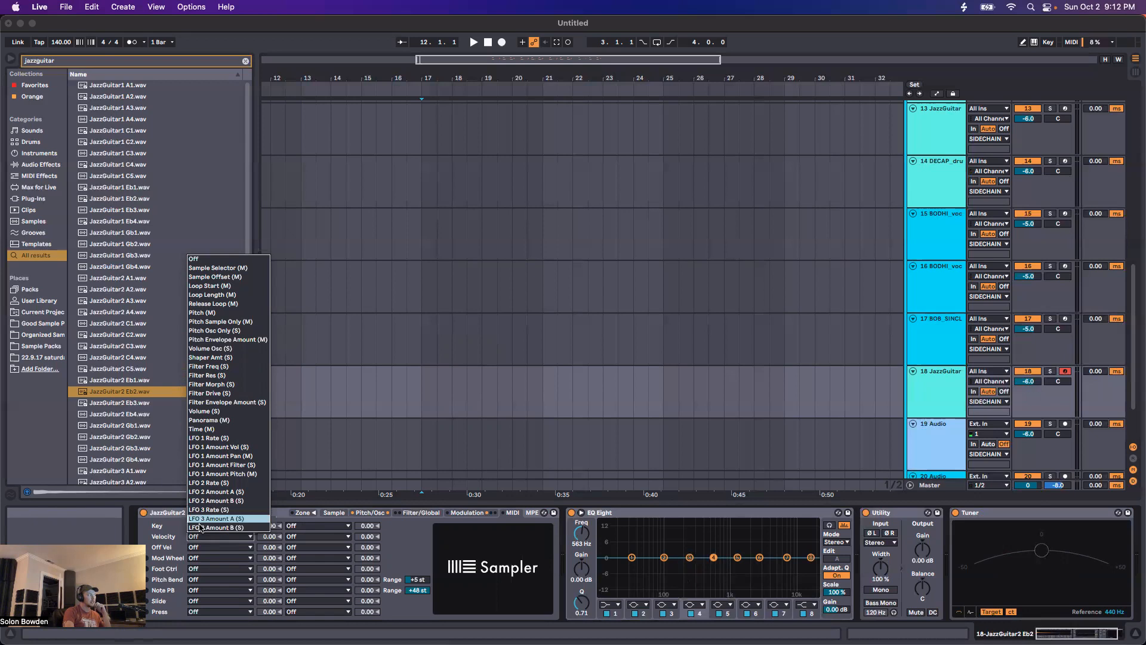
click(175, 545)
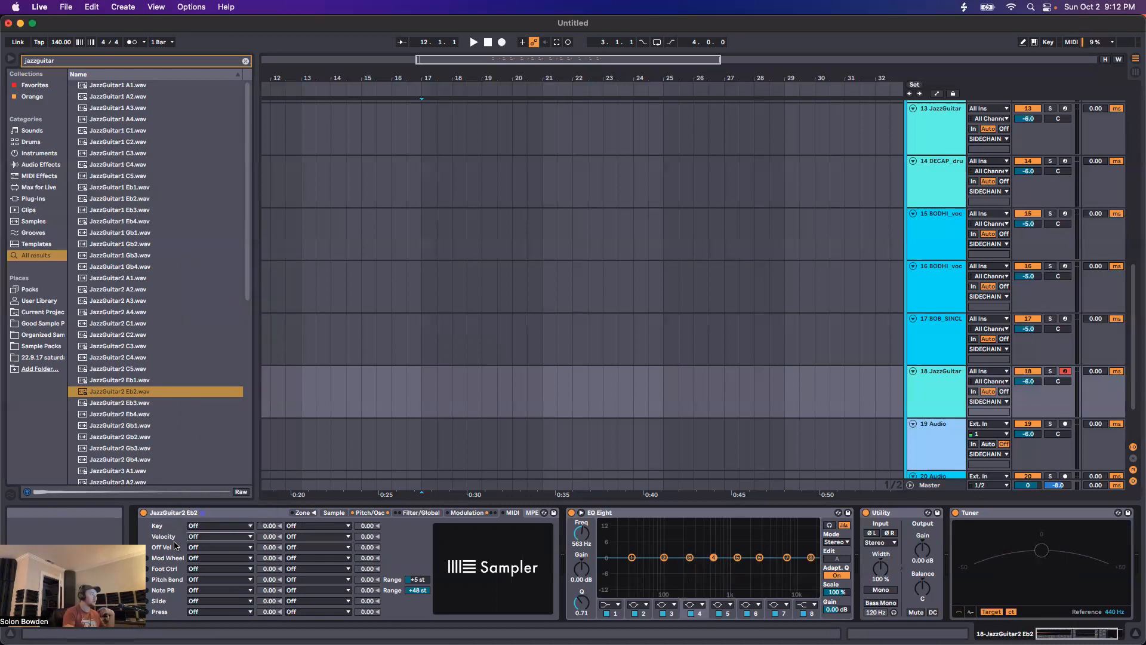
Step: Try routing velocity to Sample Offset with an amount of 100, and switch the destination back to Off
click(212, 536)
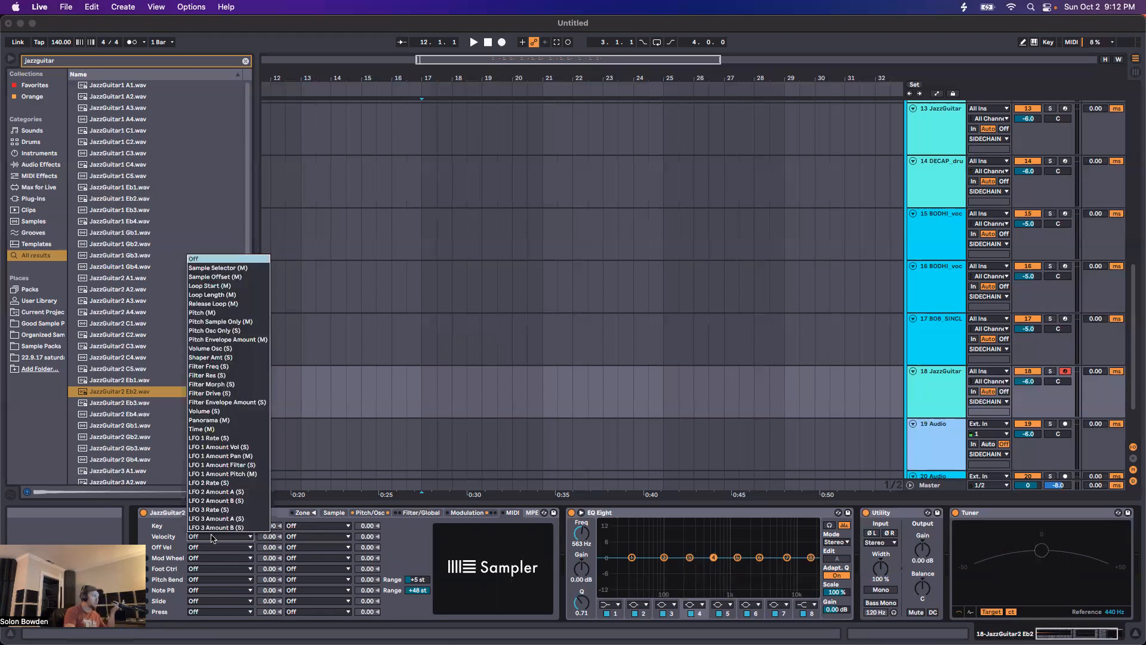
click(227, 267)
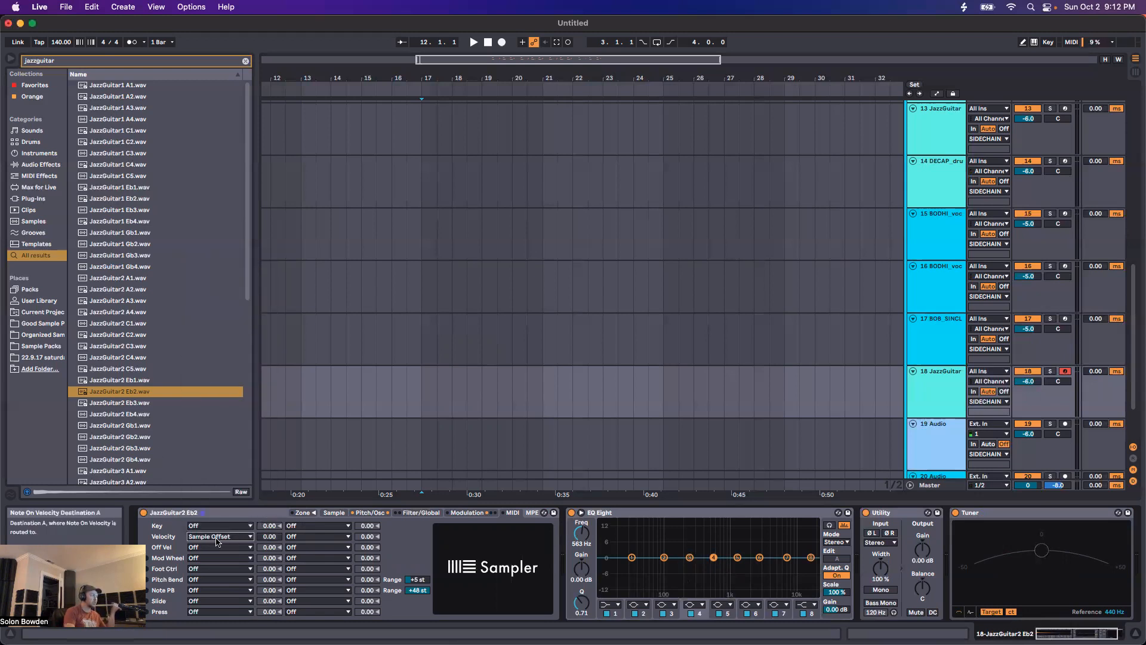
drag(270, 536, 270, 478)
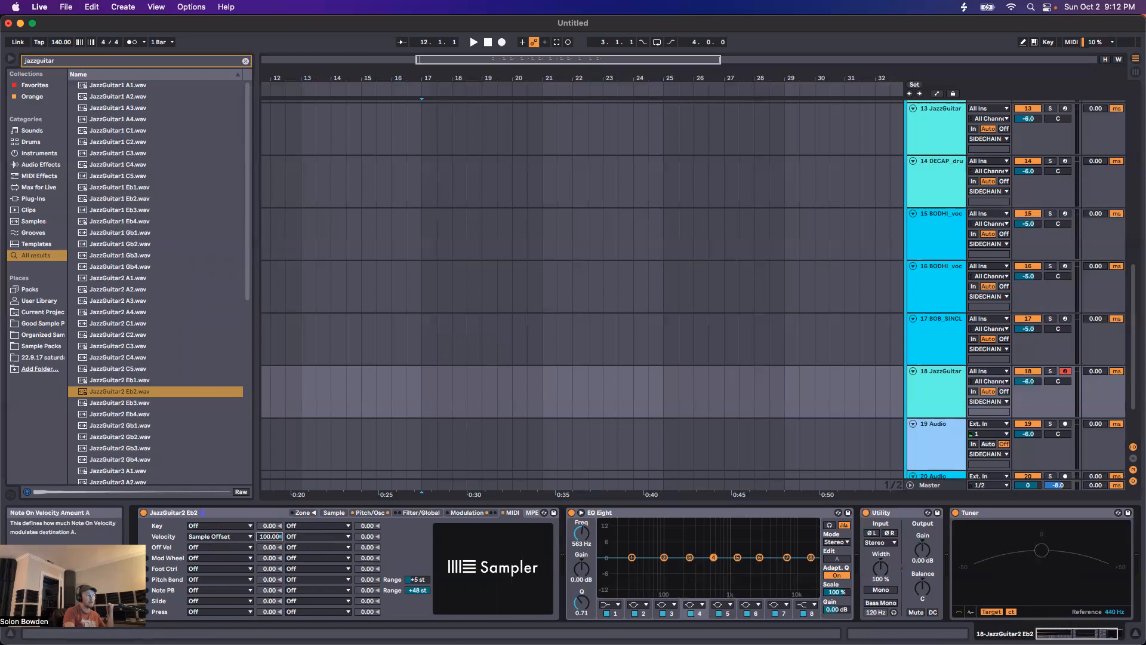
drag(266, 536, 266, 538)
click(226, 536)
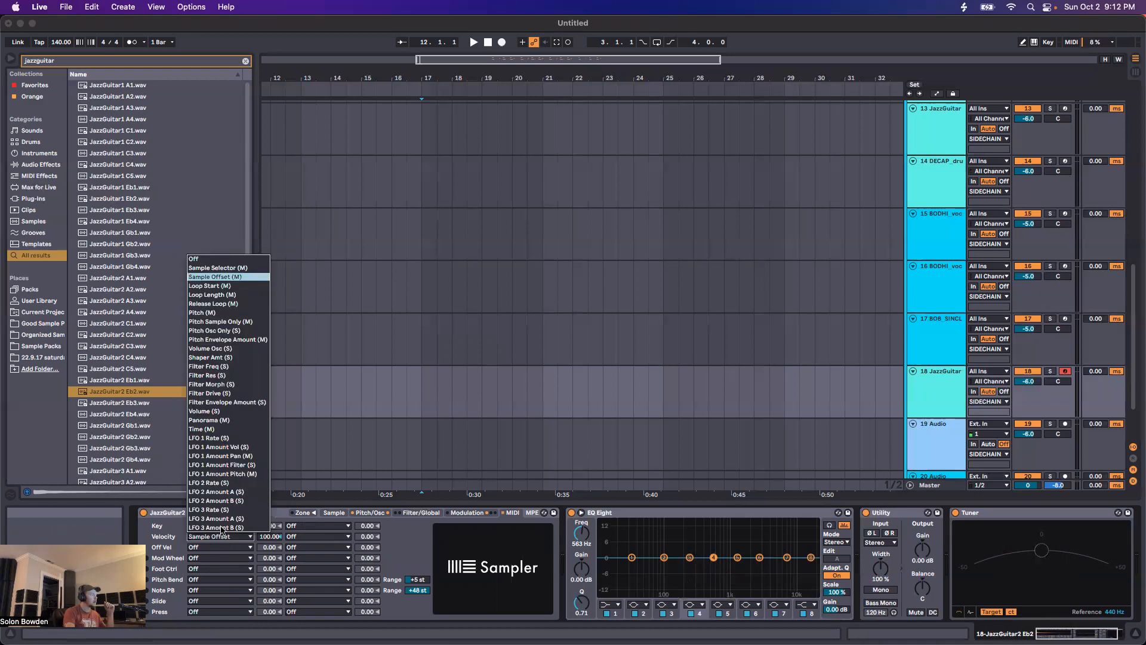
click(203, 258)
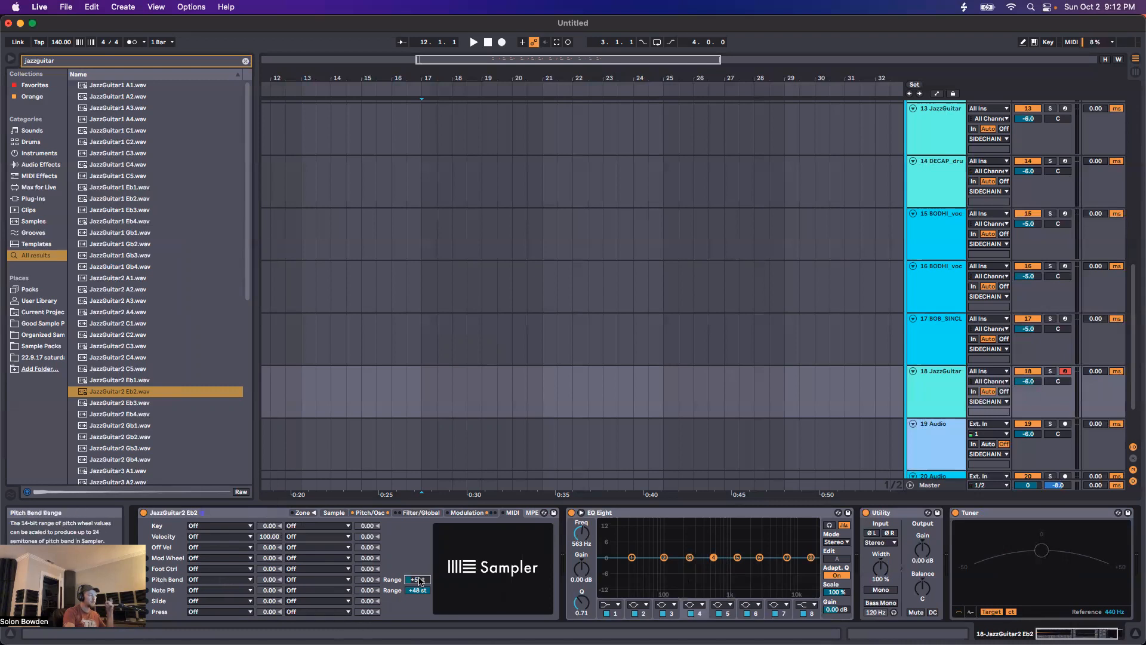
Step: Set Sampler's pitch bend range to 24 semitones
text(12)
key(Return)
text(24)
key(Return)
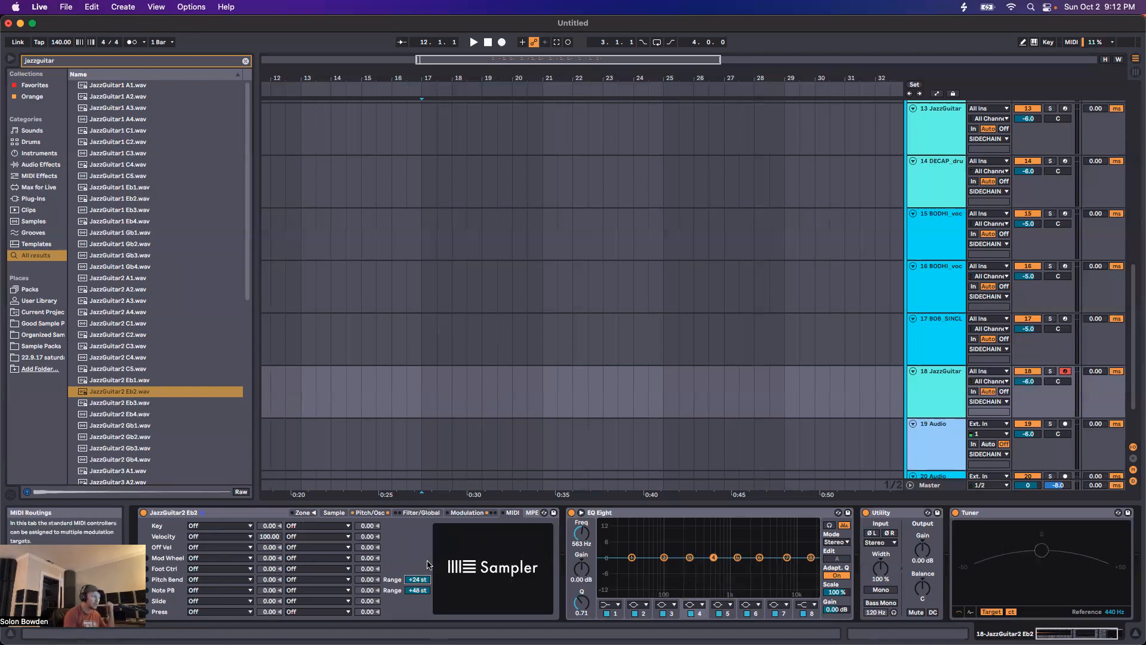
Step: Clear the browser search and load SG Vol 2 - Morphy Neuro Bass 1 Eb.wav from the User Library's Neuro basses into Sampler's Sample page
click(371, 512)
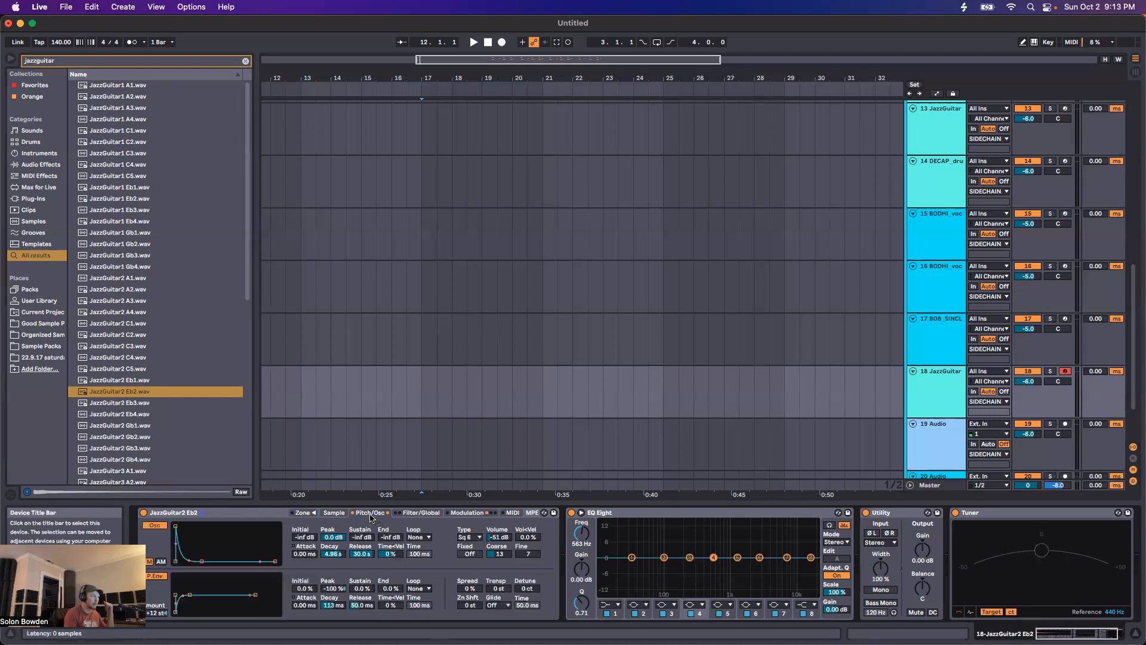
click(336, 513)
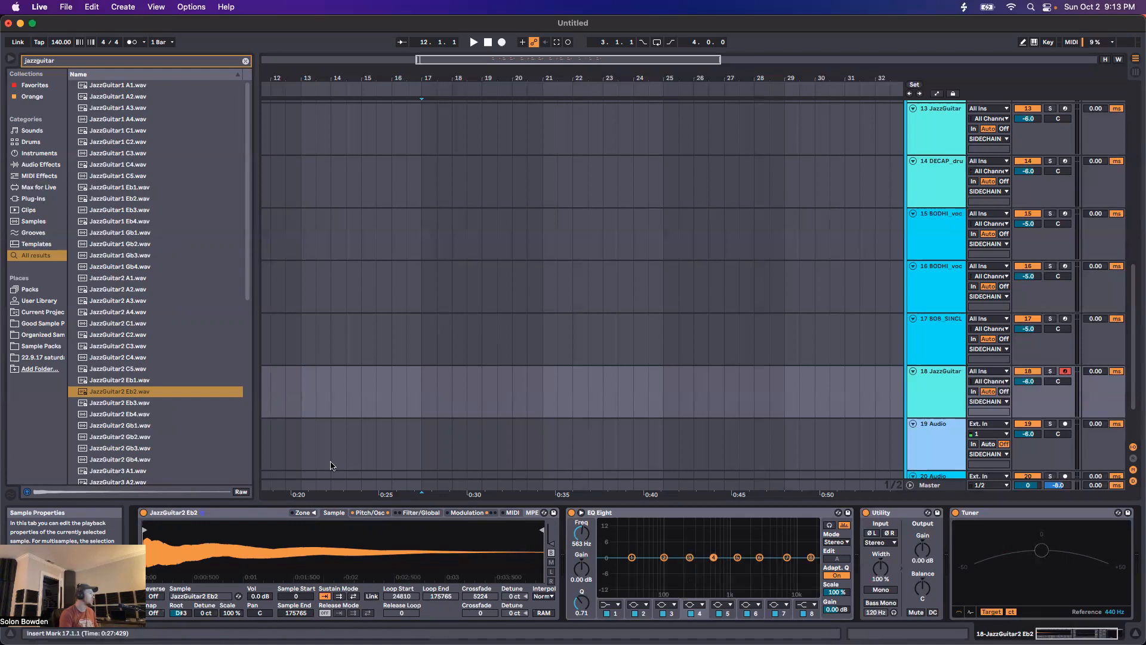
click(246, 61)
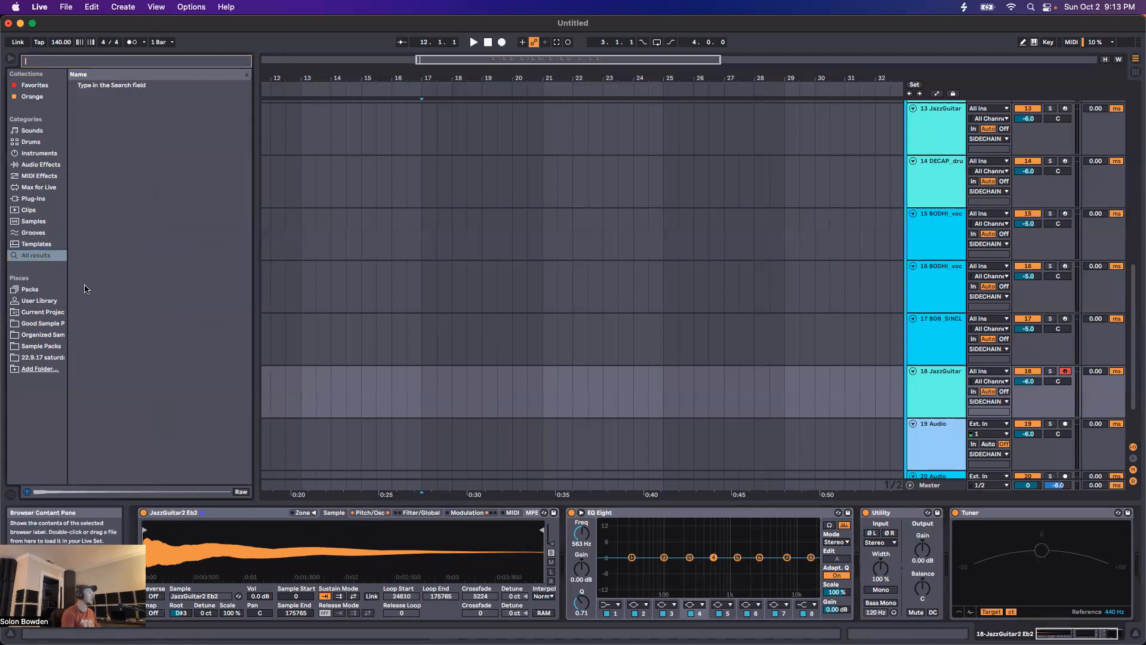
click(33, 301)
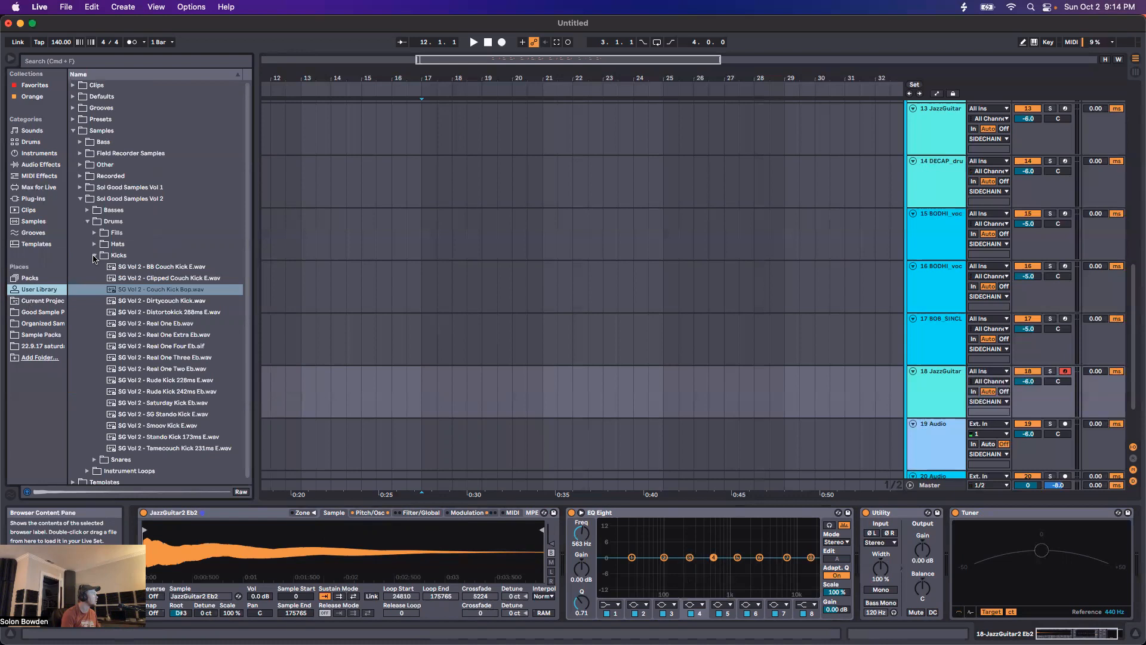
click(94, 255)
click(87, 210)
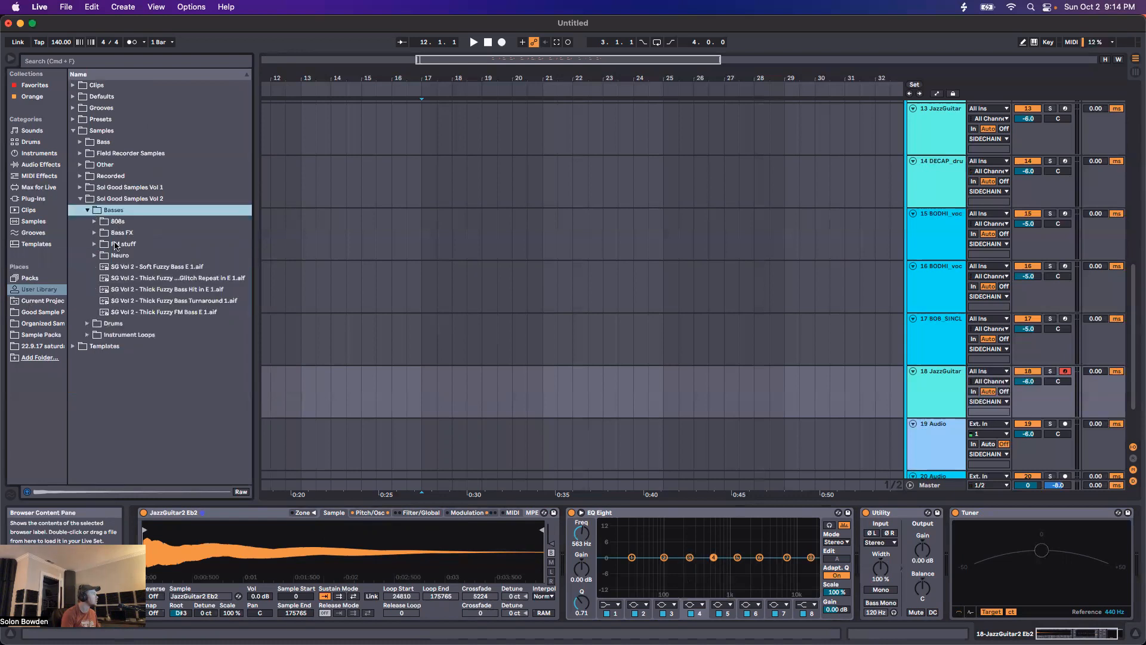
click(95, 256)
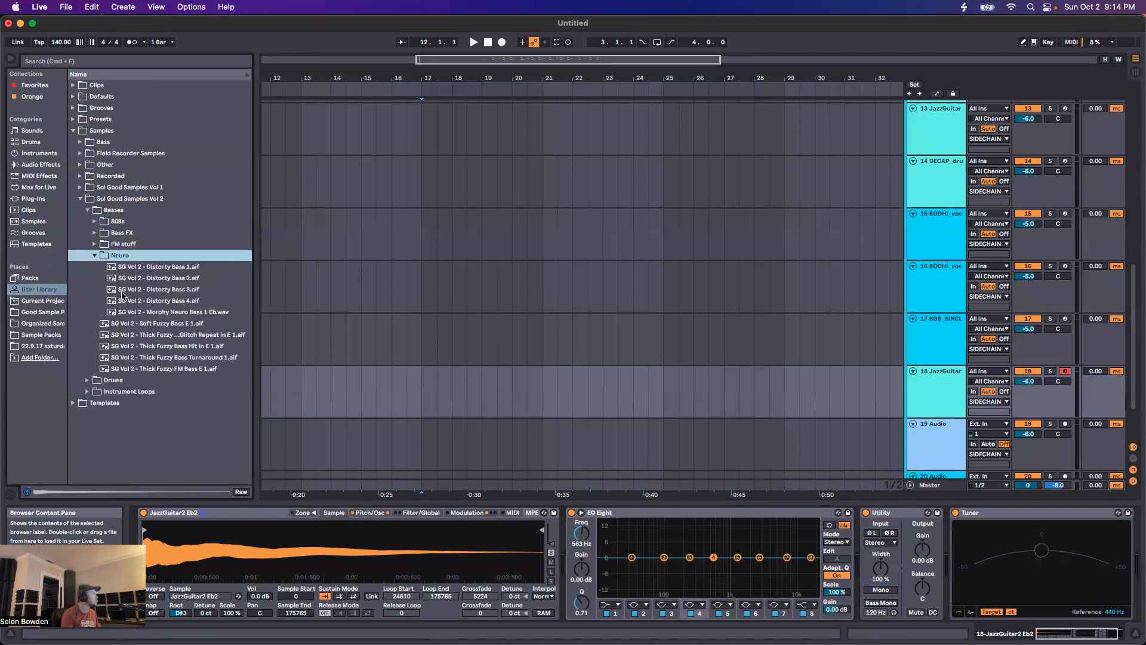
click(141, 312)
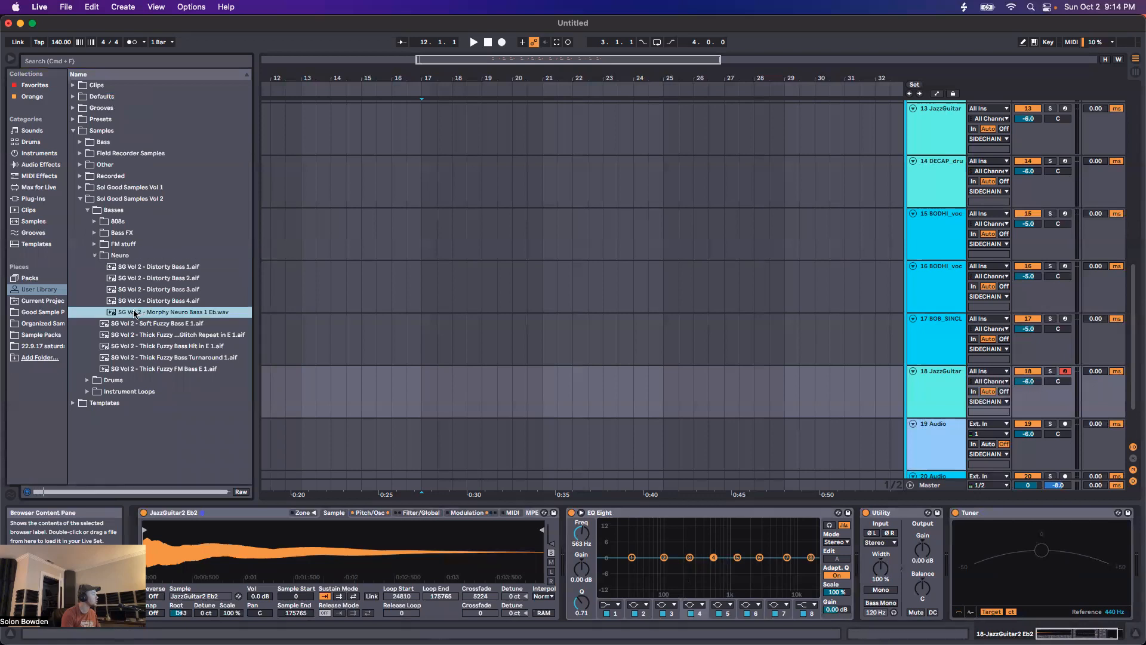
drag(129, 315, 230, 555)
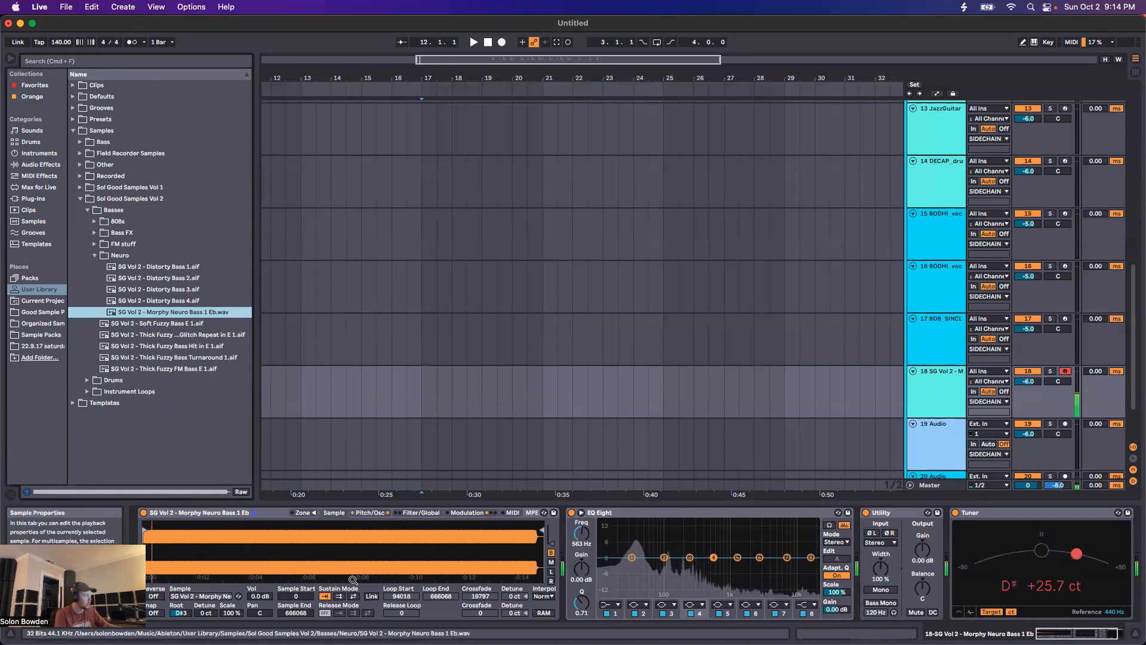
Step: Turn off the pitch envelope and set the modulation oscillator to Sine with coarse 6, fine 0 and volume about -46 dB
click(370, 515)
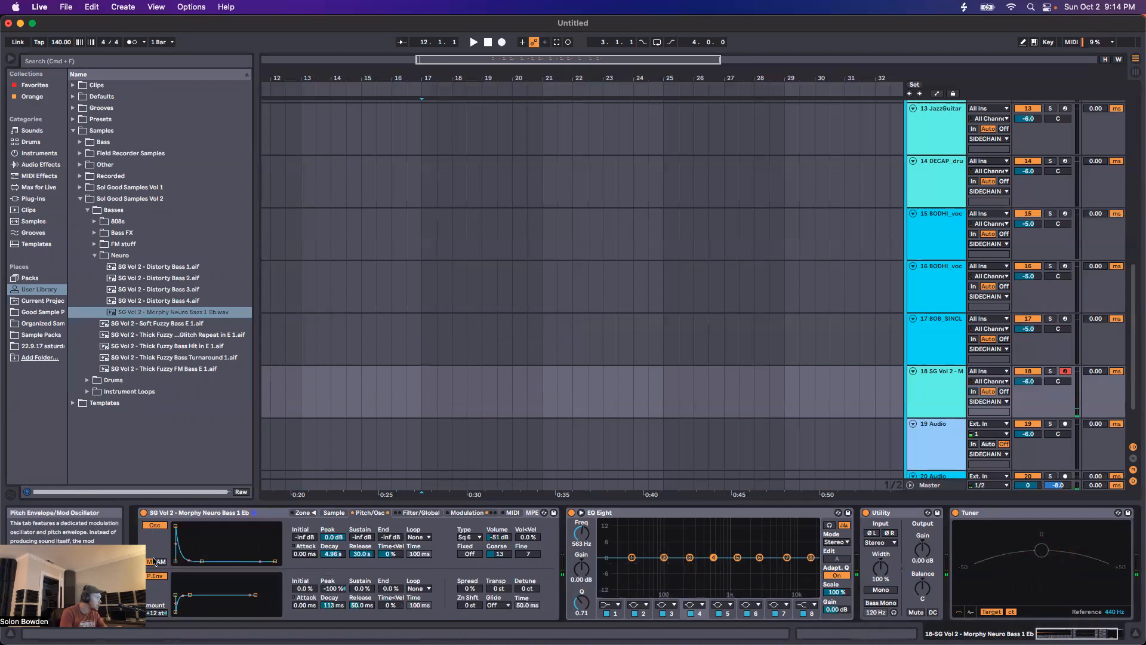
click(155, 576)
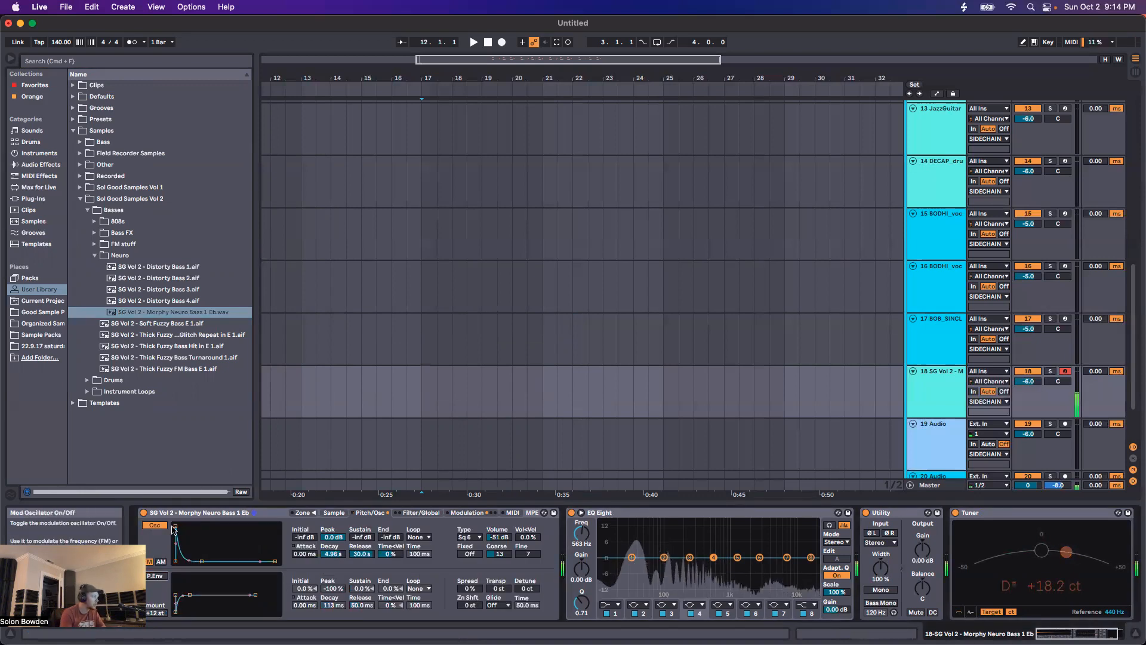
drag(500, 553, 499, 571)
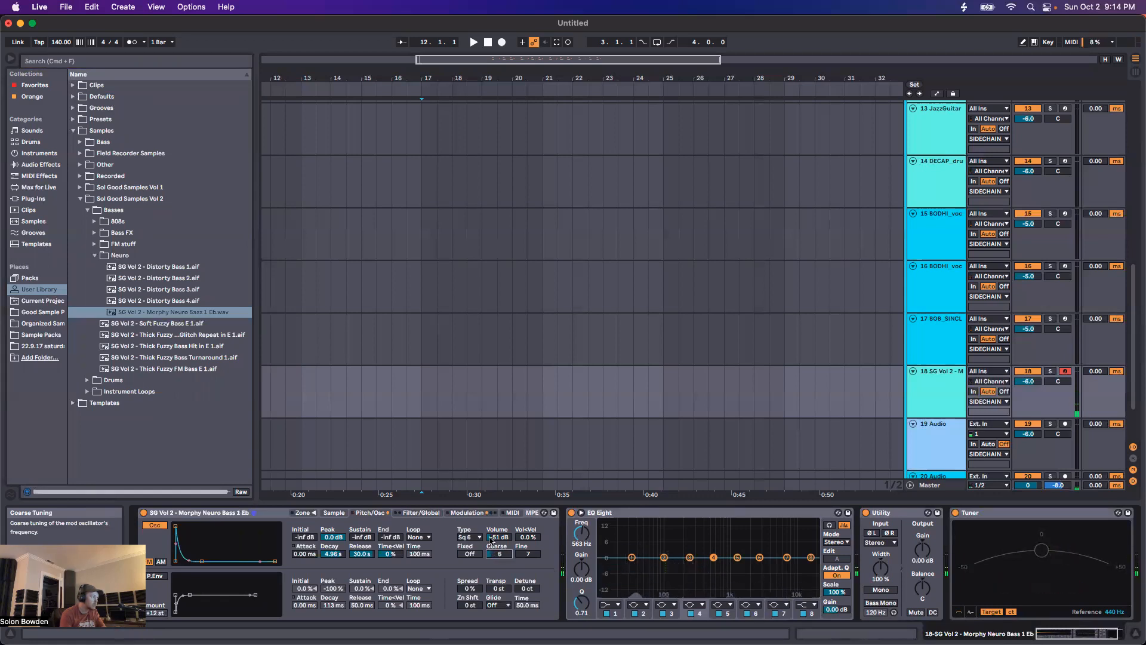
click(470, 536)
click(481, 356)
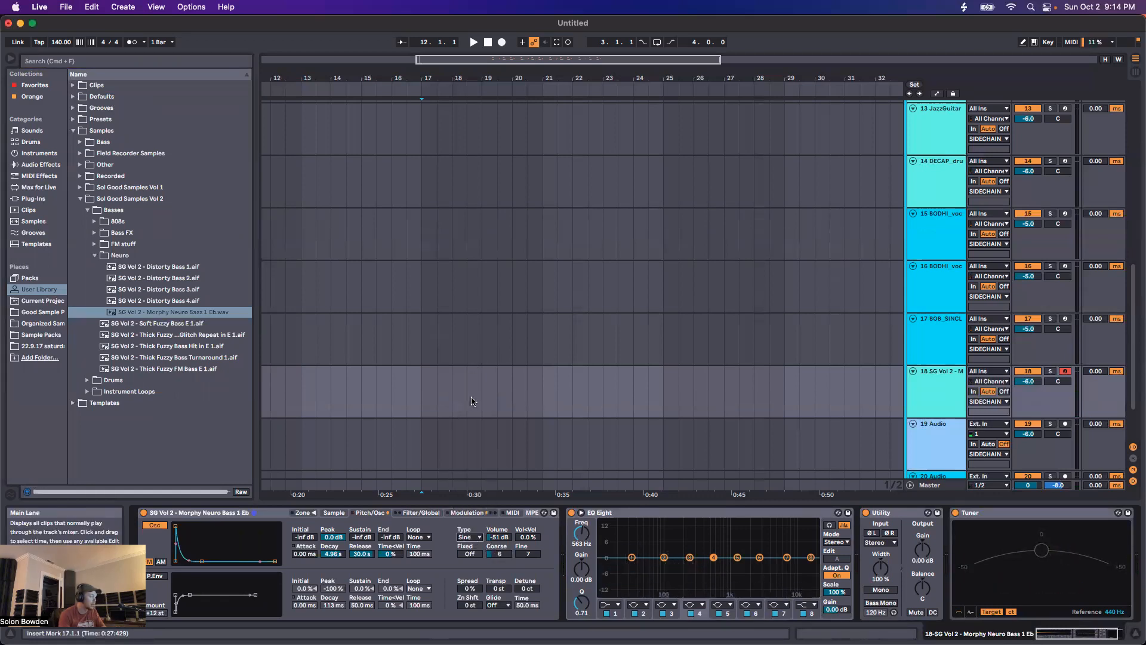
drag(498, 537, 497, 510)
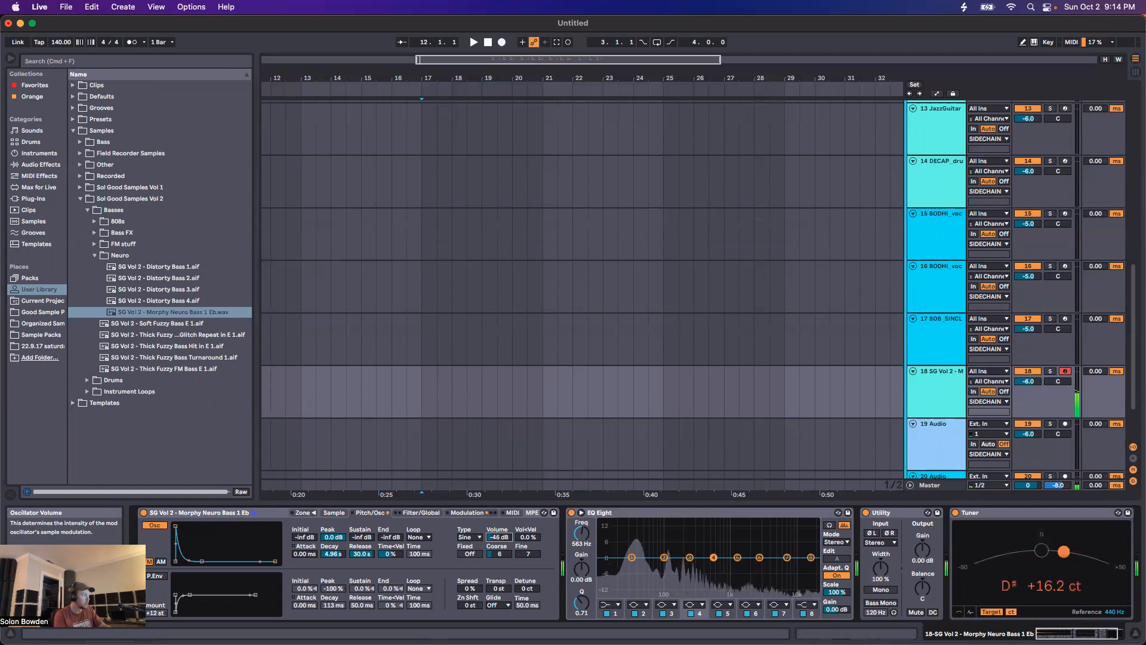
Step: Turn off the three LFOs on Sampler's Modulation page
click(466, 513)
click(303, 525)
click(393, 525)
click(484, 525)
Step: Set the modulation oscillator's volume to about -31 dB and its coarse tuning to 9, and return to the Sample page
click(370, 513)
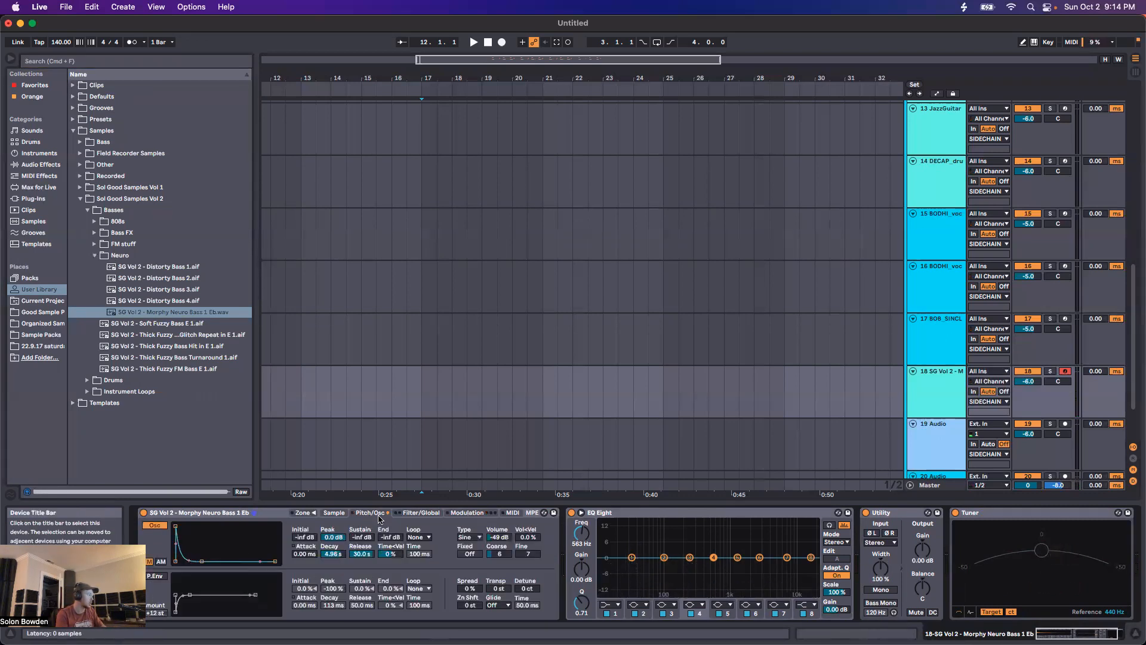
mouse_move(498, 537)
mouse_down()
mouse_move(504, 566)
mouse_move(498, 534)
mouse_move(500, 551)
mouse_move(528, 565)
mouse_move(495, 546)
mouse_up()
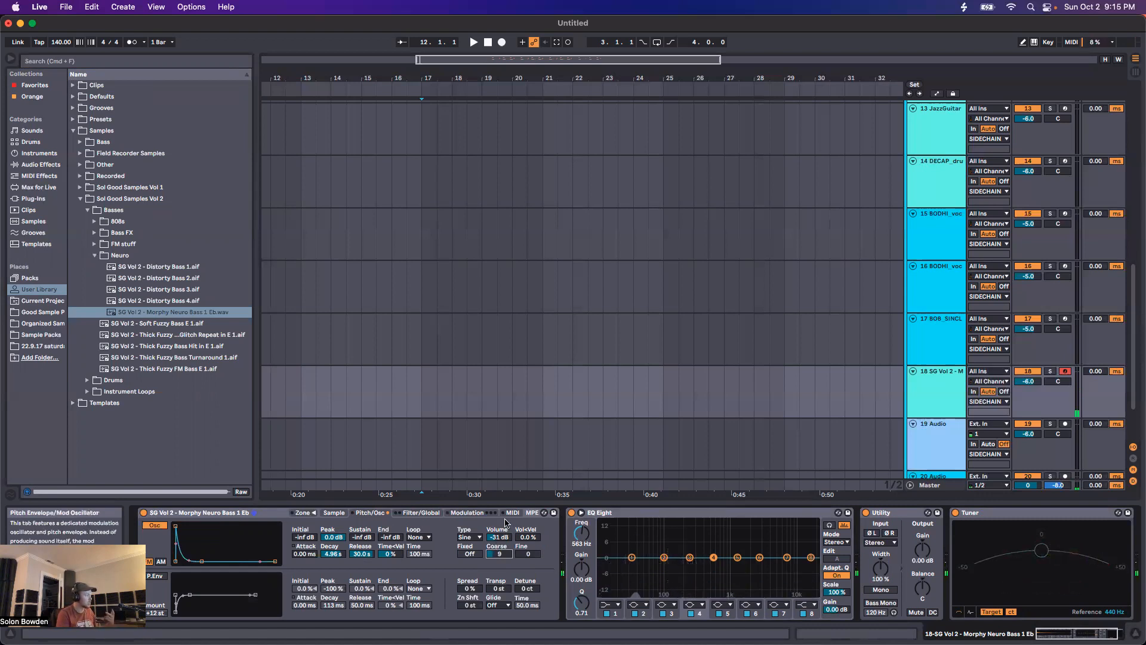
click(334, 513)
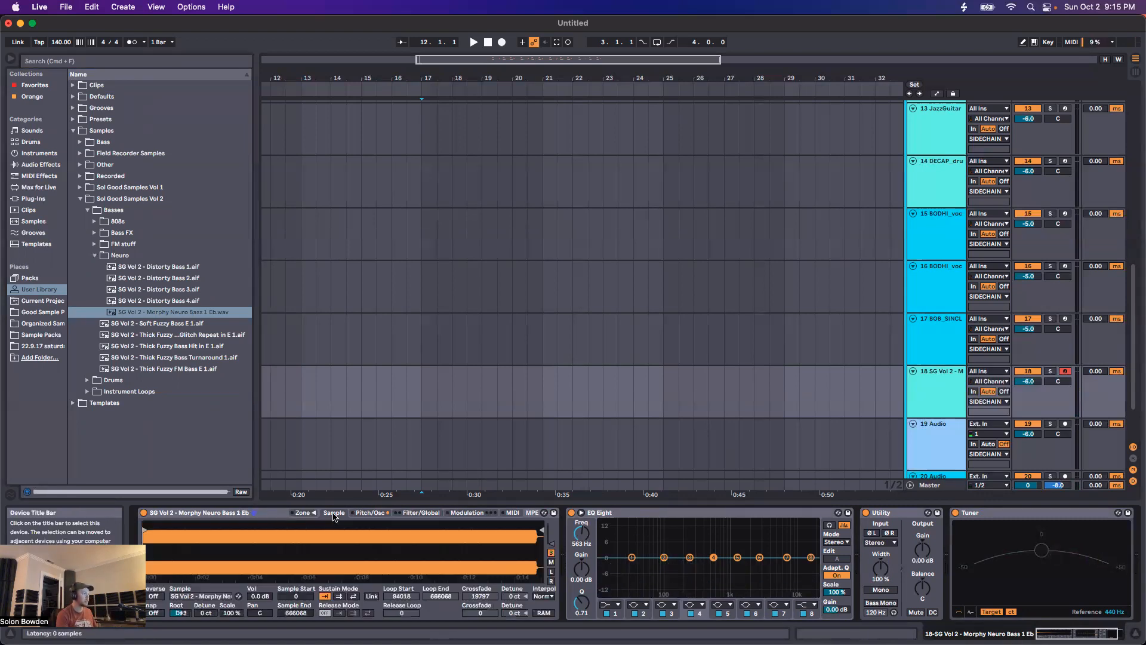